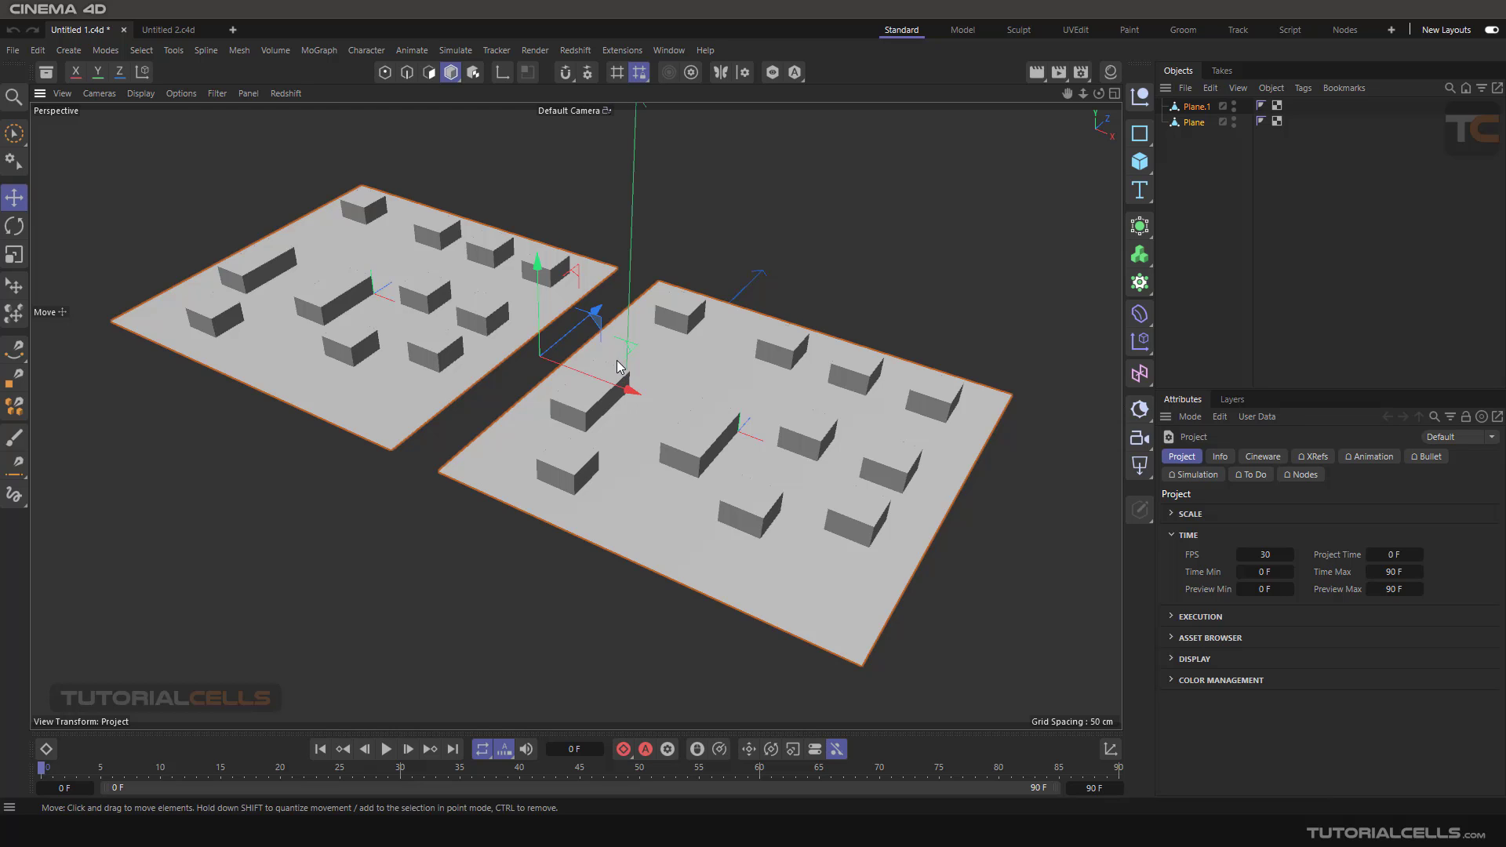
pyautogui.scroll(5, 683, 332)
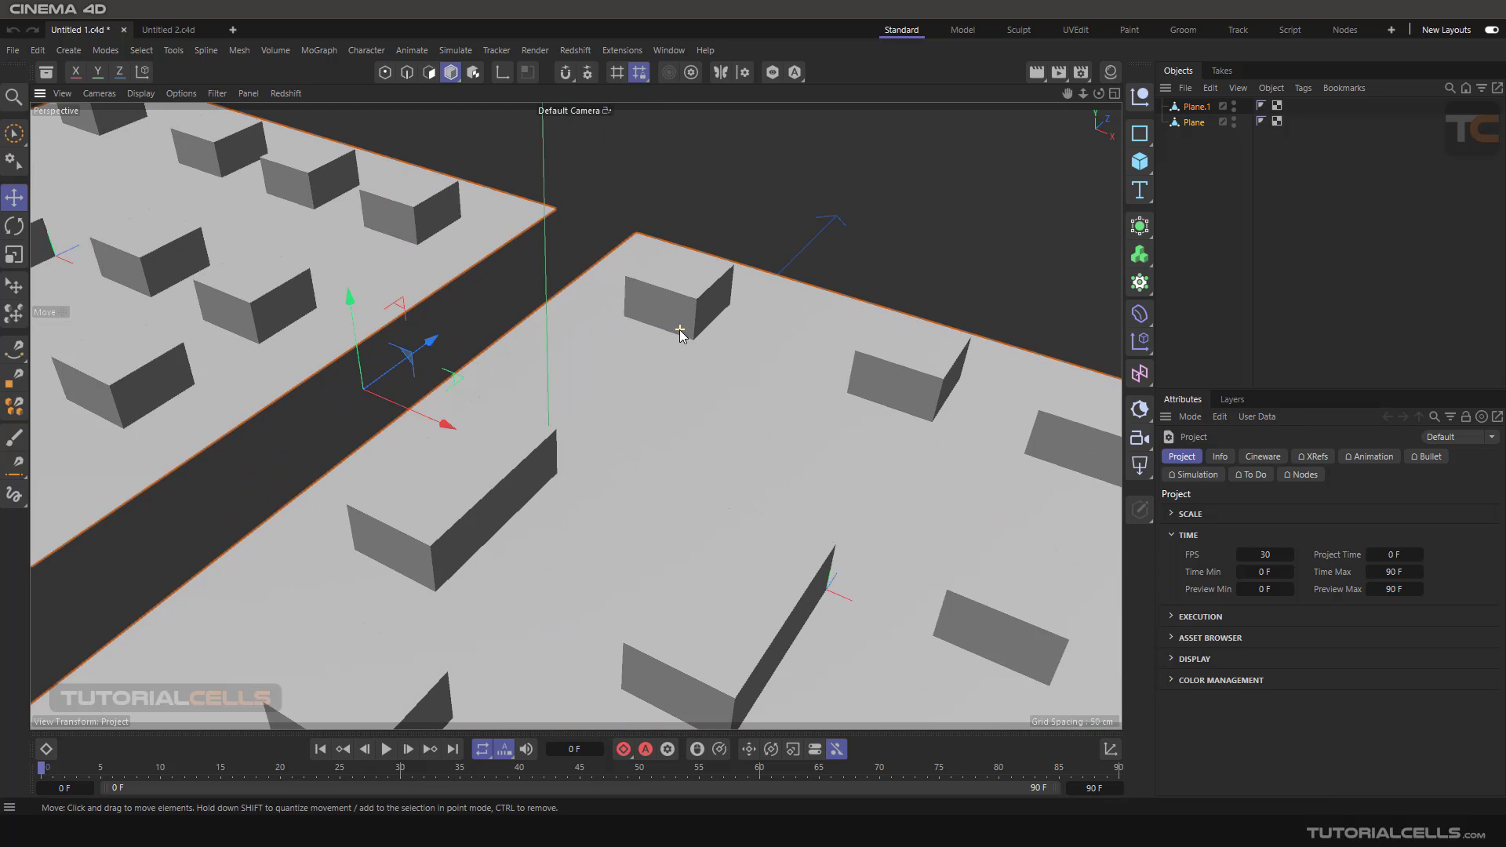
pyautogui.scroll(3, 666, 336)
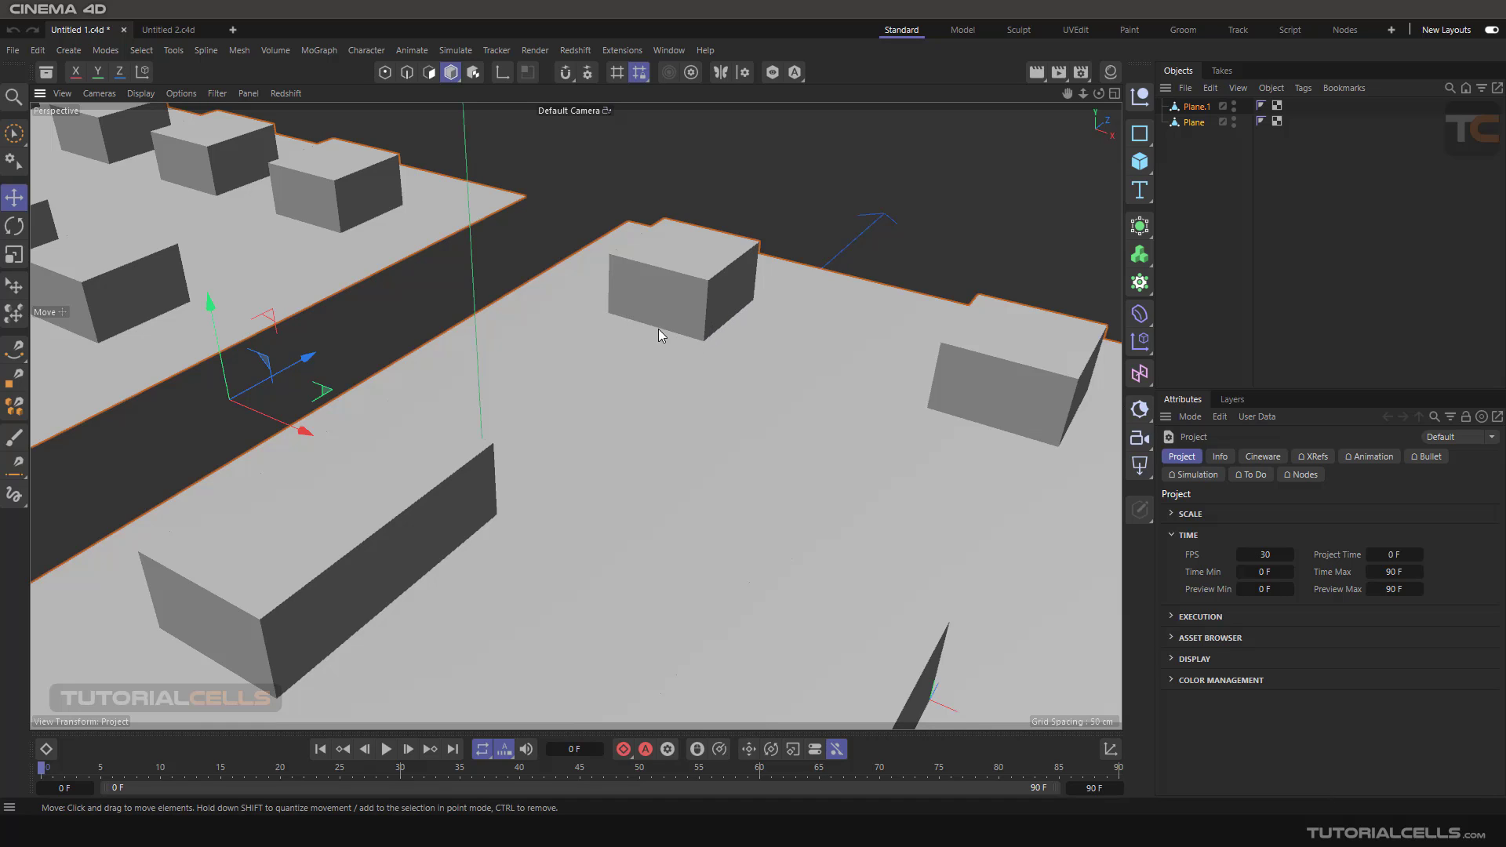
pyautogui.scroll(-8, 619, 318)
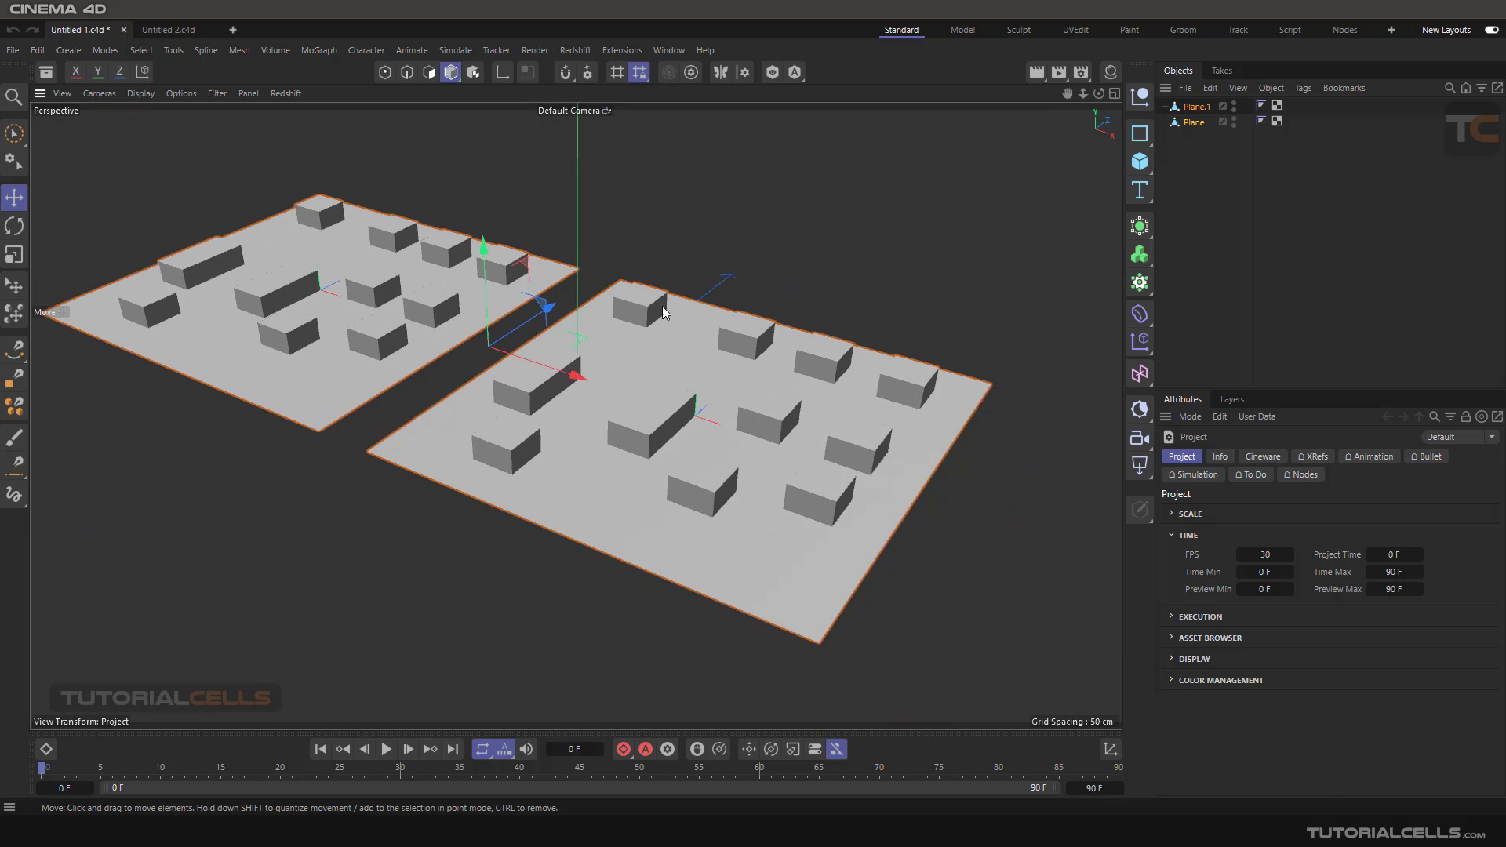
# - Set the renderer to Standard in the render settings
pyautogui.click(1081, 75)
pyautogui.moveTo(1090, 71); pyautogui.dragTo(764, 121)
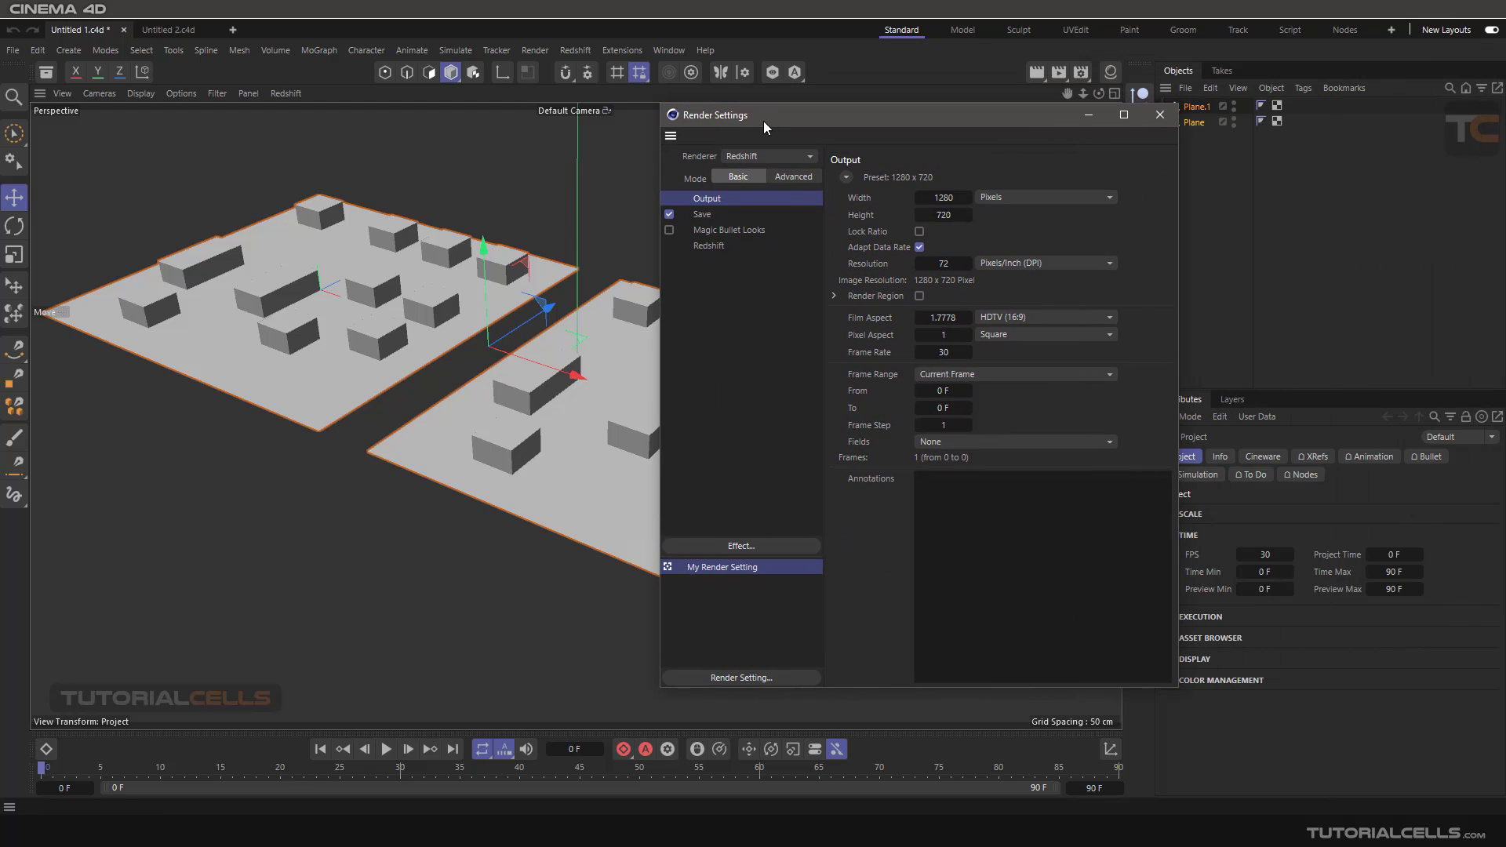
pyautogui.click(758, 156)
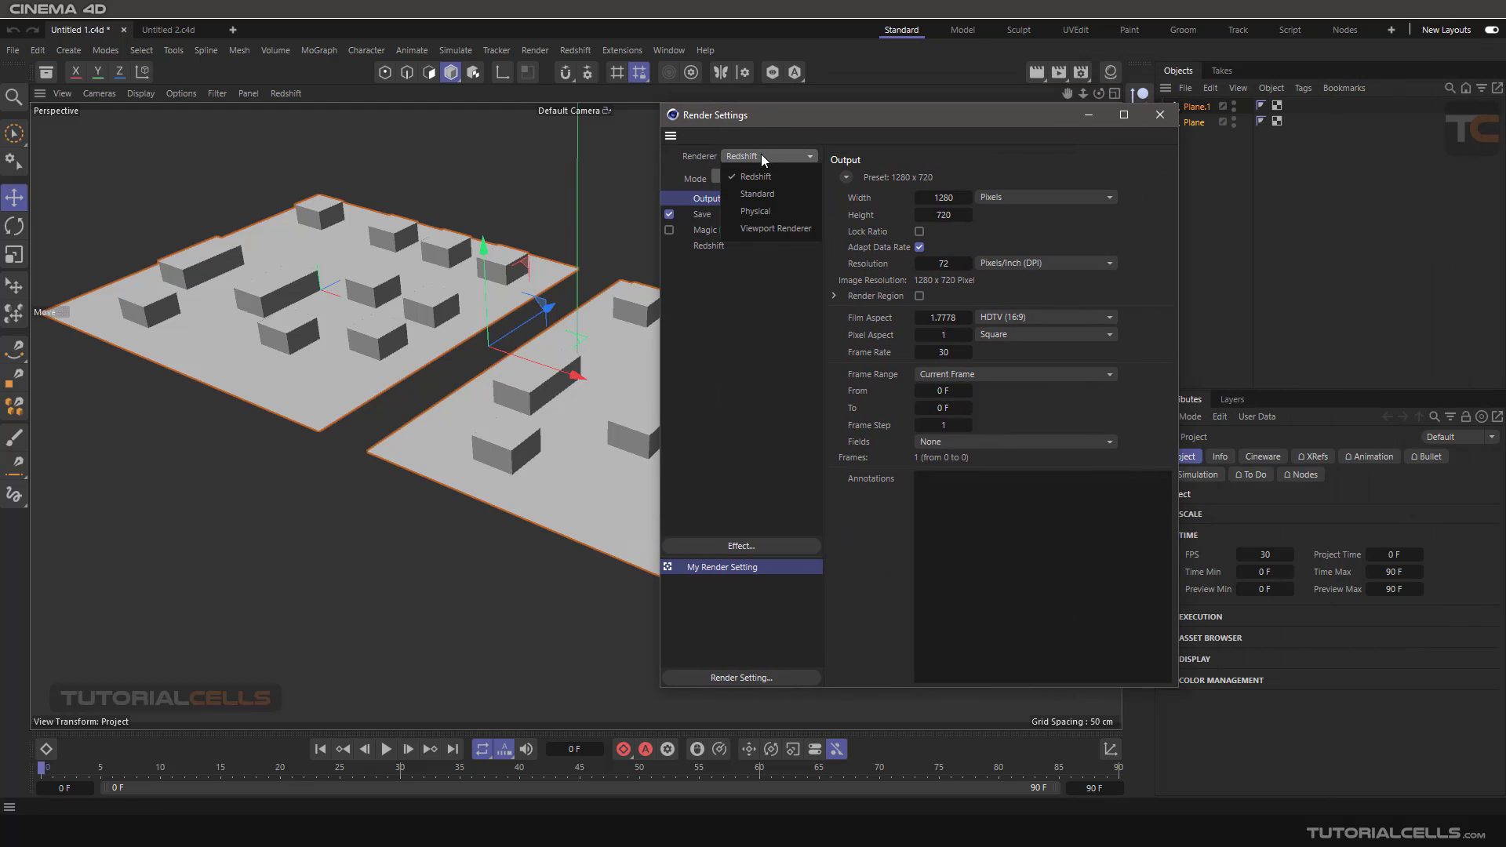
pyautogui.click(773, 194)
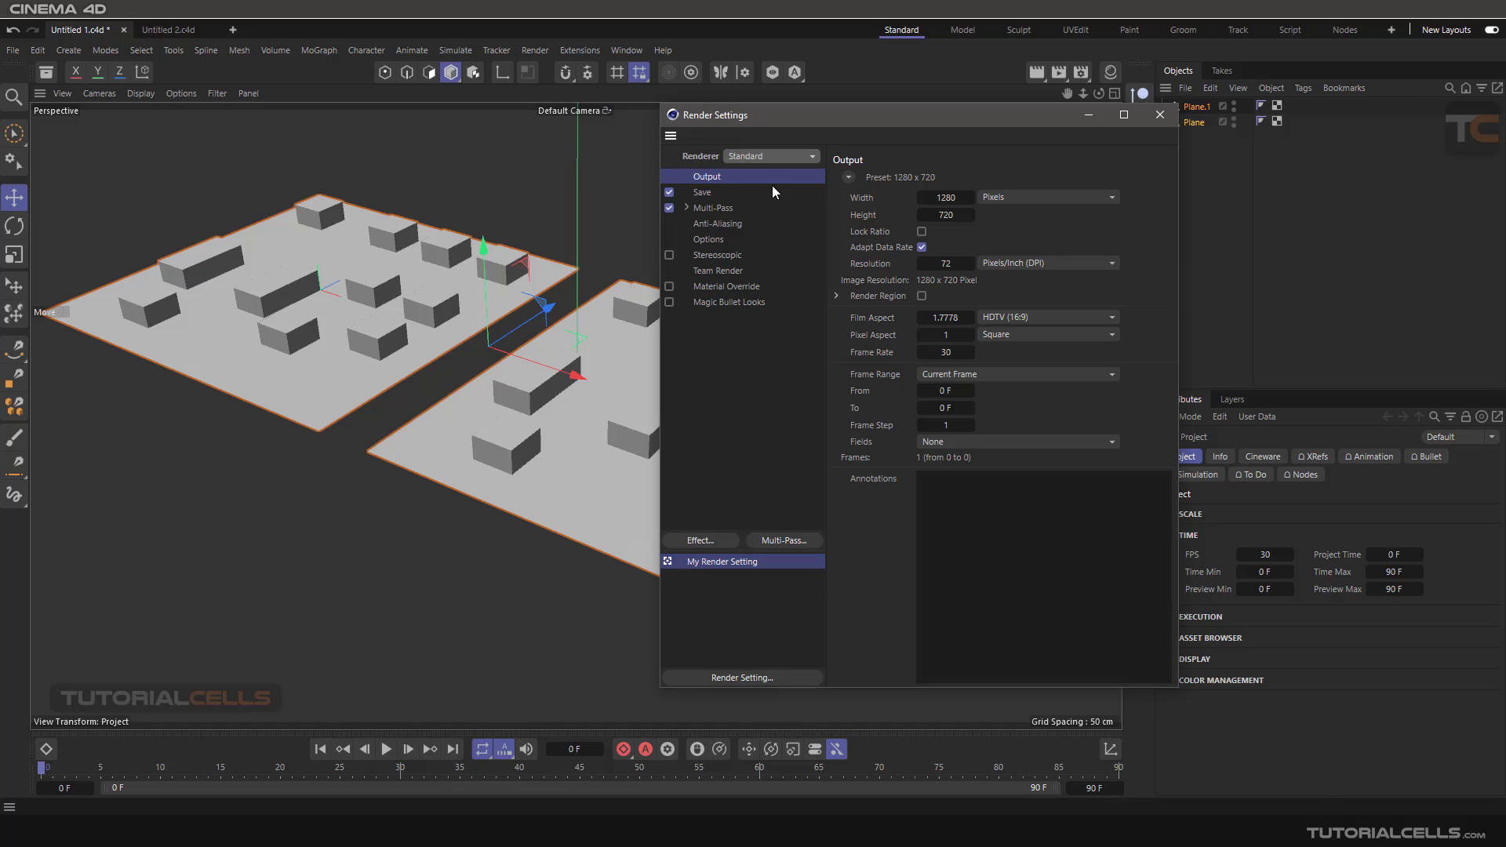
# - Add the Ambient Occlusion effect to the render settings and close them
pyautogui.click(696, 539)
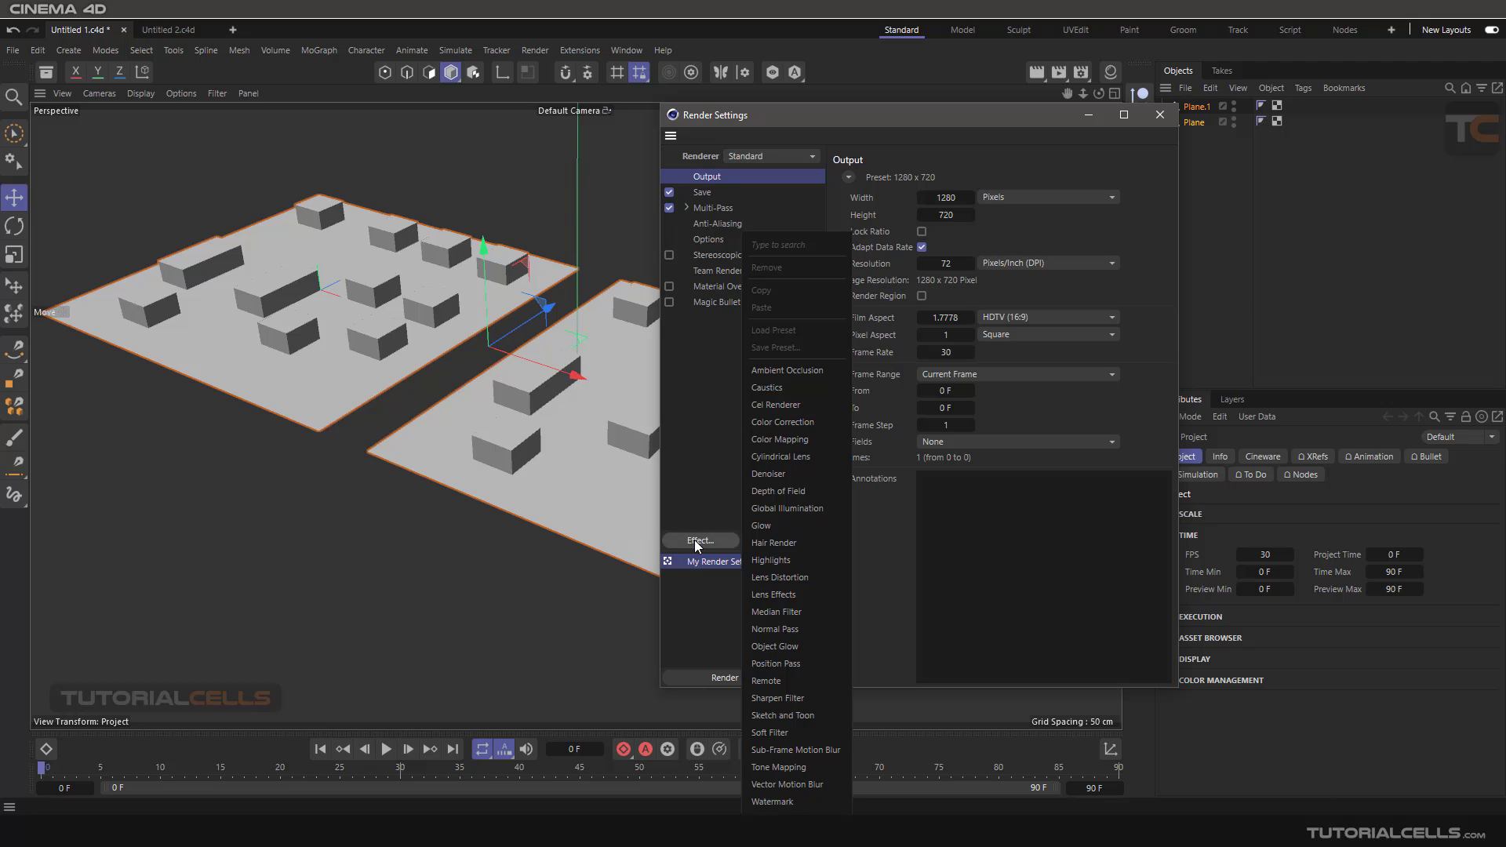
pyautogui.click(806, 380)
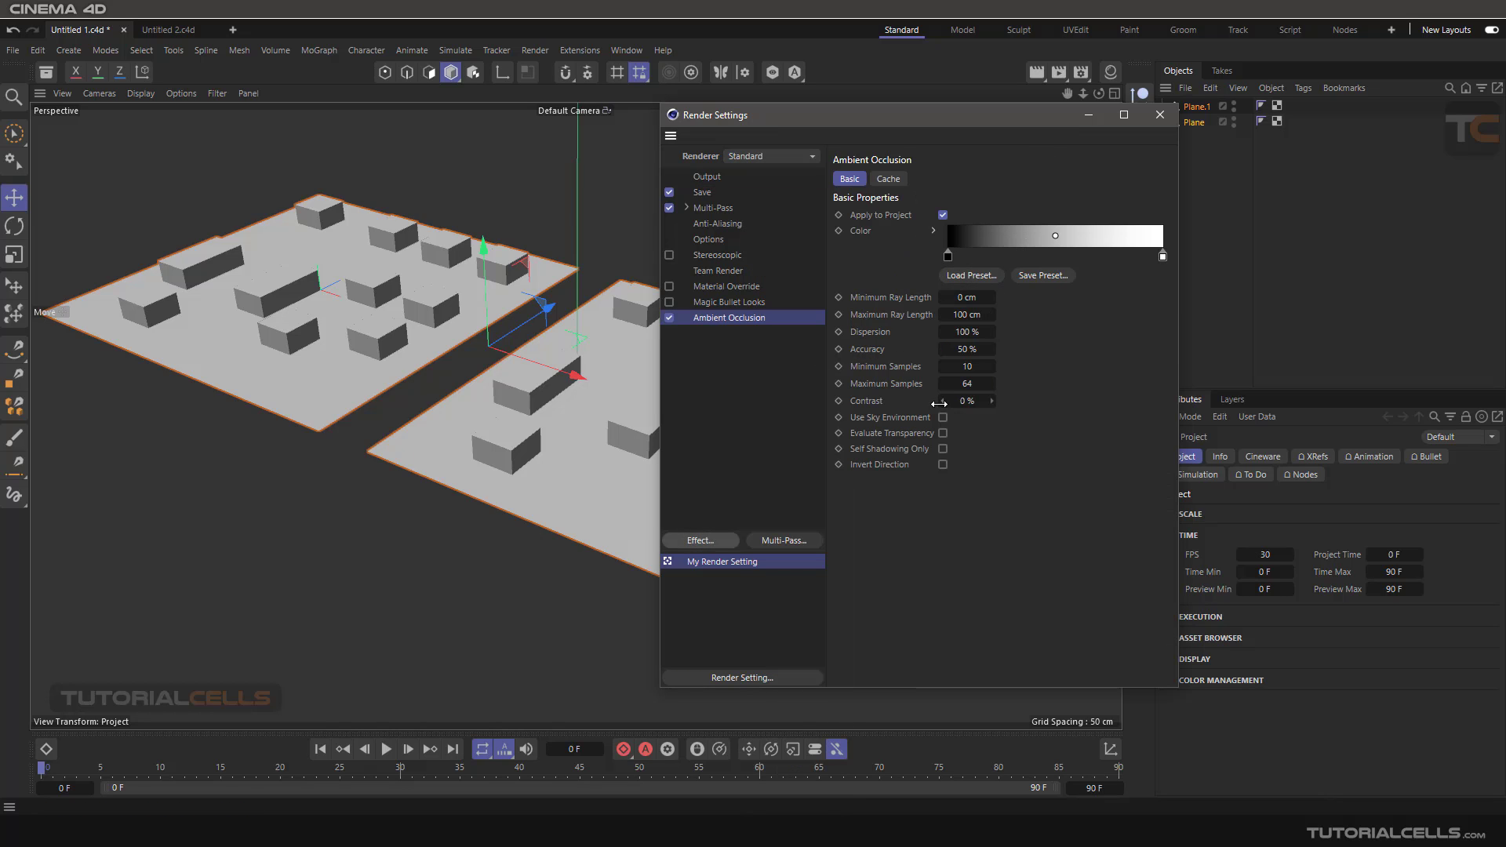
pyautogui.click(1150, 124)
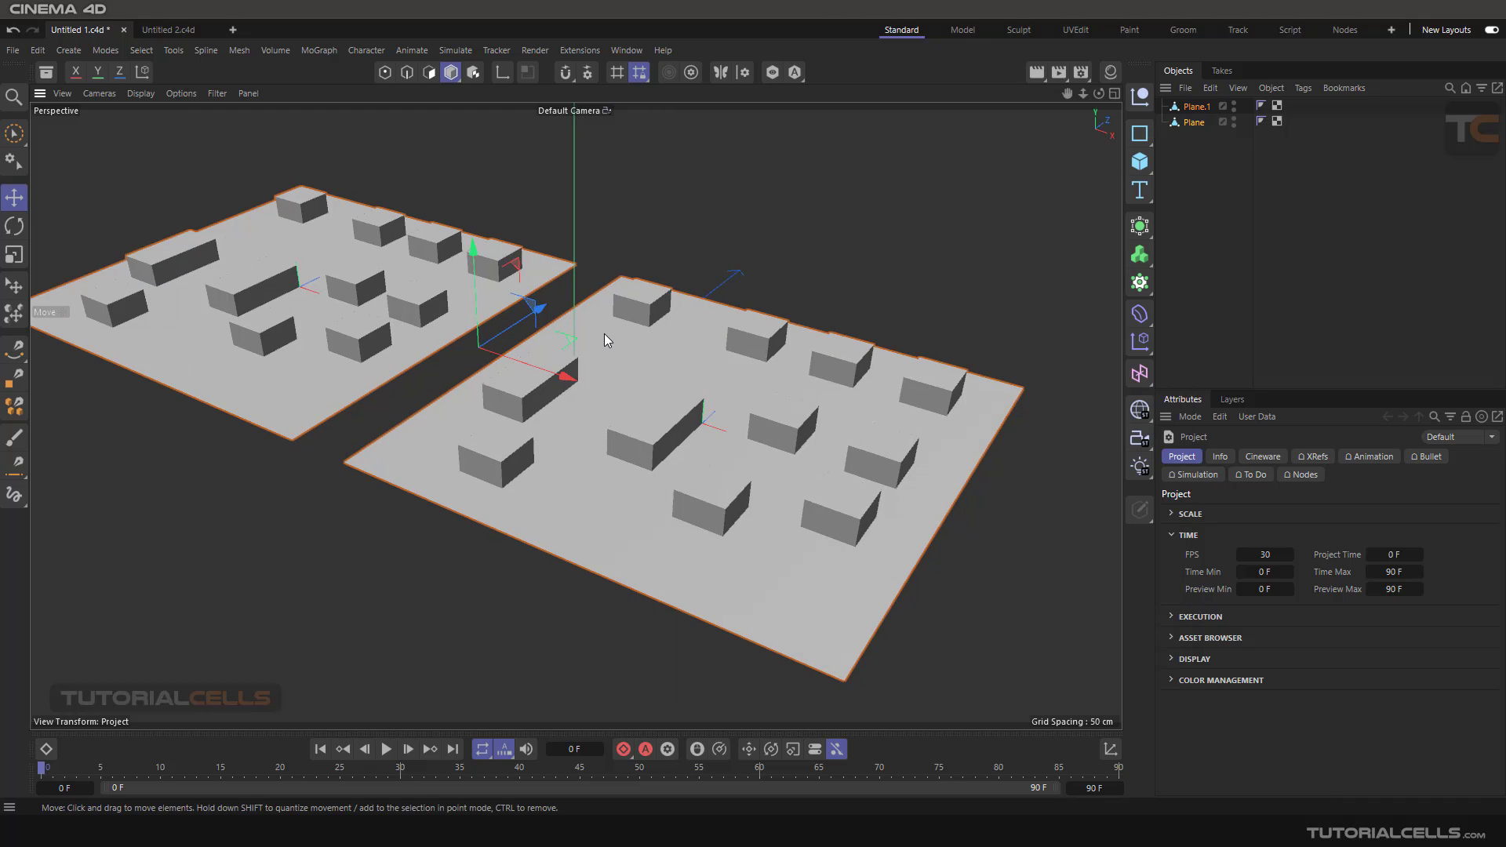
# - Start an Interactive Render Region and enlarge it to cover most of both block-covered planes
pyautogui.keyDown('alt'); pyautogui.moveTo(604, 351); pyautogui.dragTo(634, 337, button='middle'); pyautogui.keyUp('alt')
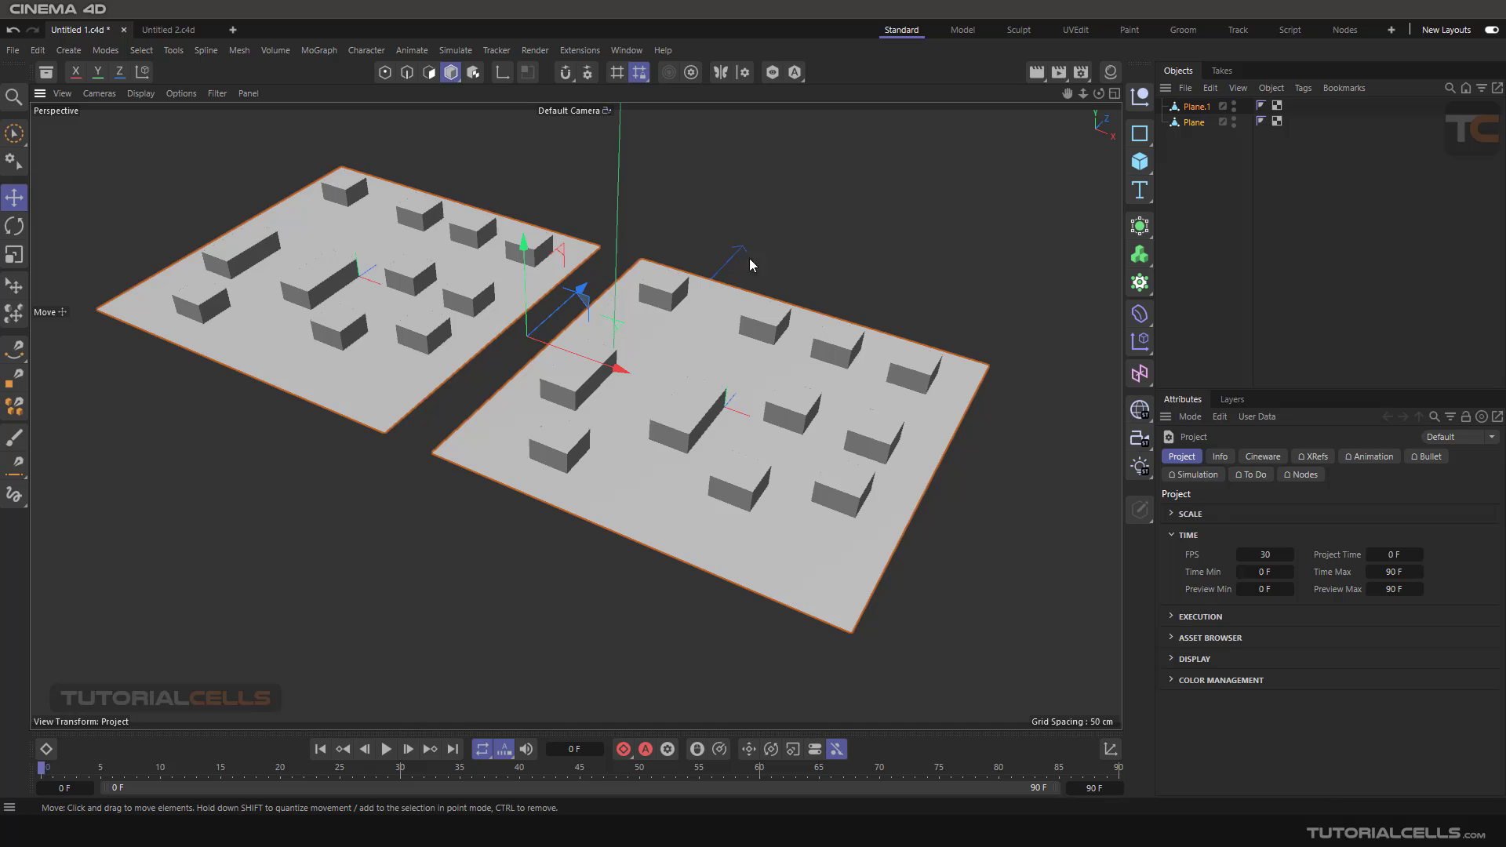
pyautogui.click(1038, 77)
pyautogui.click(1121, 182)
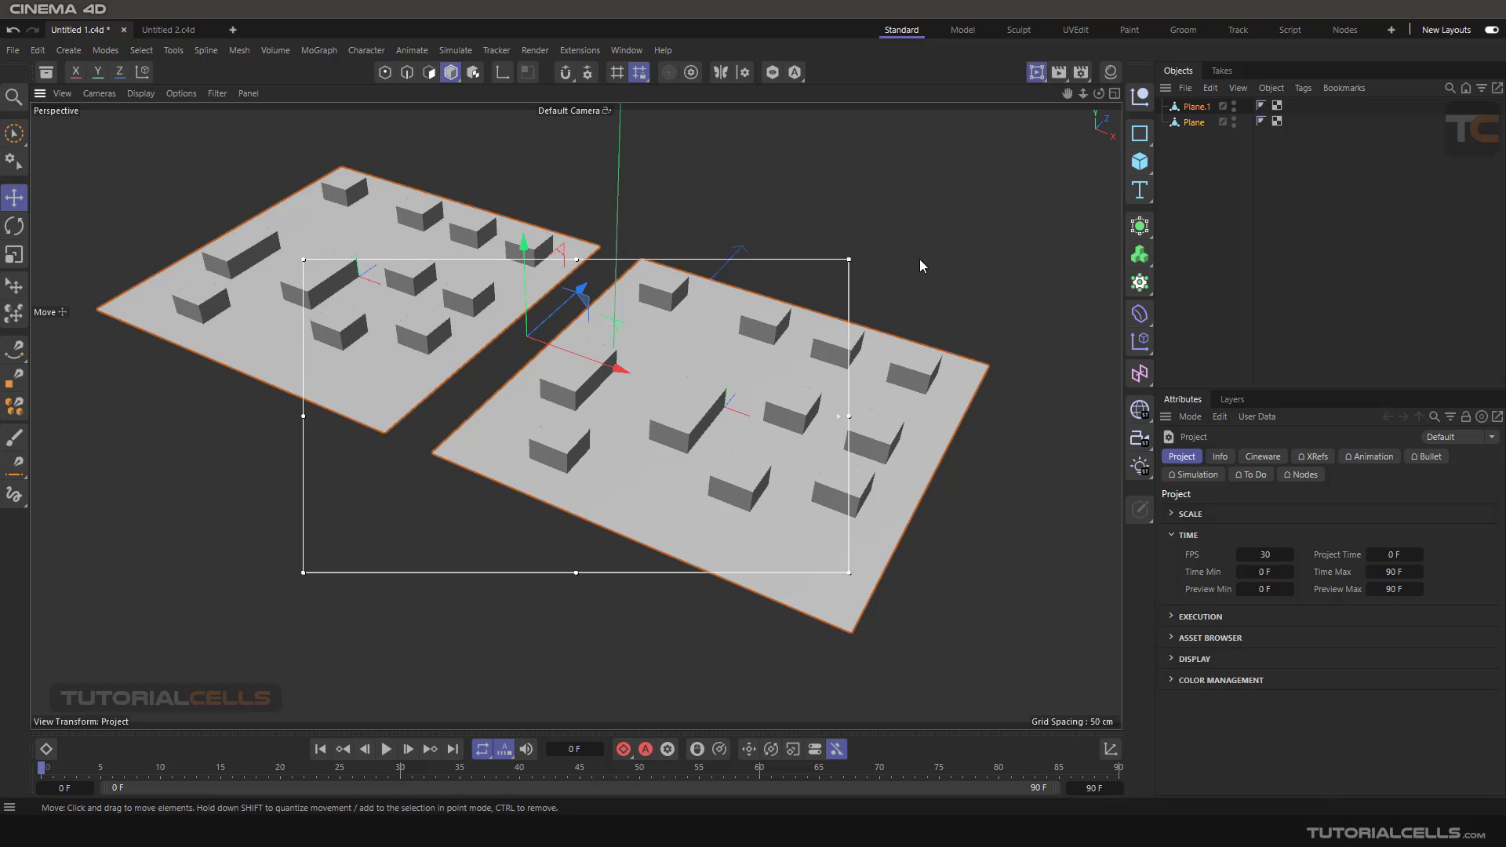
pyautogui.scroll(3, 622, 425)
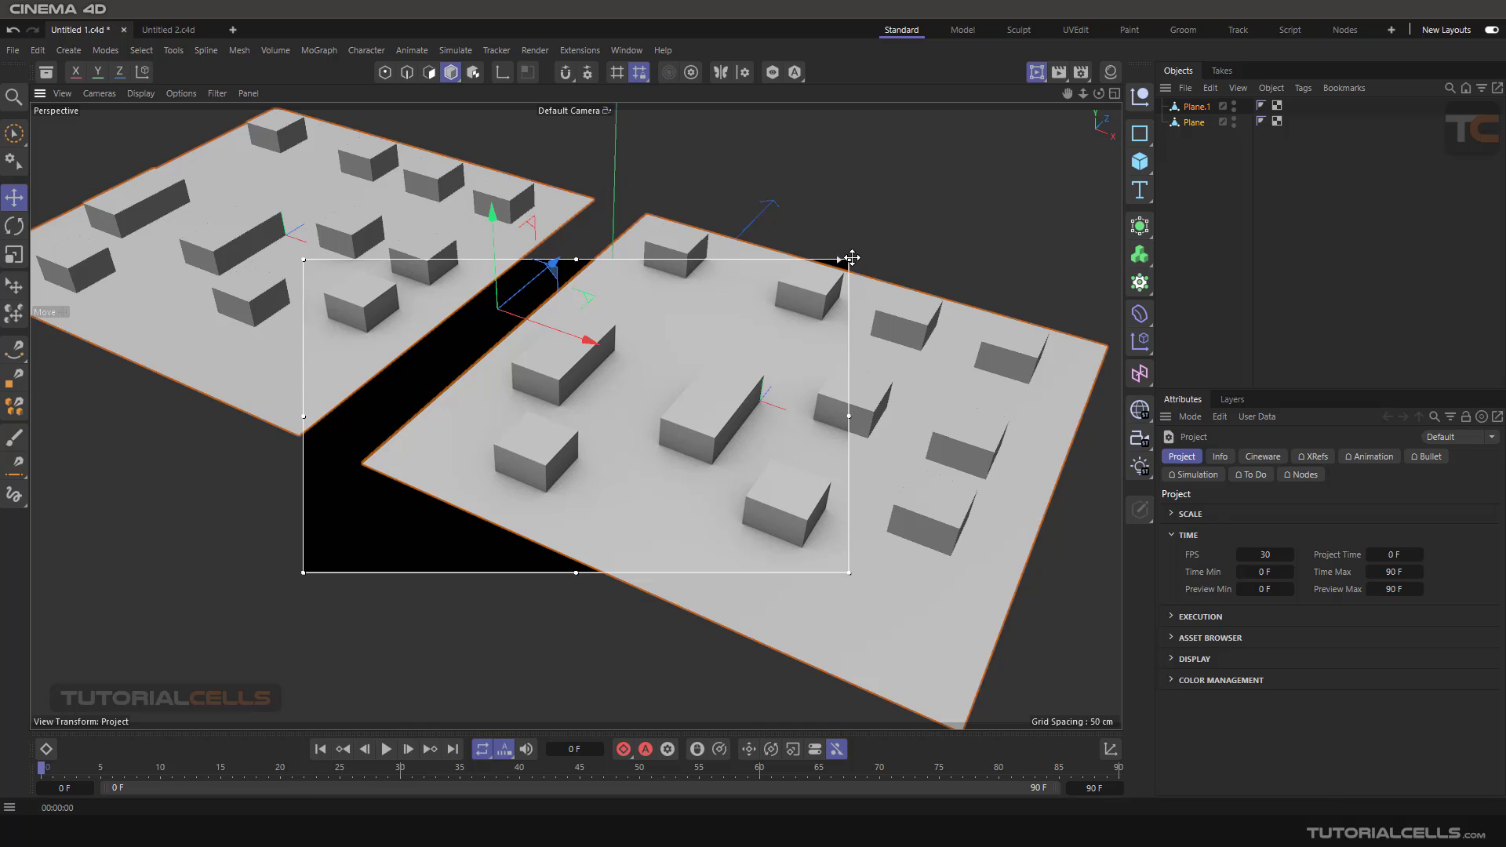
pyautogui.moveTo(851, 572); pyautogui.dragTo(1065, 689)
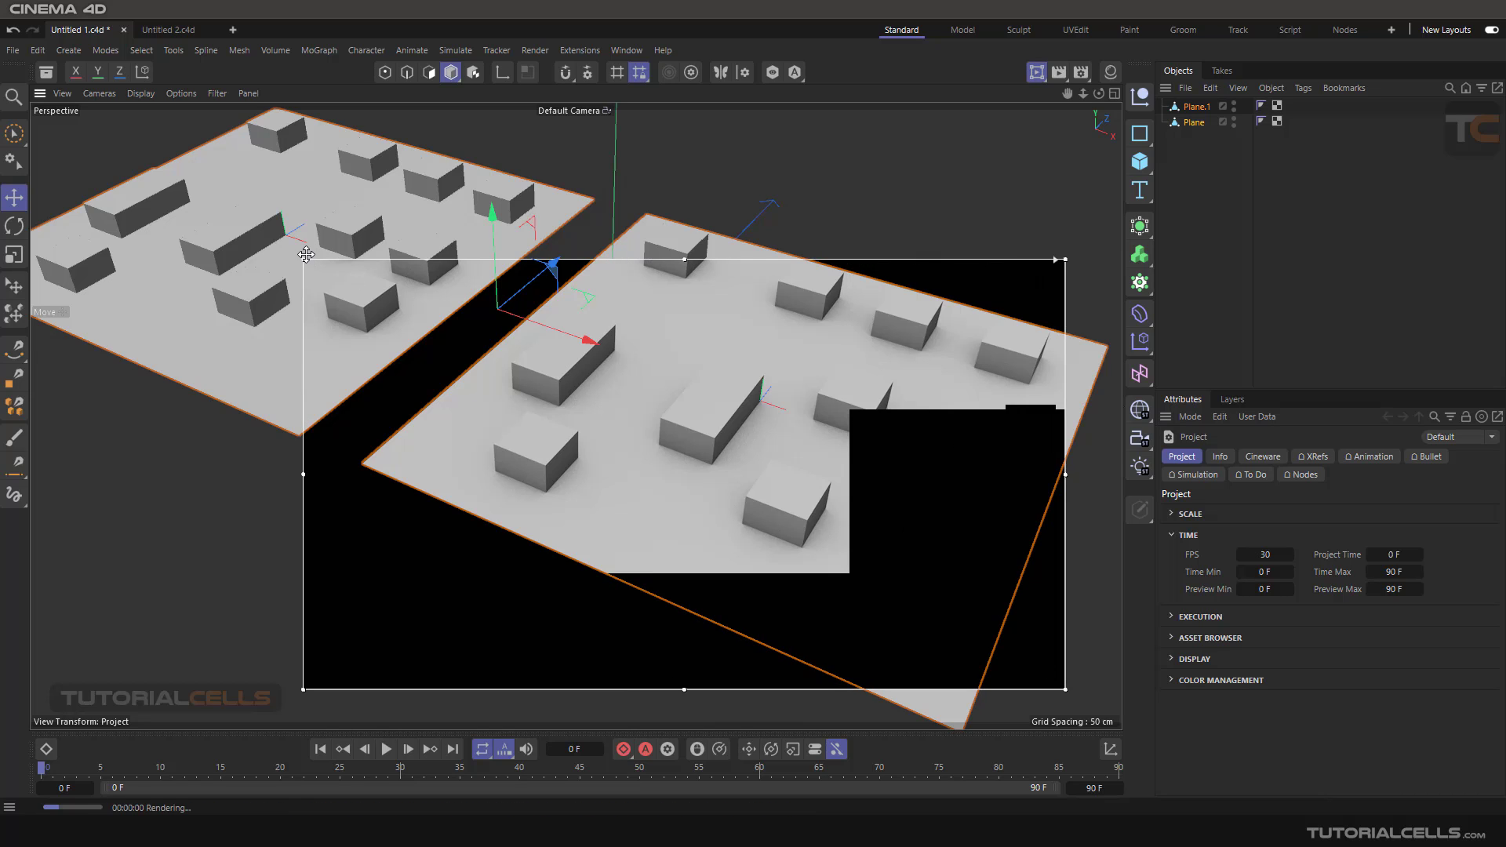
pyautogui.moveTo(303, 258); pyautogui.dragTo(80, 144)
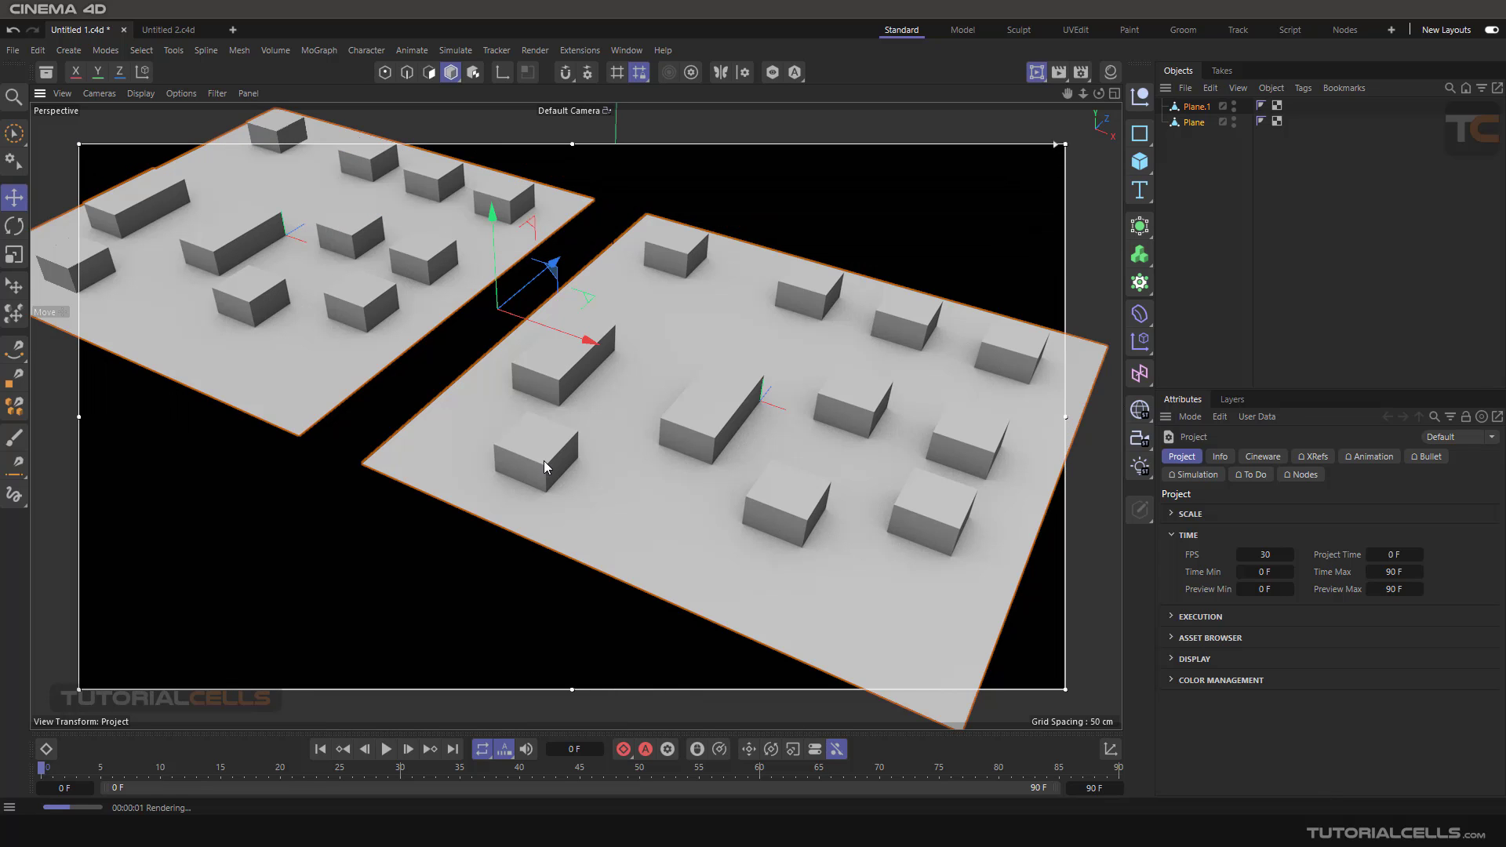
# - Examine the shading around the blocks in the live render preview and turn off the Interactive Render Region
pyautogui.scroll(6, 507, 384)
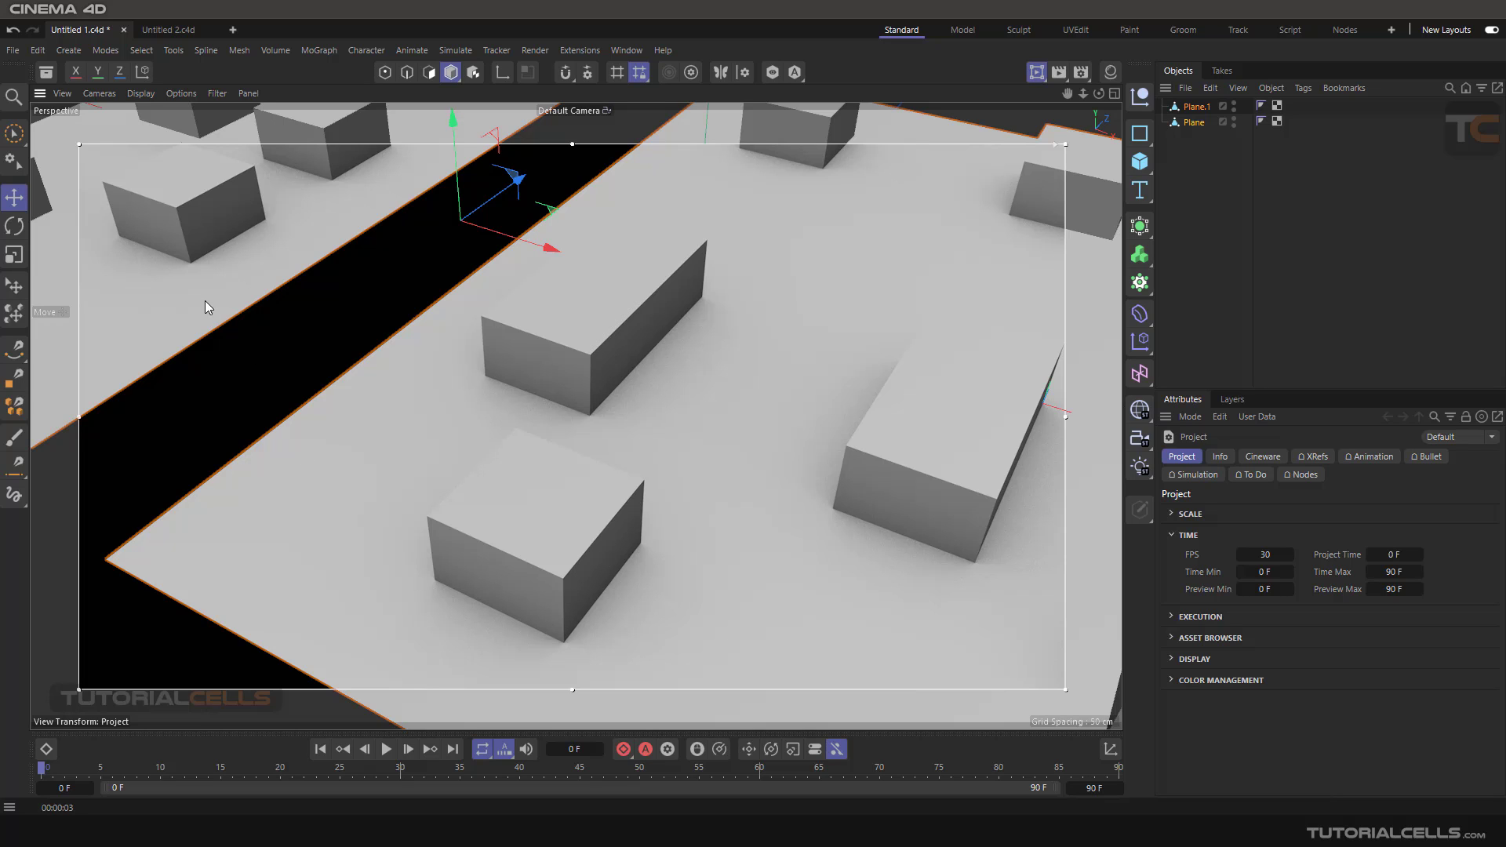
pyautogui.scroll(-5, 486, 322)
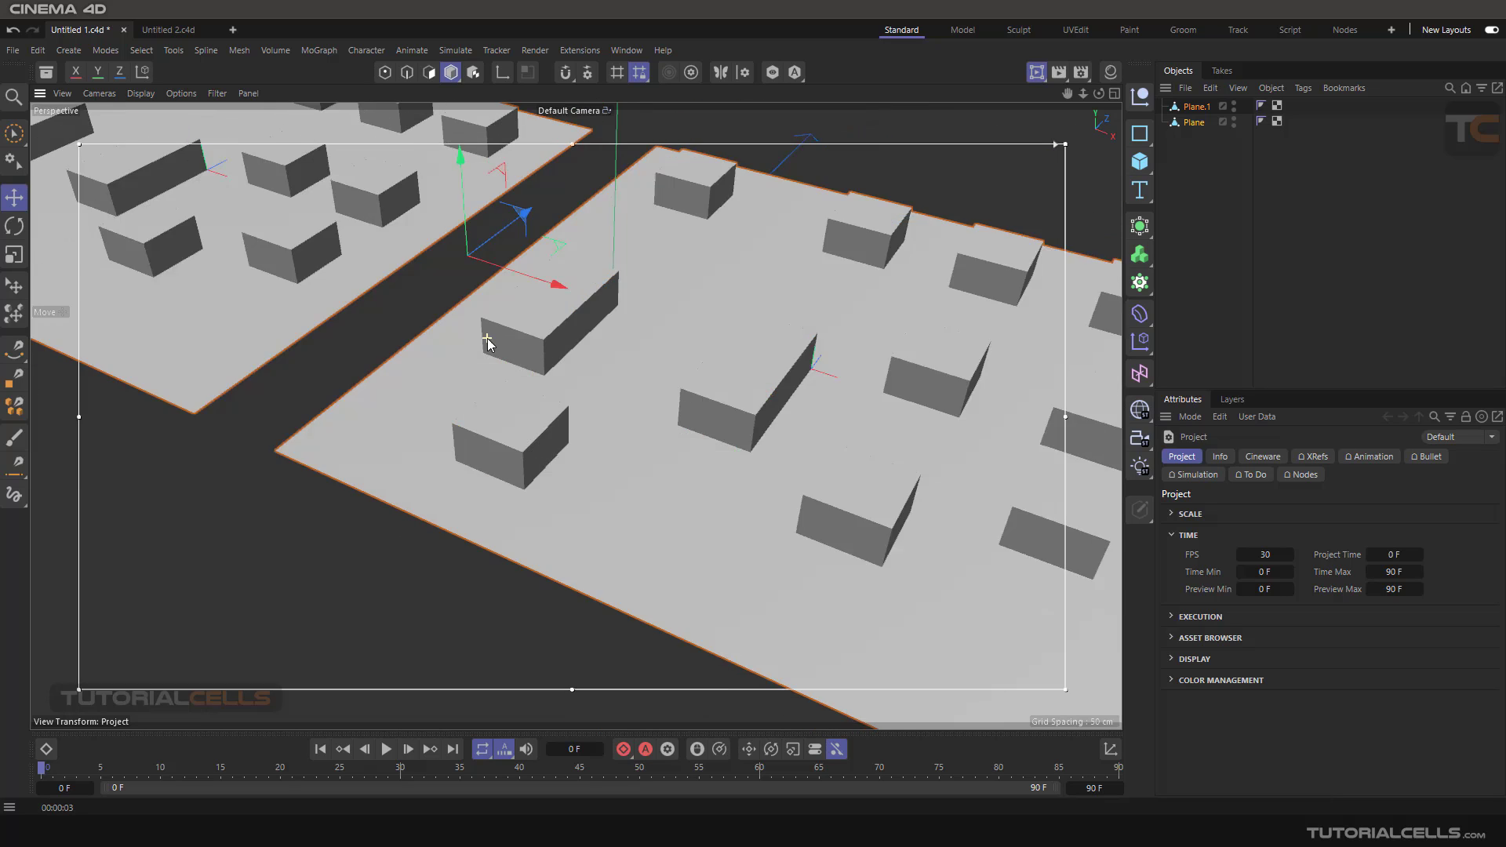
pyautogui.scroll(3, 596, 357)
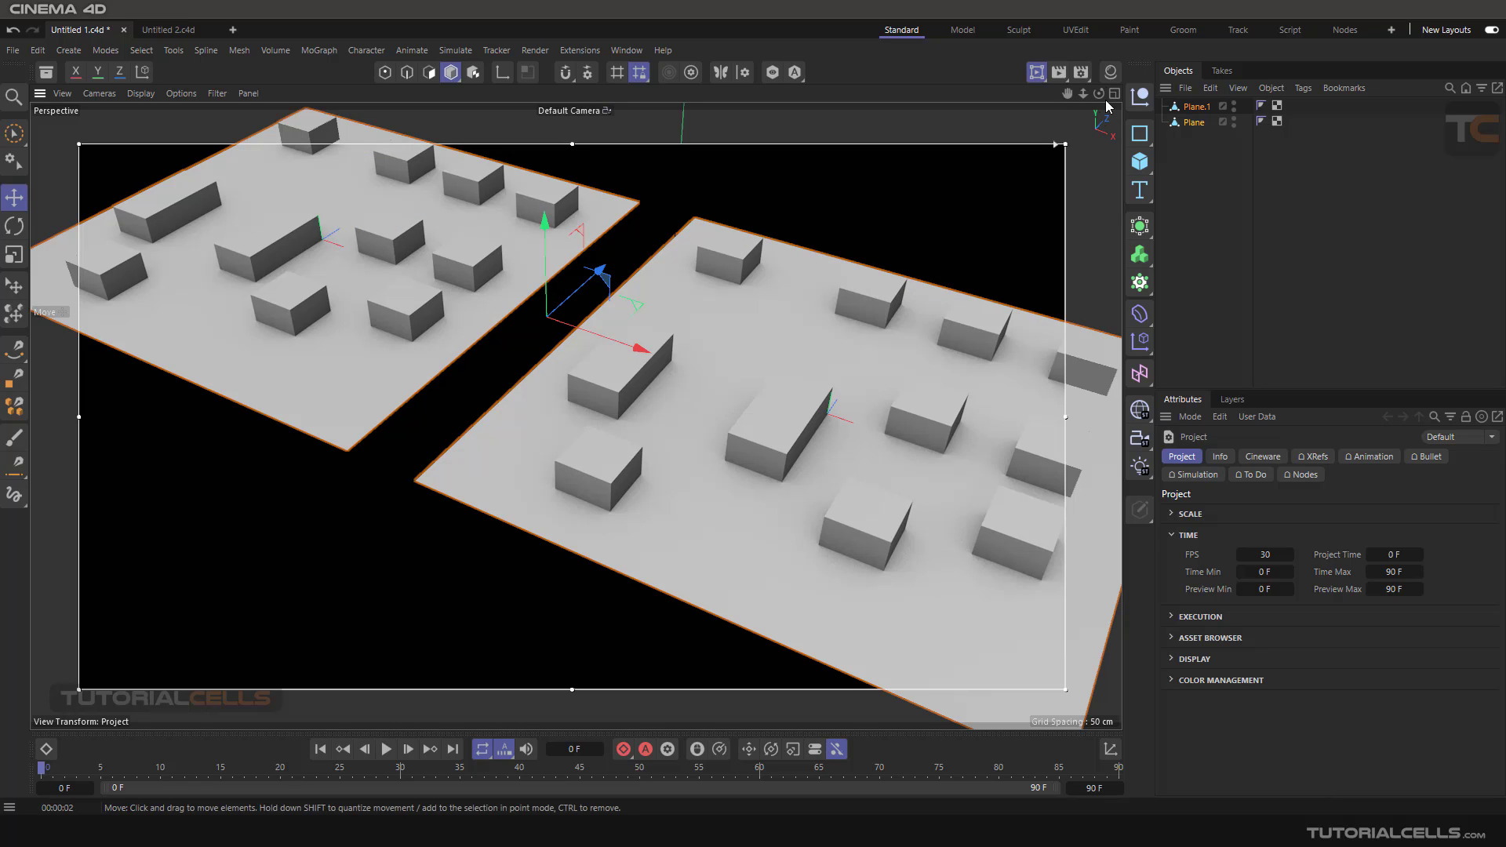
pyautogui.click(1110, 71)
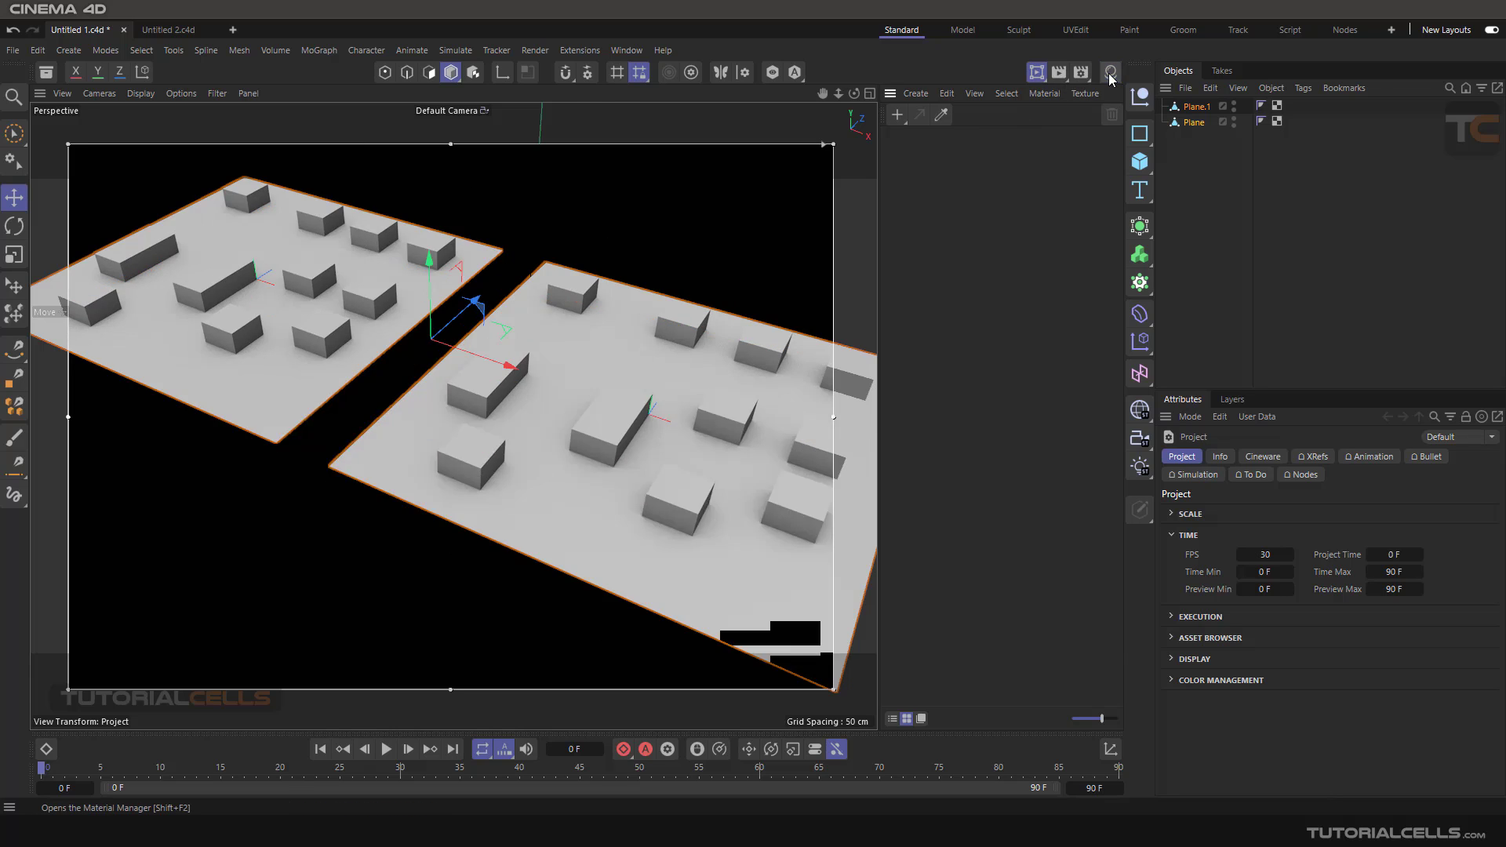
pyautogui.click(1110, 71)
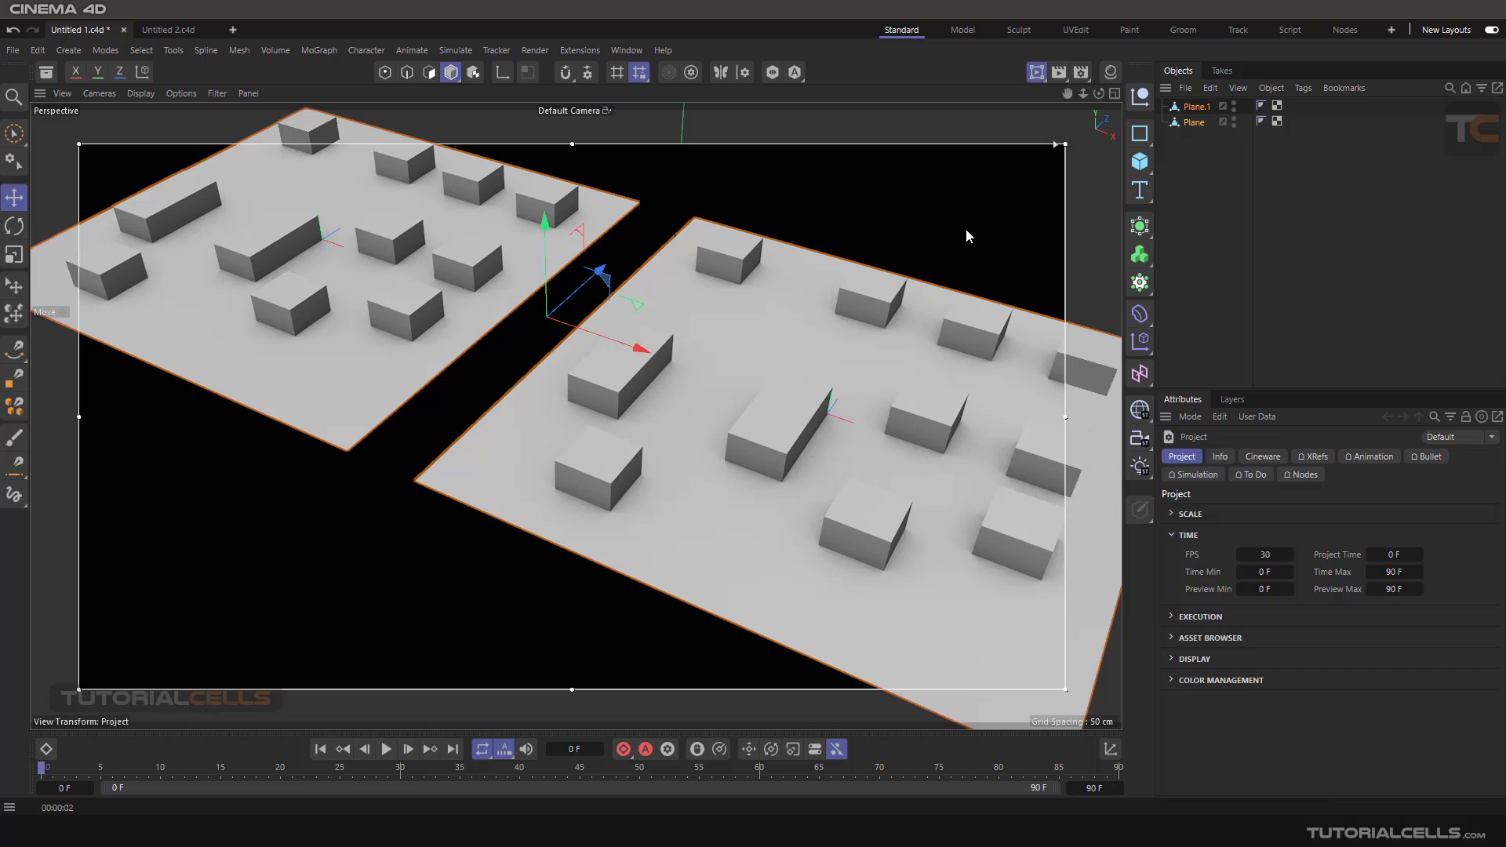
pyautogui.click(1036, 71)
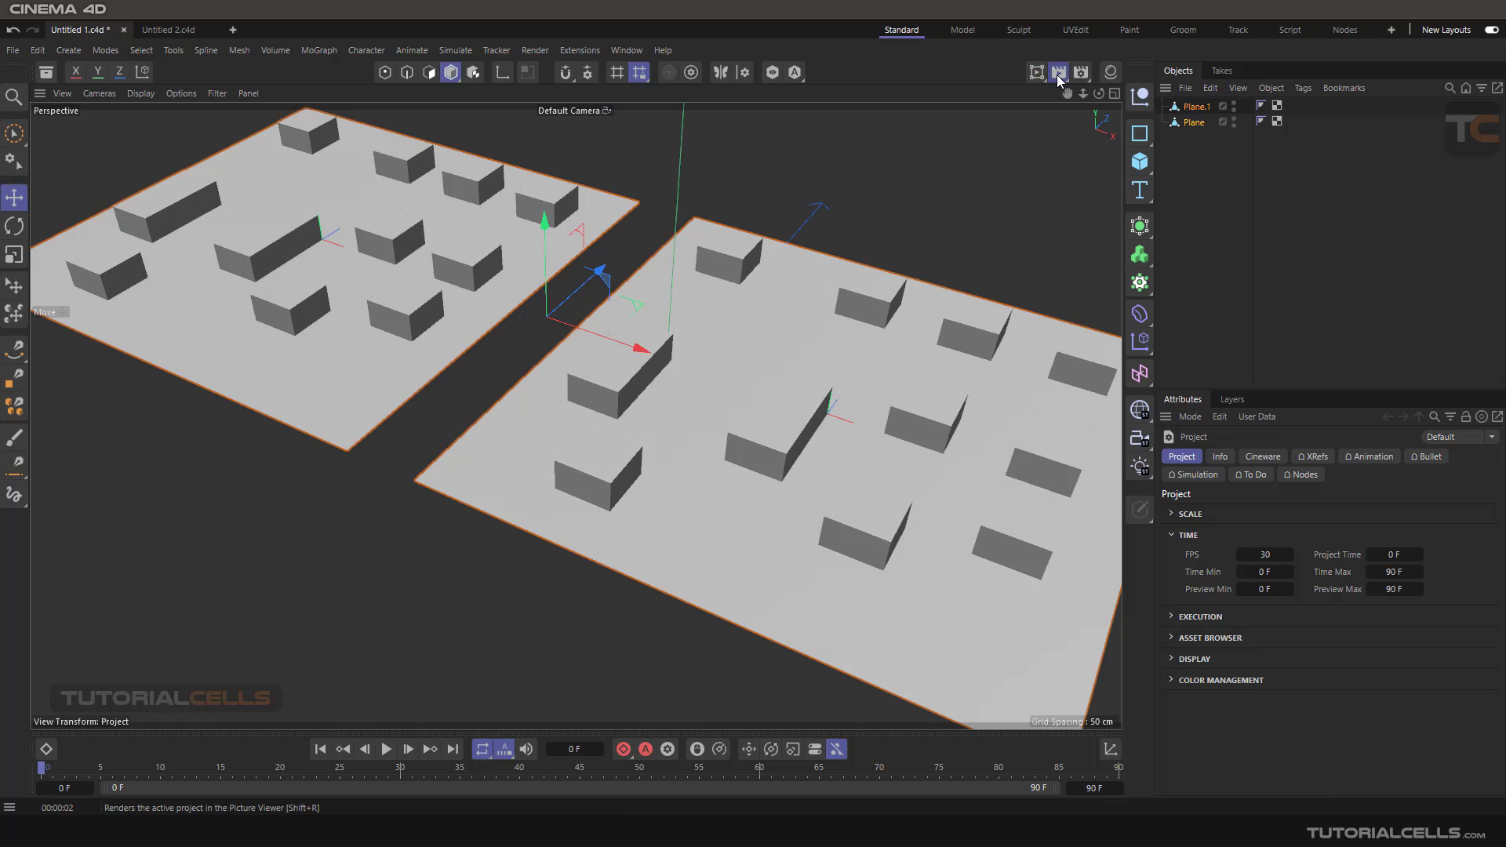
# - Render the scene with ambient occlusion to the Picture Viewer, inspect the image and close the viewer
pyautogui.click(1059, 79)
pyautogui.click(1120, 99)
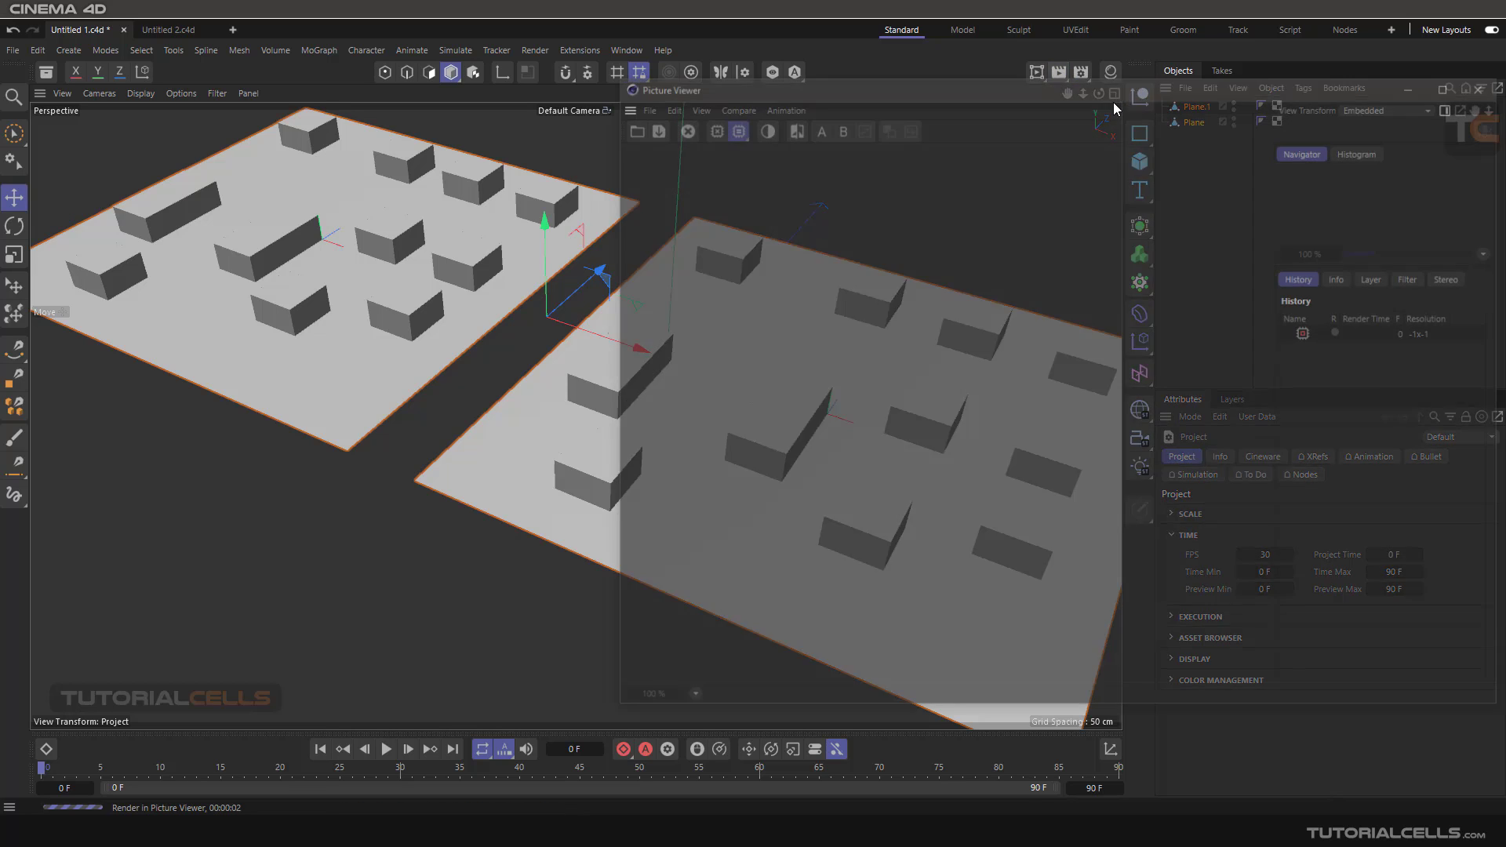
pyautogui.moveTo(1041, 88); pyautogui.dragTo(726, 84)
pyautogui.scroll(-3, 699, 212)
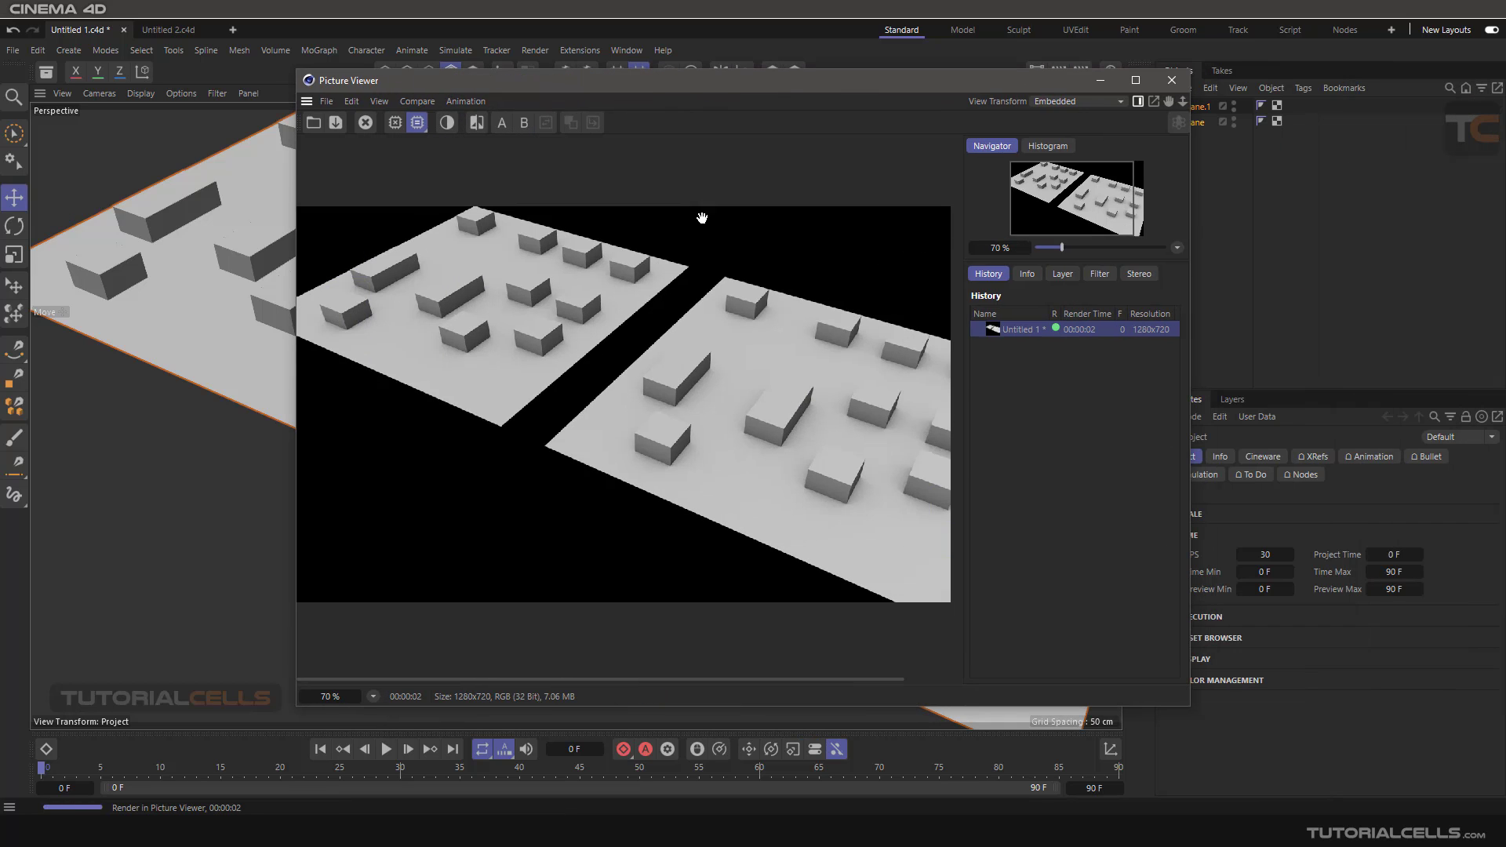
pyautogui.moveTo(751, 391); pyautogui.dragTo(771, 423)
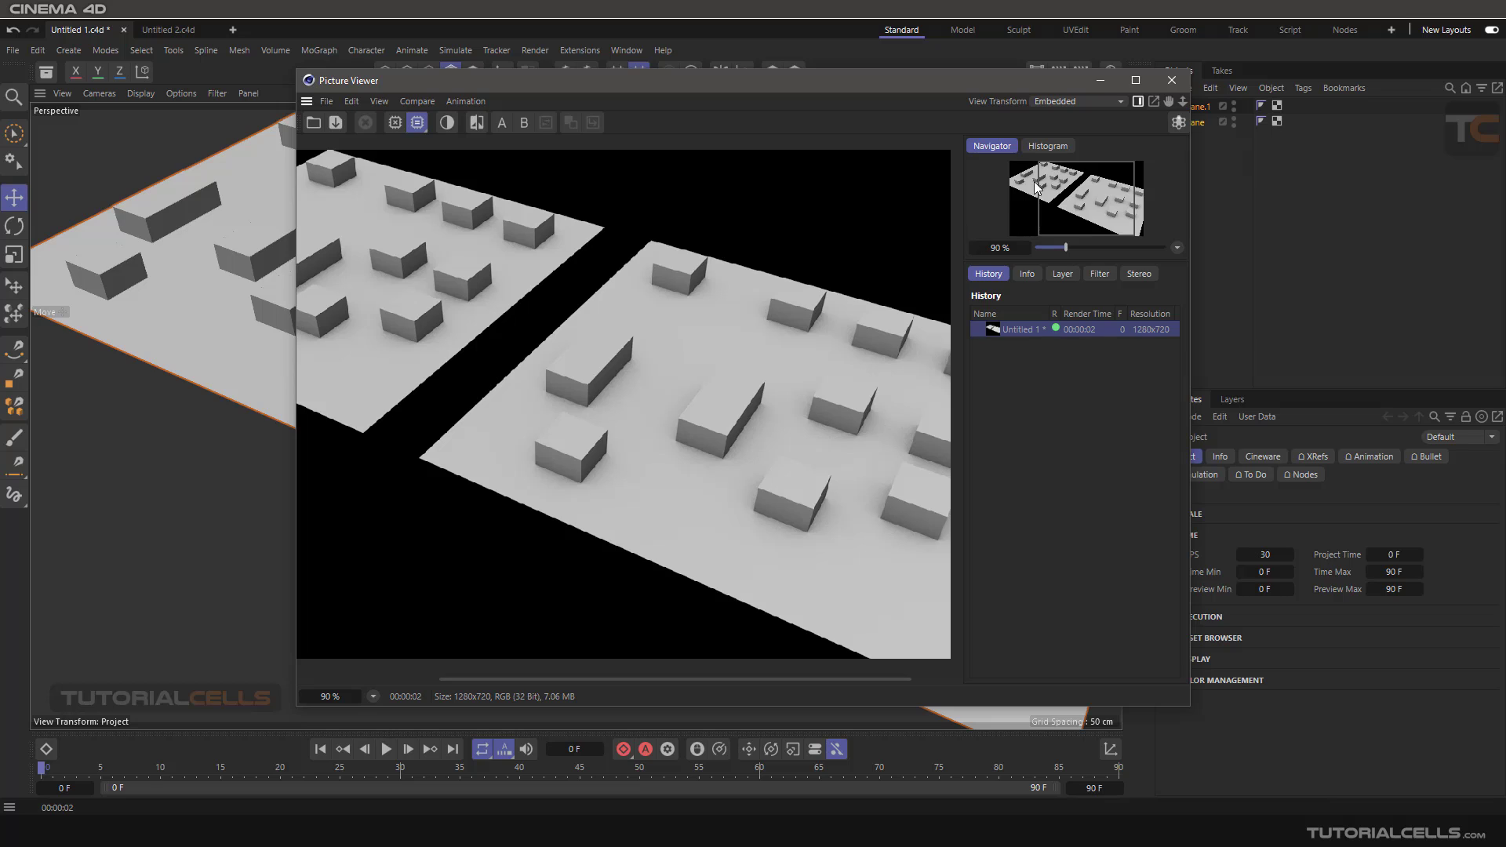
pyautogui.click(1171, 81)
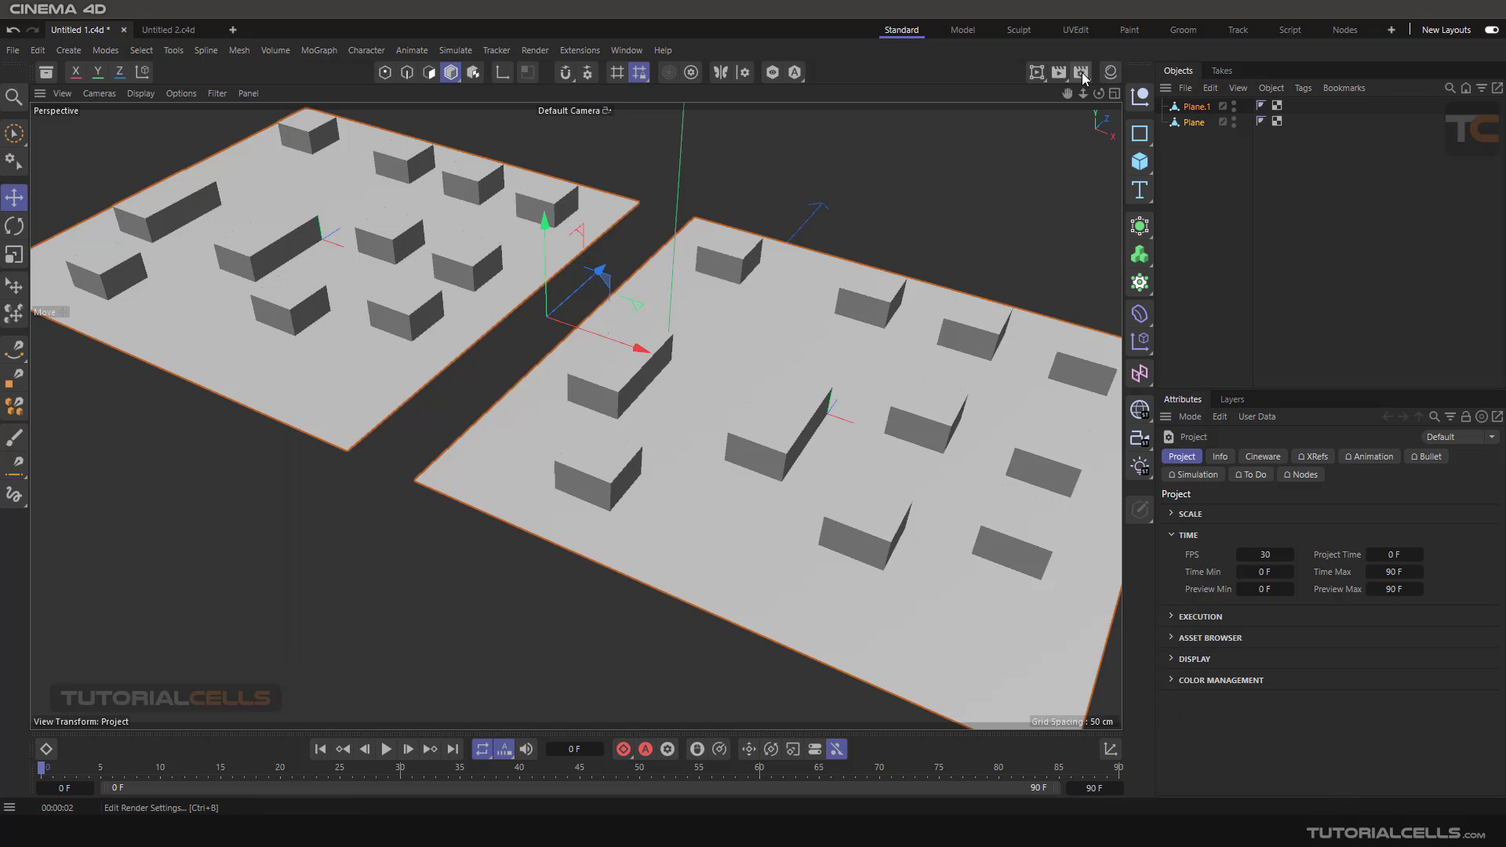
# - Render the viewport once and disable the Ambient Occlusion effect in the render settings
pyautogui.click(1037, 72)
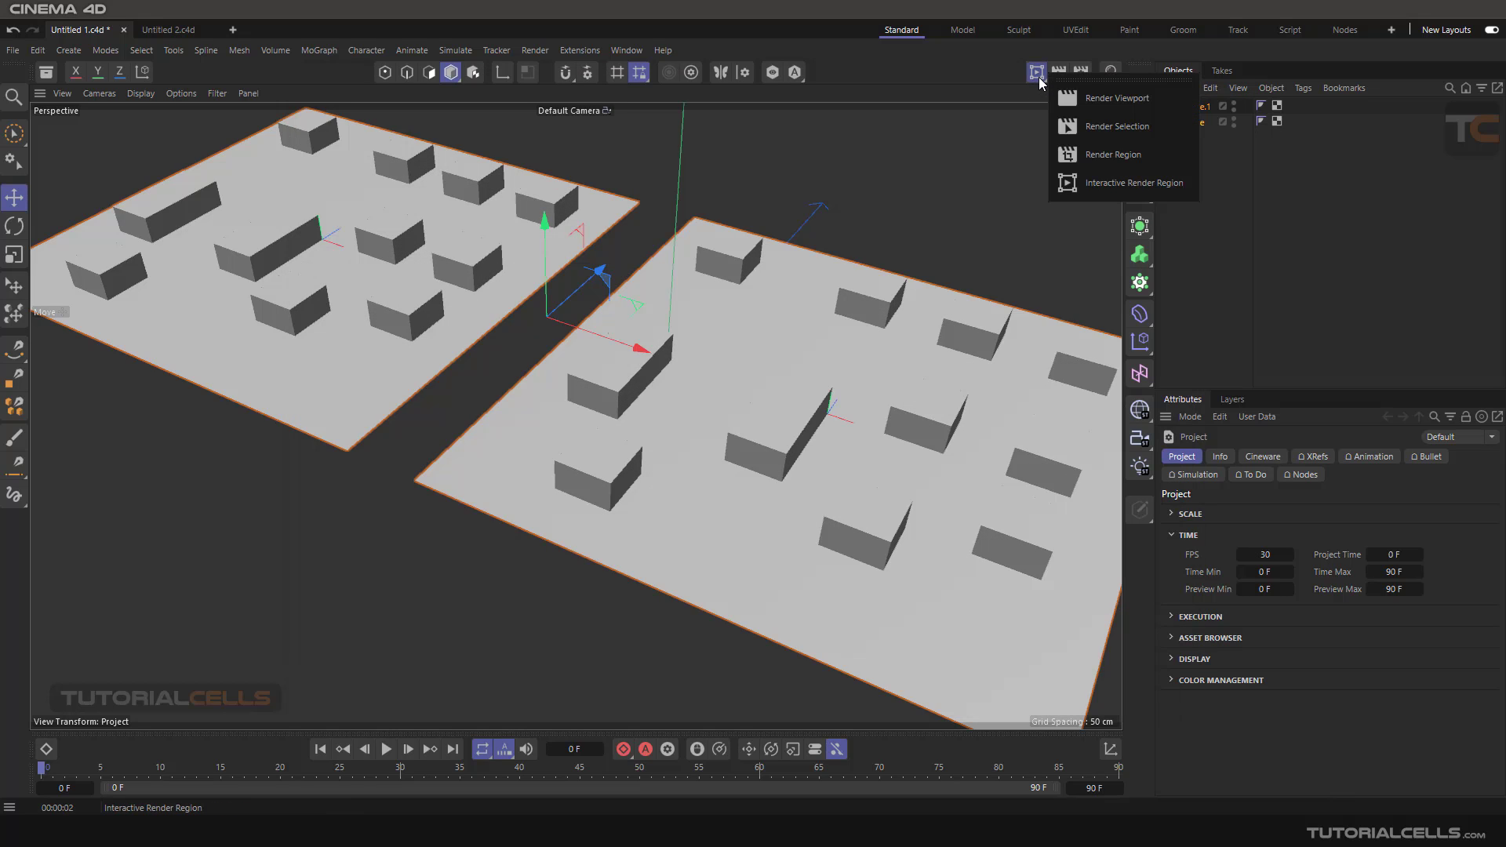
pyautogui.click(1099, 94)
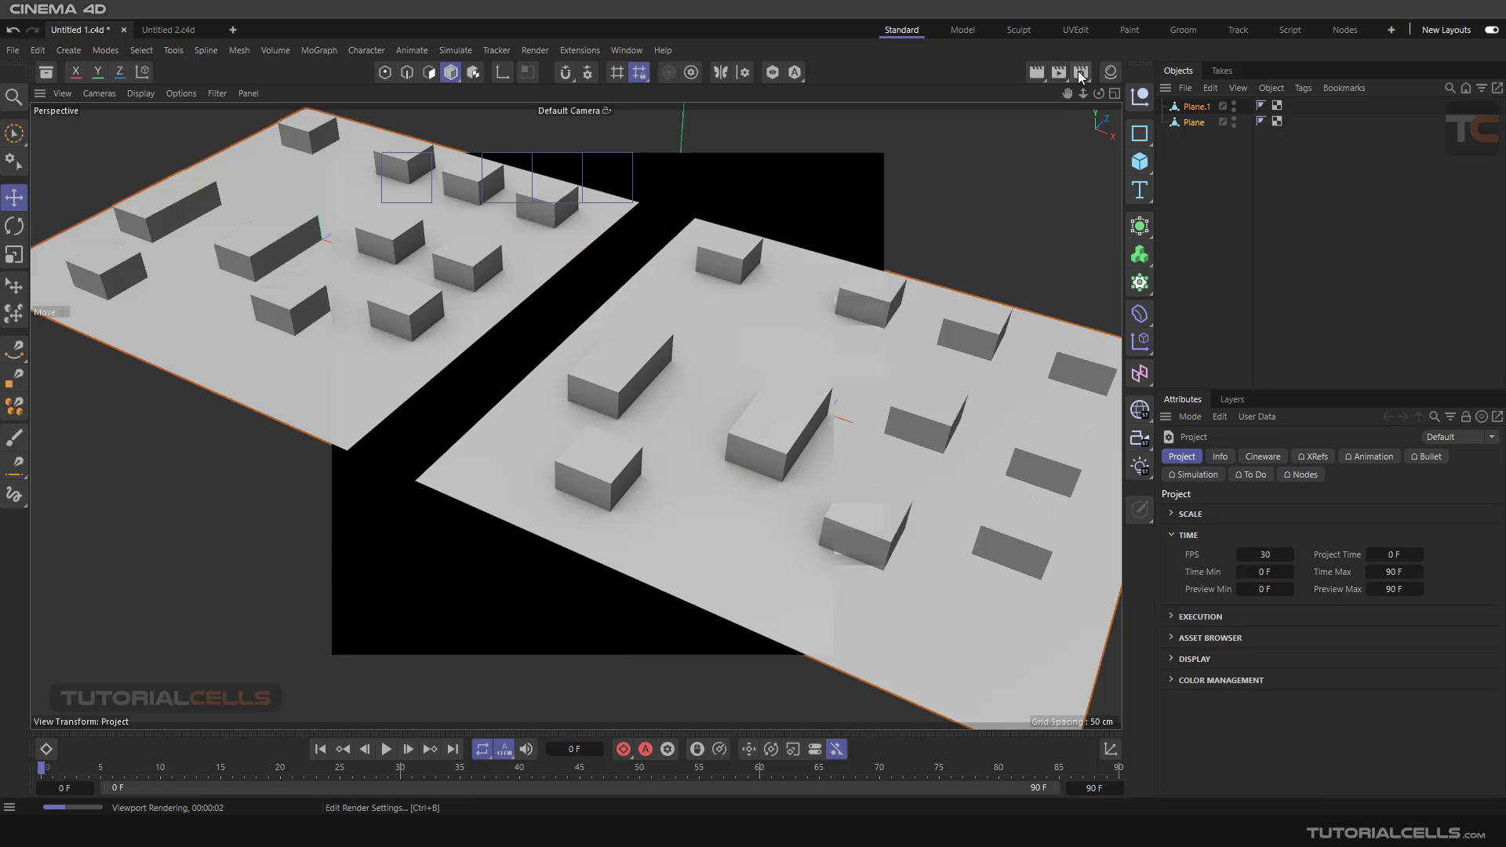
pyautogui.click(1081, 72)
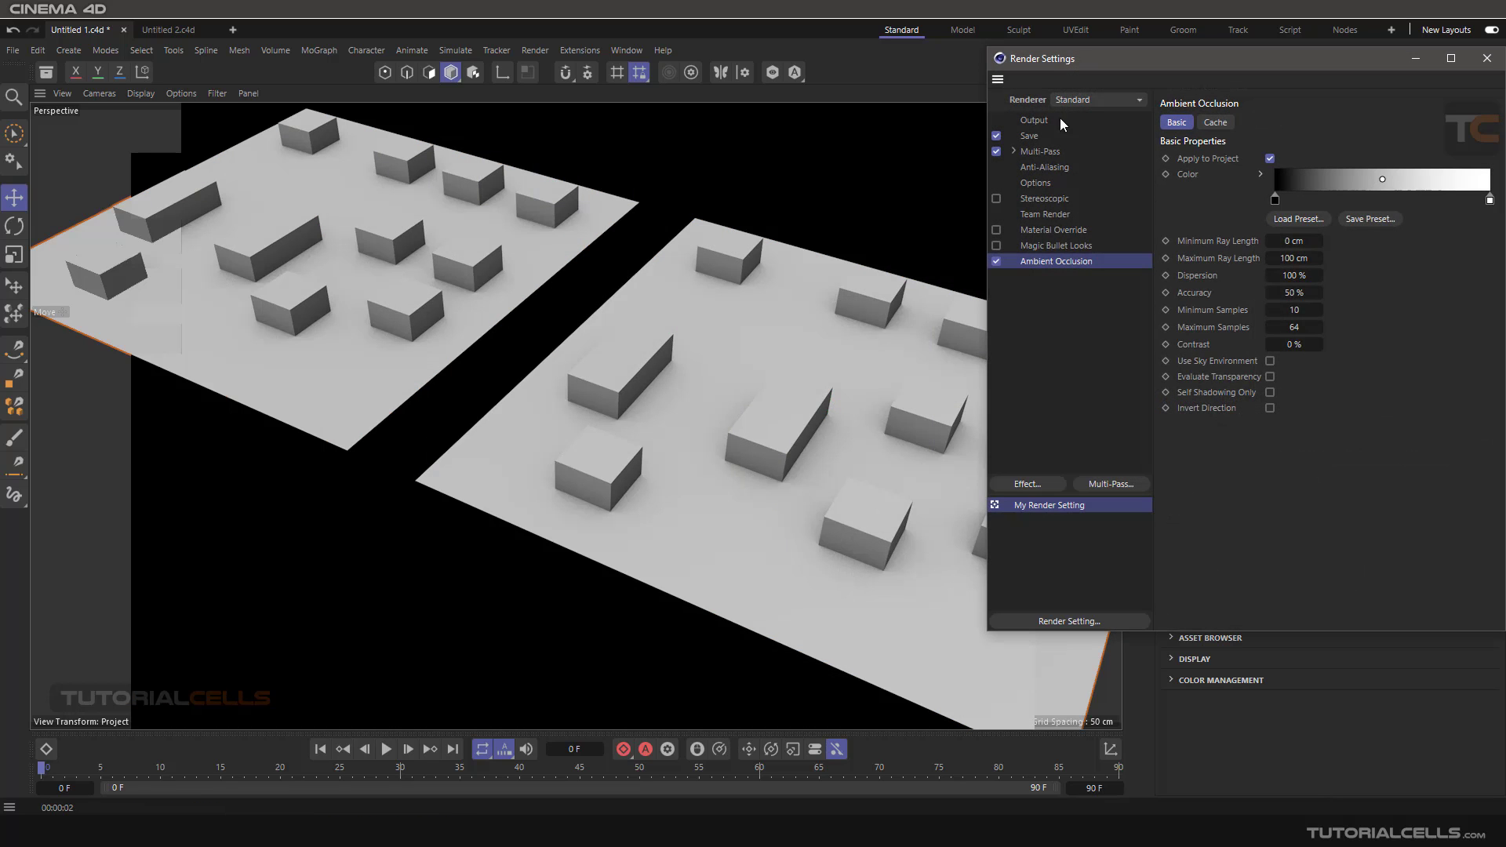
pyautogui.click(997, 261)
pyautogui.click(1487, 58)
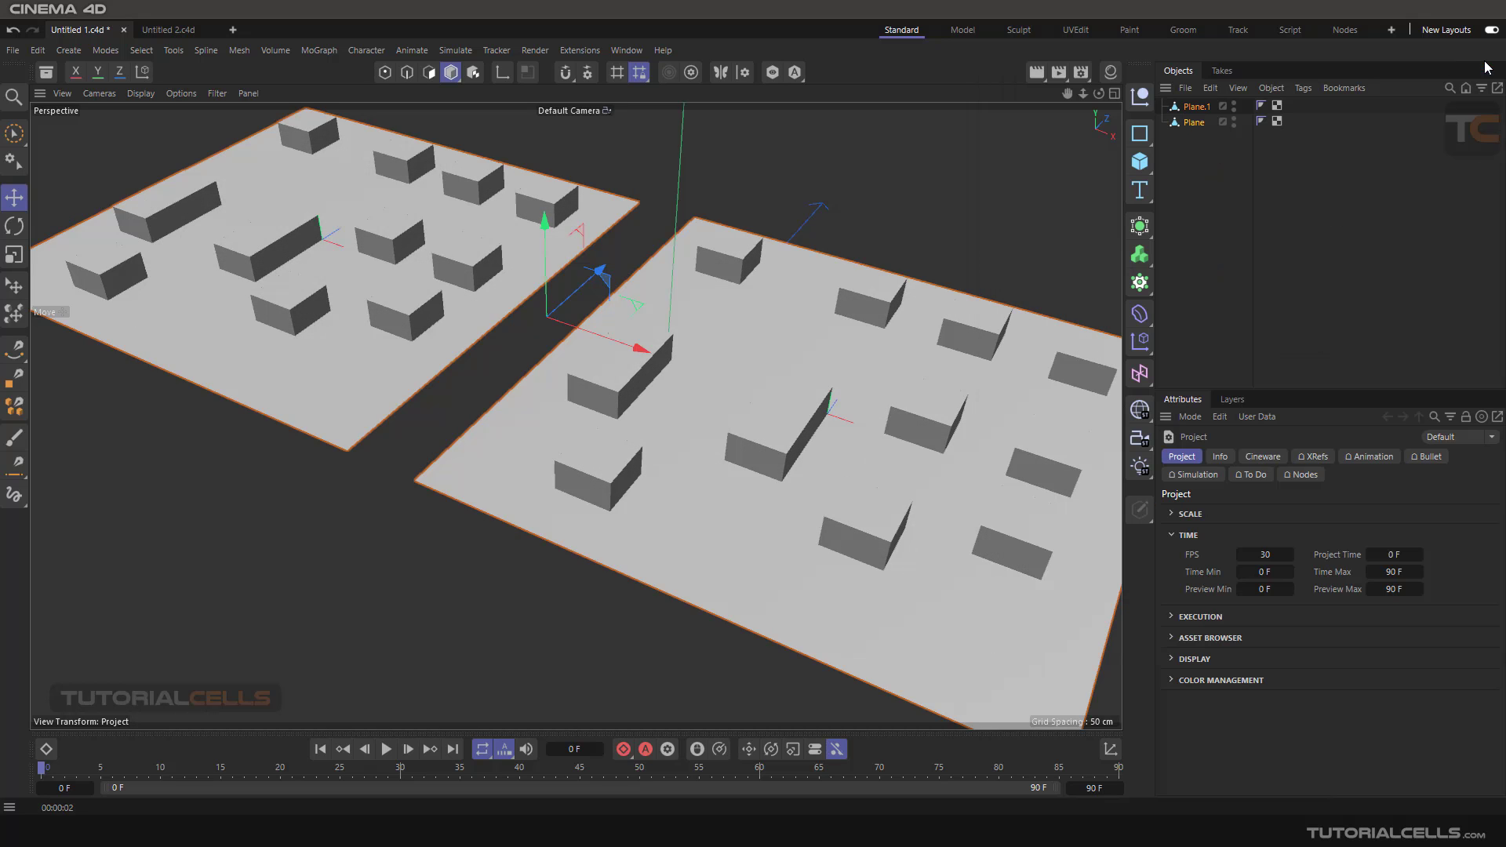
# - Render the scene without ambient occlusion to the Picture Viewer and bring the blocks closer in the image
pyautogui.click(1060, 73)
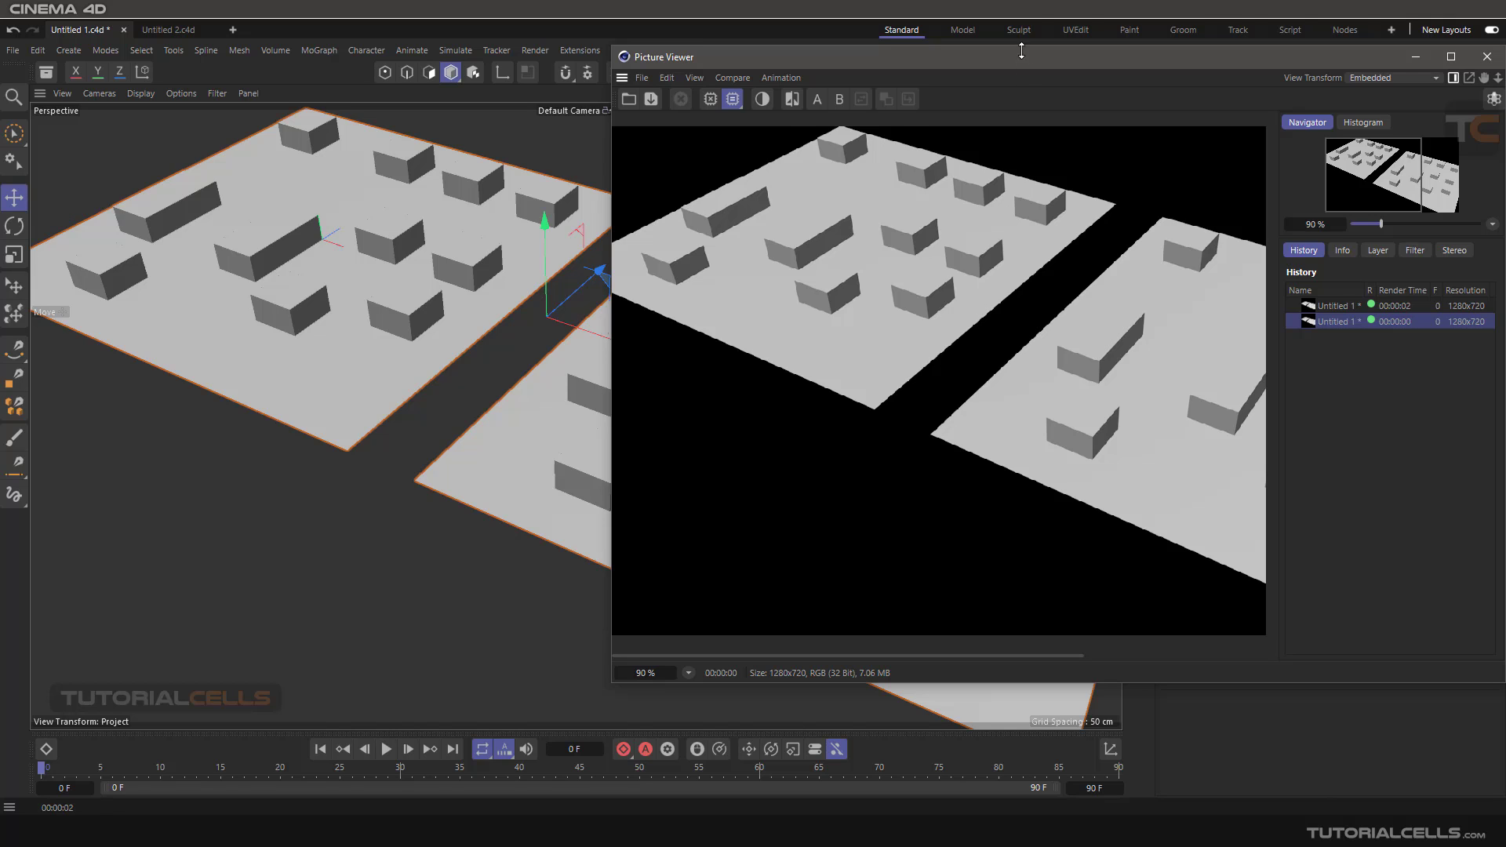
pyautogui.moveTo(1021, 56); pyautogui.dragTo(1021, 131)
pyautogui.moveTo(857, 130); pyautogui.dragTo(509, 130)
pyautogui.scroll(2, 620, 314)
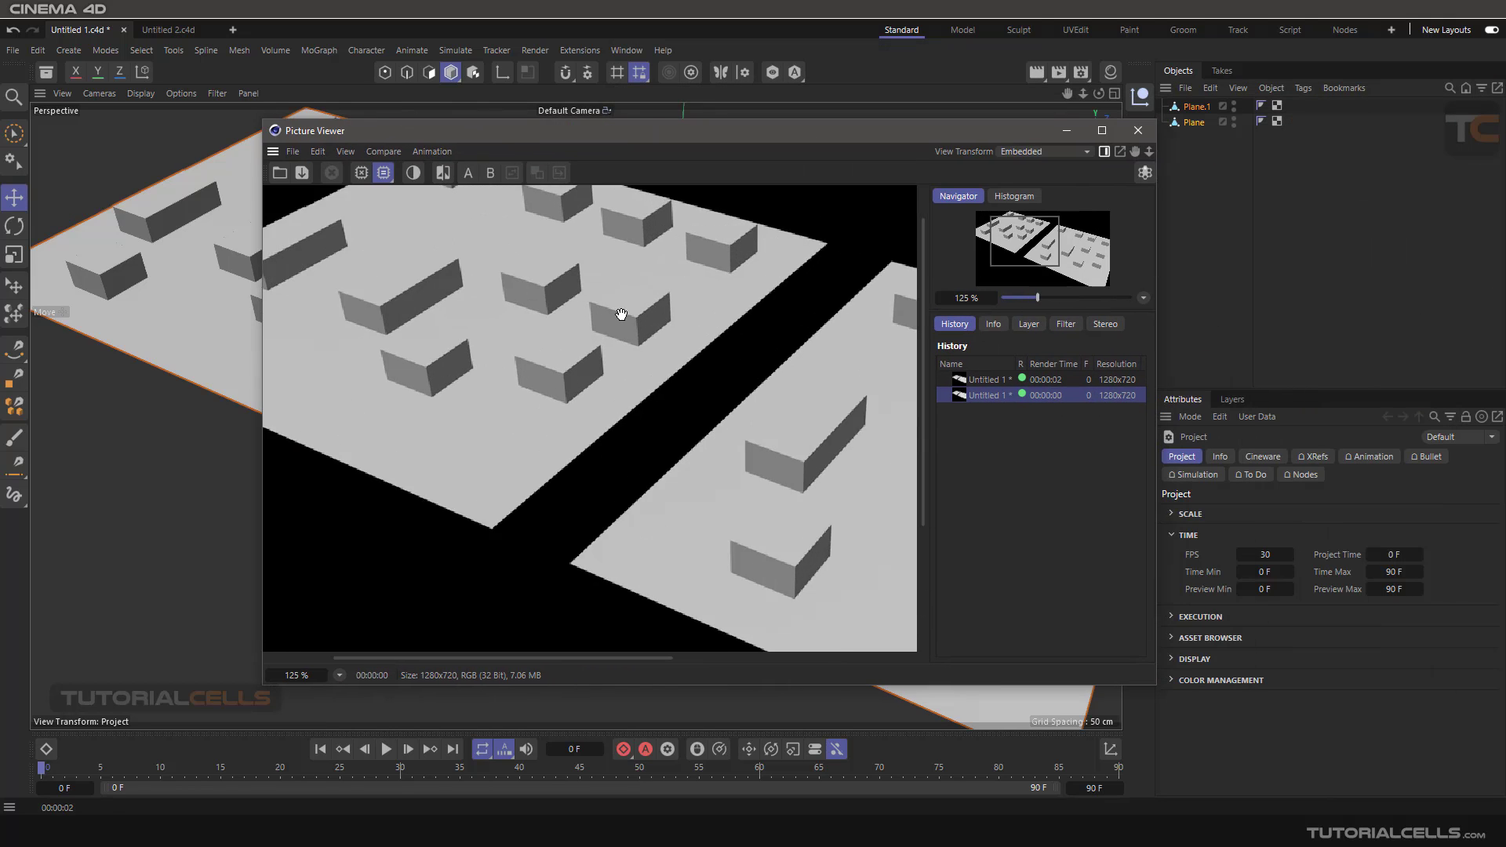
# - Compare the renders with and without ambient occlusion in the Picture Viewer history and close the viewer
pyautogui.click(991, 381)
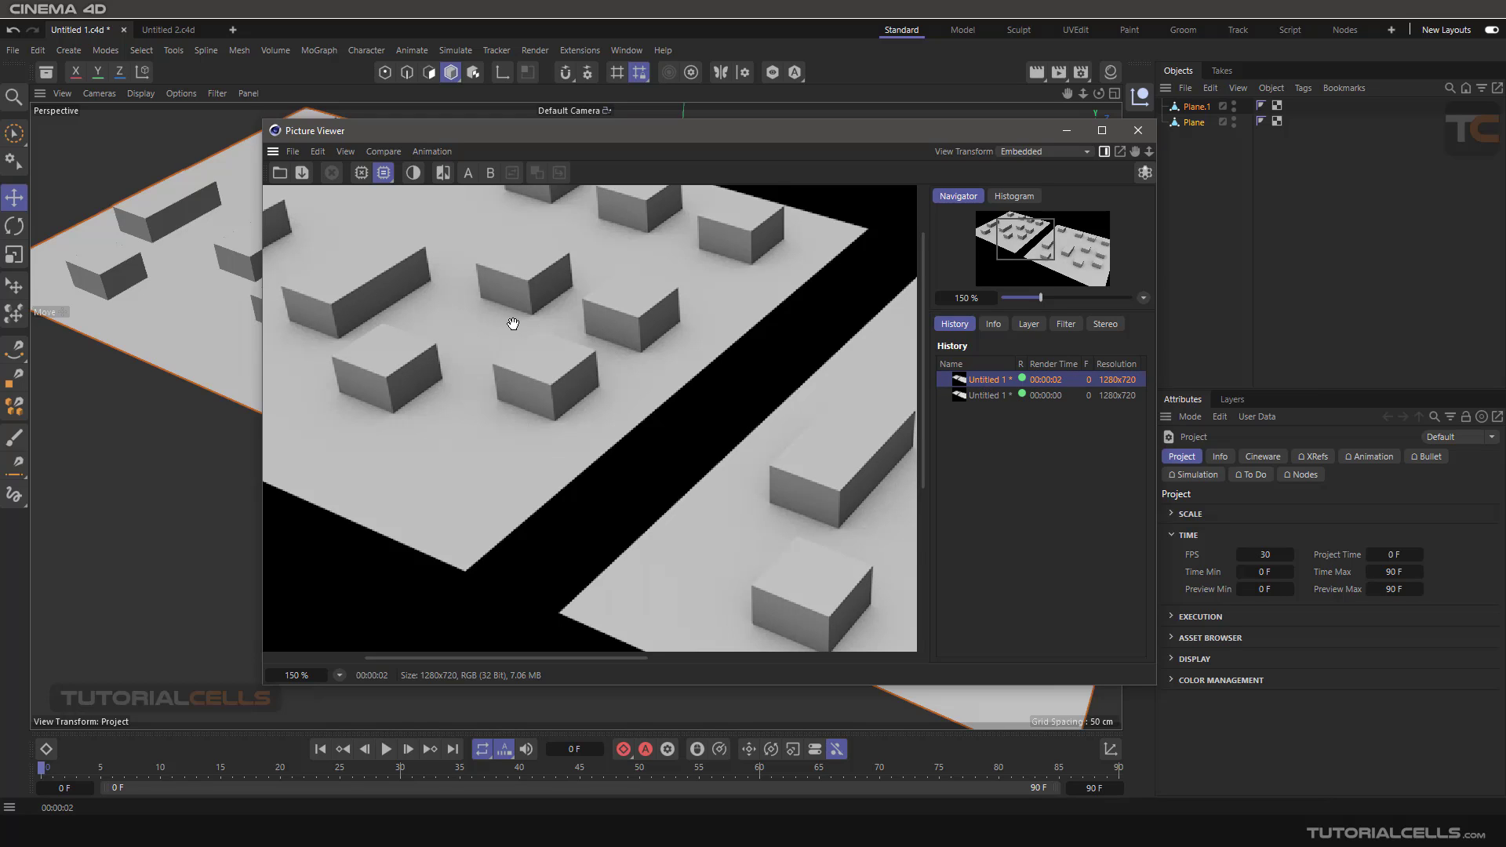
pyautogui.click(972, 397)
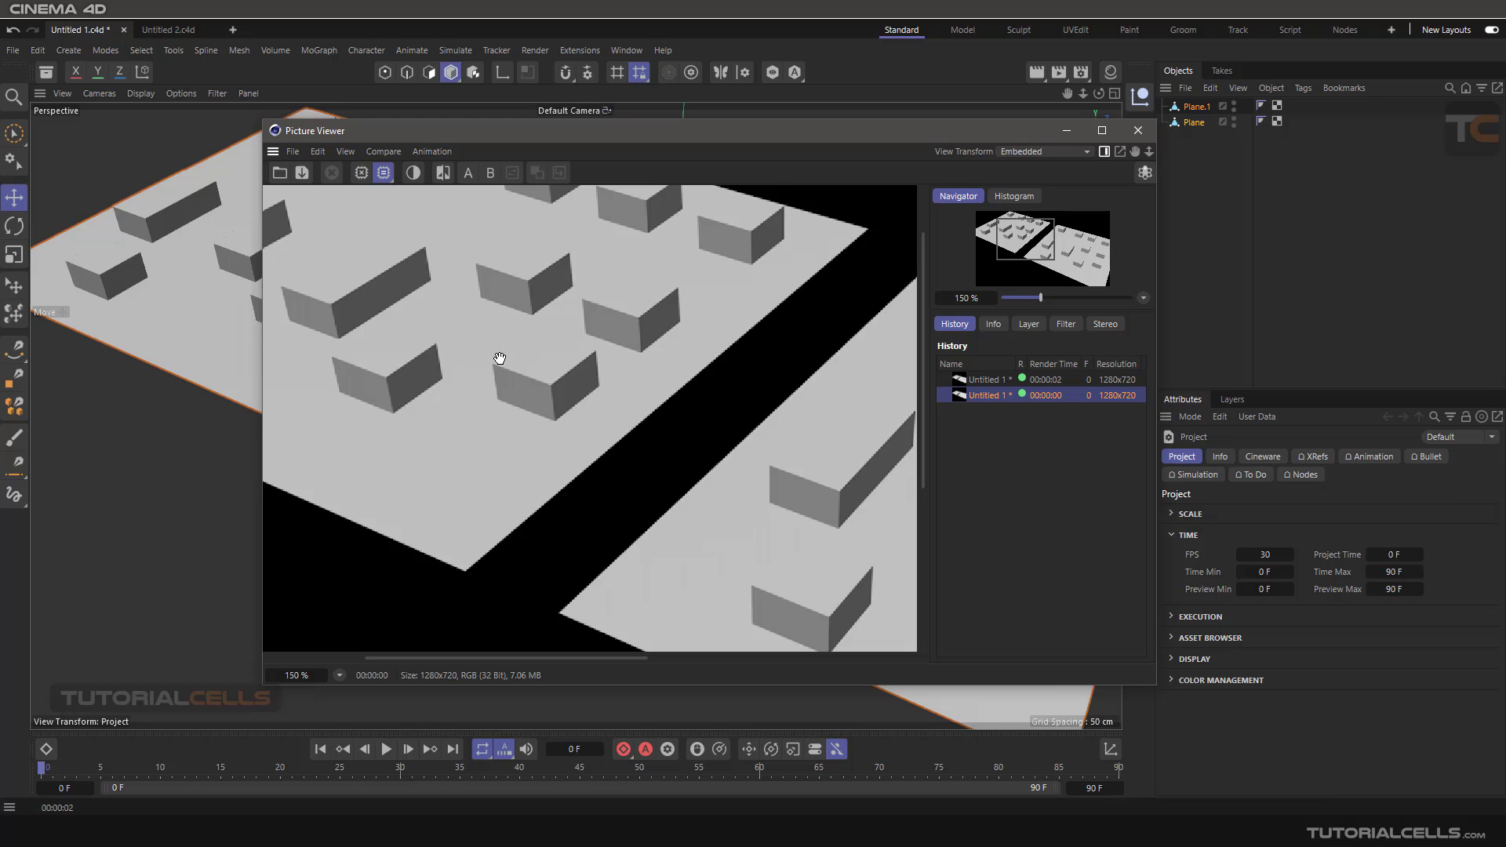
pyautogui.click(1138, 131)
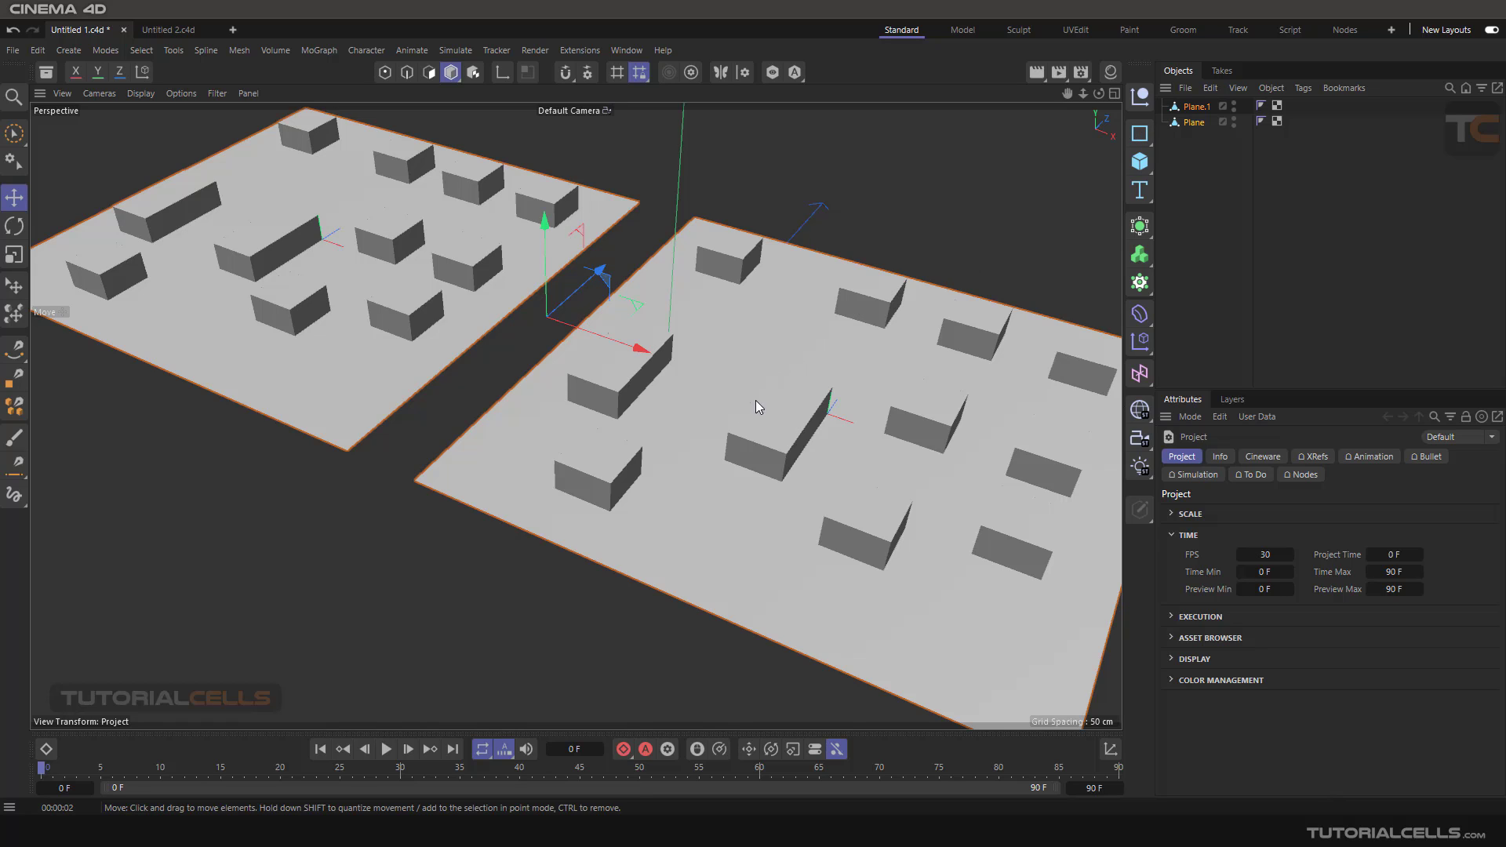
# - Select the nearer block-covered plane and create a new Standard material
pyautogui.keyDown('alt'); pyautogui.moveTo(783, 389); pyautogui.dragTo(732, 373, button='middle'); pyautogui.keyUp('alt')
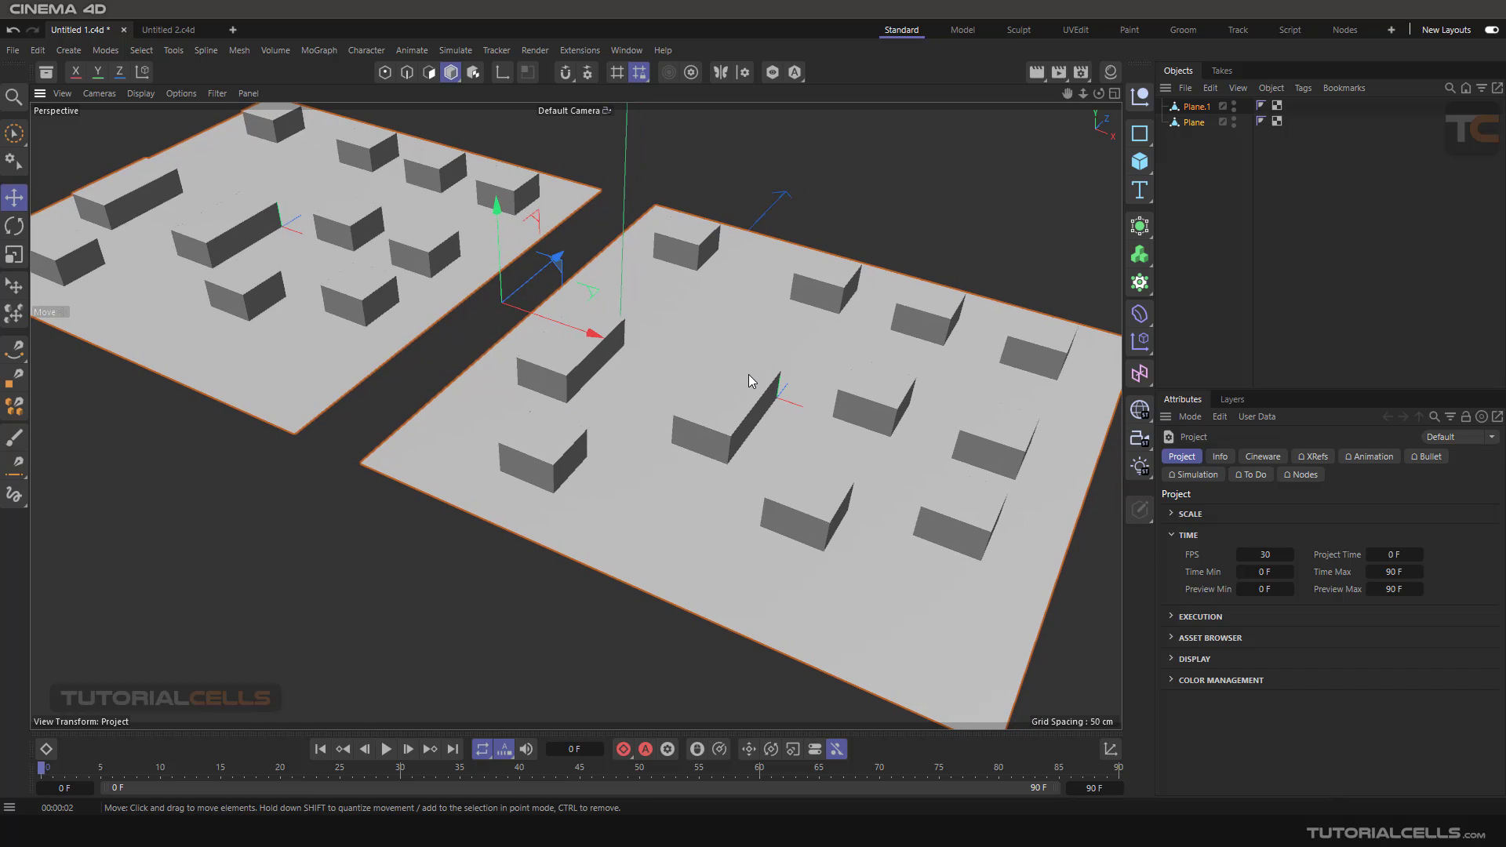
pyautogui.click(748, 375)
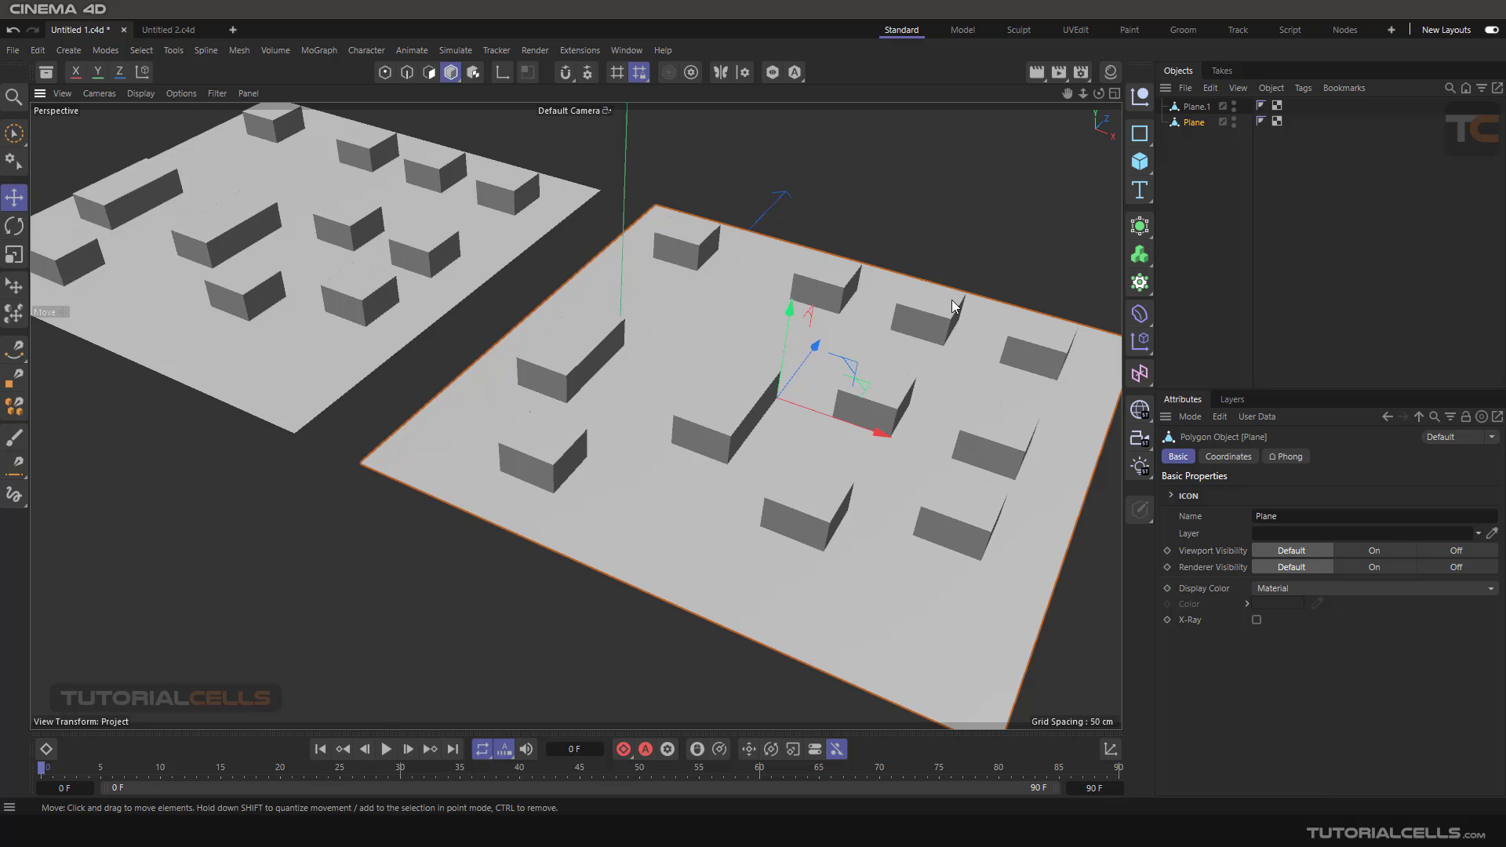
pyautogui.scroll(6, 800, 427)
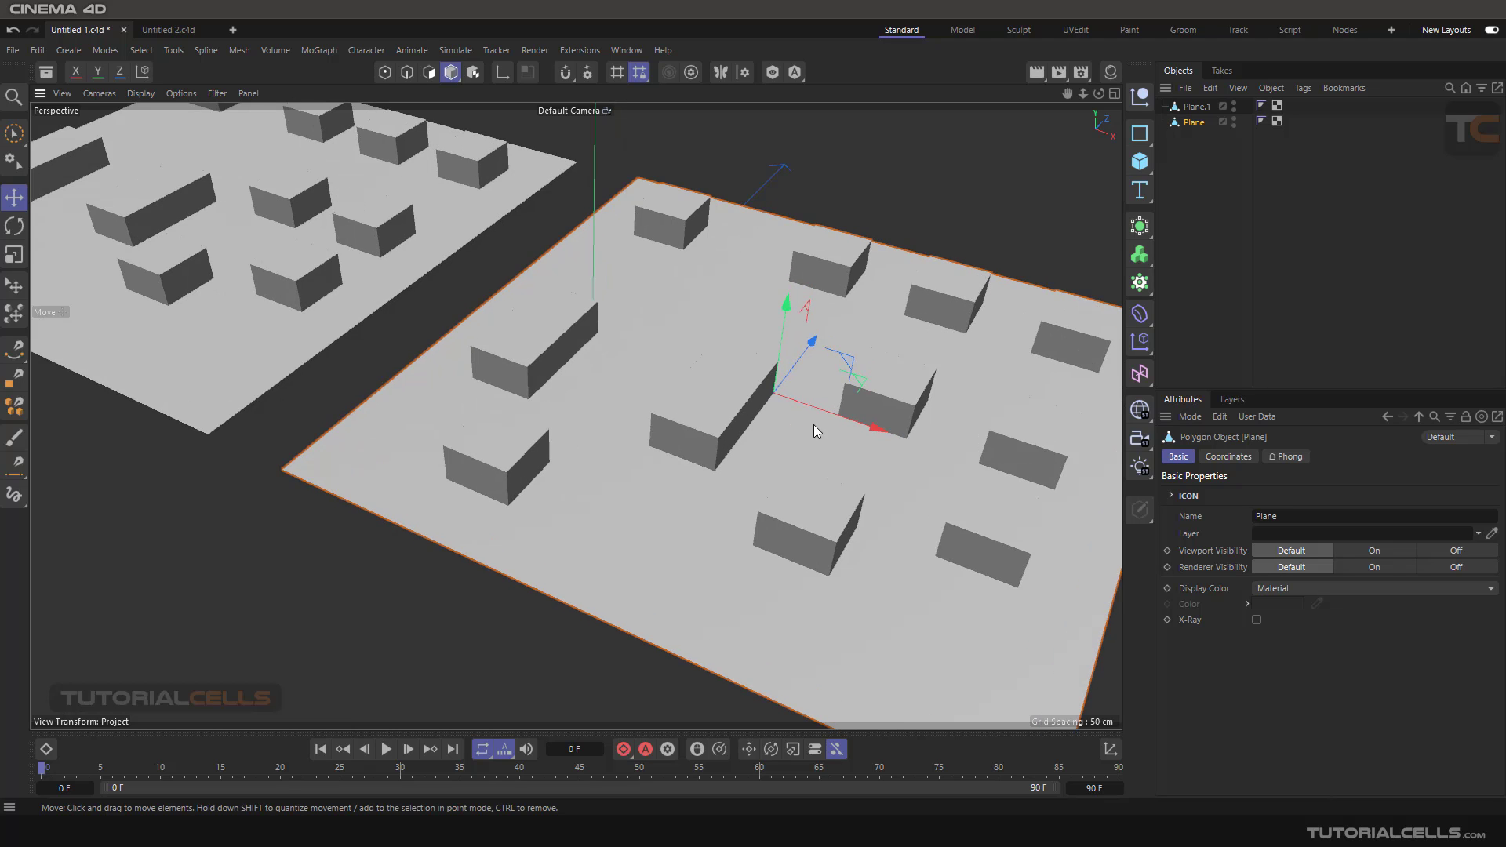
pyautogui.scroll(1, 688, 405)
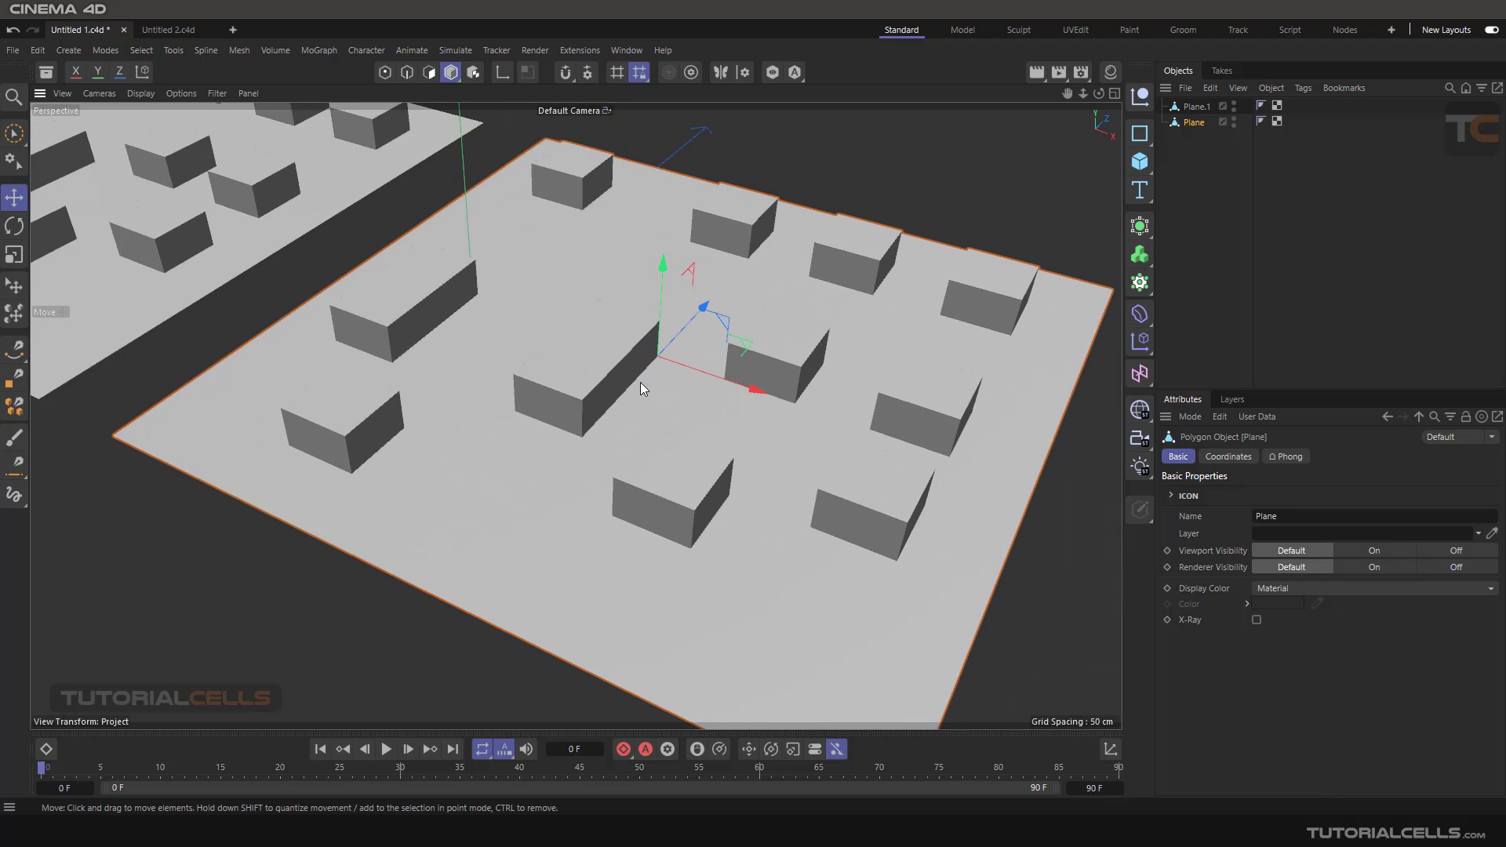
pyautogui.scroll(-1, 737, 413)
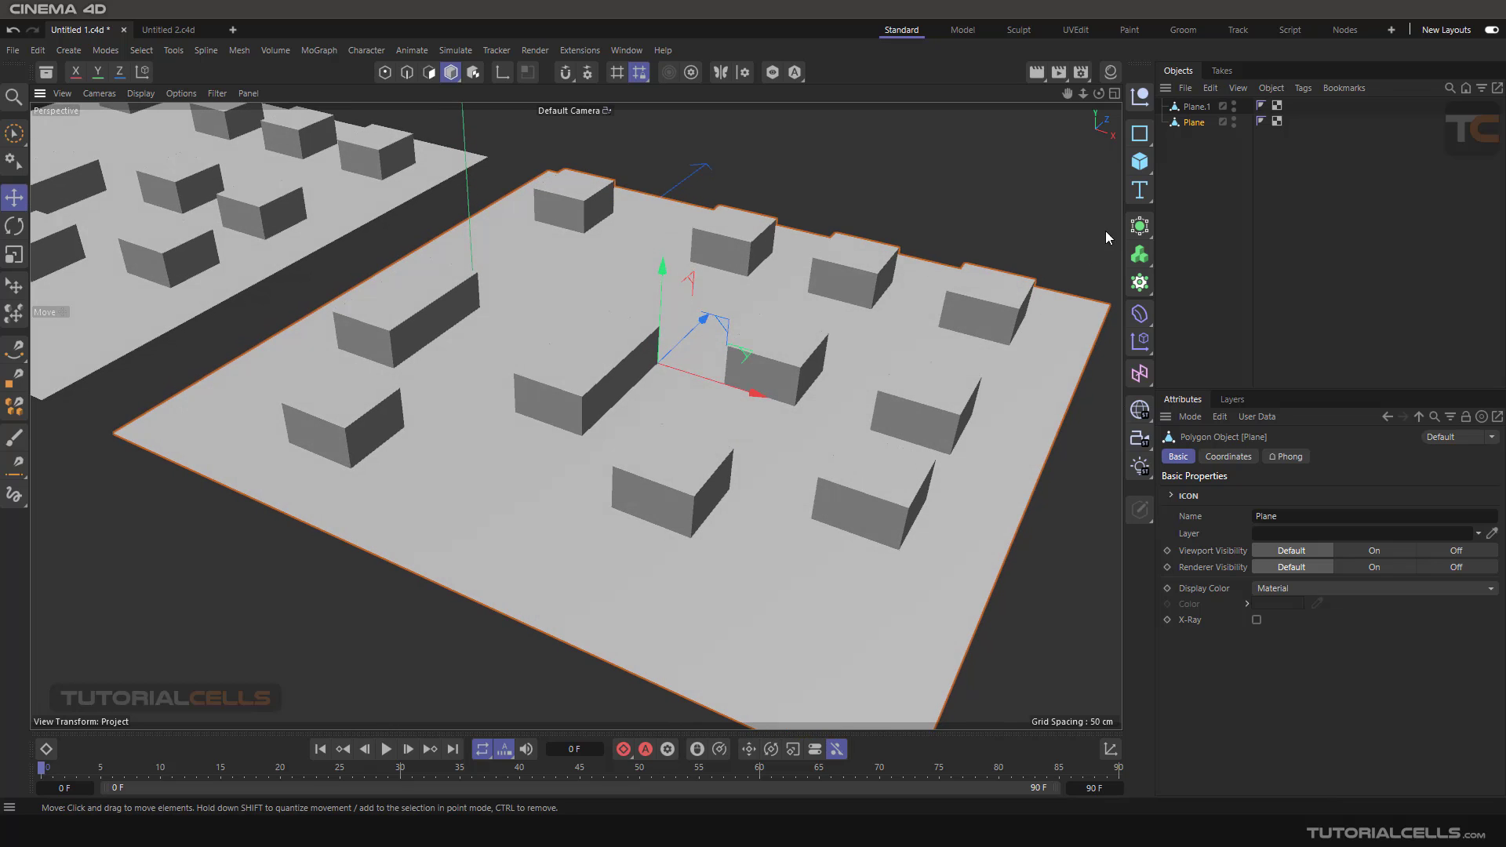
pyautogui.click(1112, 72)
pyautogui.click(898, 116)
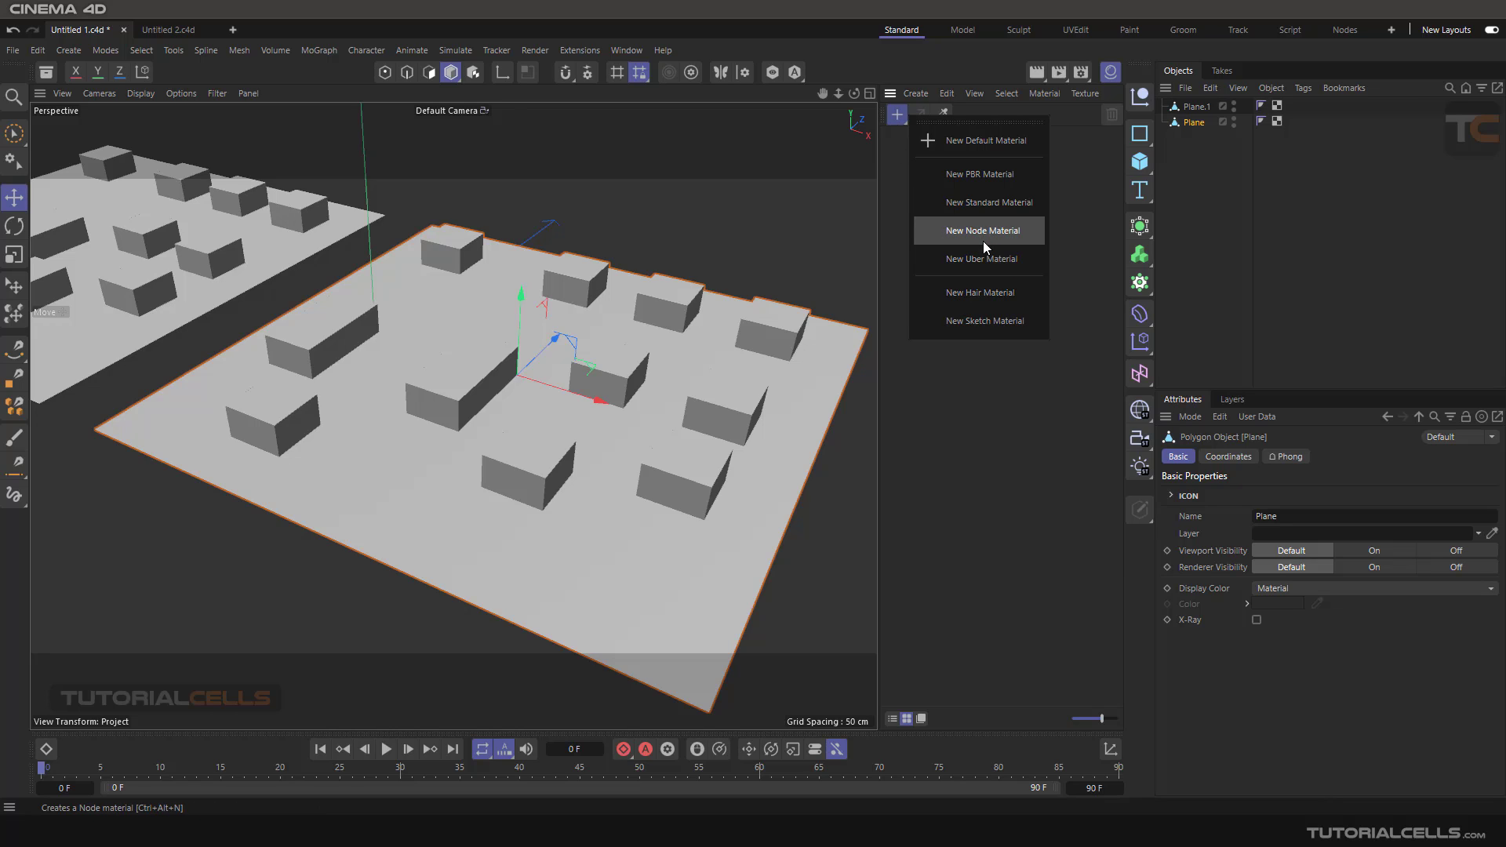
pyautogui.click(1008, 205)
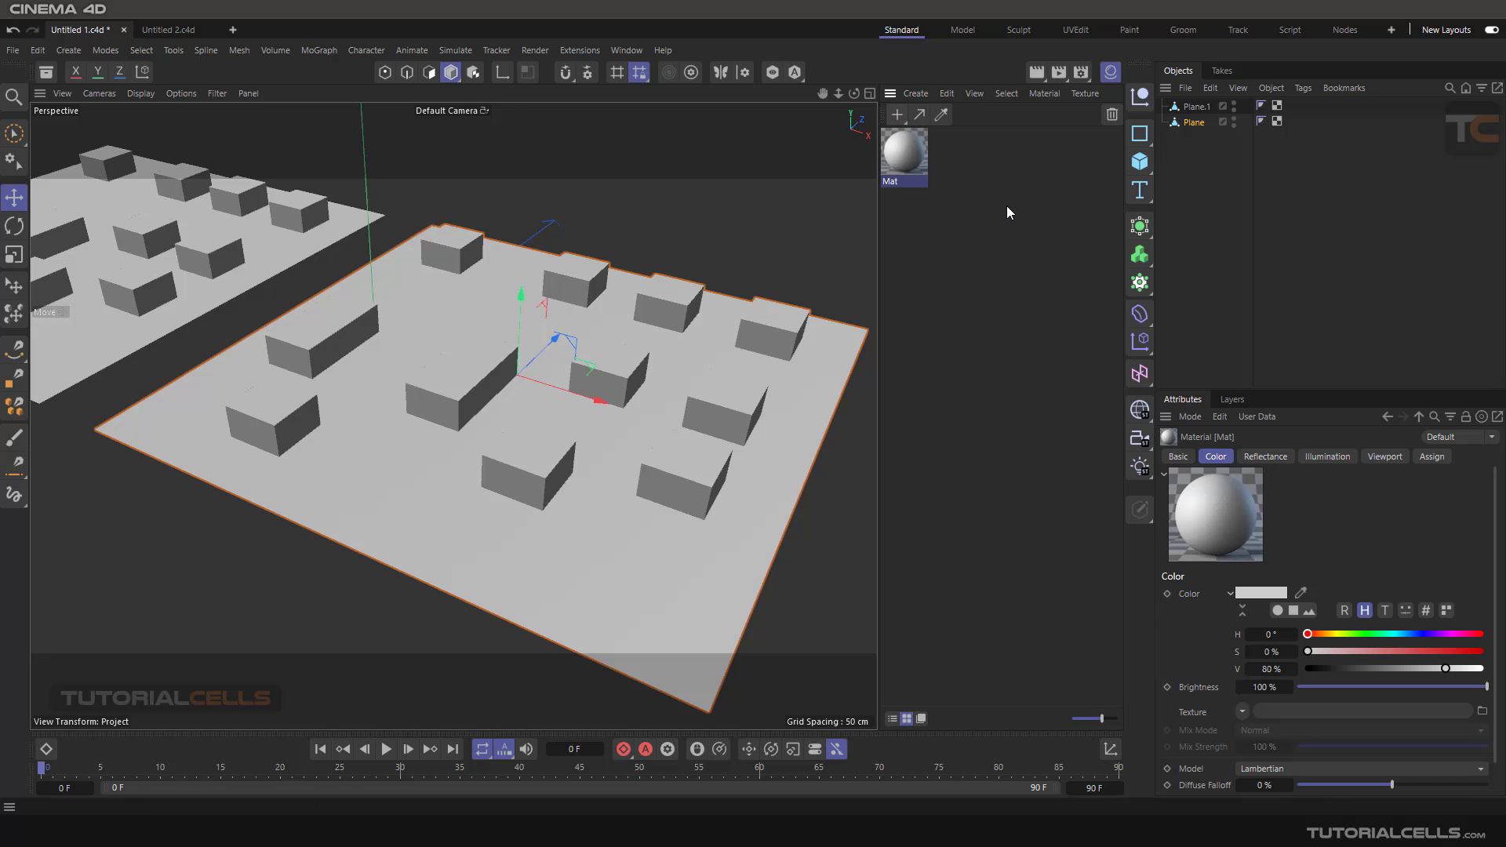
# - Set the new material's colour to purple with hue 288°, saturation 90% and value 80%, and apply it to the nearer plane
pyautogui.doubleClick(908, 154)
pyautogui.moveTo(976, 135); pyautogui.dragTo(604, 120)
pyautogui.click(567, 300)
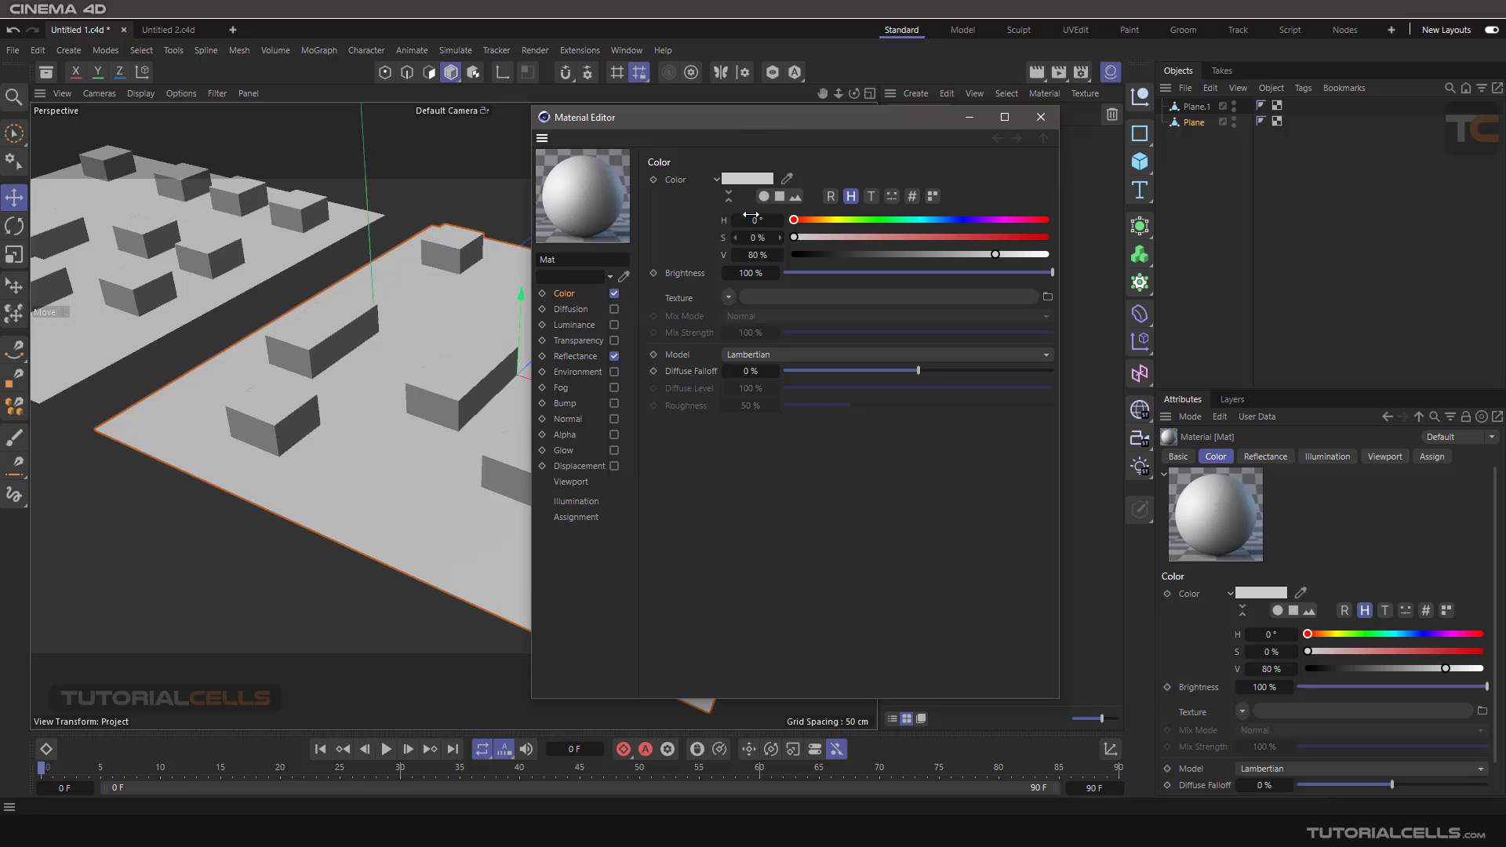
pyautogui.moveTo(764, 121); pyautogui.dragTo(872, 141)
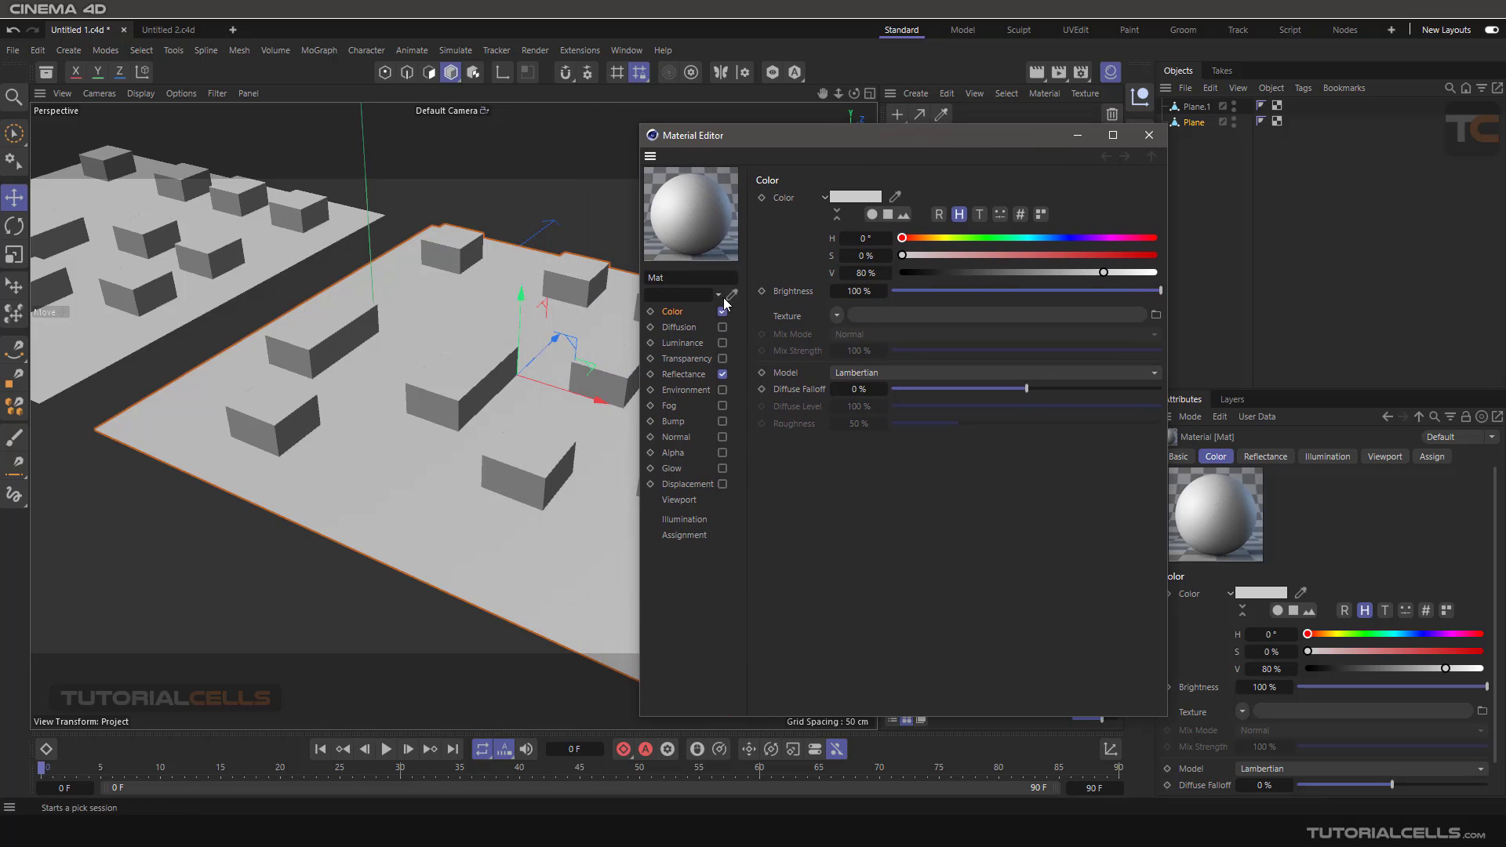
pyautogui.moveTo(1073, 239); pyautogui.dragTo(1104, 237)
pyautogui.click(1128, 255)
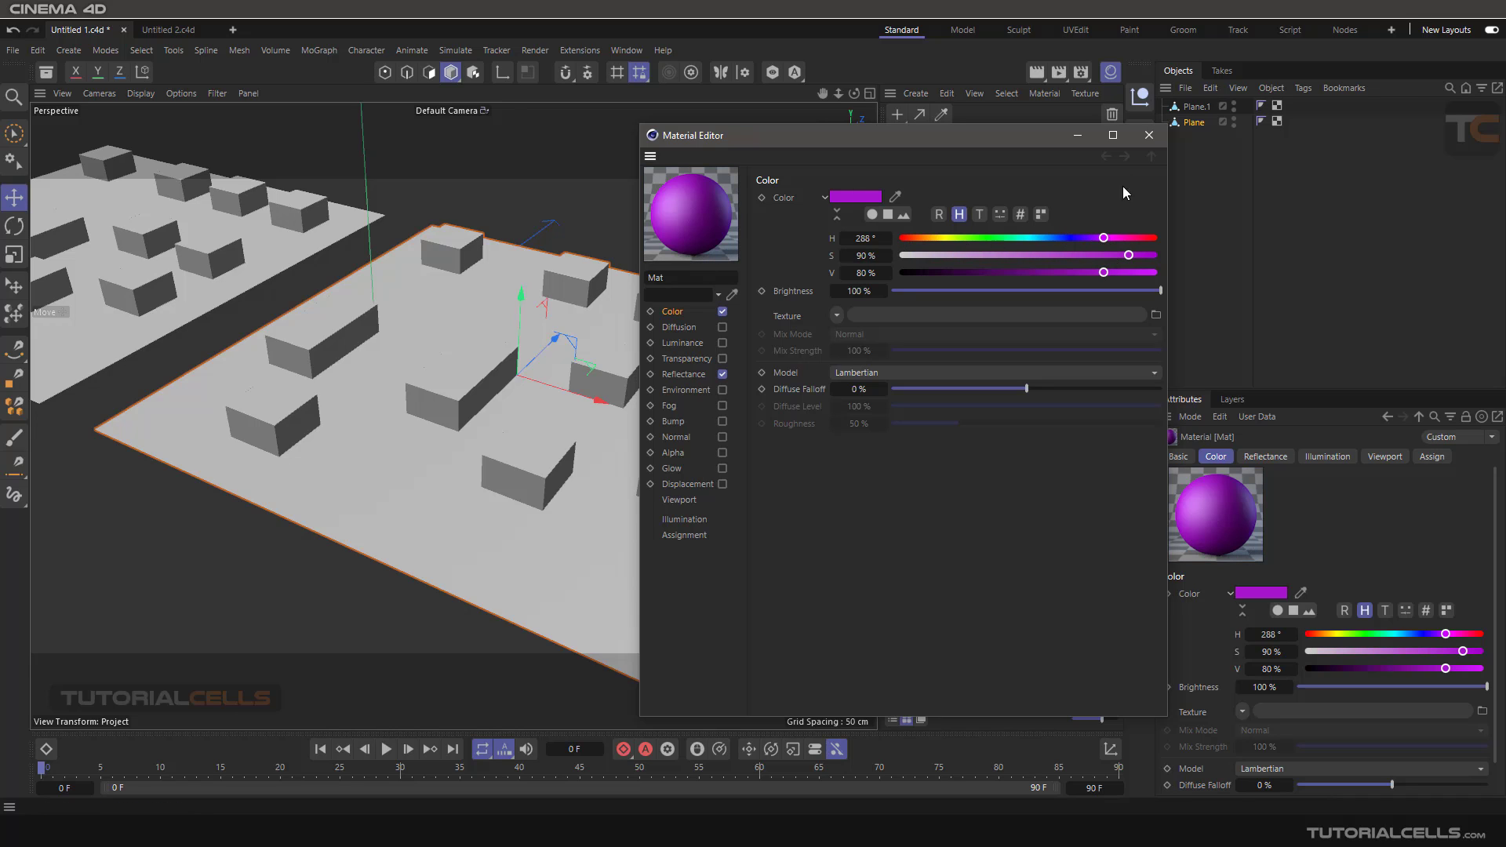
pyautogui.click(1148, 135)
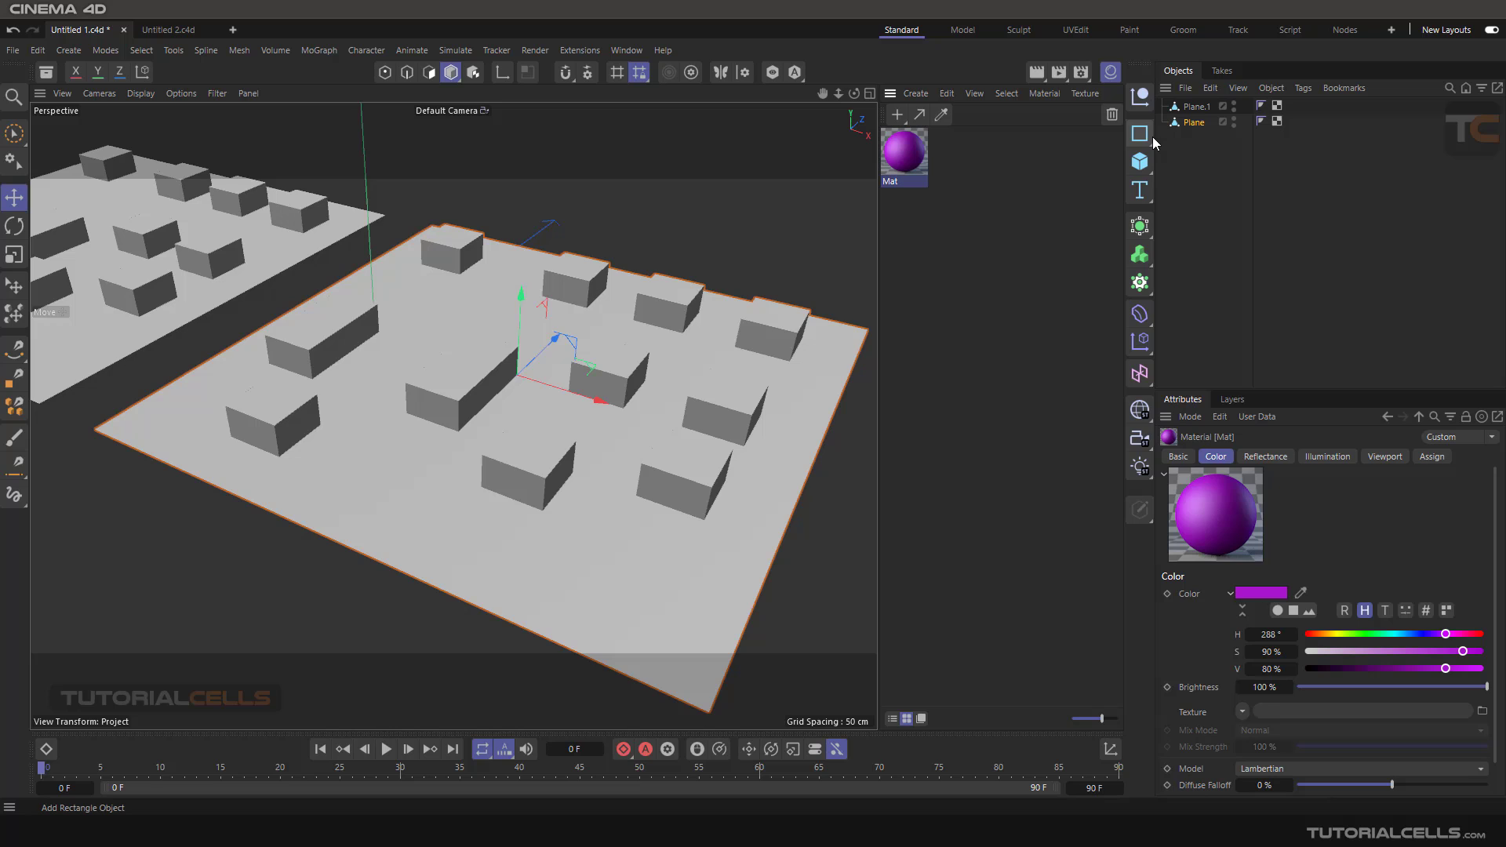
pyautogui.moveTo(908, 151); pyautogui.dragTo(700, 355)
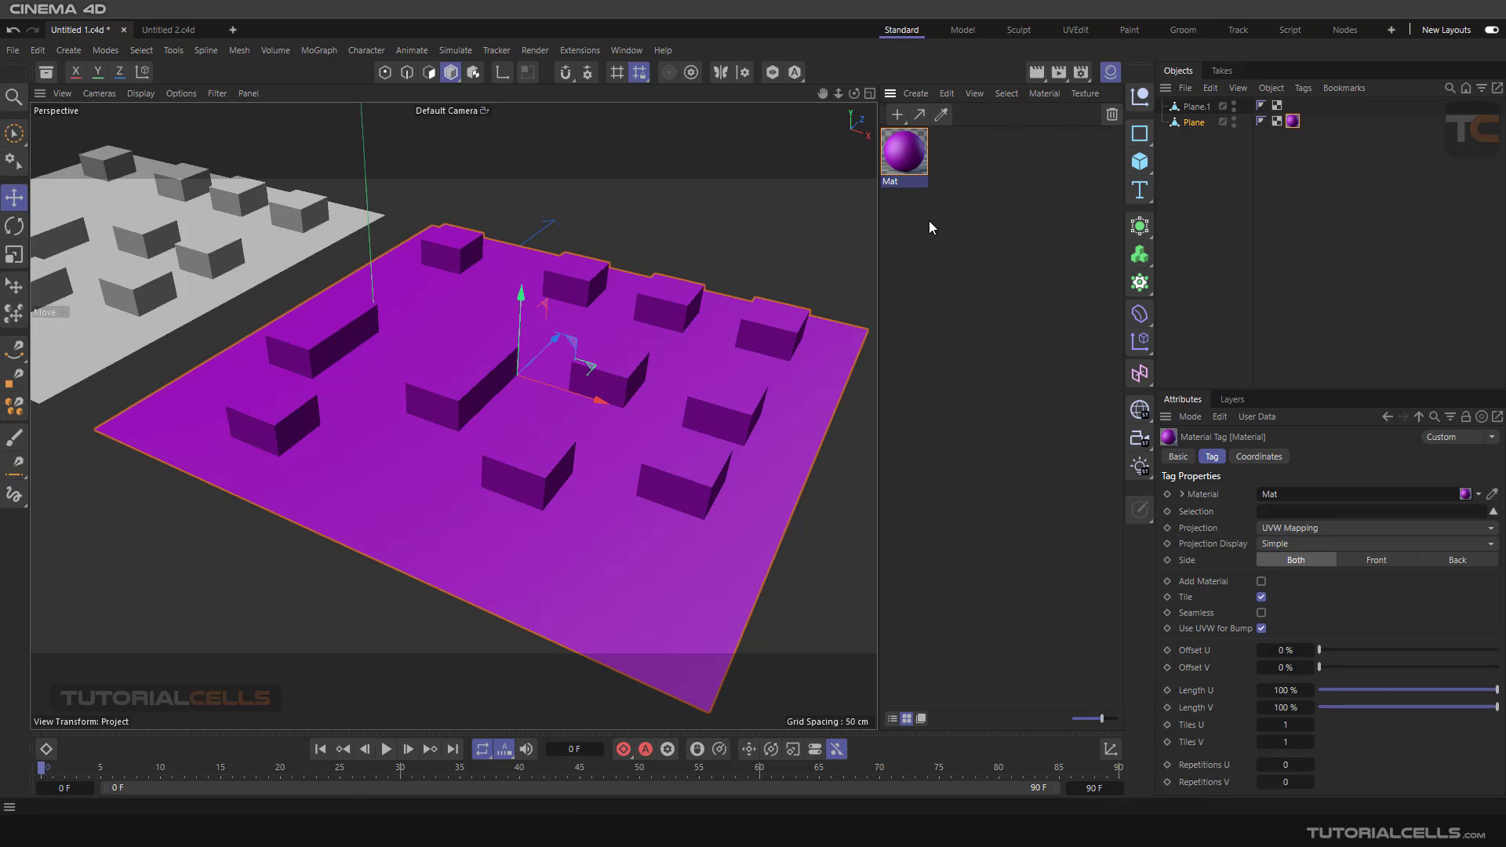
# - Load the Ambient Occlusion effect shader as the material's colour texture and open the shader's properties
pyautogui.doubleClick(906, 152)
pyautogui.moveTo(1004, 140); pyautogui.dragTo(808, 124)
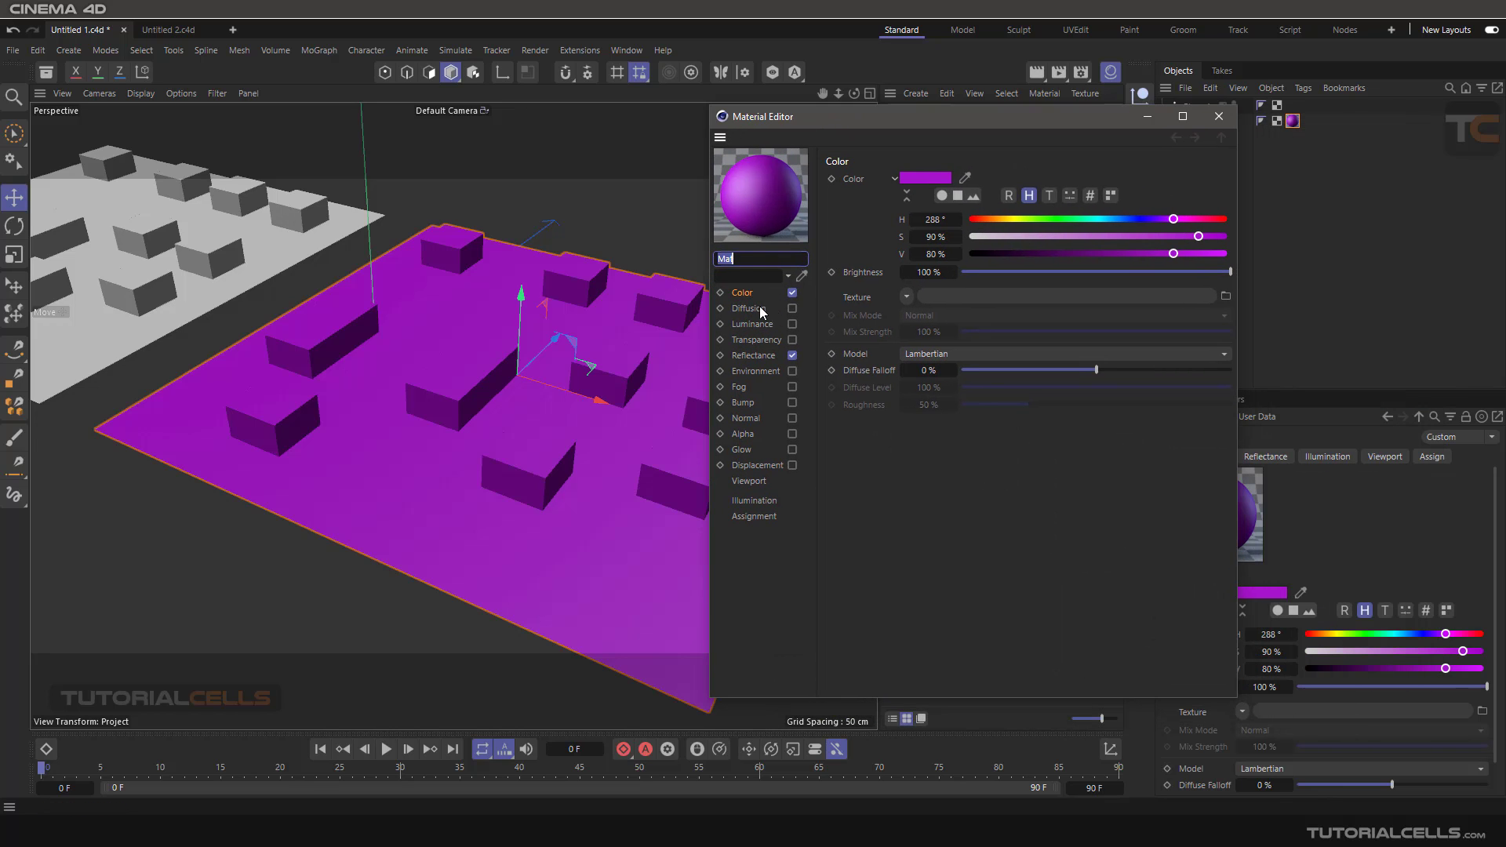
pyautogui.click(907, 295)
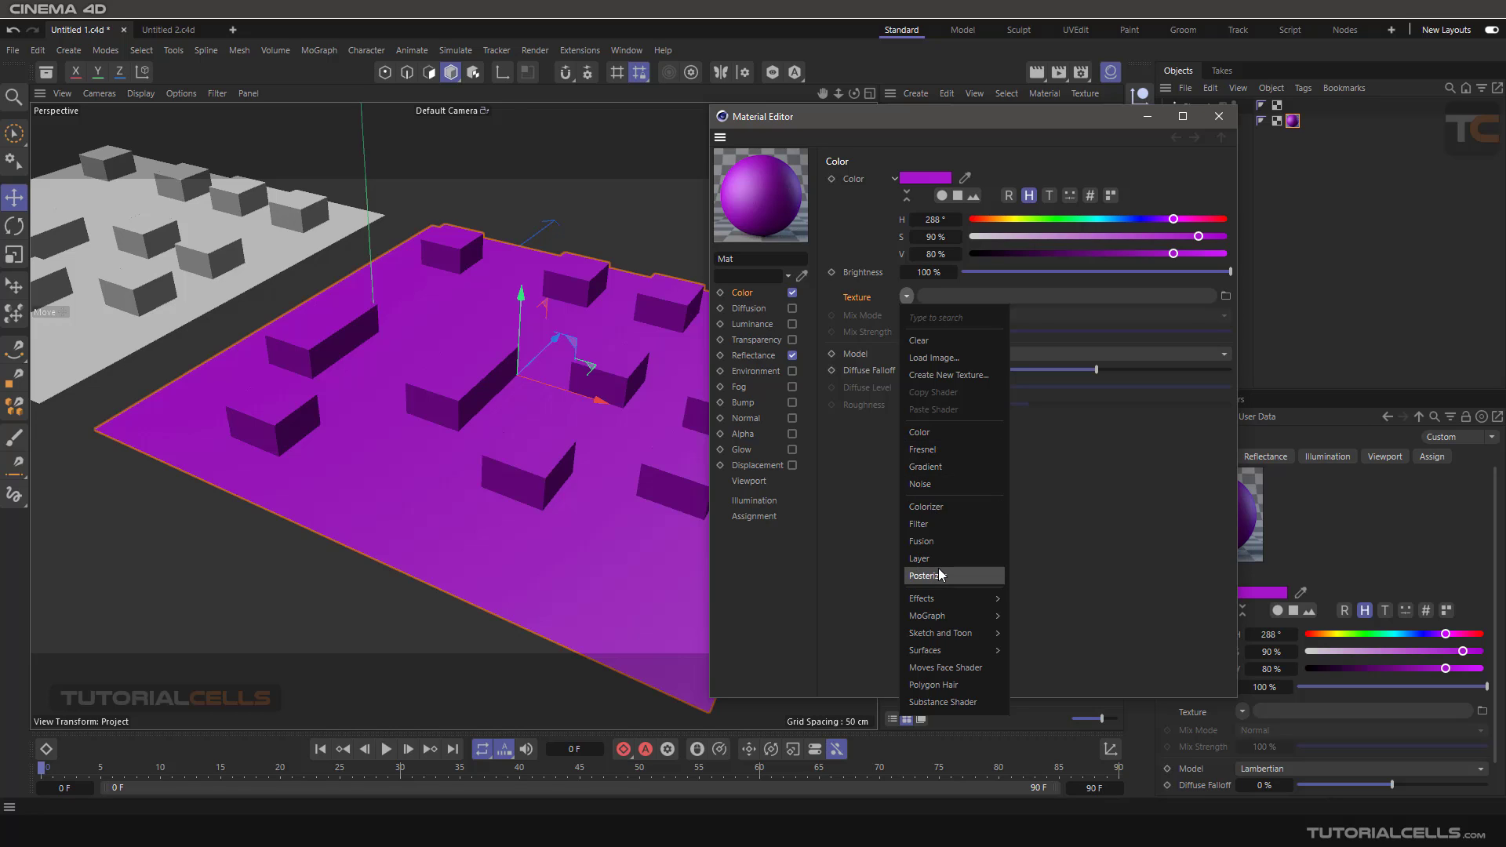
pyautogui.moveTo(944, 598)
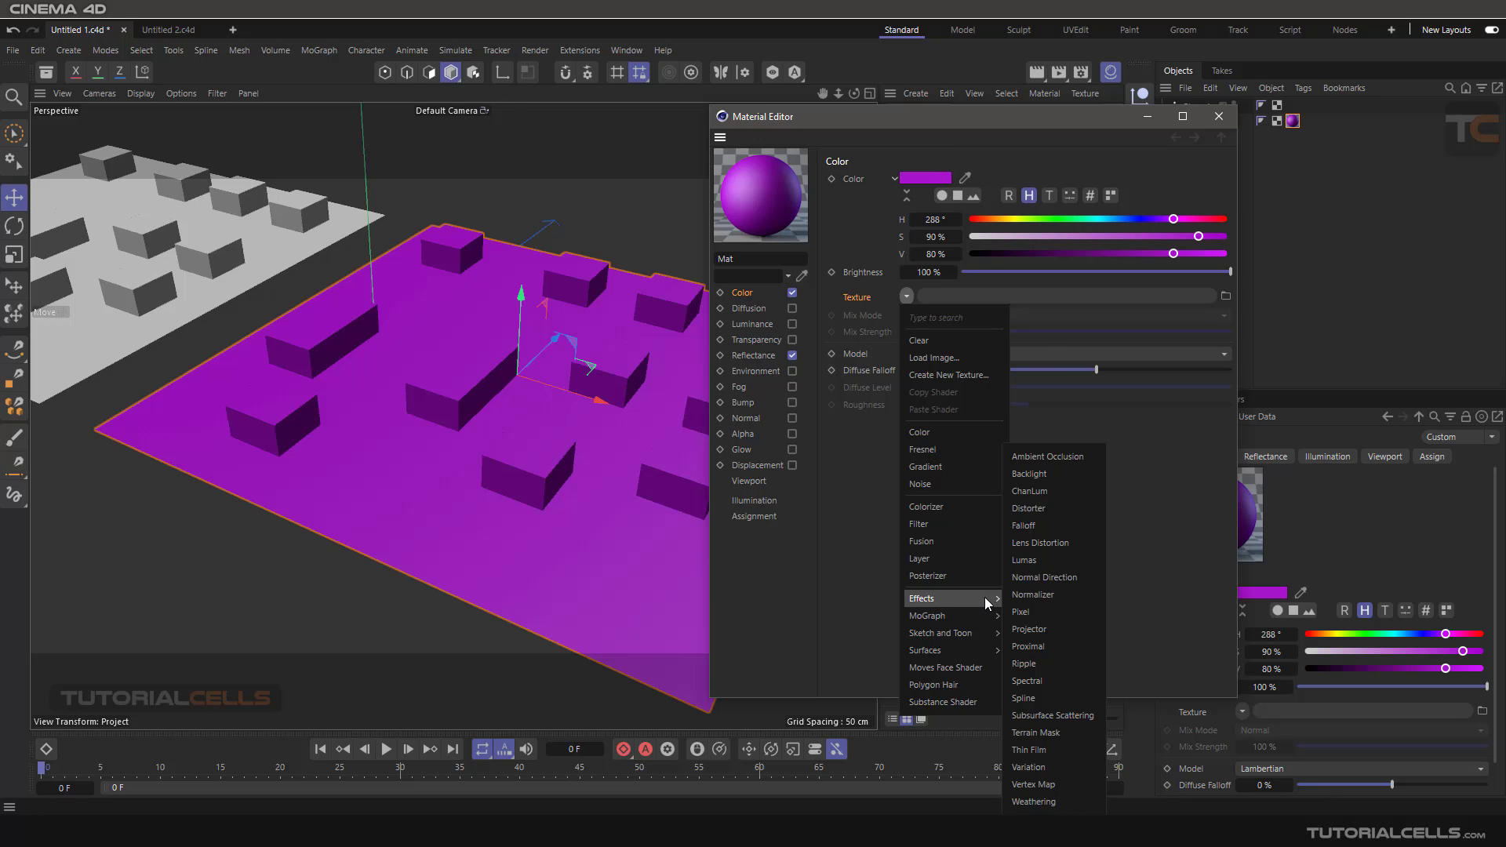
pyautogui.click(1061, 458)
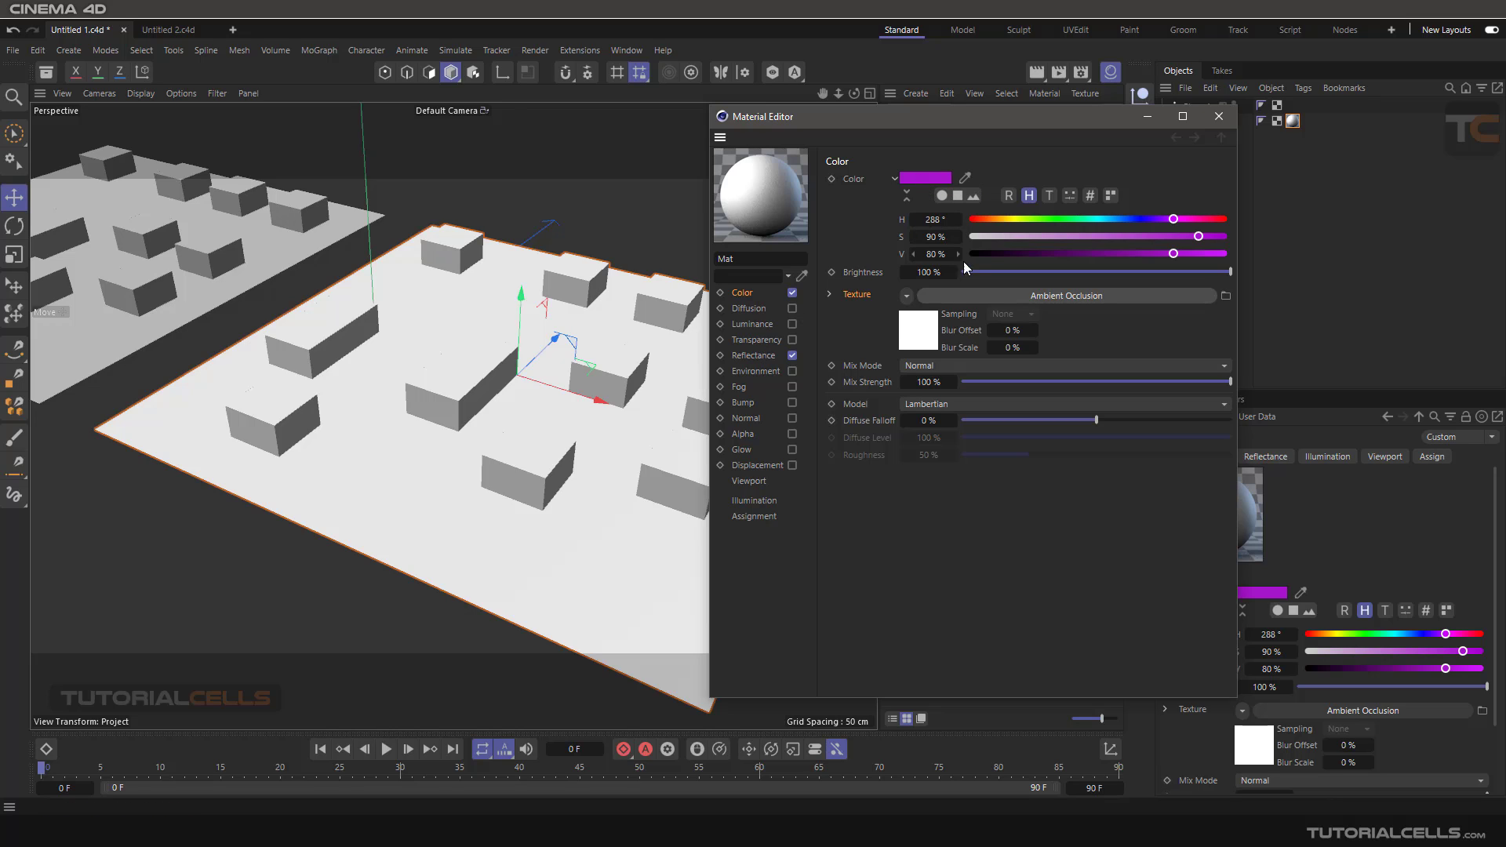
pyautogui.click(976, 297)
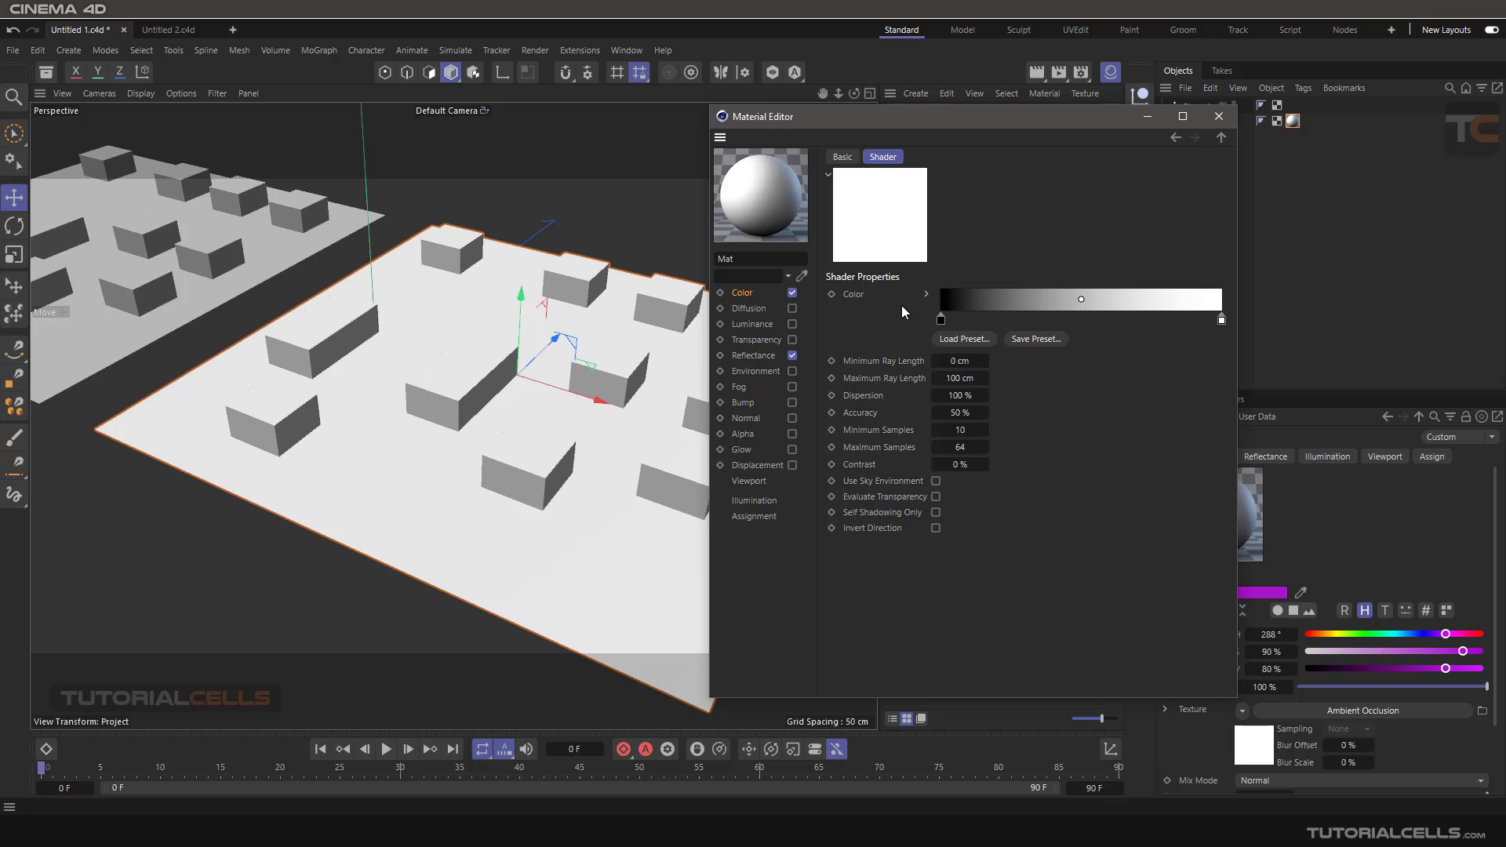
# - Render the viewport to check the shader and start an interactive render region over the plane
pyautogui.click(1036, 73)
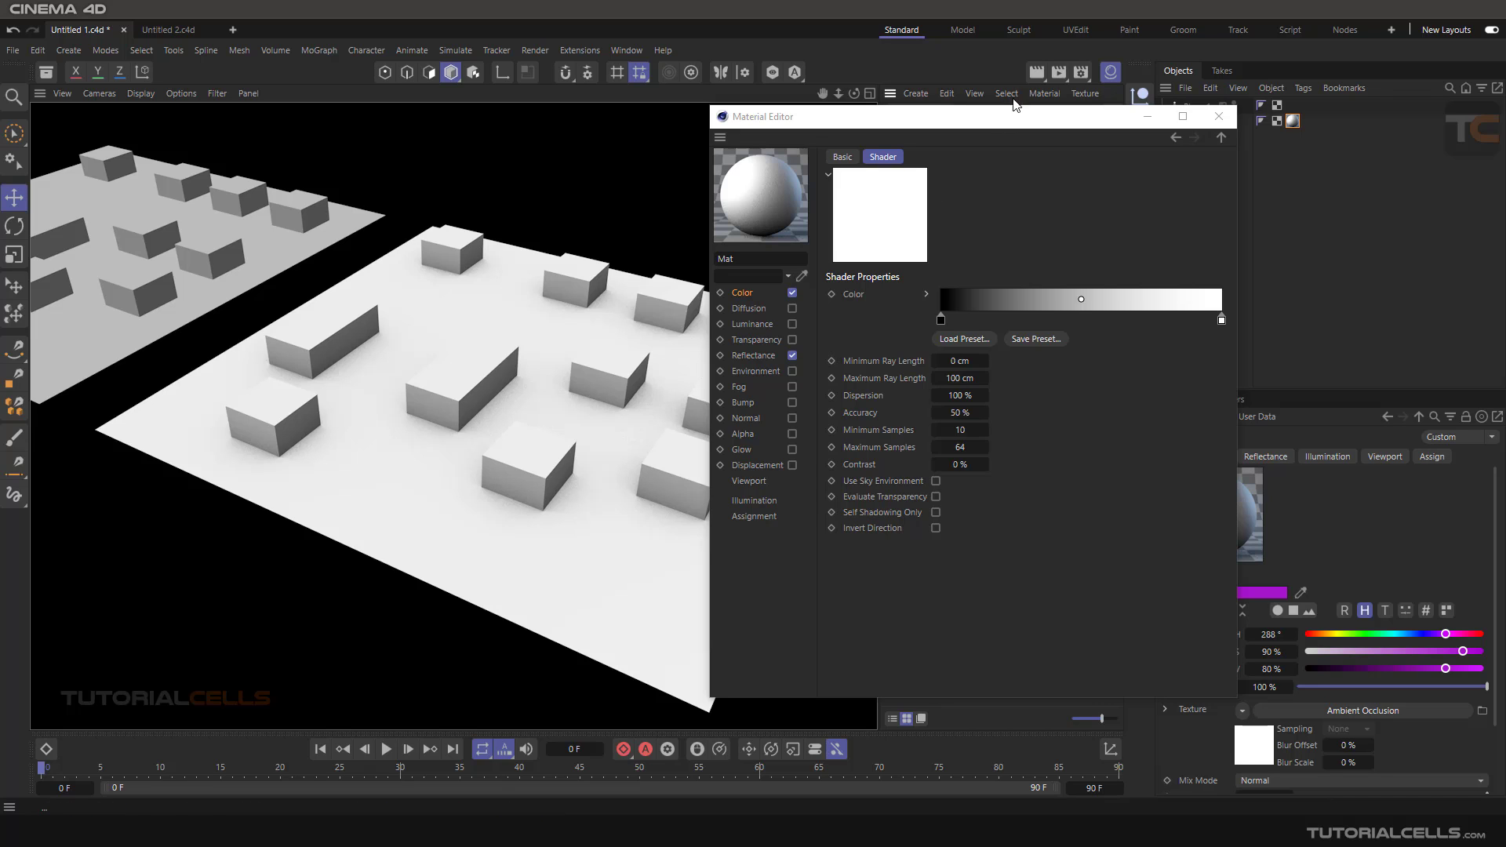
pyautogui.click(1035, 74)
pyautogui.click(1106, 126)
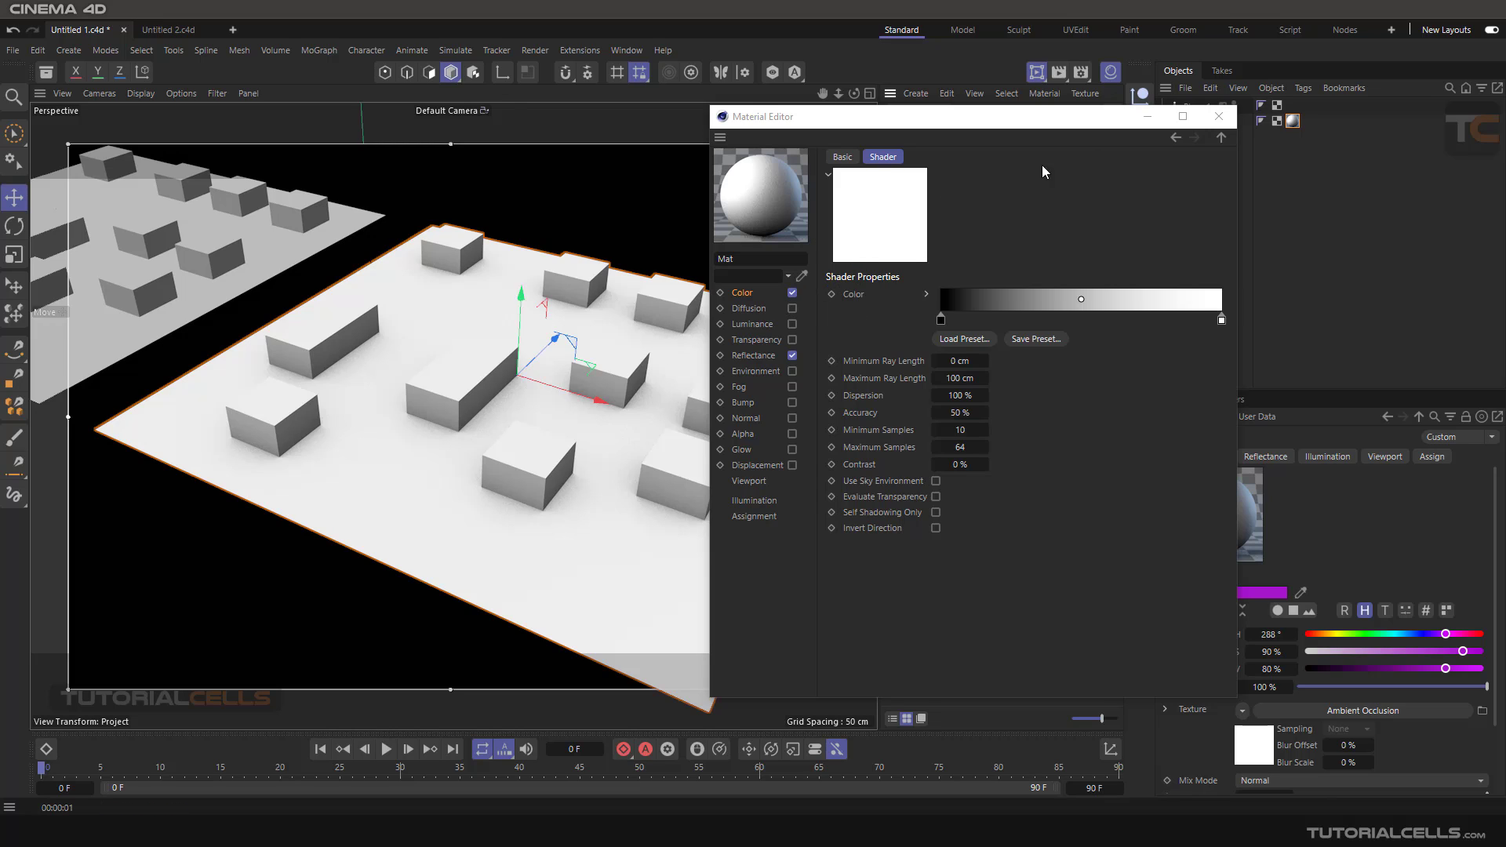
# - Set the colour texture's mix mode to Multiply and make the base colour white with saturation 0% and value 100%
pyautogui.click(1173, 136)
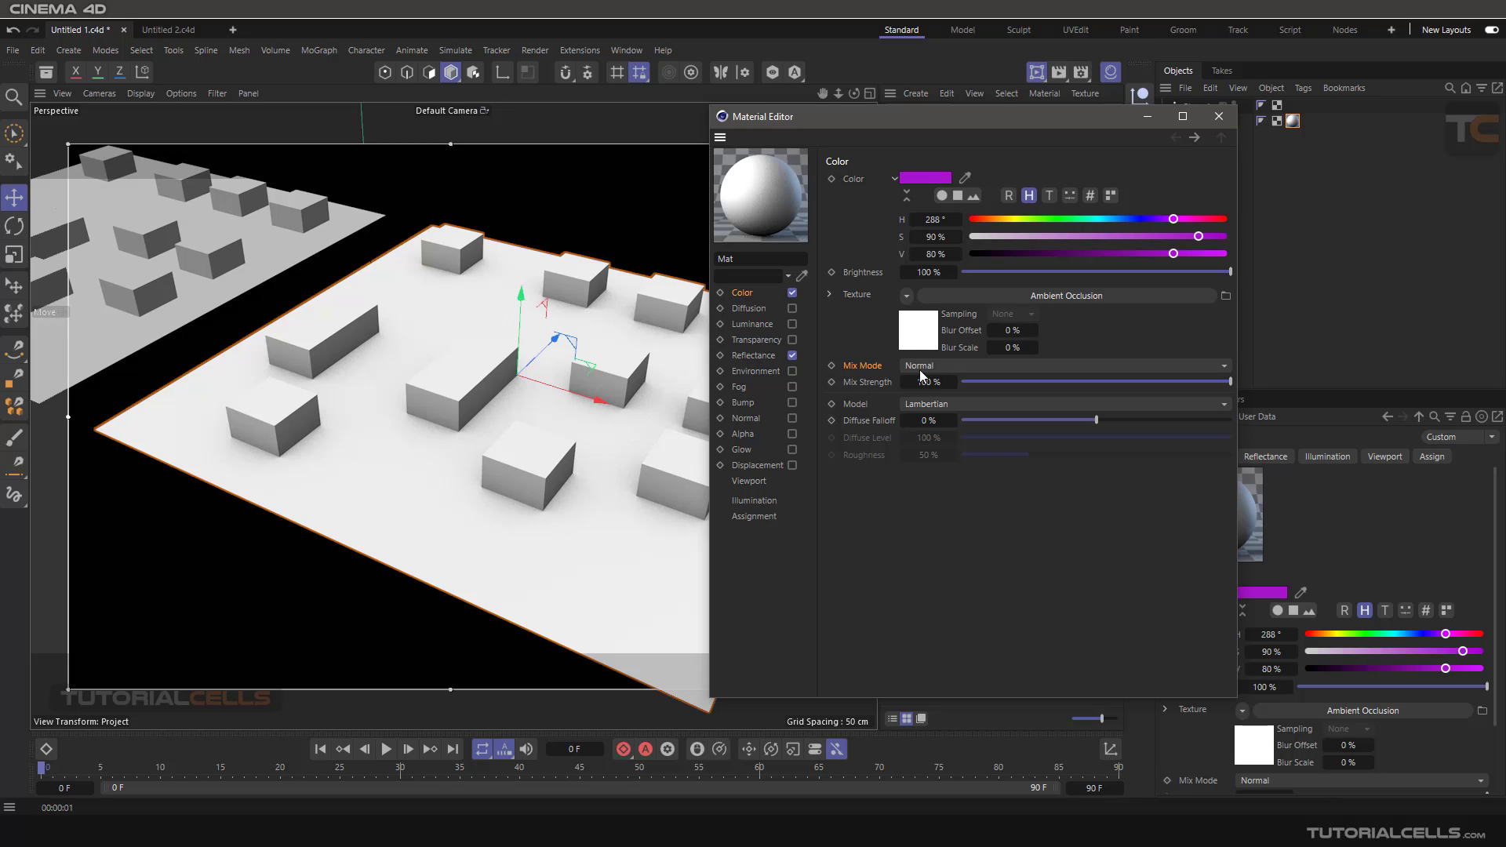
pyautogui.click(940, 365)
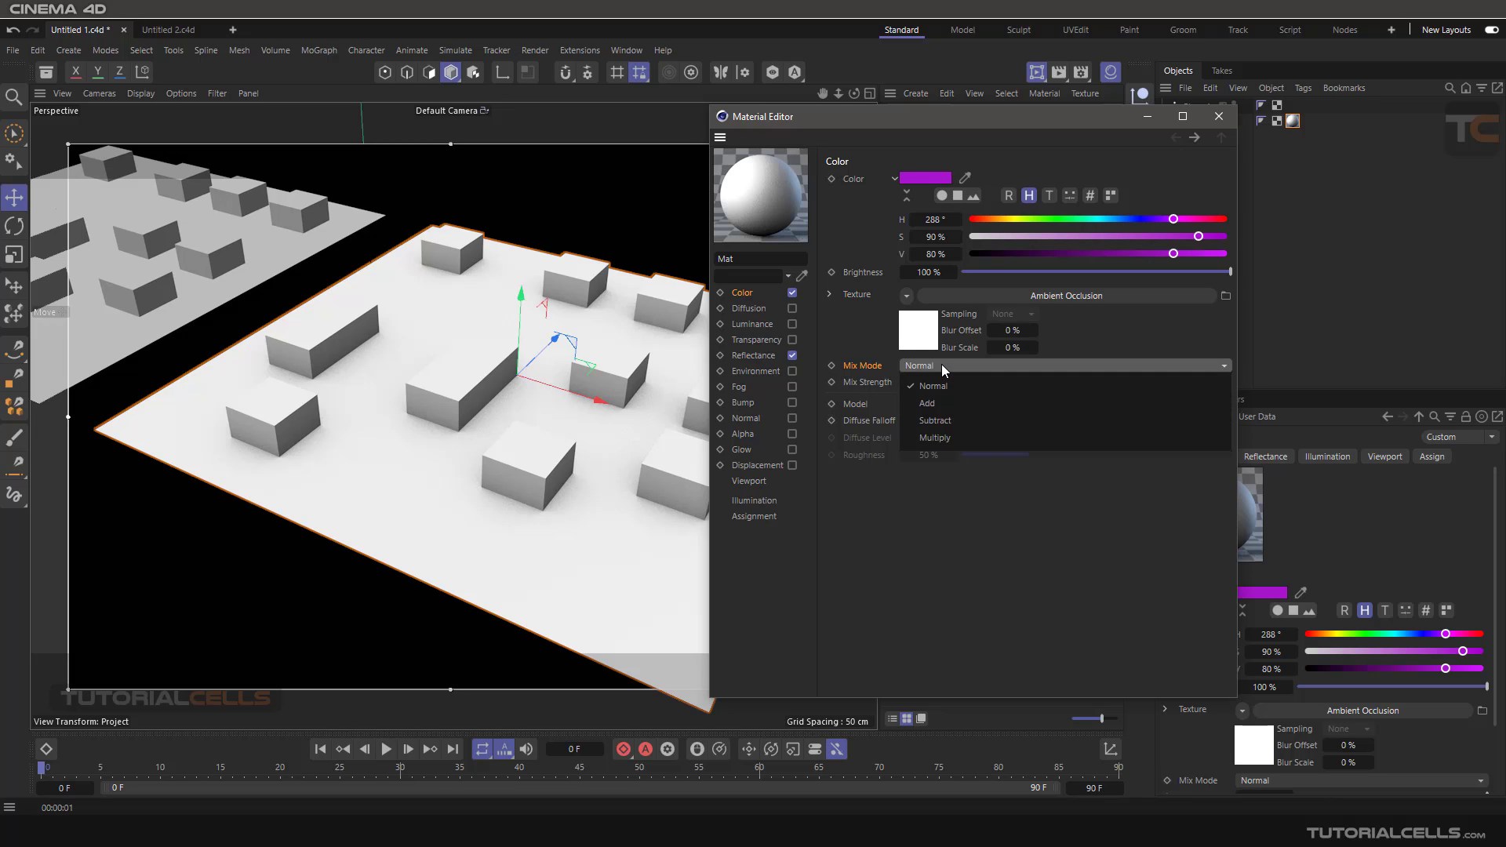
pyautogui.click(957, 438)
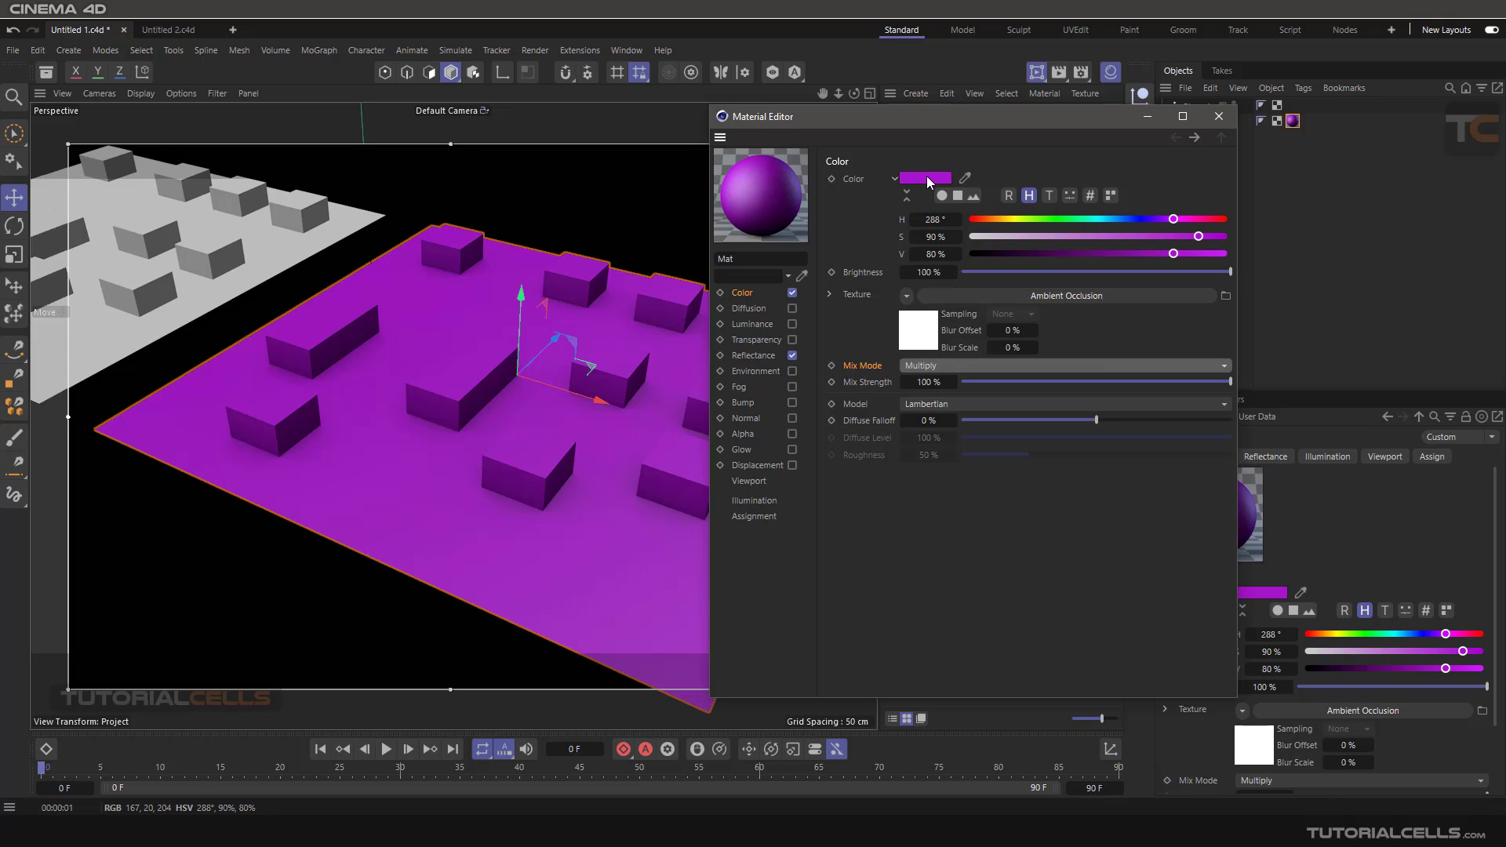
pyautogui.moveTo(1023, 236); pyautogui.dragTo(952, 238)
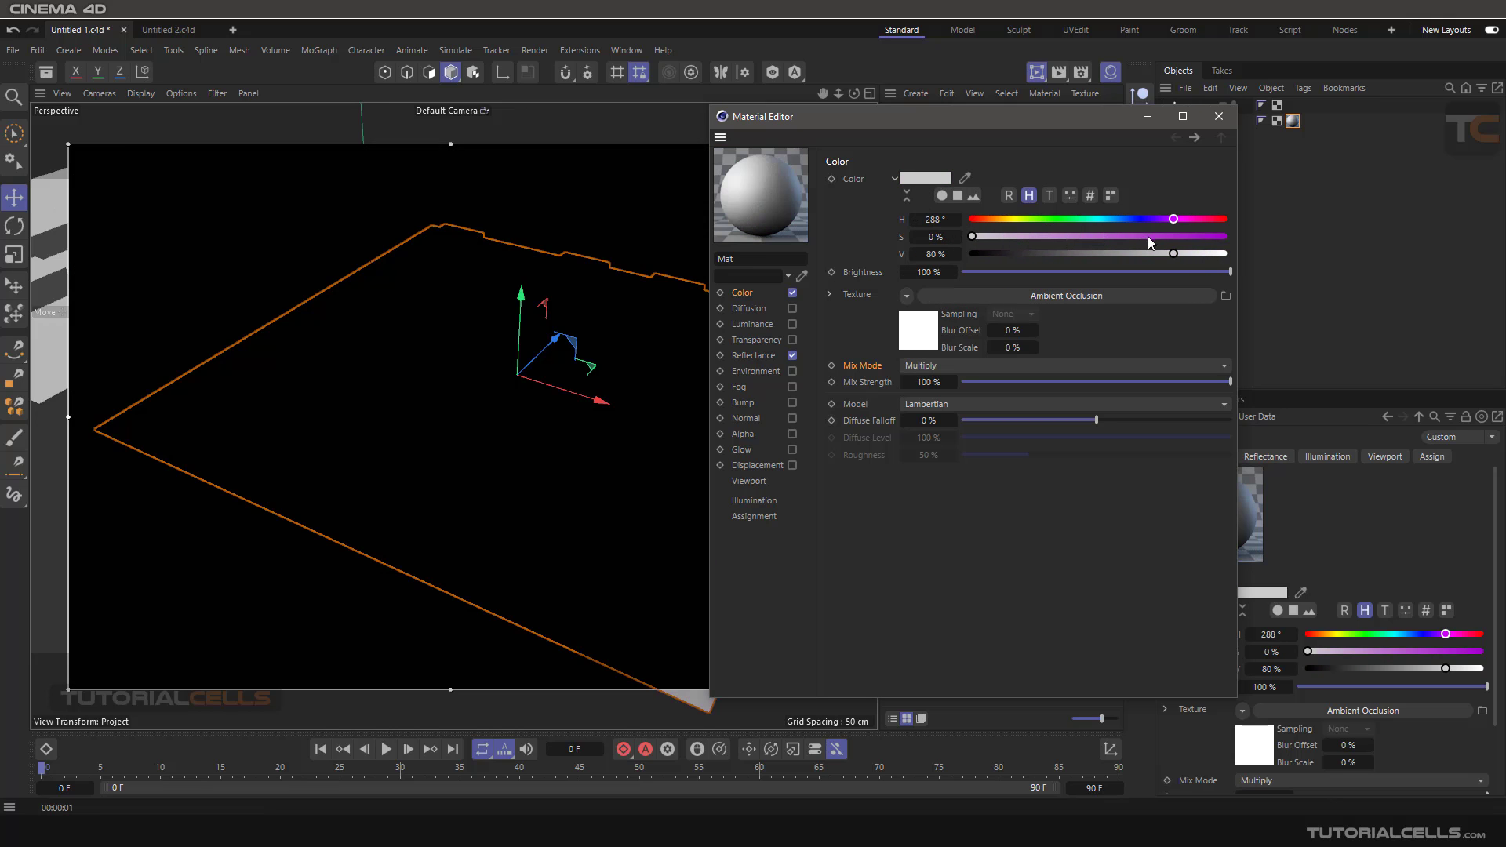
pyautogui.moveTo(1197, 256); pyautogui.dragTo(1256, 256)
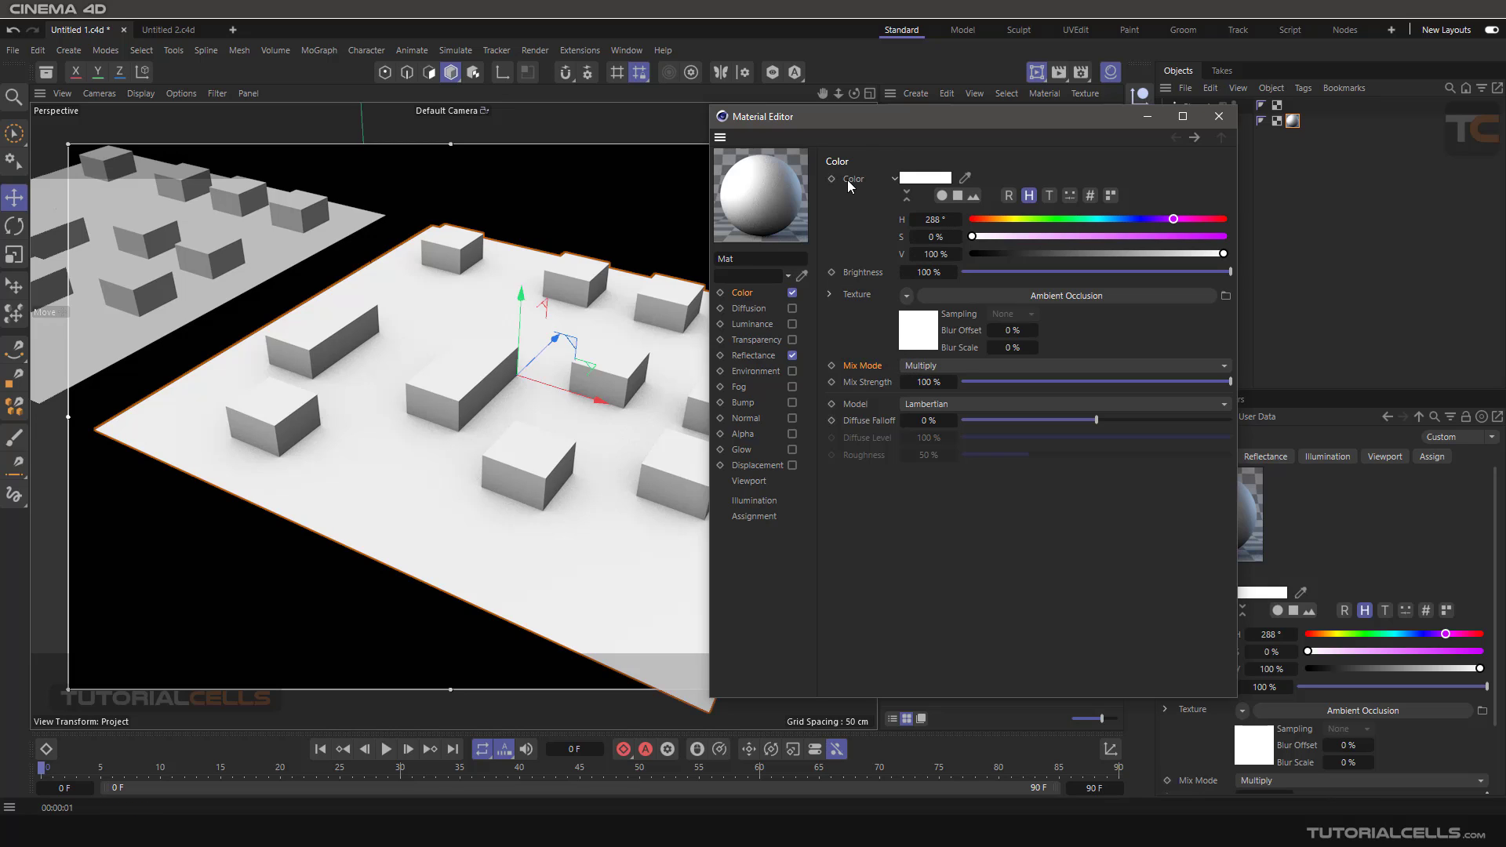
# - Review the Ambient Occlusion shader's properties, close the Material Editor and turn off the interactive render region
pyautogui.click(955, 295)
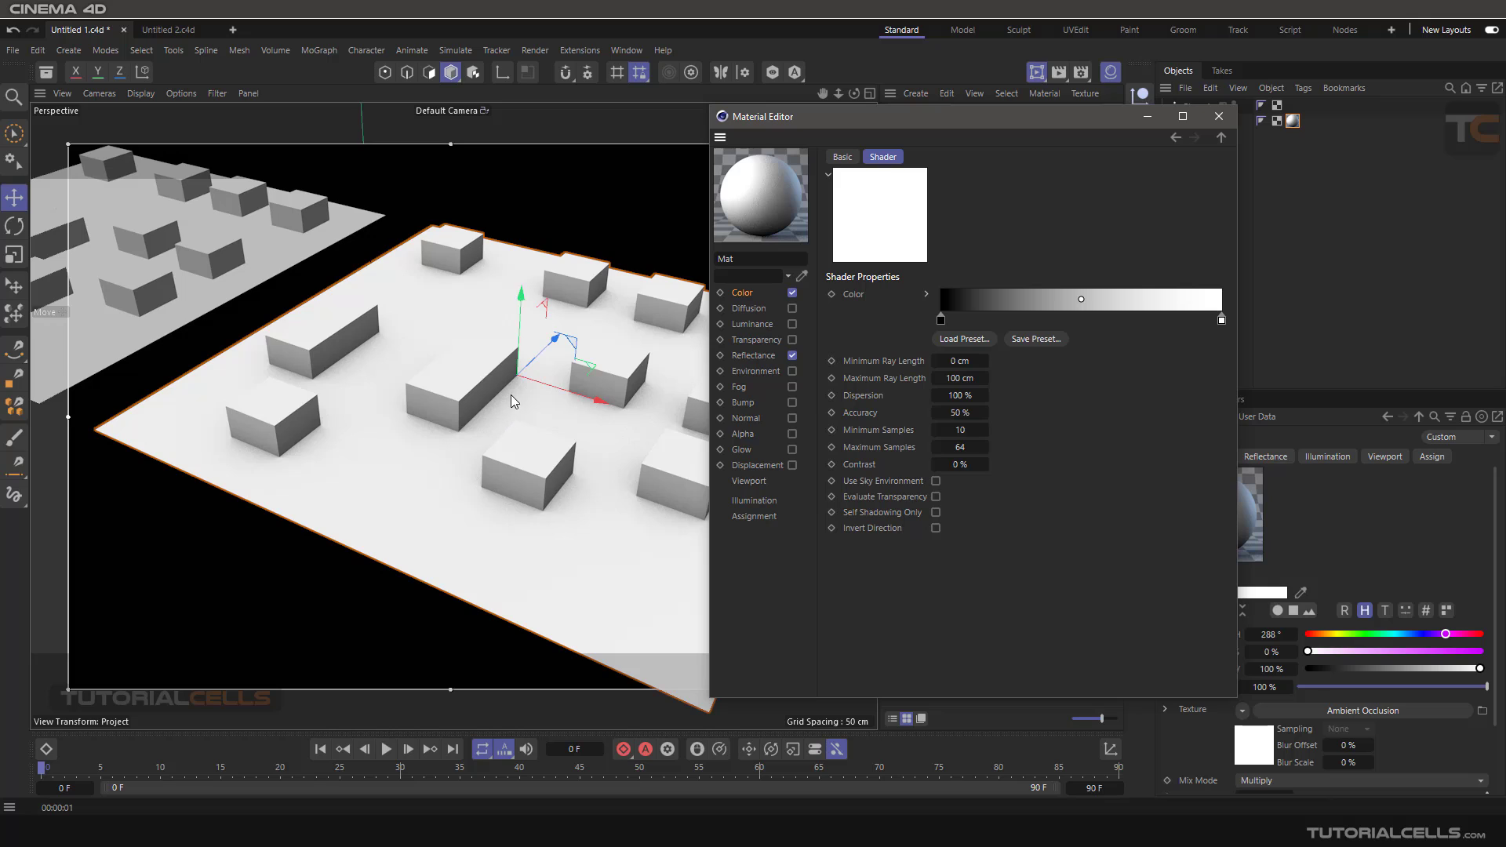
pyautogui.click(1218, 118)
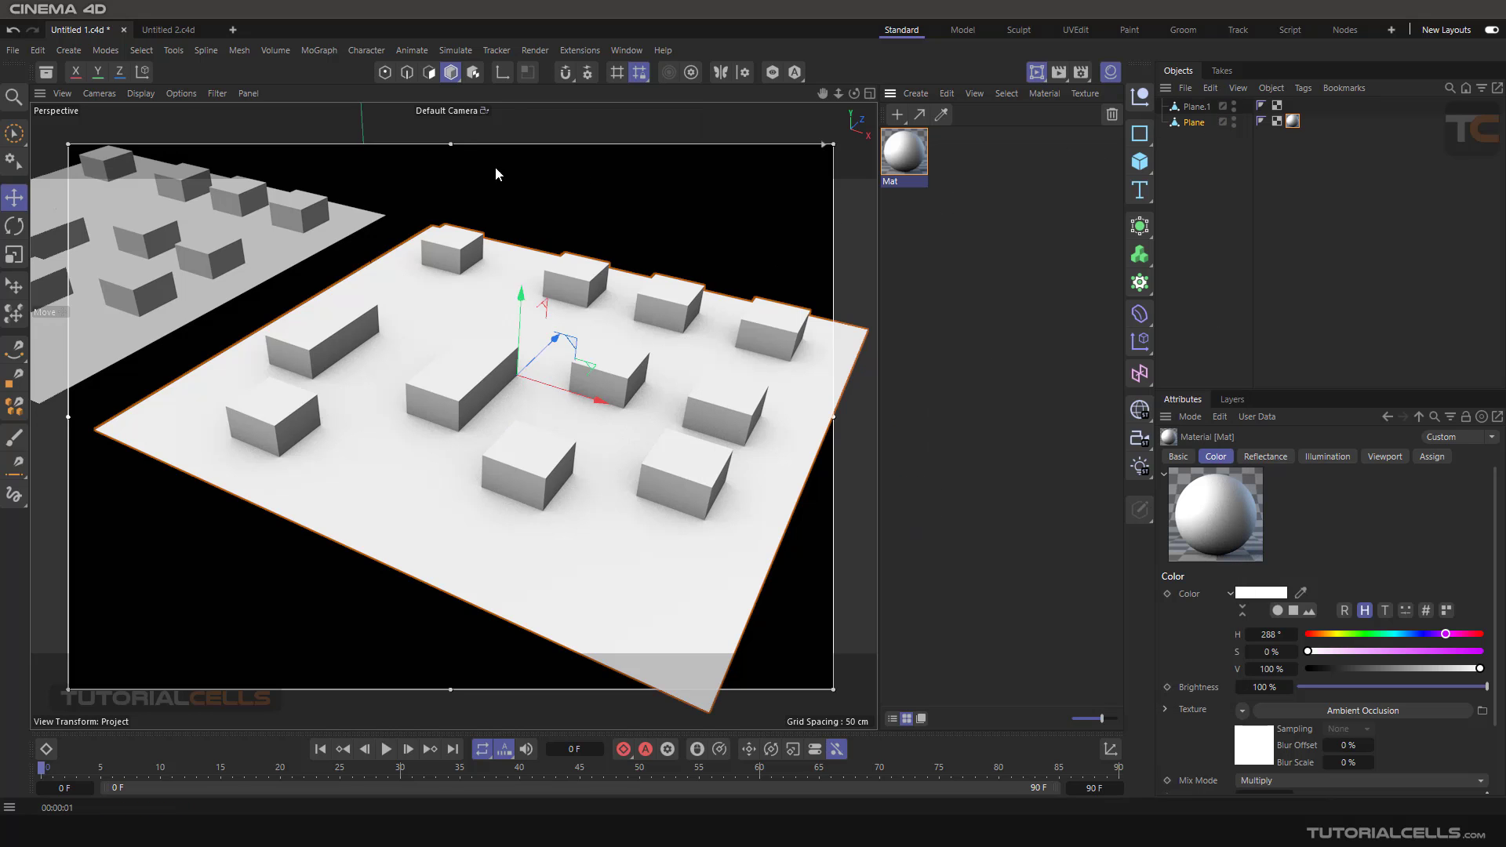
pyautogui.click(1037, 71)
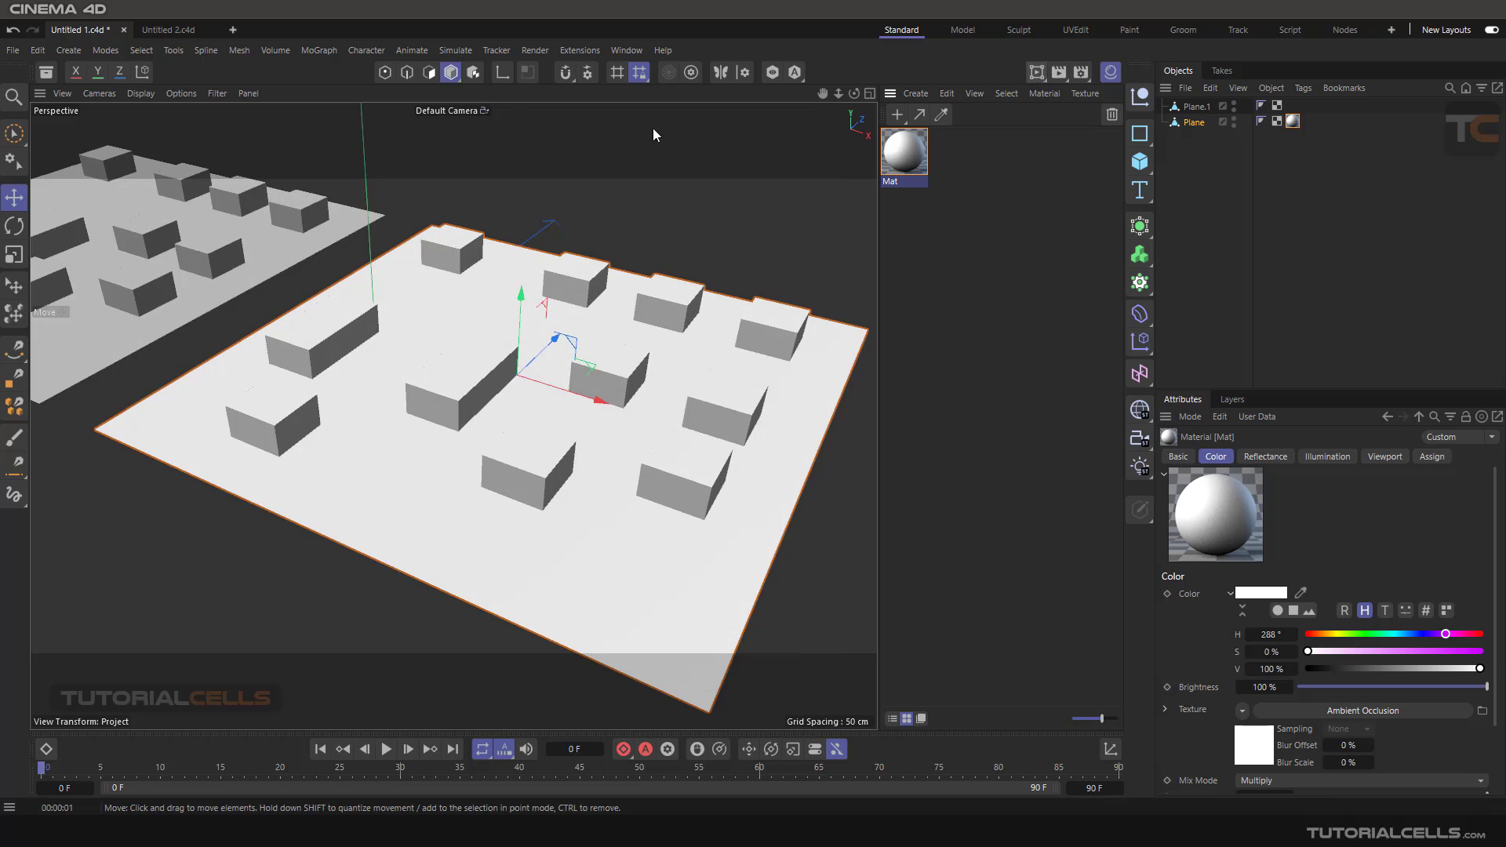
# - Switch to the Untitled 2.c4d scene, bring the sphere closer in view and select the Cube object
pyautogui.click(163, 32)
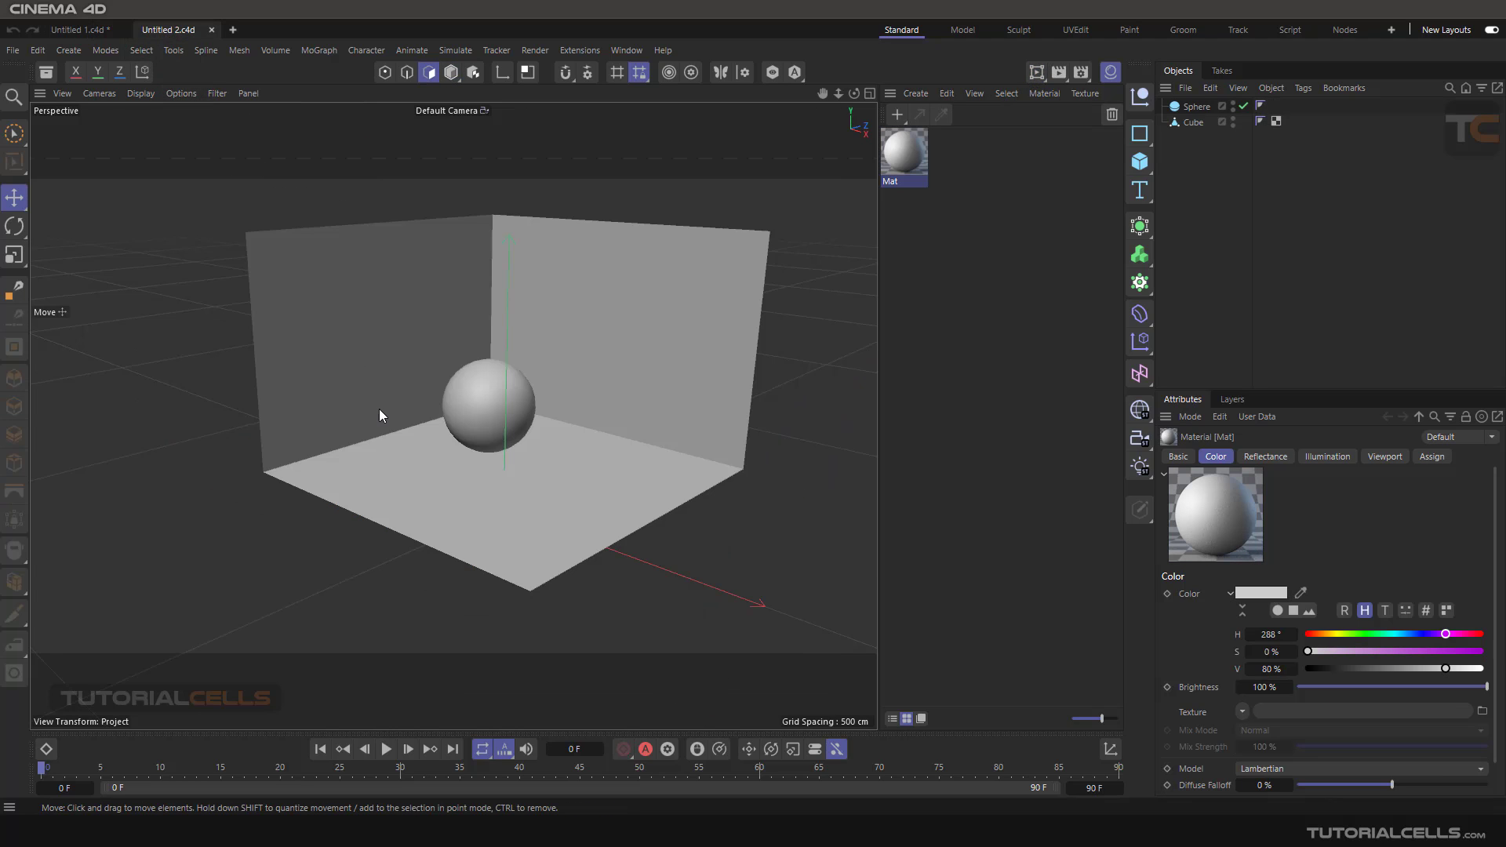
pyautogui.scroll(5, 379, 414)
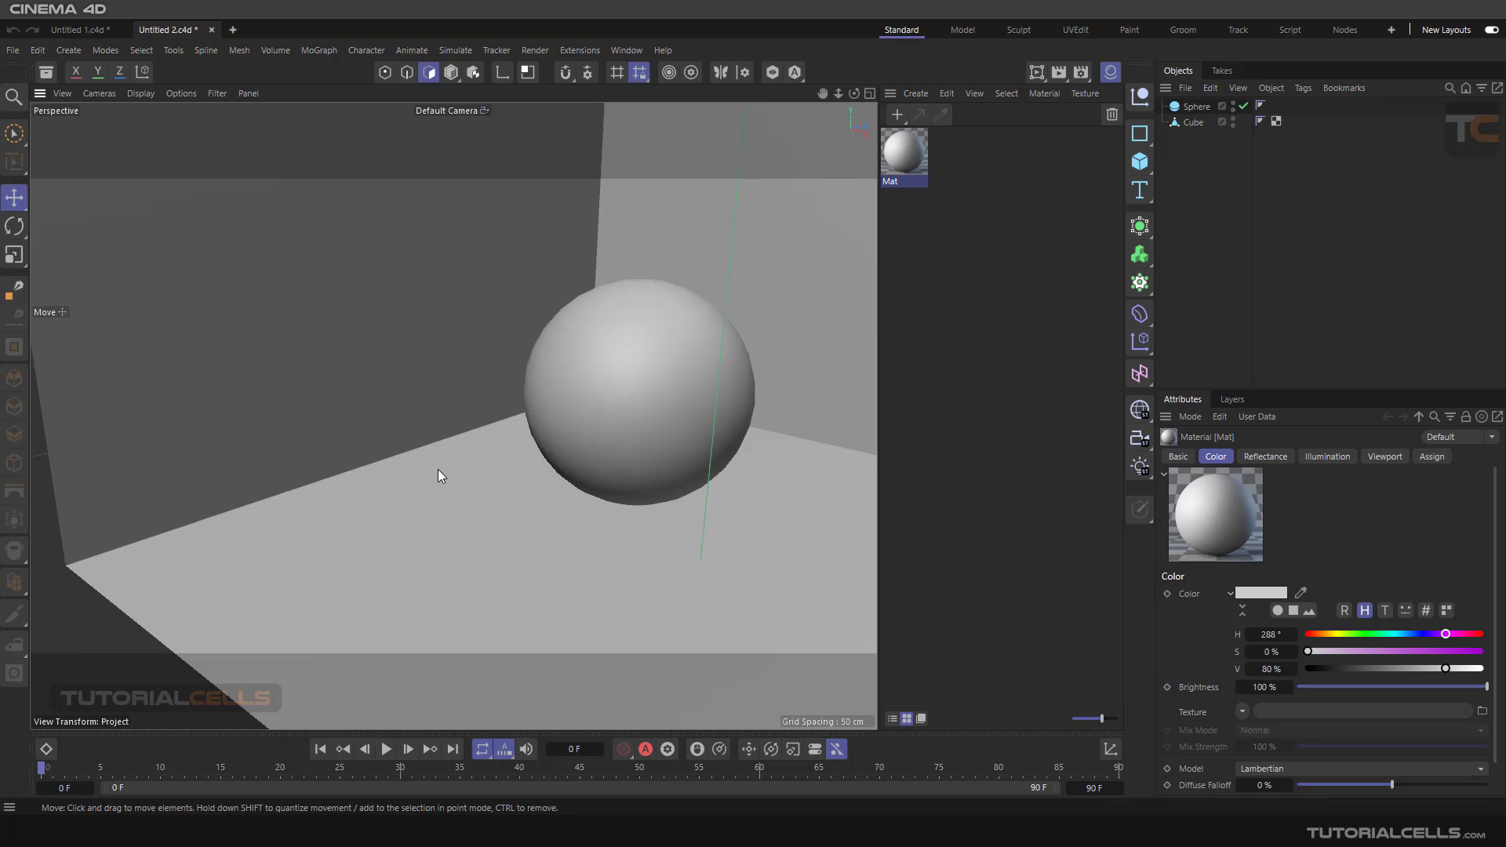
pyautogui.click(653, 381)
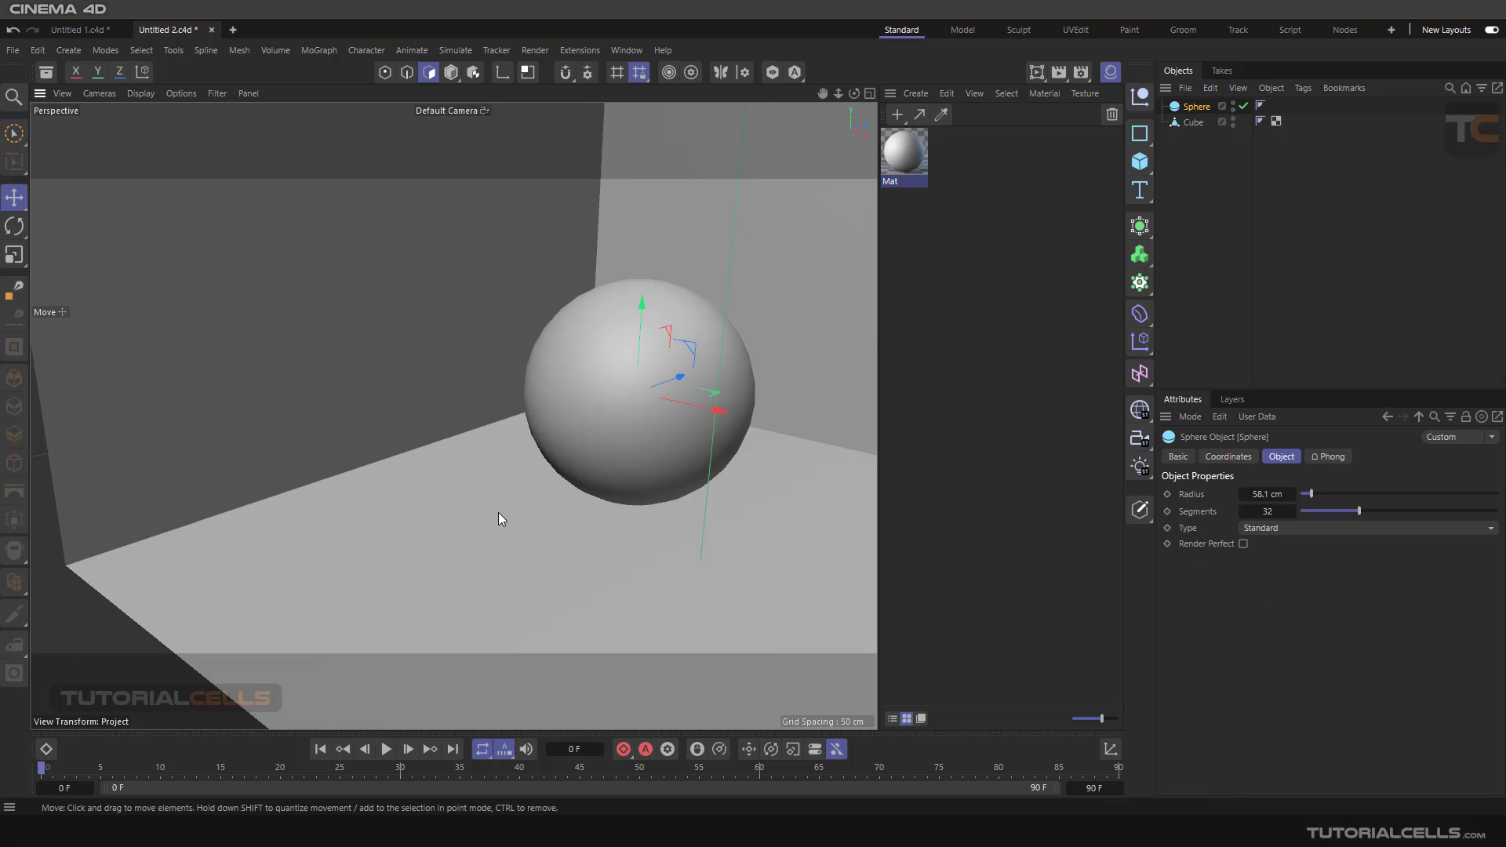
pyautogui.keyDown('alt'); pyautogui.moveTo(478, 486); pyautogui.dragTo(541, 502); pyautogui.keyUp('alt')
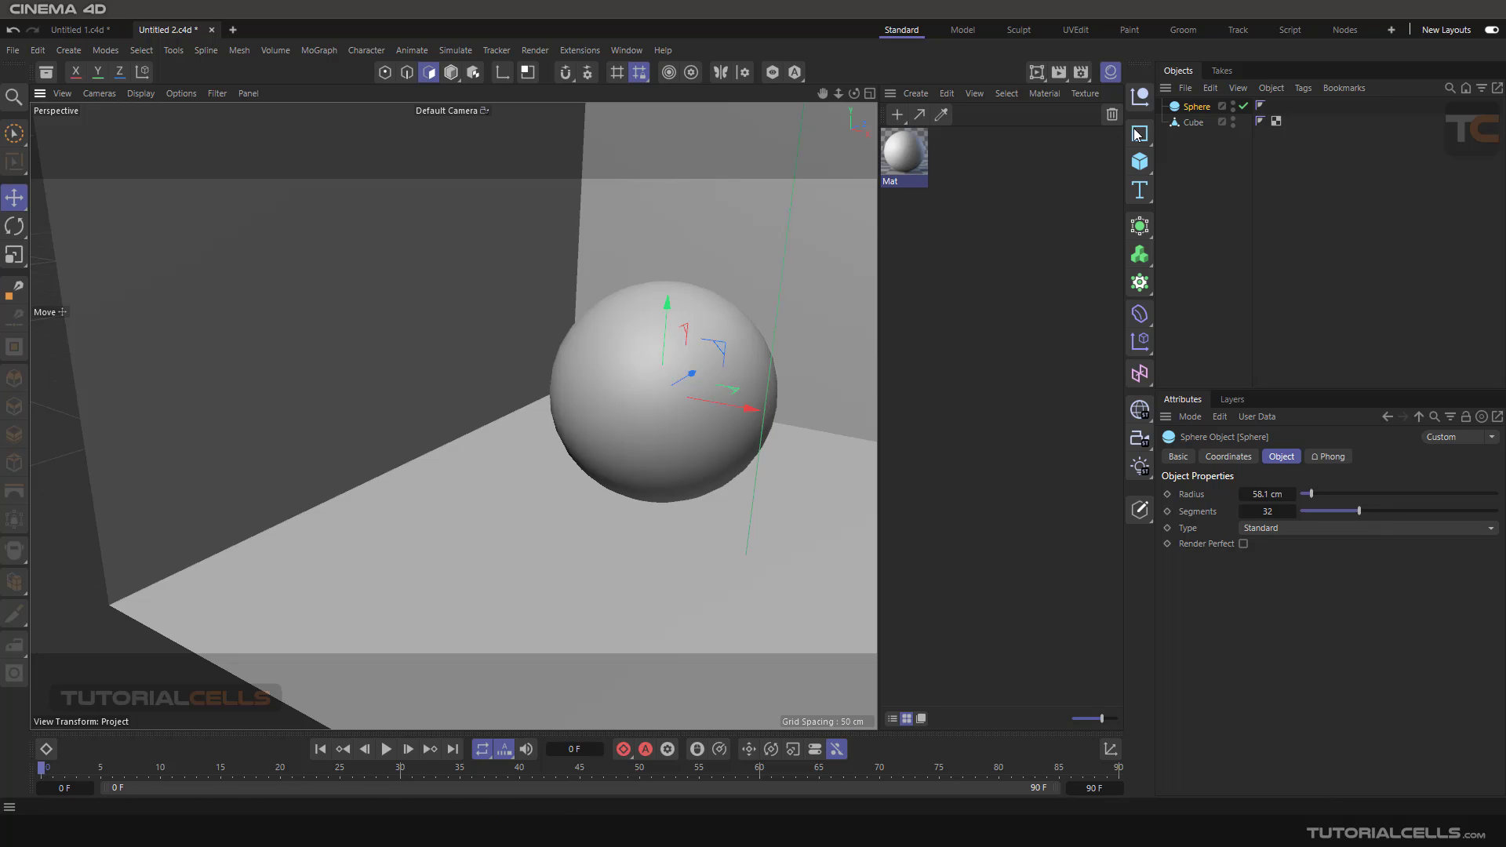
pyautogui.click(1200, 123)
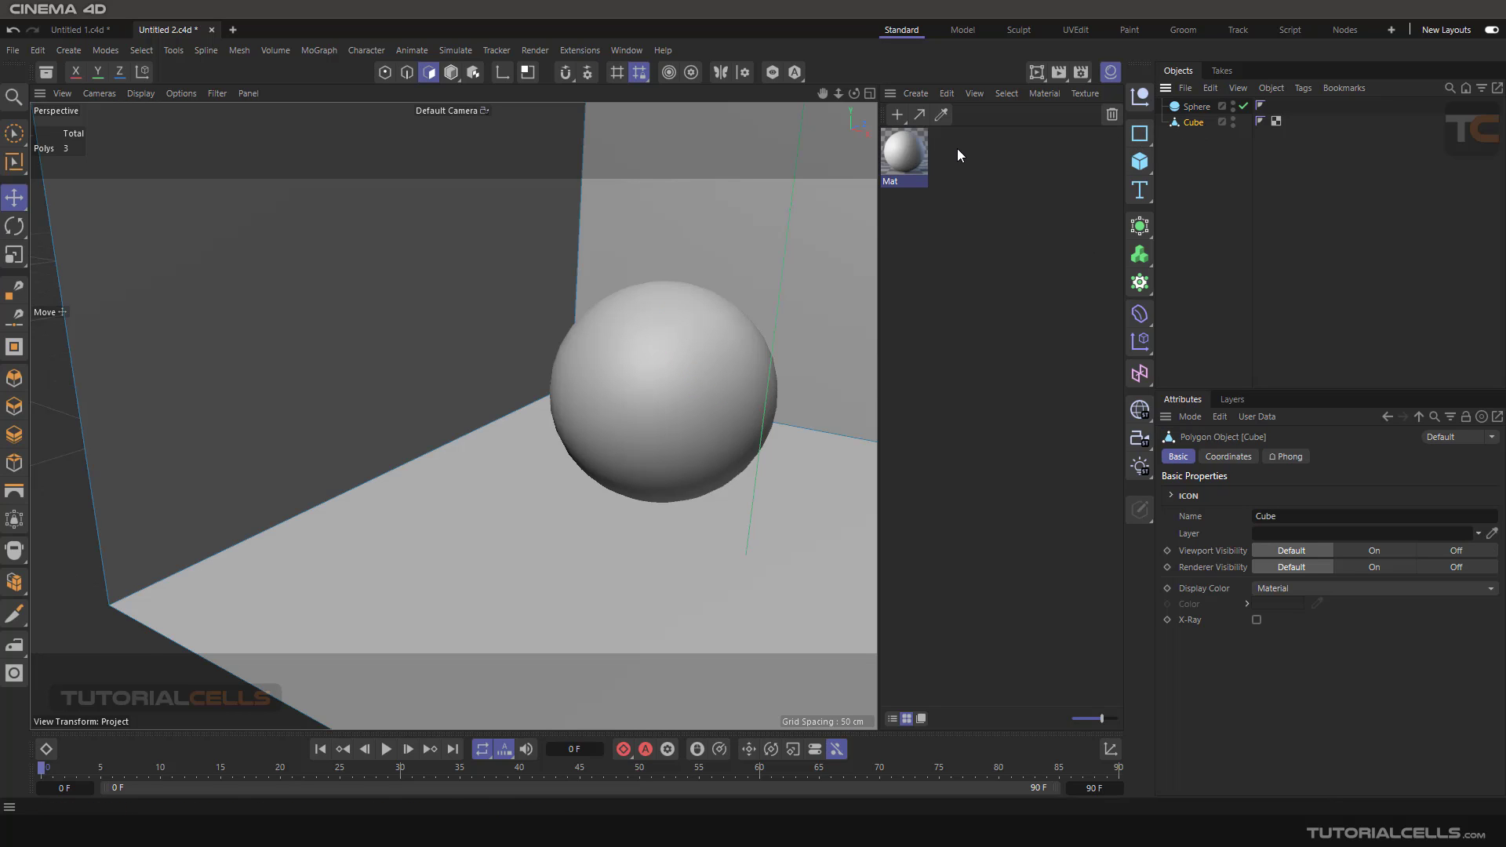
# - Set the Mat material's colour value to 100% and load the Ambient Occlusion effect shader as its colour texture
pyautogui.doubleClick(911, 160)
pyautogui.moveTo(975, 150); pyautogui.dragTo(777, 114)
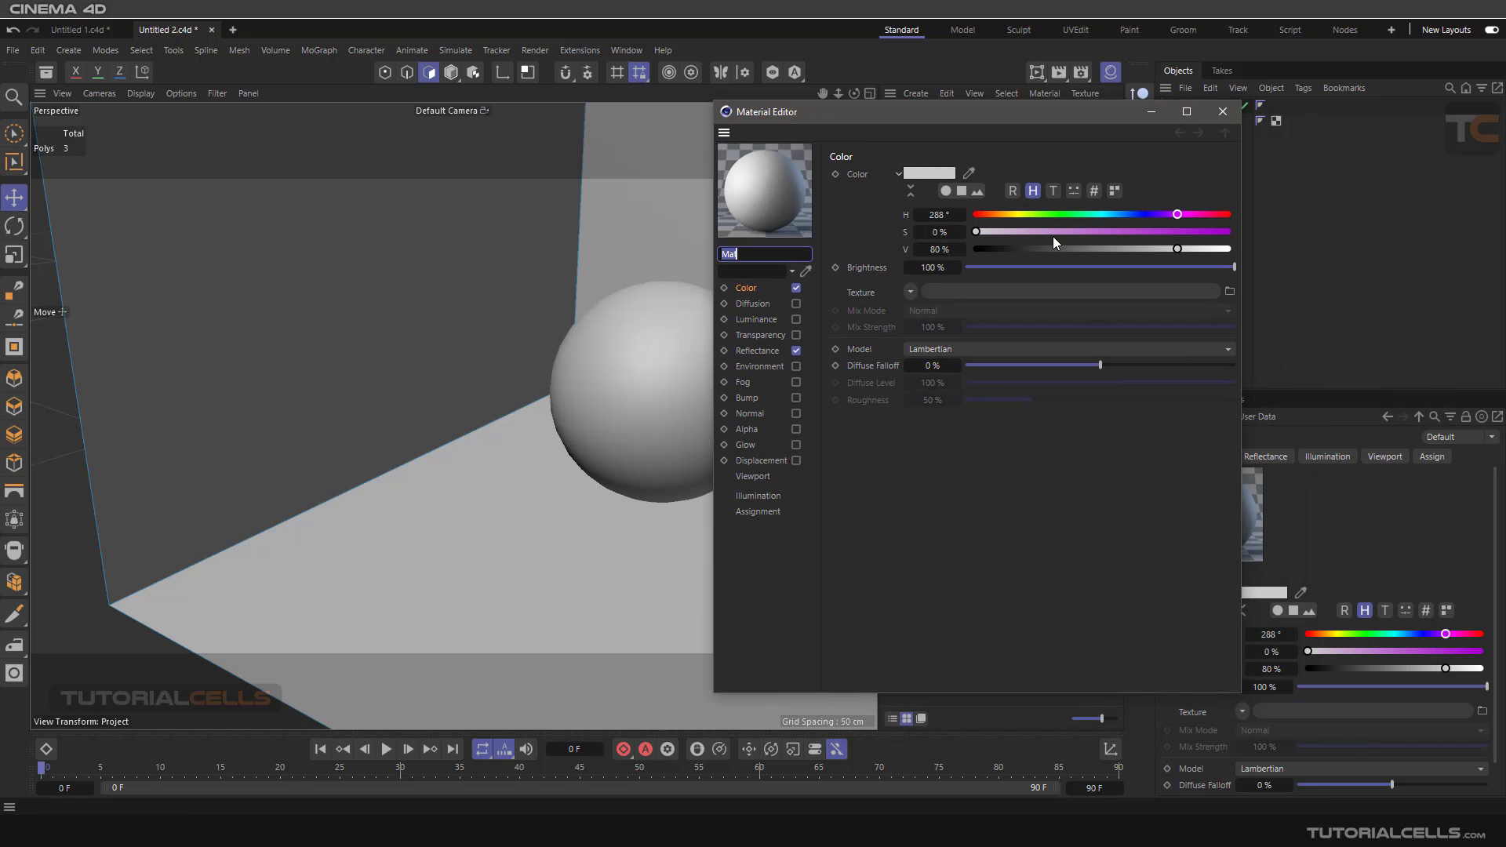
pyautogui.moveTo(1180, 250); pyautogui.dragTo(1231, 250)
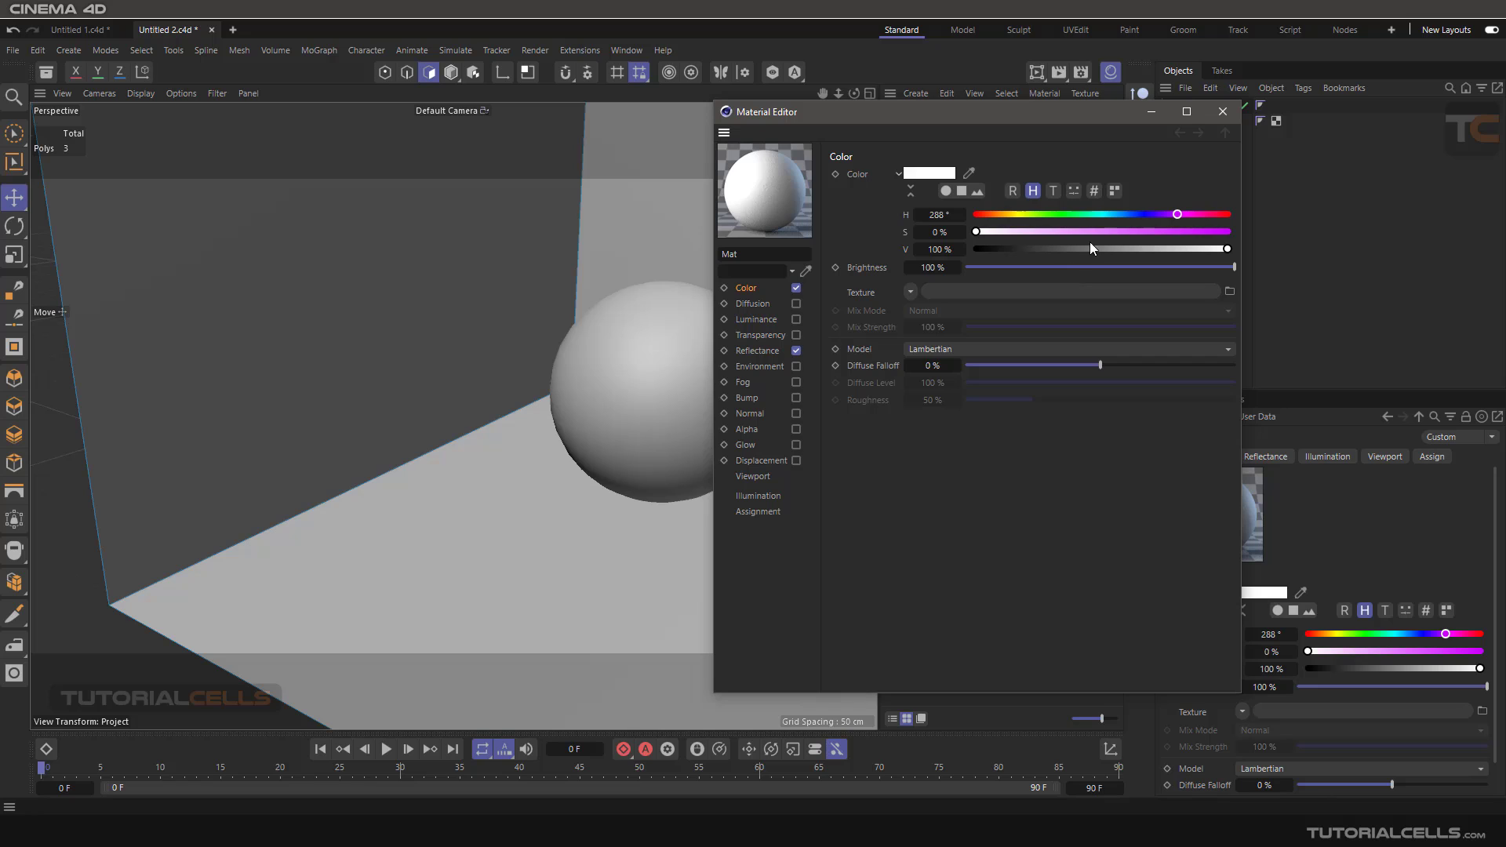
pyautogui.click(910, 292)
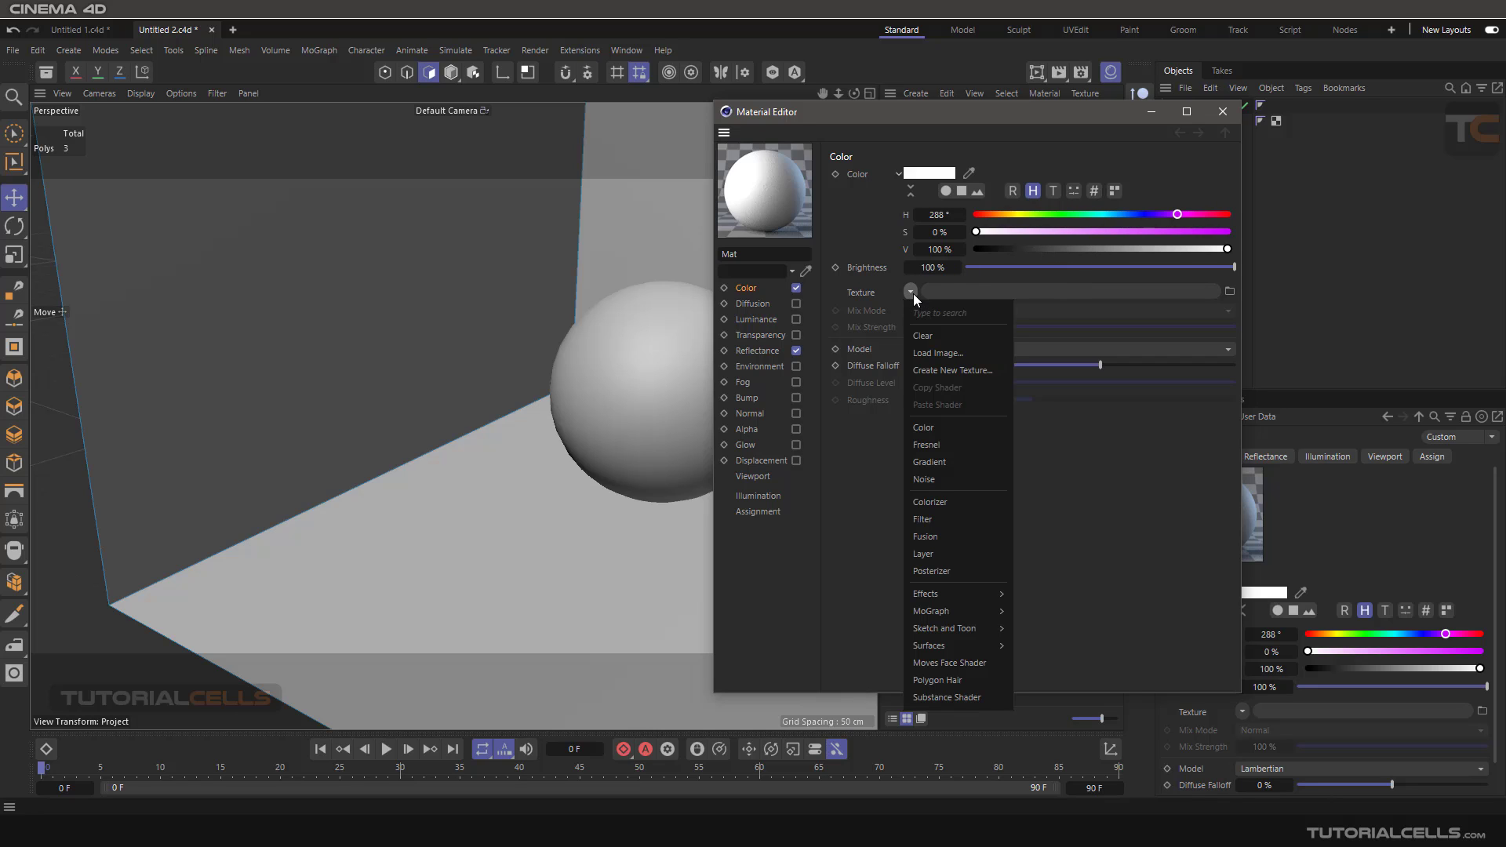
pyautogui.moveTo(953, 590)
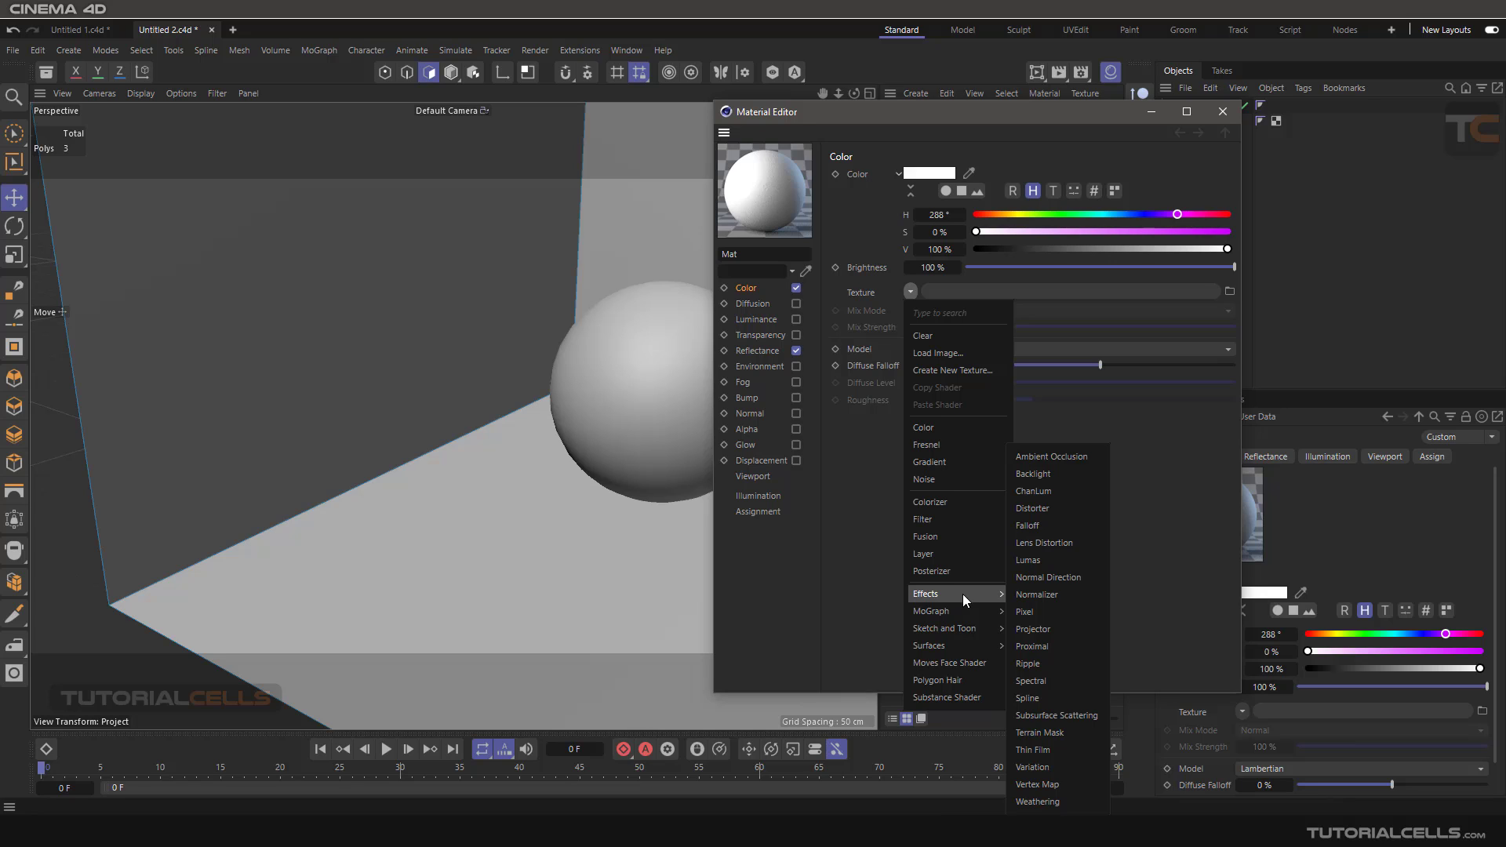
pyautogui.click(1056, 459)
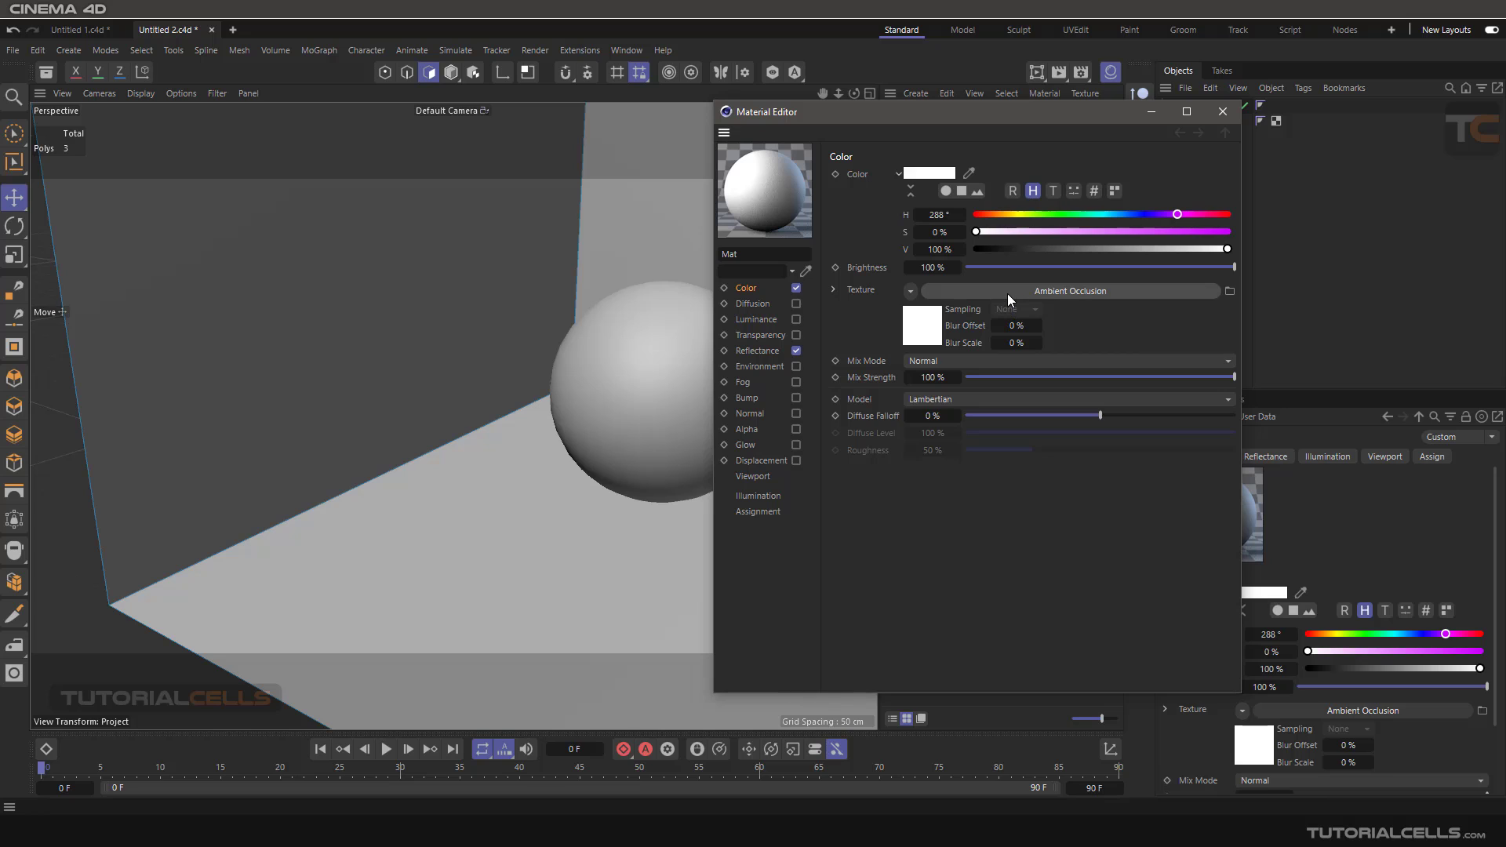
# - Apply the material to the cube and start an interactive render region enlarged to cover the sphere and the wall corner
pyautogui.moveTo(788, 196); pyautogui.dragTo(435, 461)
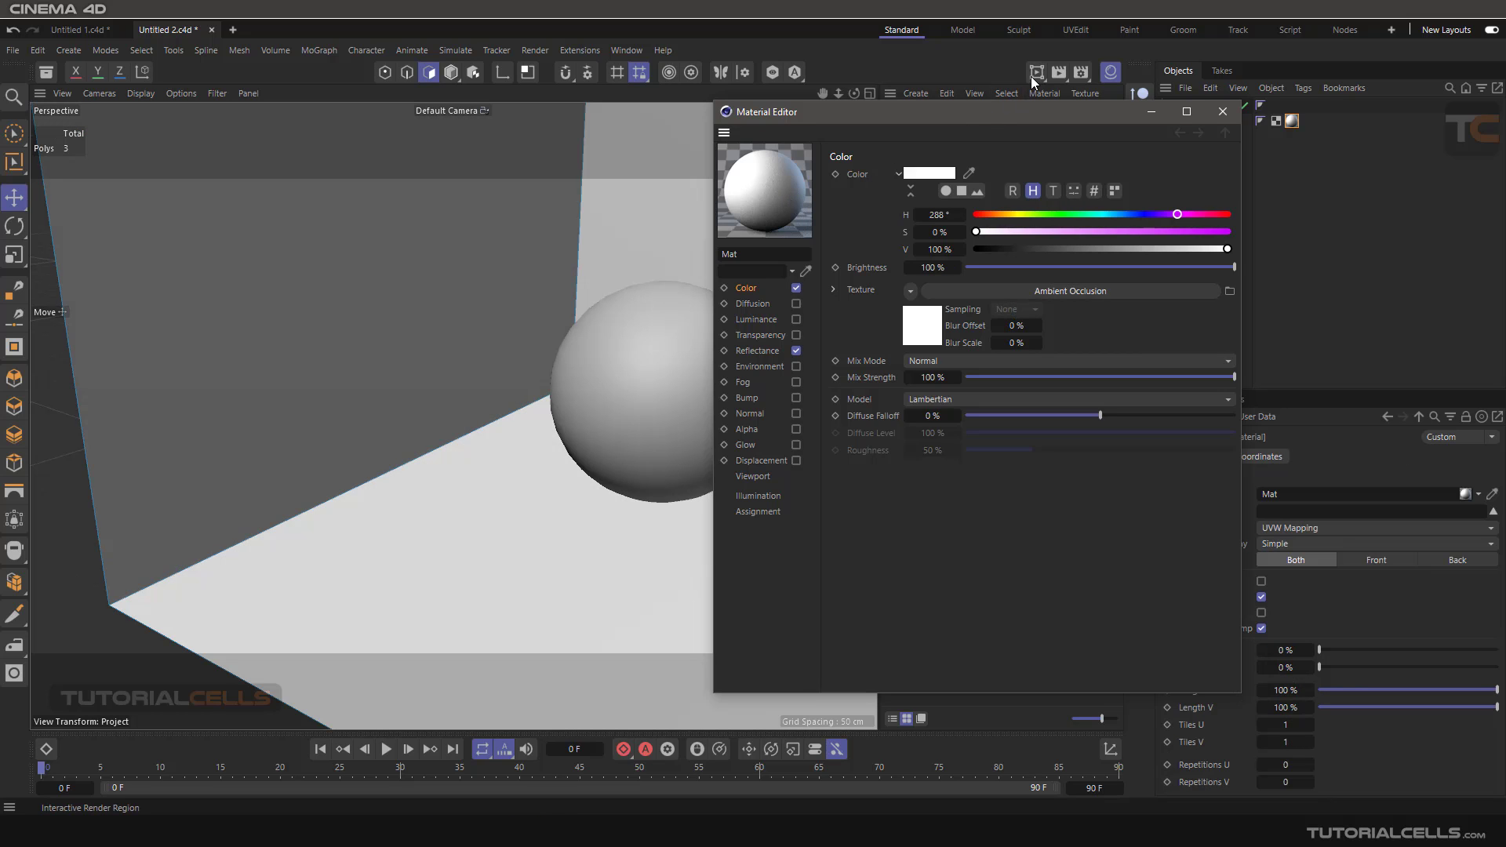
pyautogui.click(980, 117)
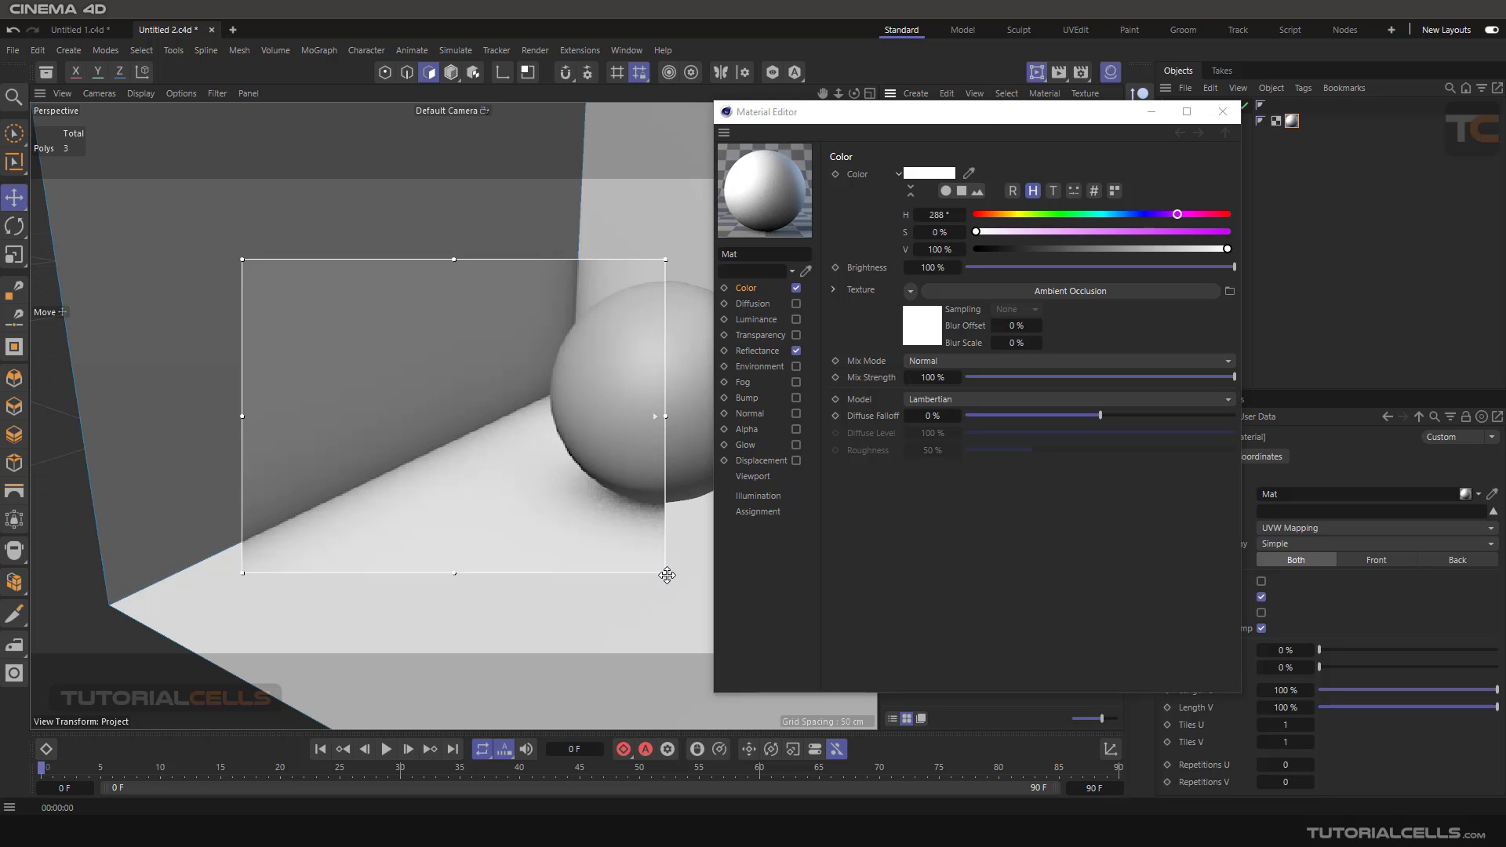
pyautogui.moveTo(668, 578); pyautogui.dragTo(777, 647)
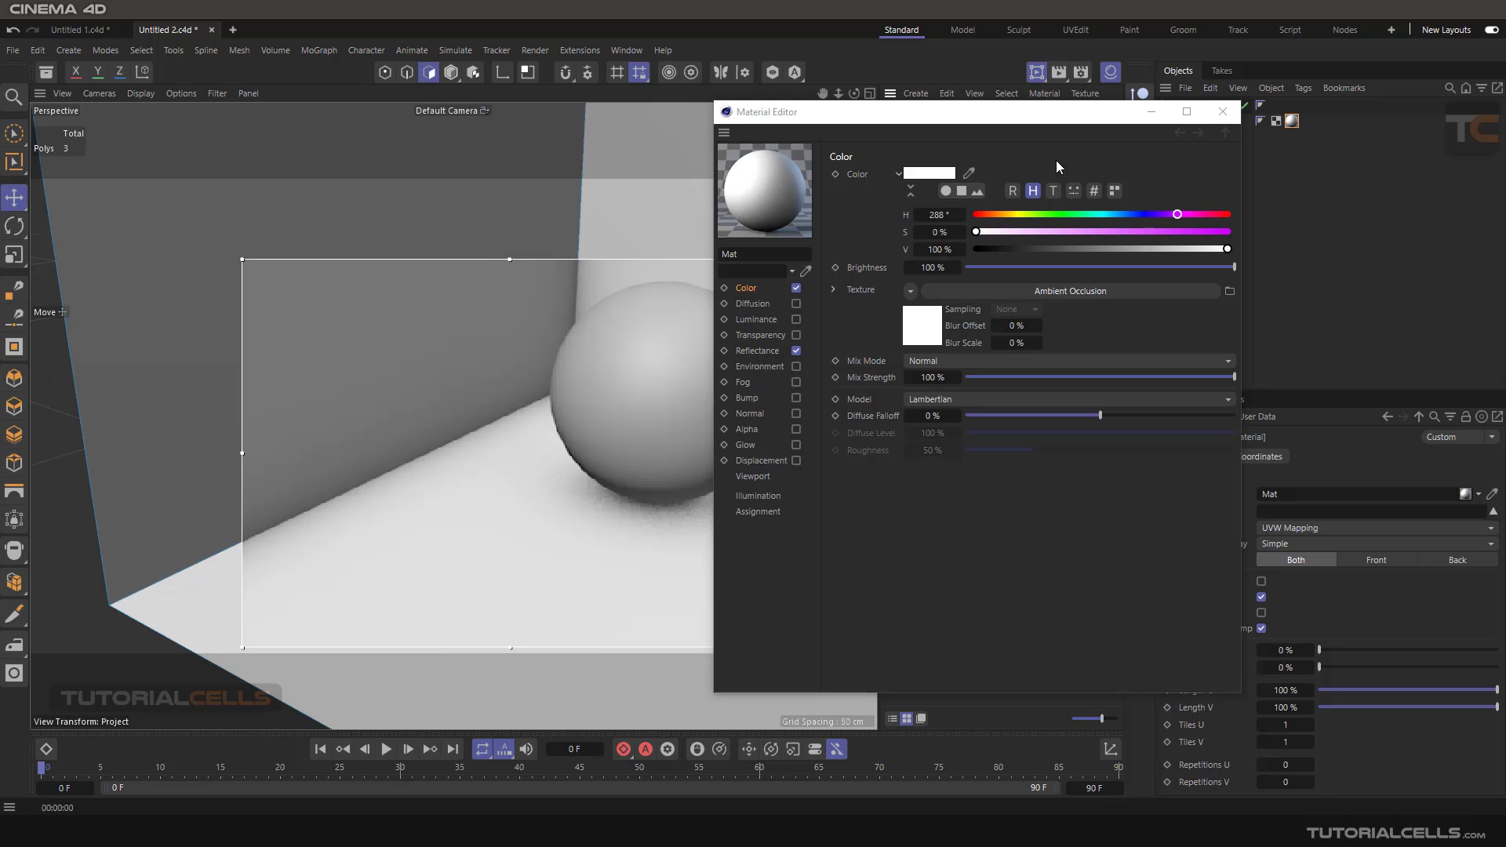
pyautogui.moveTo(1081, 116); pyautogui.dragTo(1216, 105)
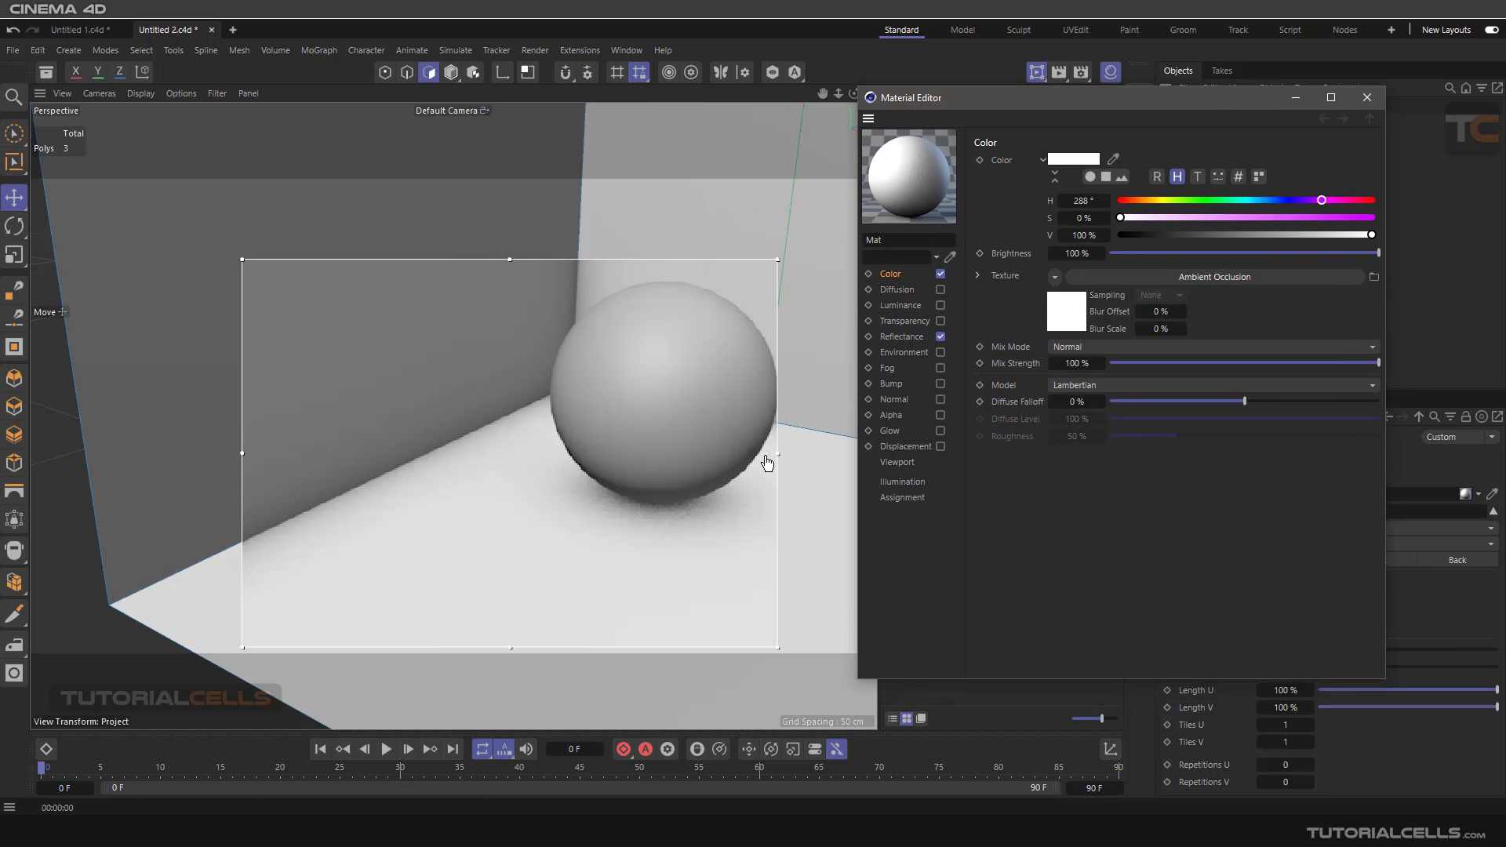
pyautogui.click(767, 463)
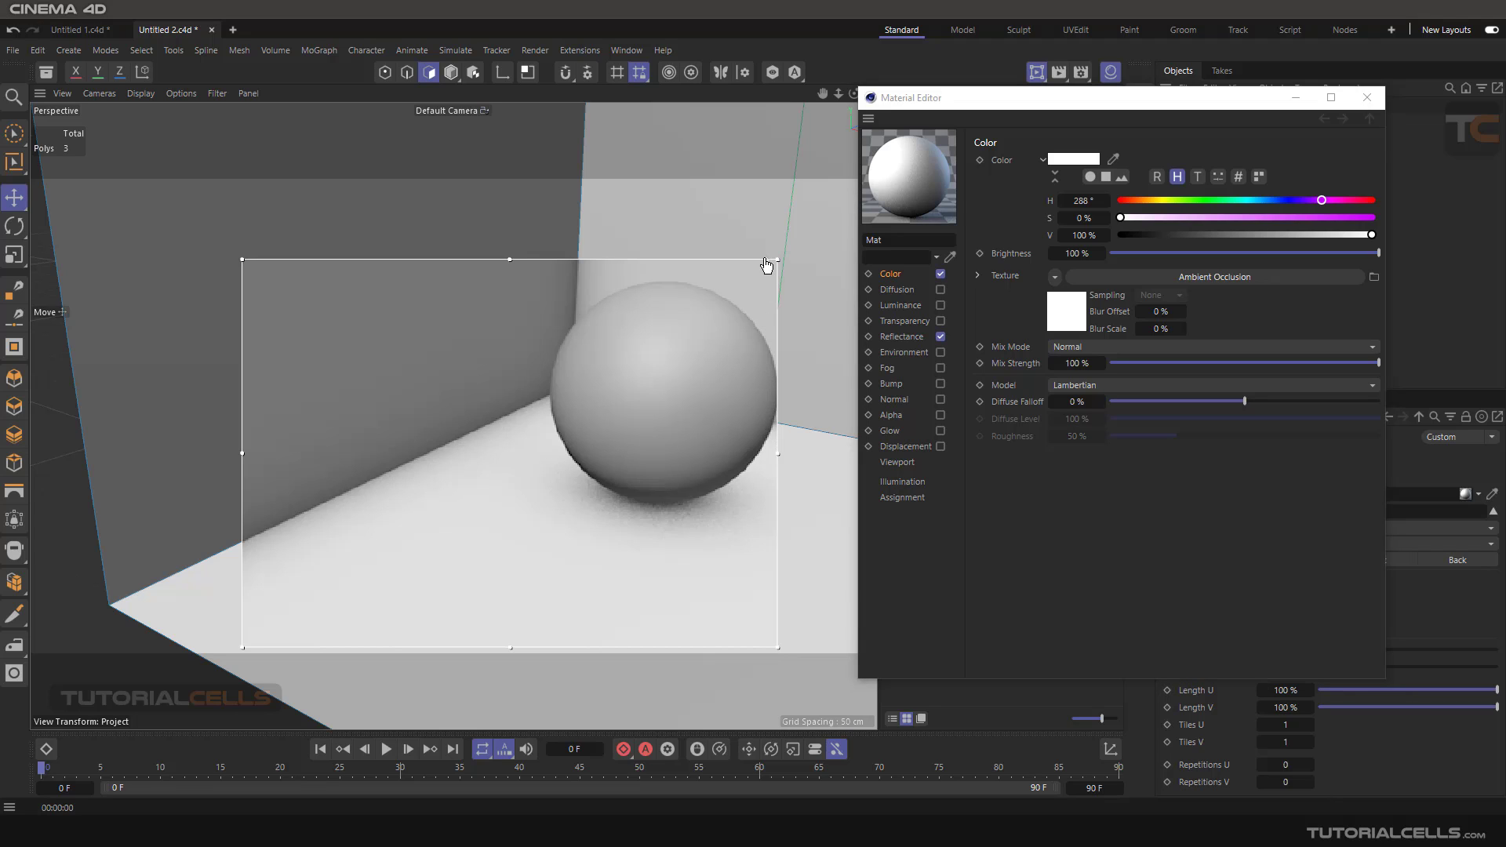
pyautogui.moveTo(996, 107); pyautogui.dragTo(949, 97)
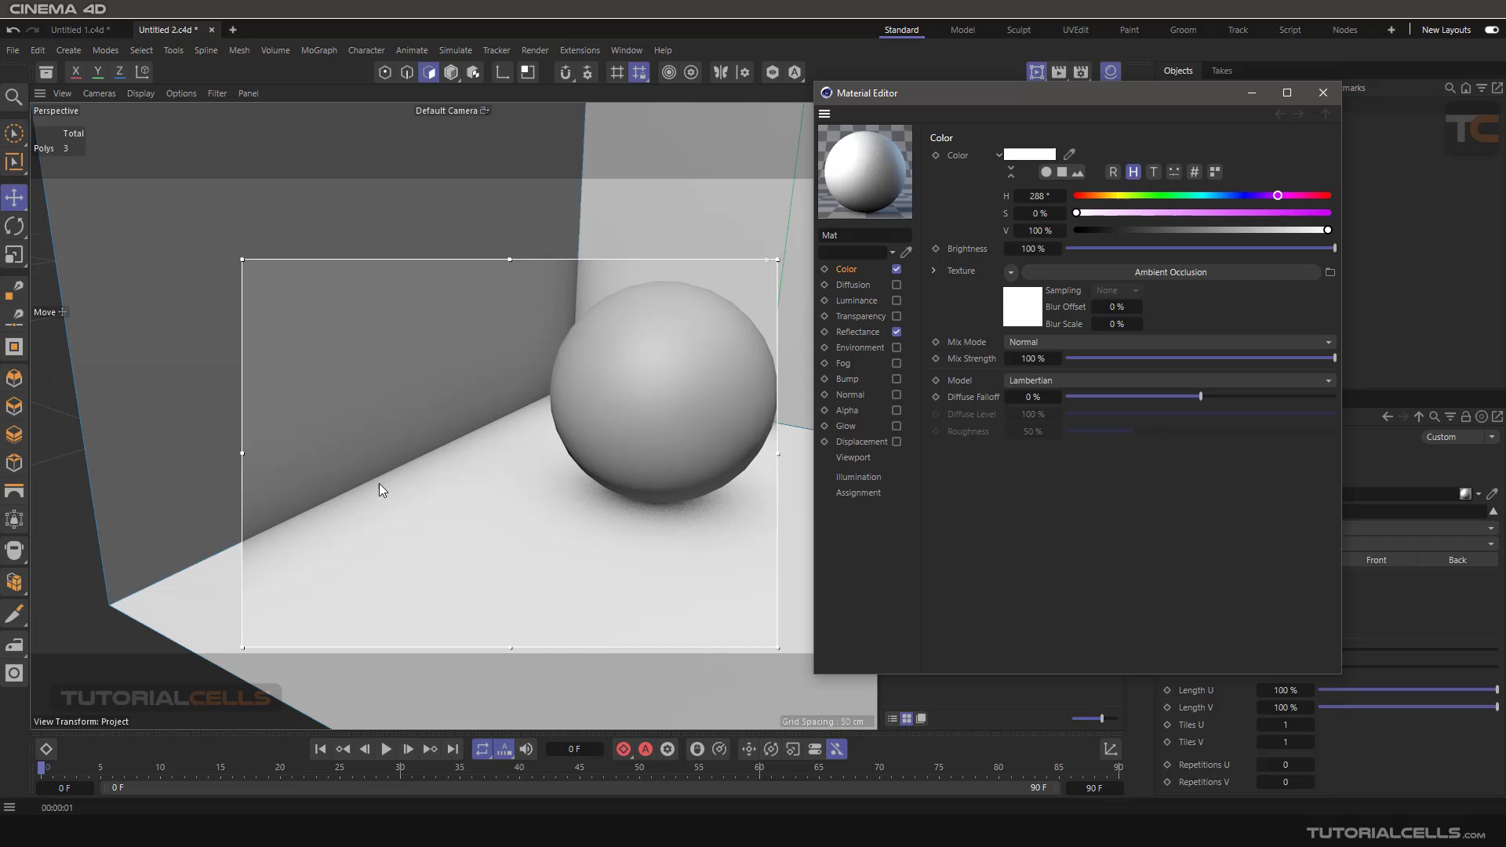
pyautogui.scroll(2, 358, 497)
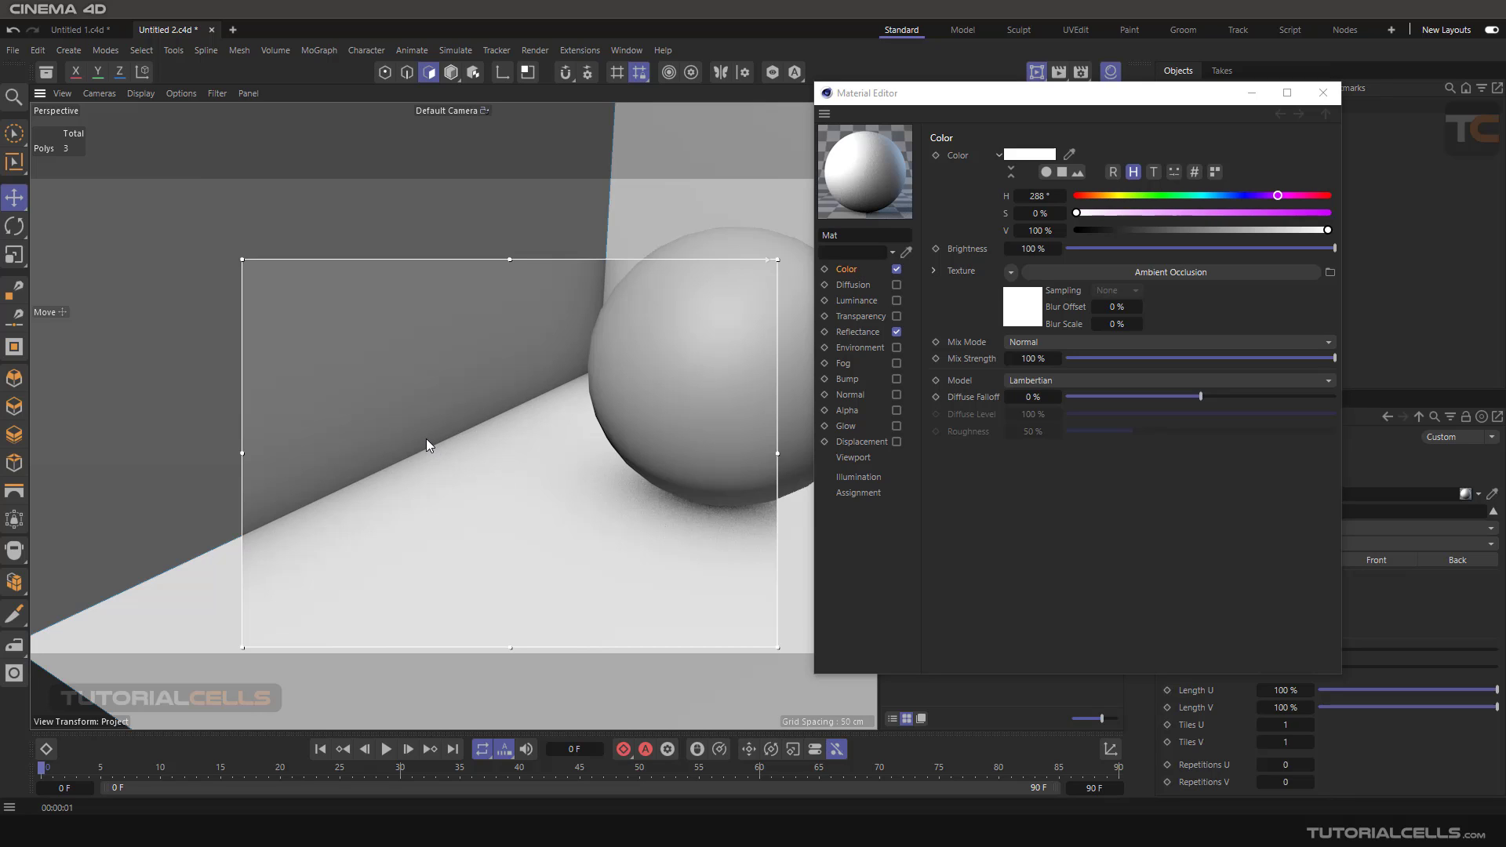
# - Open the Ambient Occlusion shader's properties and preview the render with Self Shadowing Only enabled, ending with it disabled
pyautogui.moveTo(950, 97); pyautogui.dragTo(963, 141)
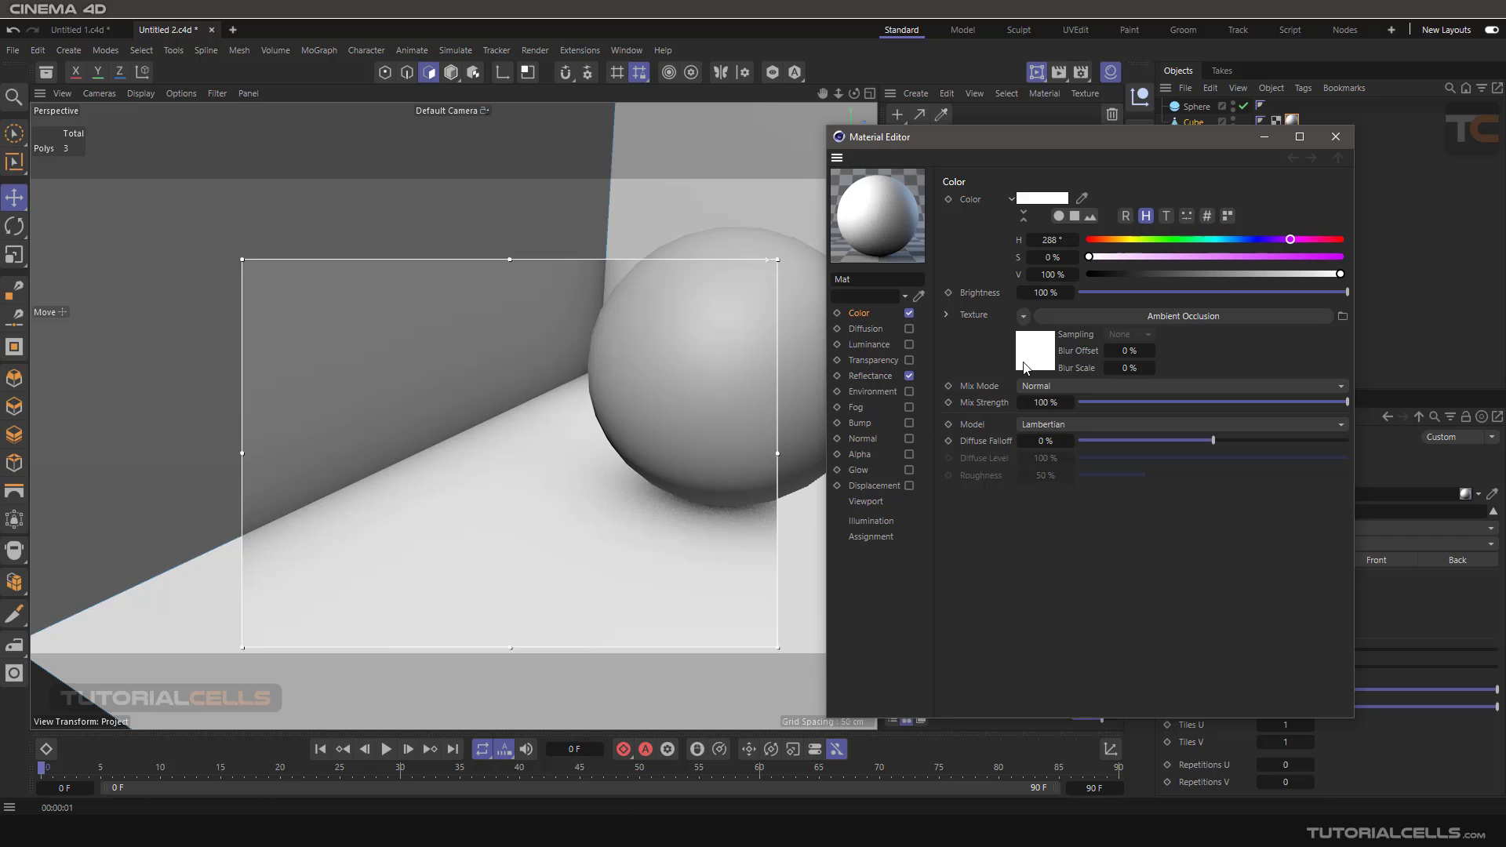
pyautogui.click(1076, 314)
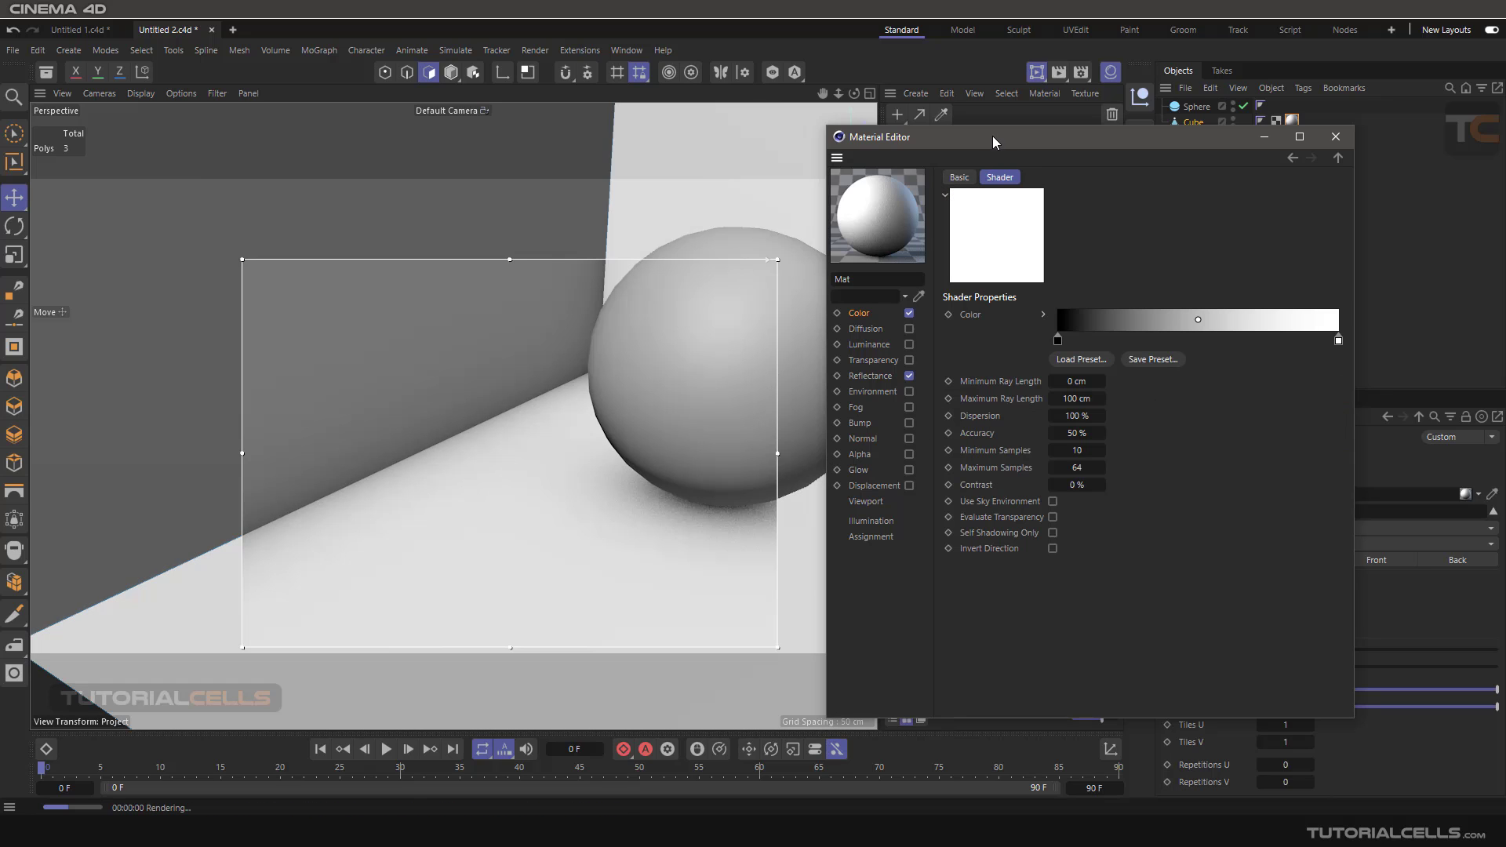
pyautogui.moveTo(991, 135); pyautogui.dragTo(994, 184)
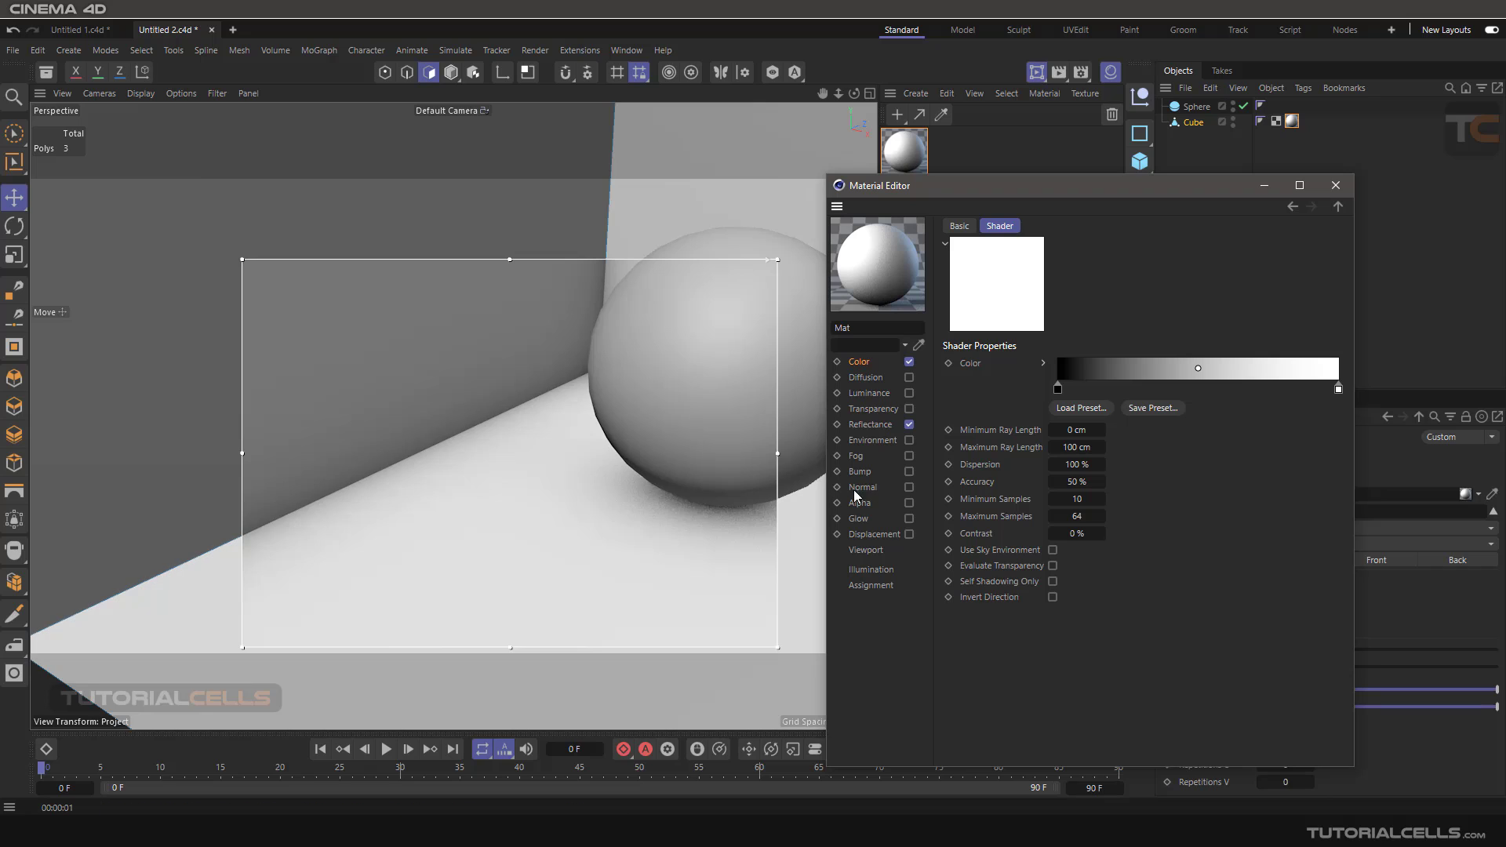
pyautogui.moveTo(1020, 179); pyautogui.dragTo(1031, 144)
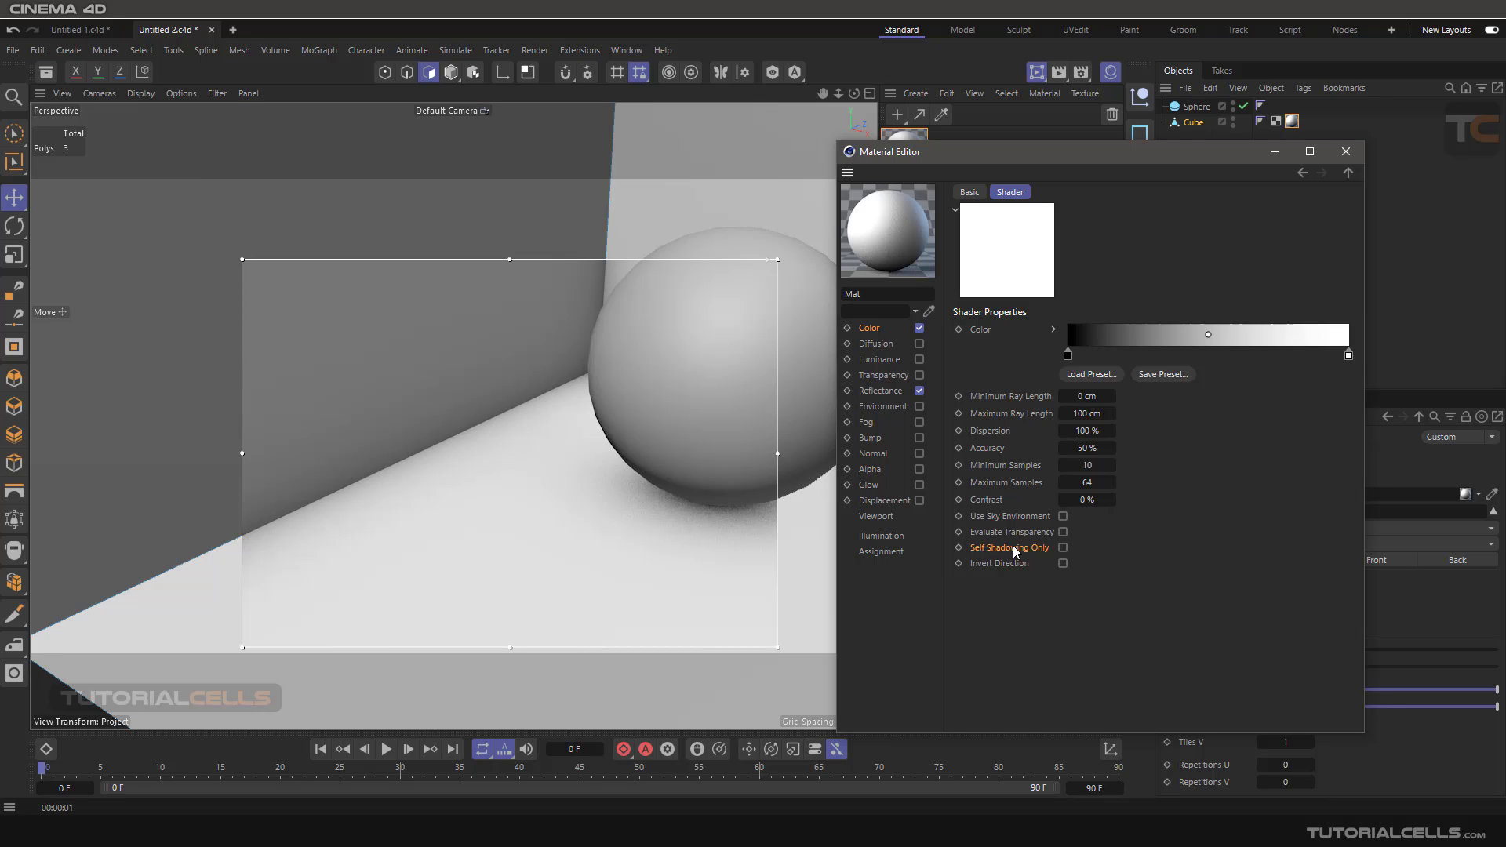
pyautogui.click(1063, 548)
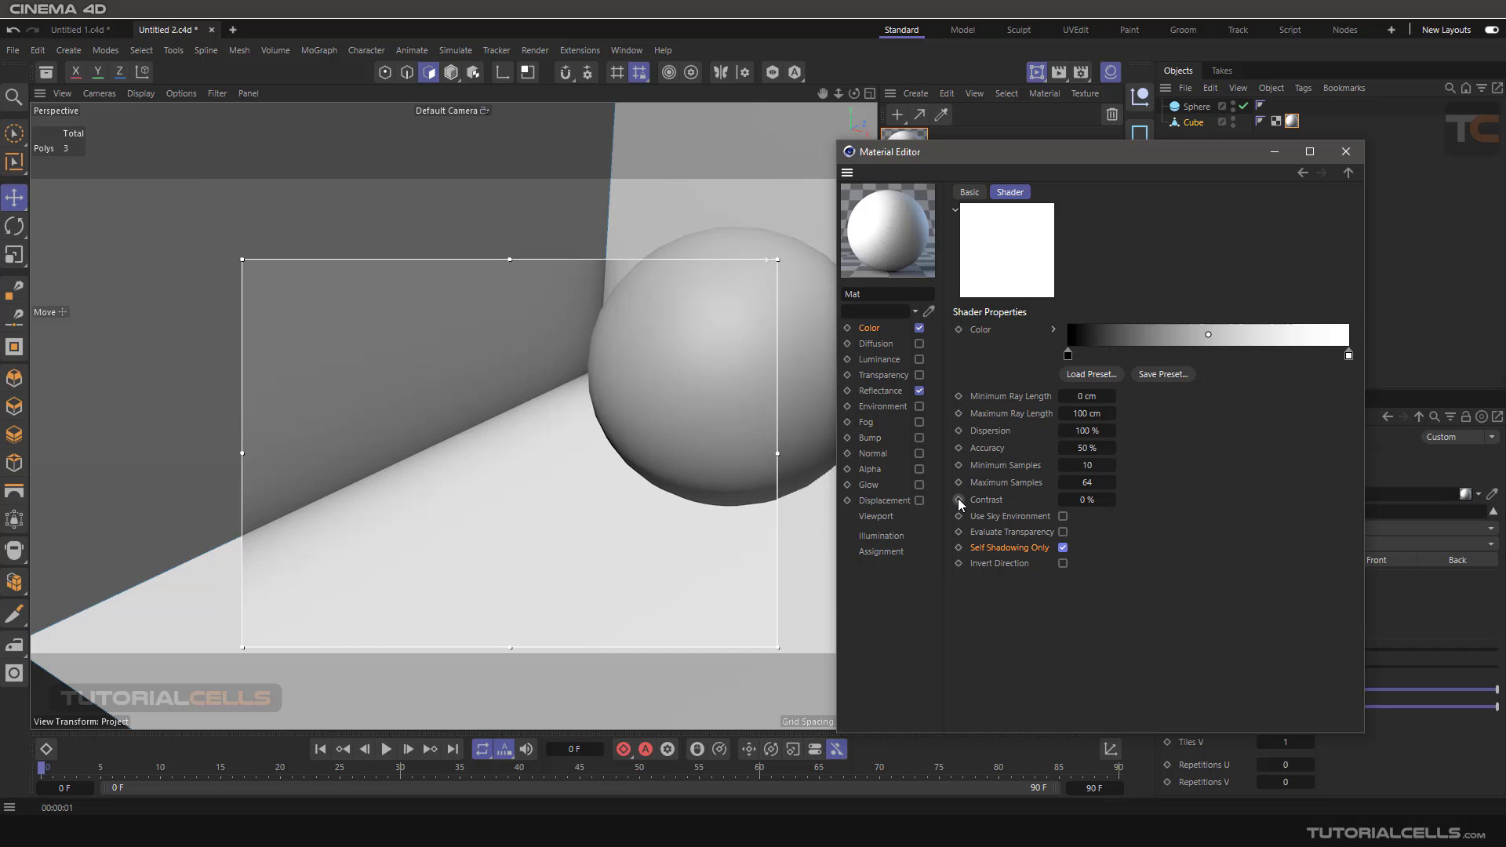
pyautogui.click(1060, 547)
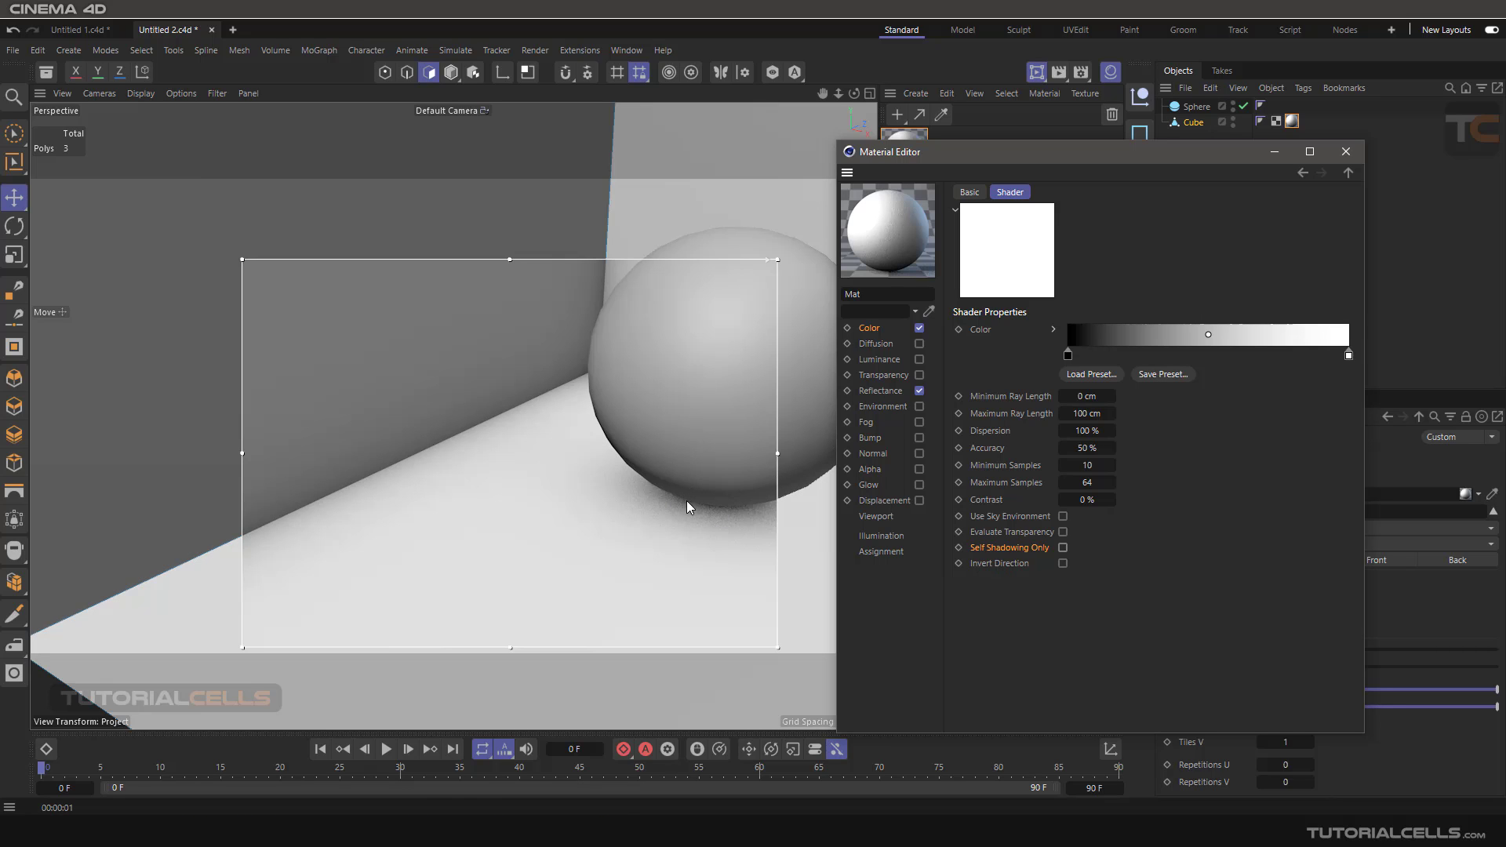
# - Change the black knot of the Ambient Occlusion shader's colour gradient to red
pyautogui.click(987, 330)
pyautogui.click(1092, 338)
pyautogui.moveTo(1323, 353); pyautogui.dragTo(1240, 419)
pyautogui.click(1068, 355)
pyautogui.doubleClick(1067, 355)
pyautogui.click(1135, 452)
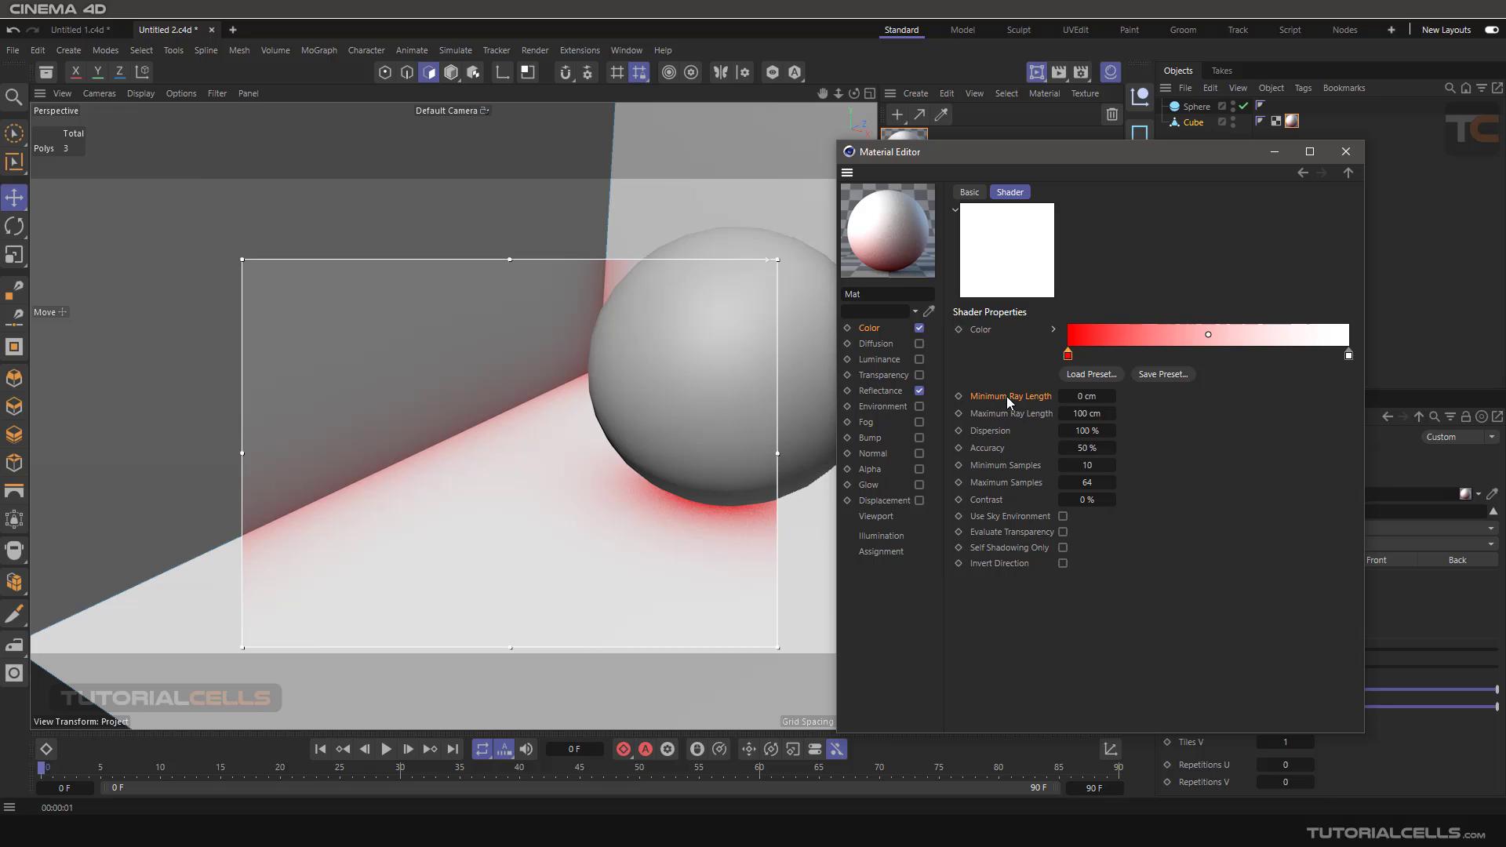
# - Try maximum ray lengths of 10 cm and 500 cm in the shader, and return the value to 100 cm
pyautogui.click(1082, 400)
pyautogui.click(1087, 413)
pyautogui.write('10')
pyautogui.press('Return')
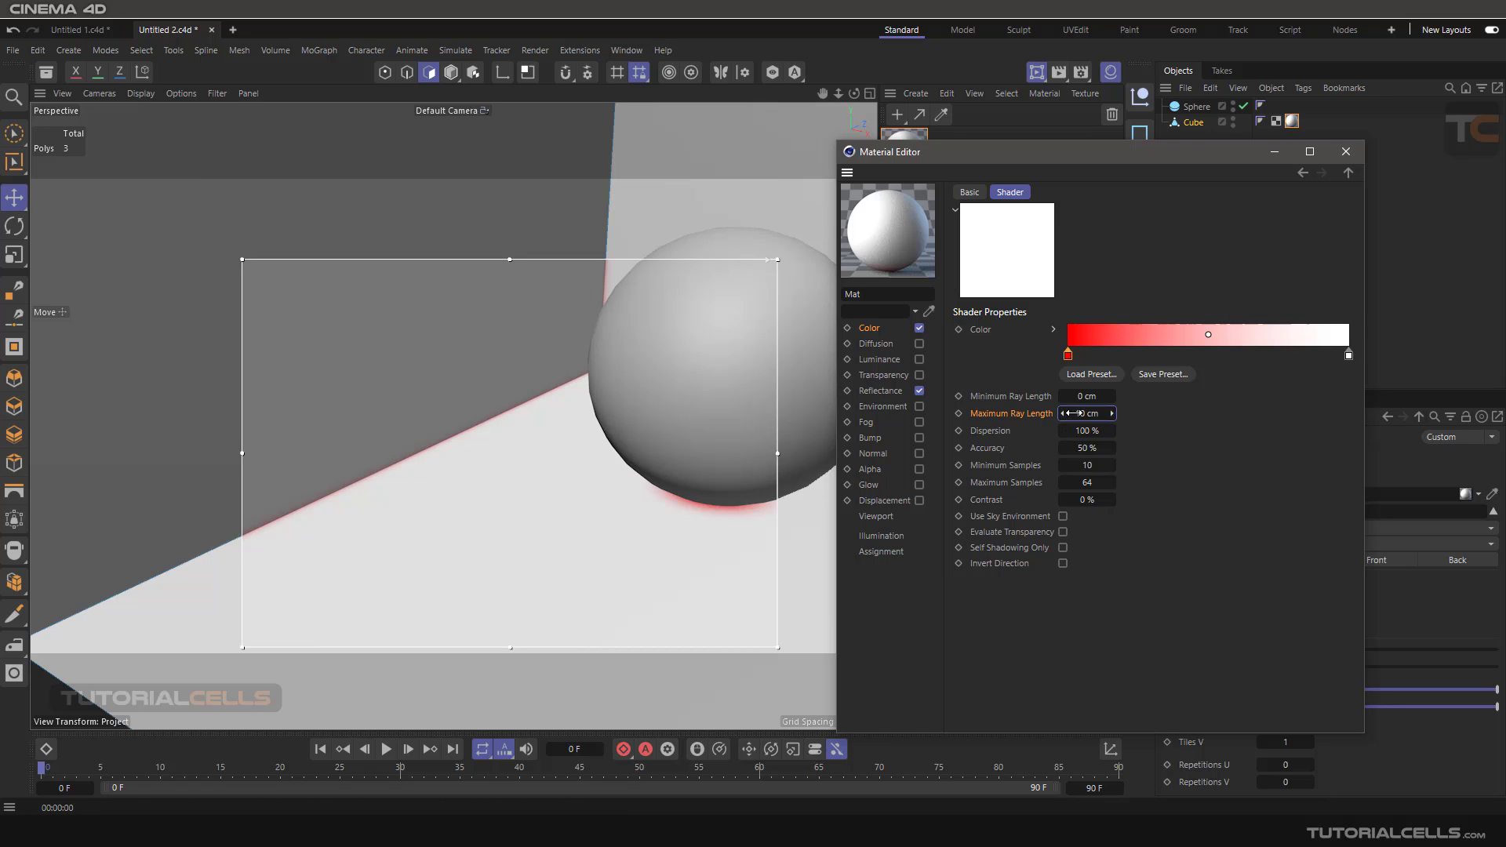
pyautogui.write('500')
pyautogui.press('Return')
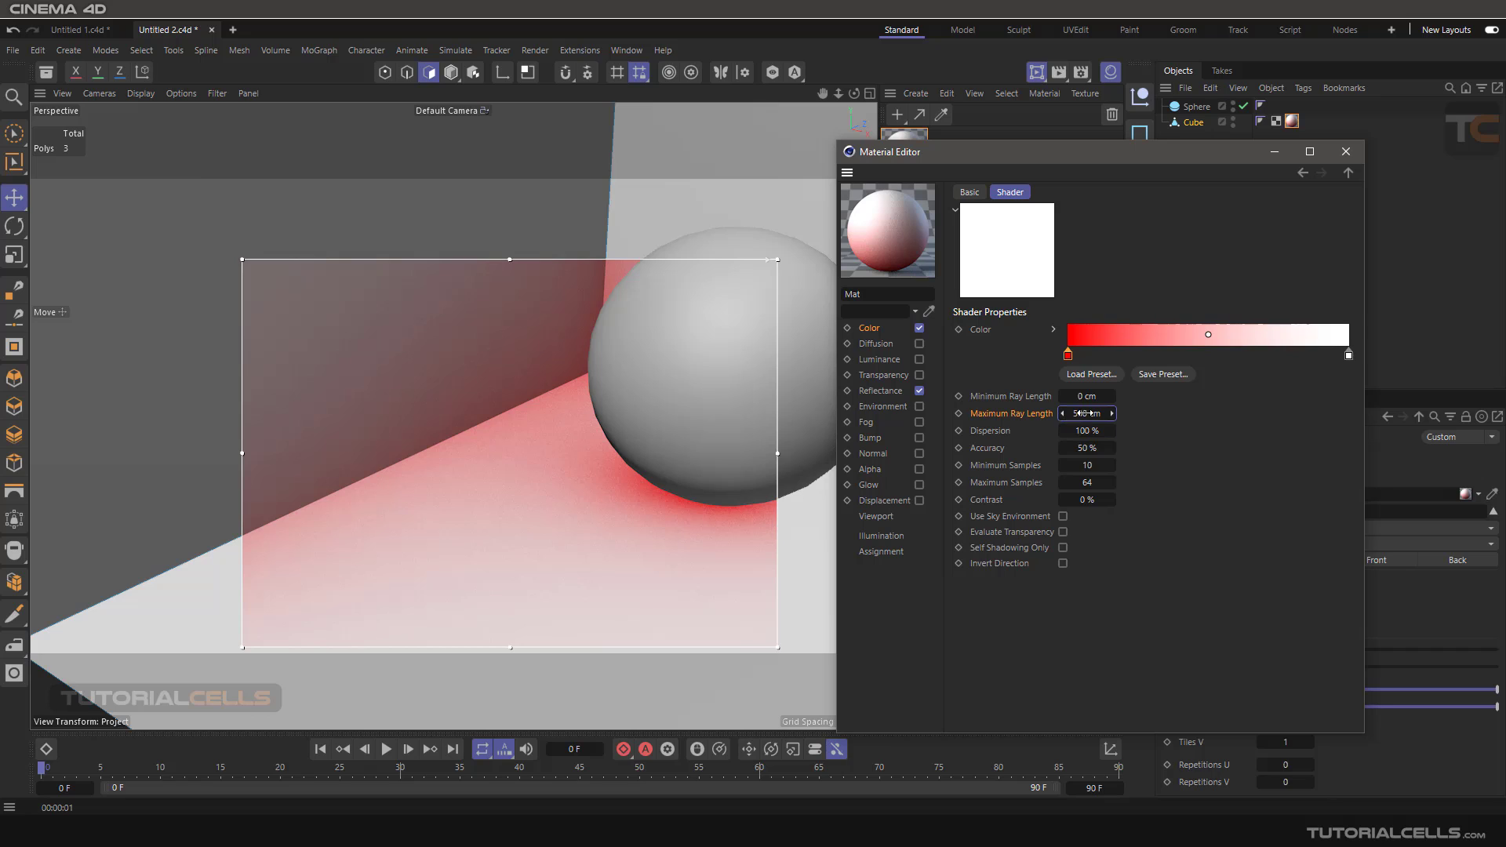
pyautogui.moveTo(1114, 415); pyautogui.dragTo(1084, 414)
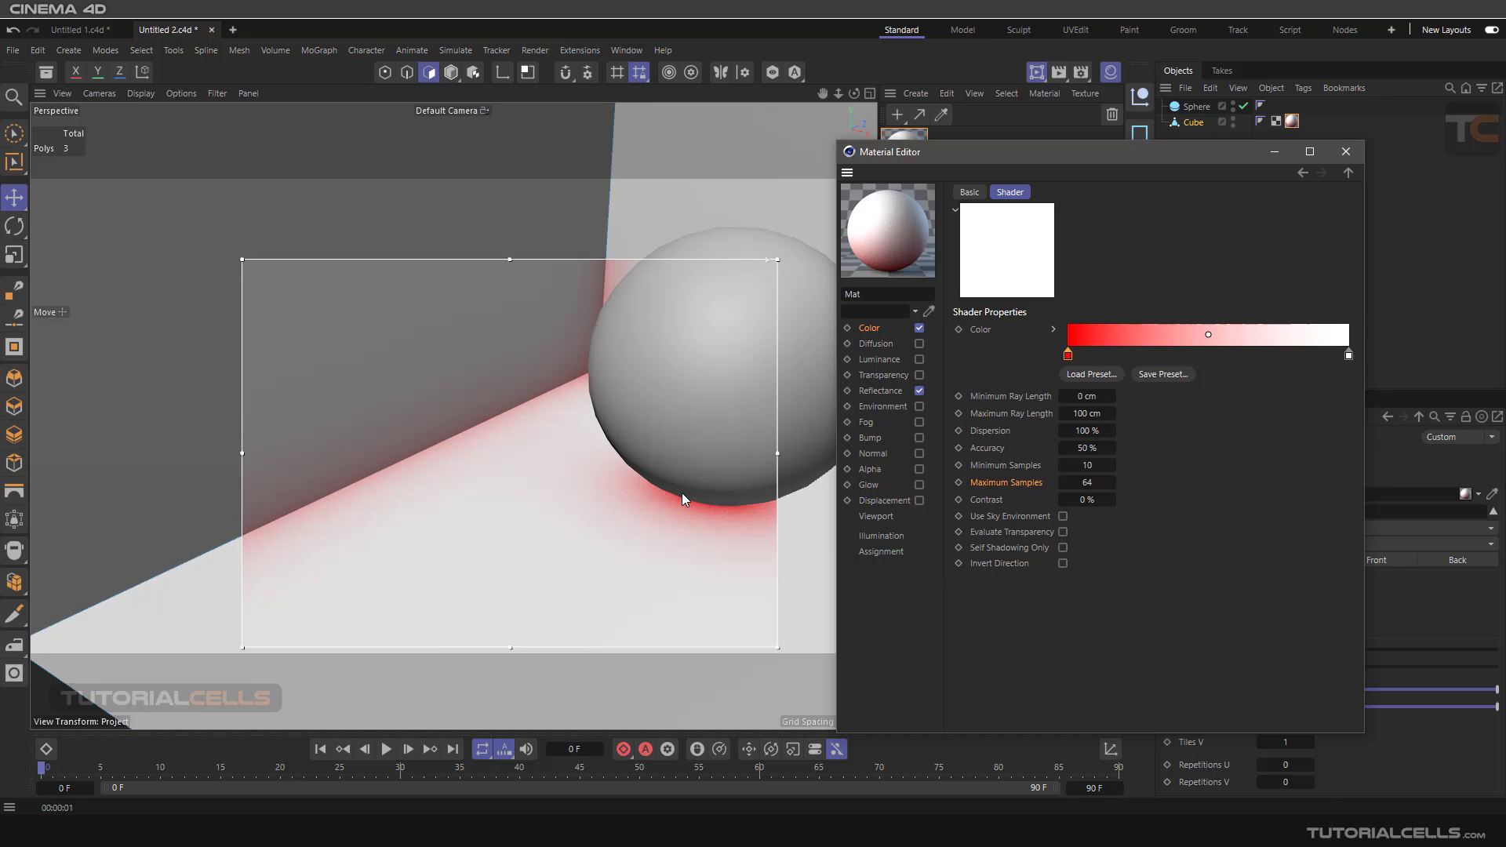
# - Try 400 maximum samples and 45% contrast in the shader, and reset them to 64 and 0%
pyautogui.keyDown('alt'); pyautogui.moveTo(681, 492); pyautogui.dragTo(623, 499); pyautogui.keyUp('alt')
pyautogui.scroll(2, 620, 500)
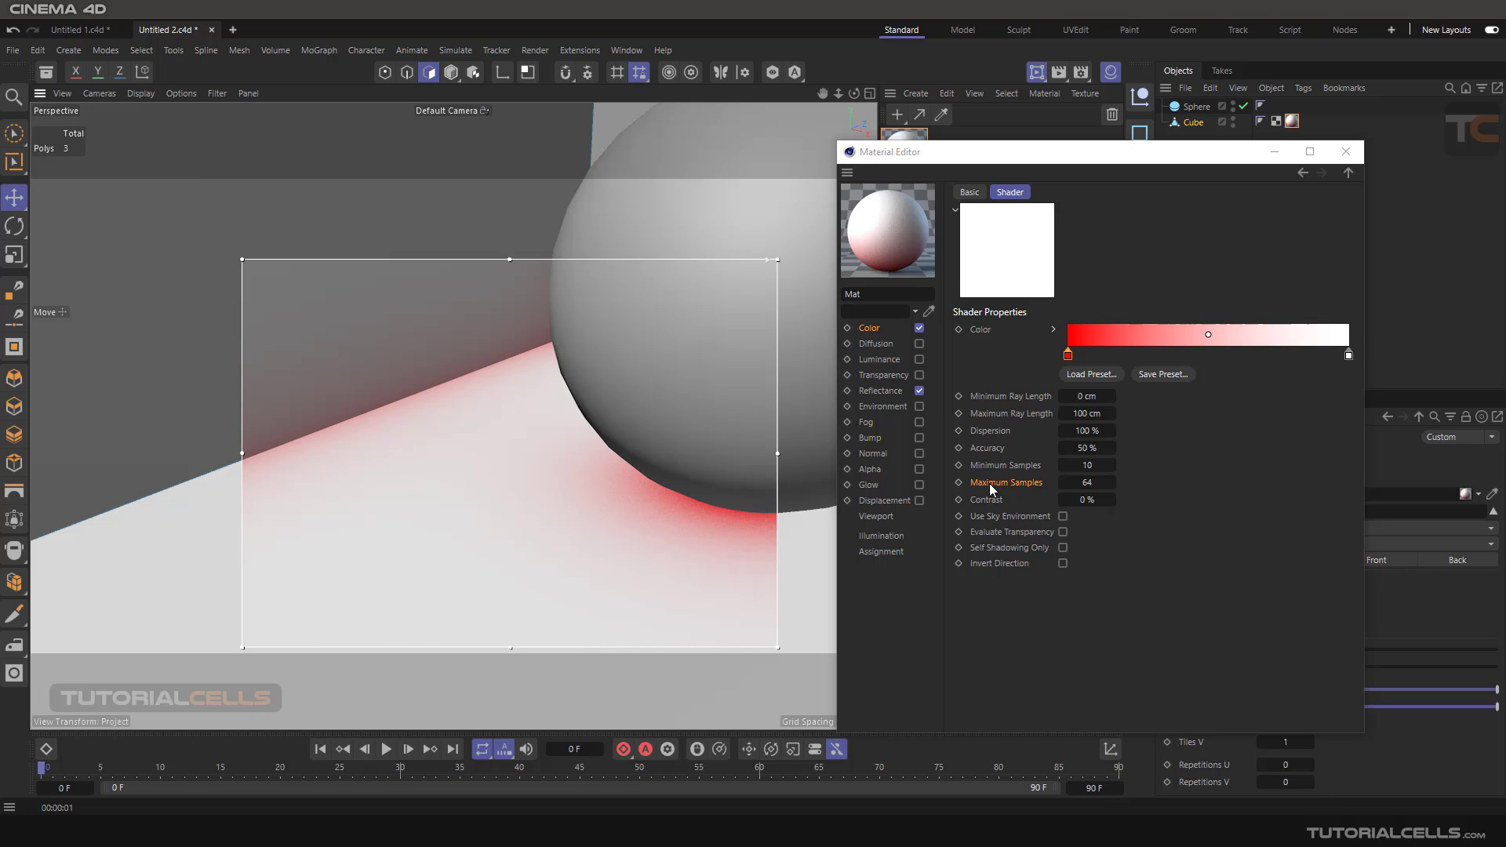
pyautogui.click(1086, 483)
pyautogui.write('400')
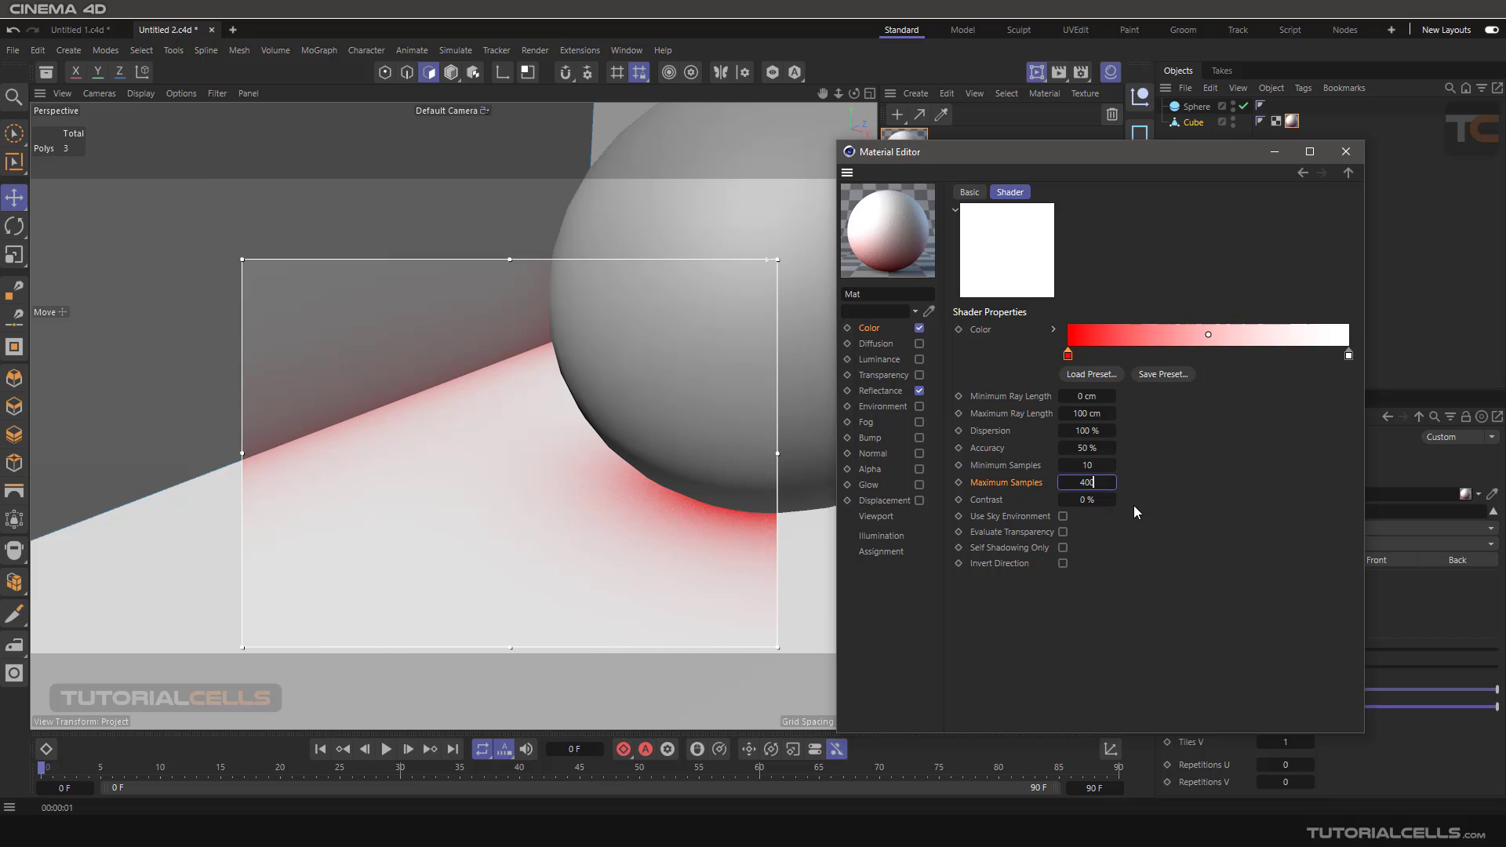
pyautogui.press('Return')
pyautogui.click(990, 506)
pyautogui.moveTo(1112, 500); pyautogui.dragTo(1148, 500)
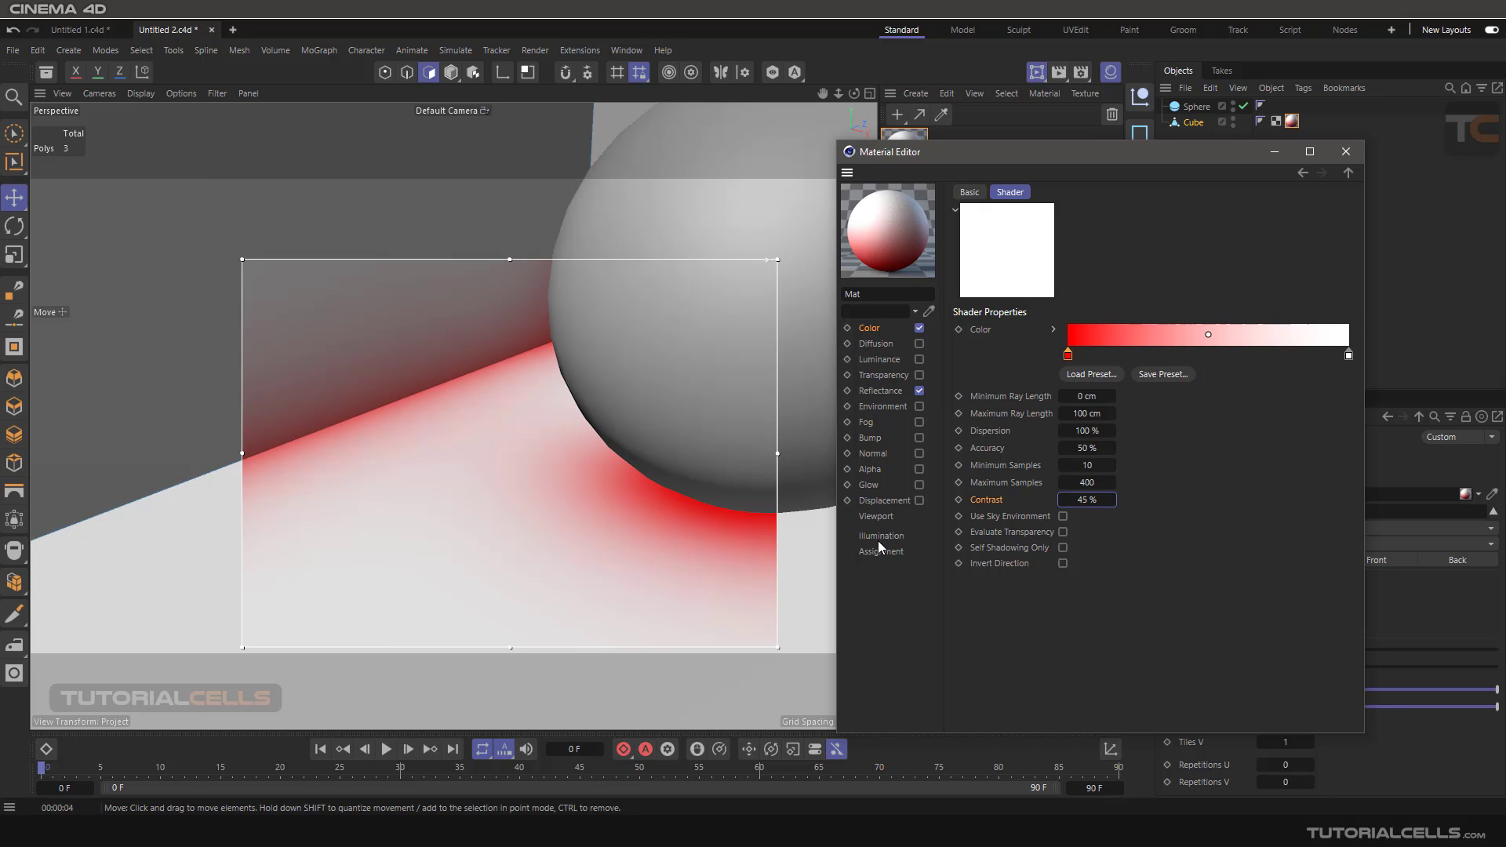
pyautogui.moveTo(1113, 499)
pyautogui.mouseDown()
pyautogui.moveTo(1090, 500)
pyautogui.moveTo(1113, 498)
pyautogui.moveTo(1112, 478)
pyautogui.mouseUp()
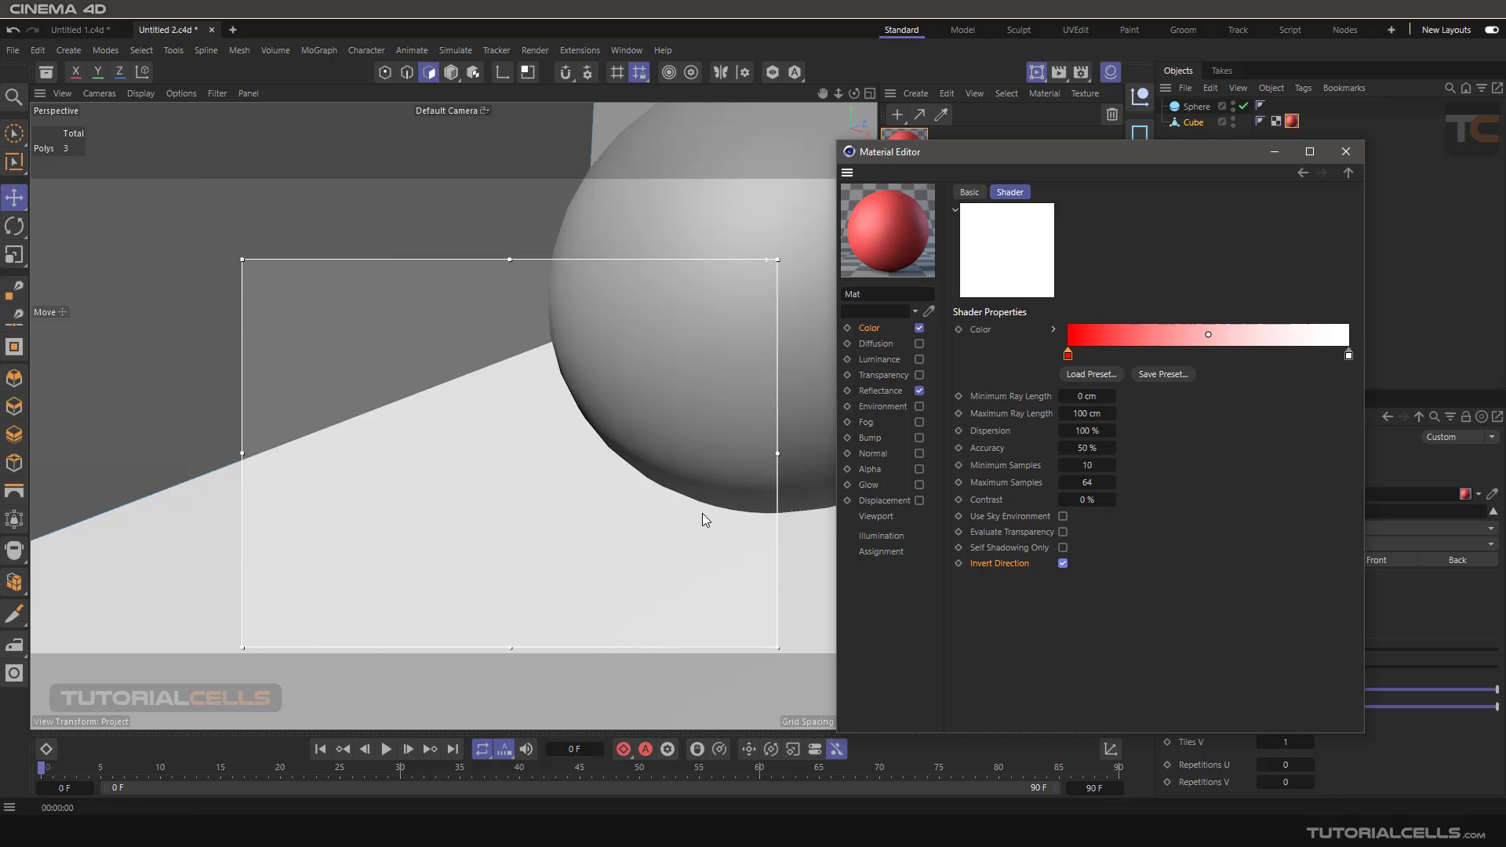
# - Preview the shader around the sphere with Invert Direction enabled, and disable the option again
pyautogui.keyDown('alt'); pyautogui.moveTo(668, 494); pyautogui.dragTo(635, 480); pyautogui.keyUp('alt')
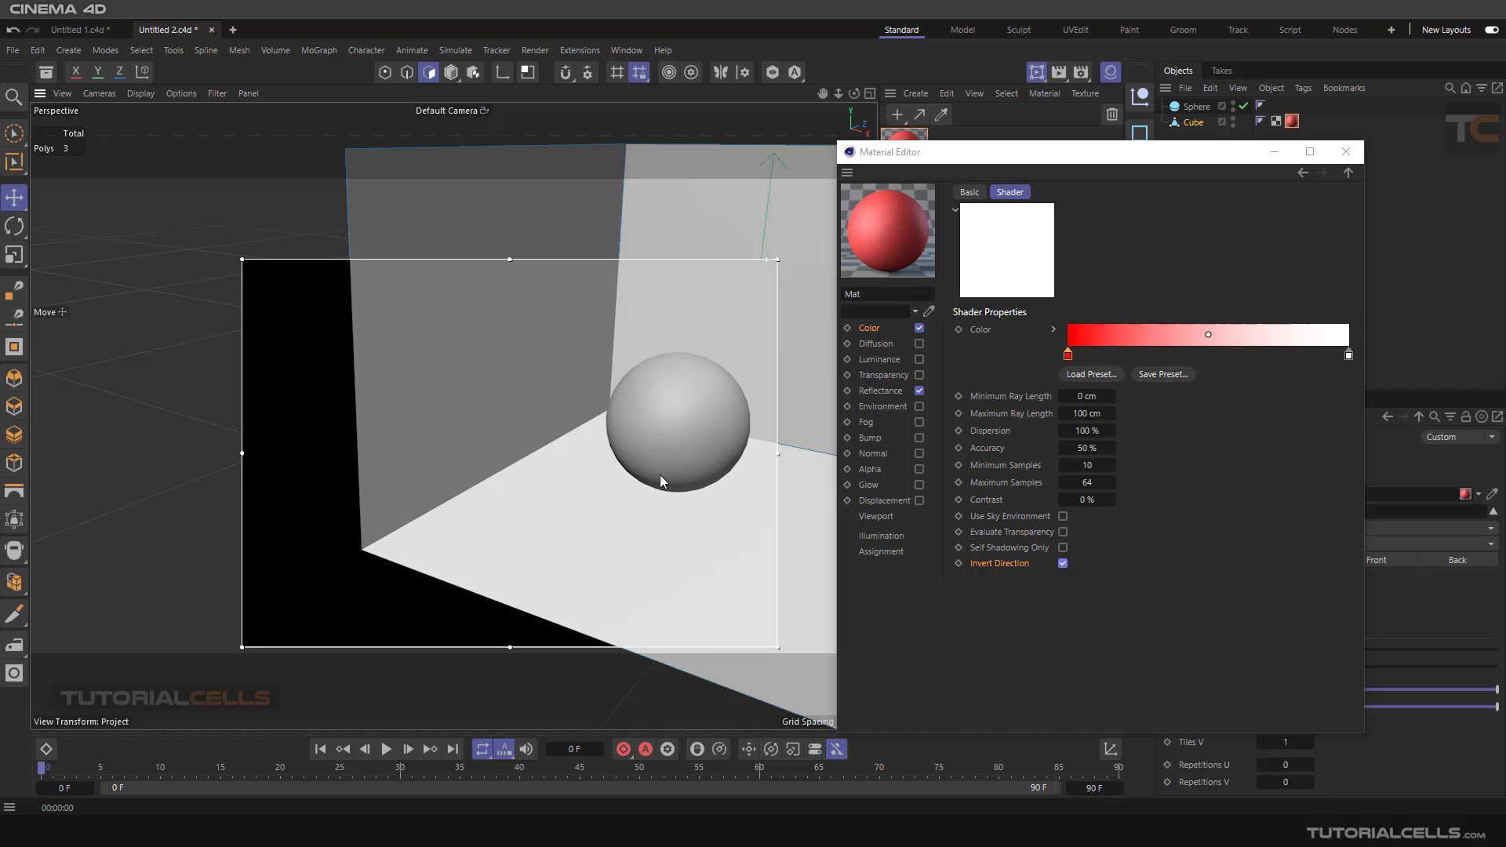
pyautogui.scroll(4, 660, 474)
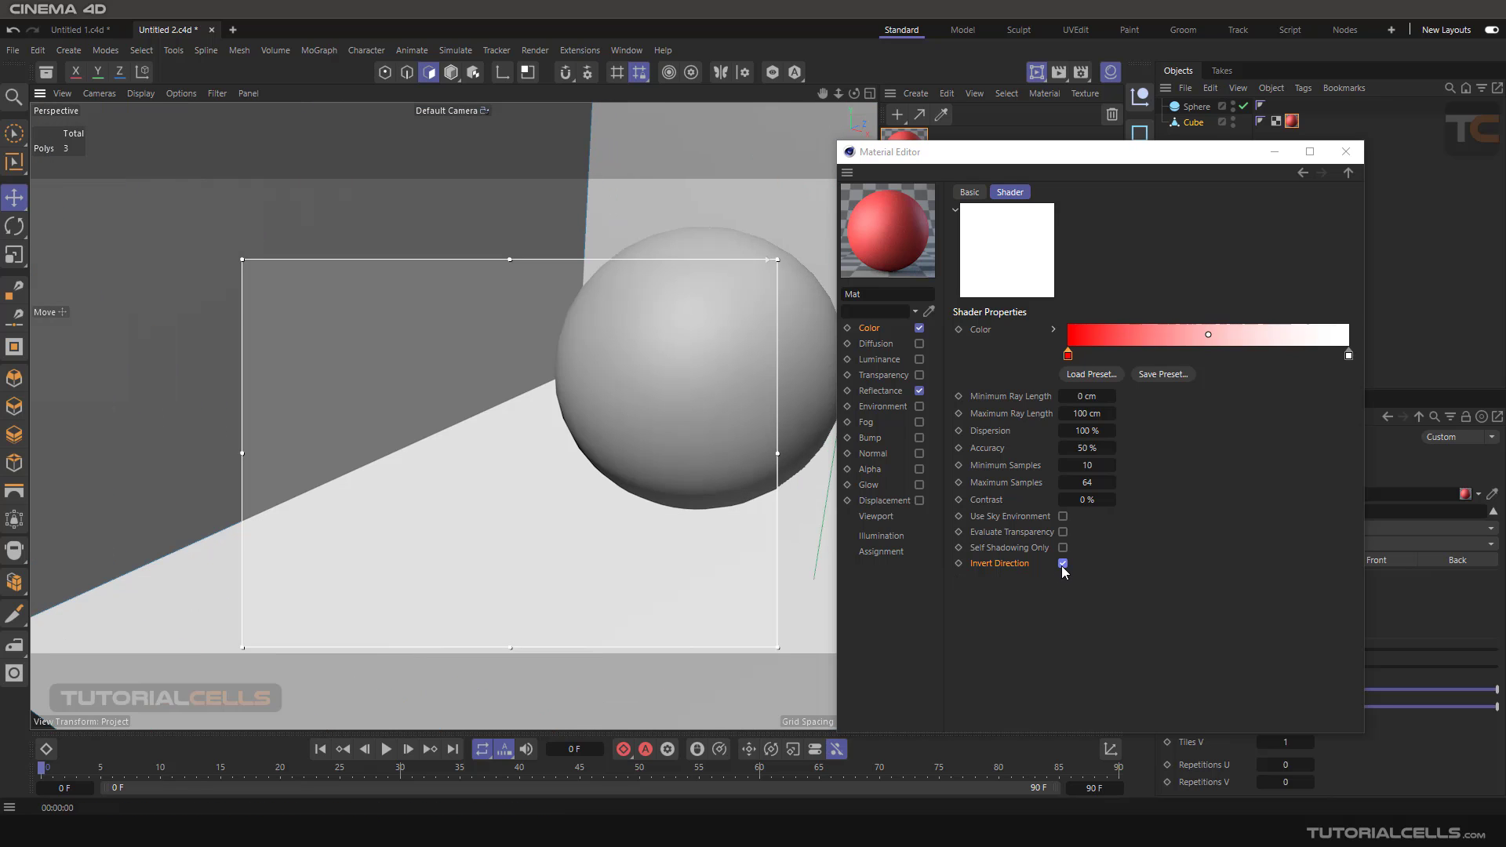
pyautogui.click(1062, 563)
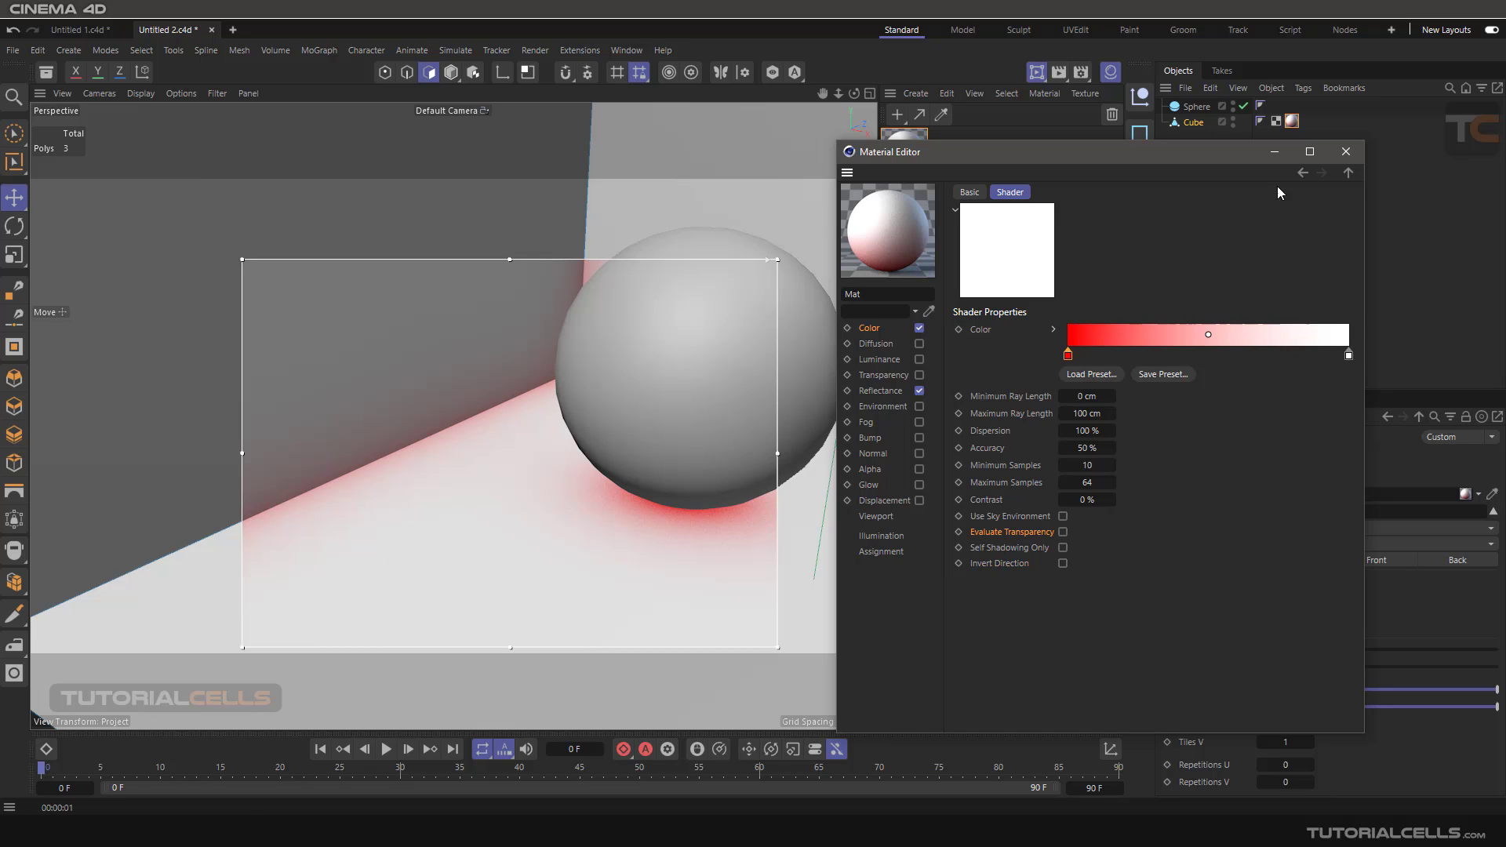
# - Close the Material Editor, create a new standard material and apply it to the sphere
pyautogui.click(1346, 152)
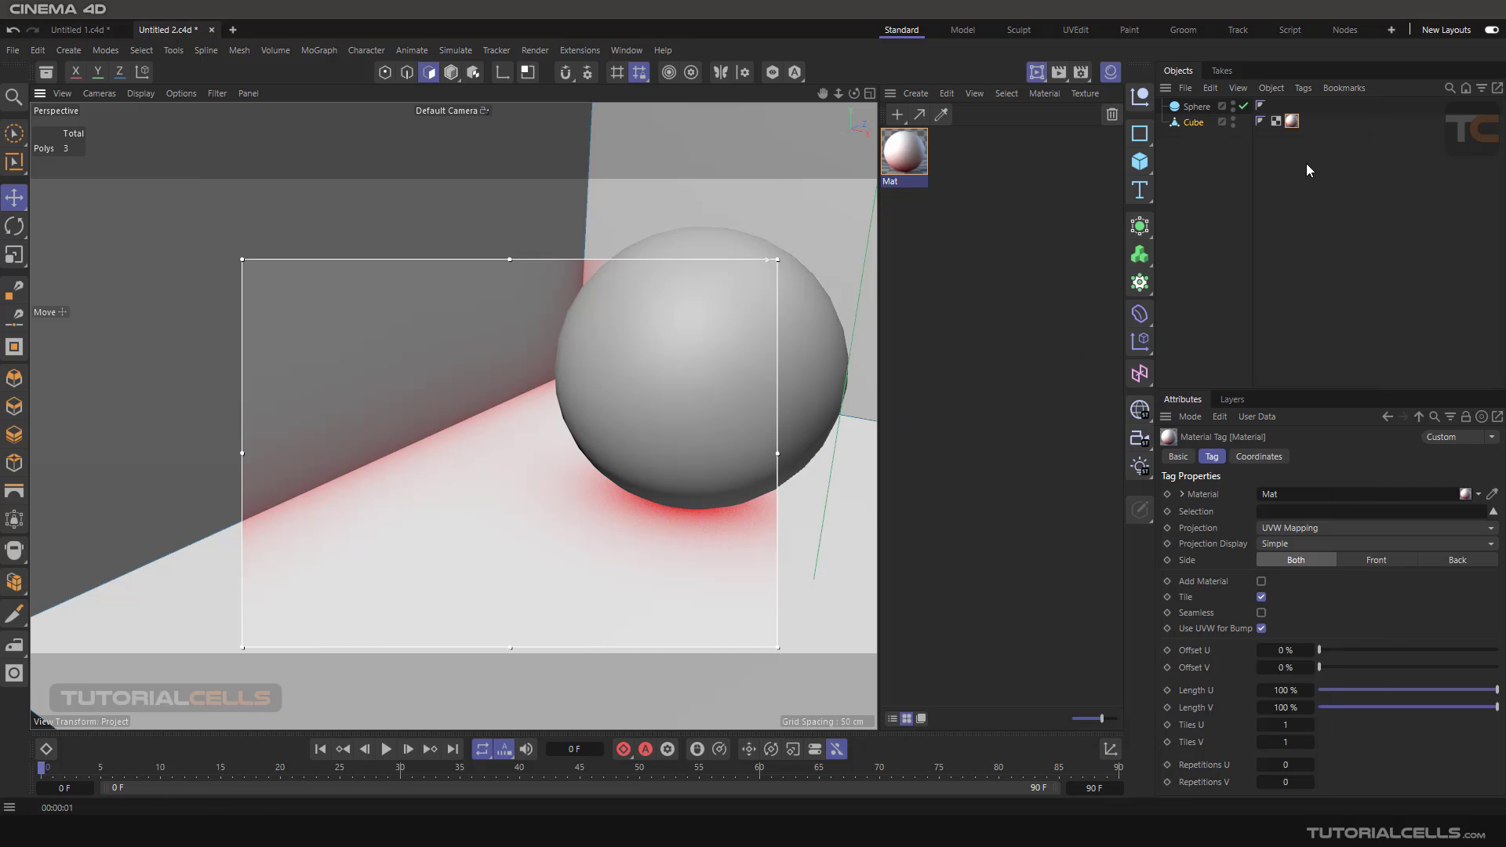
pyautogui.click(896, 115)
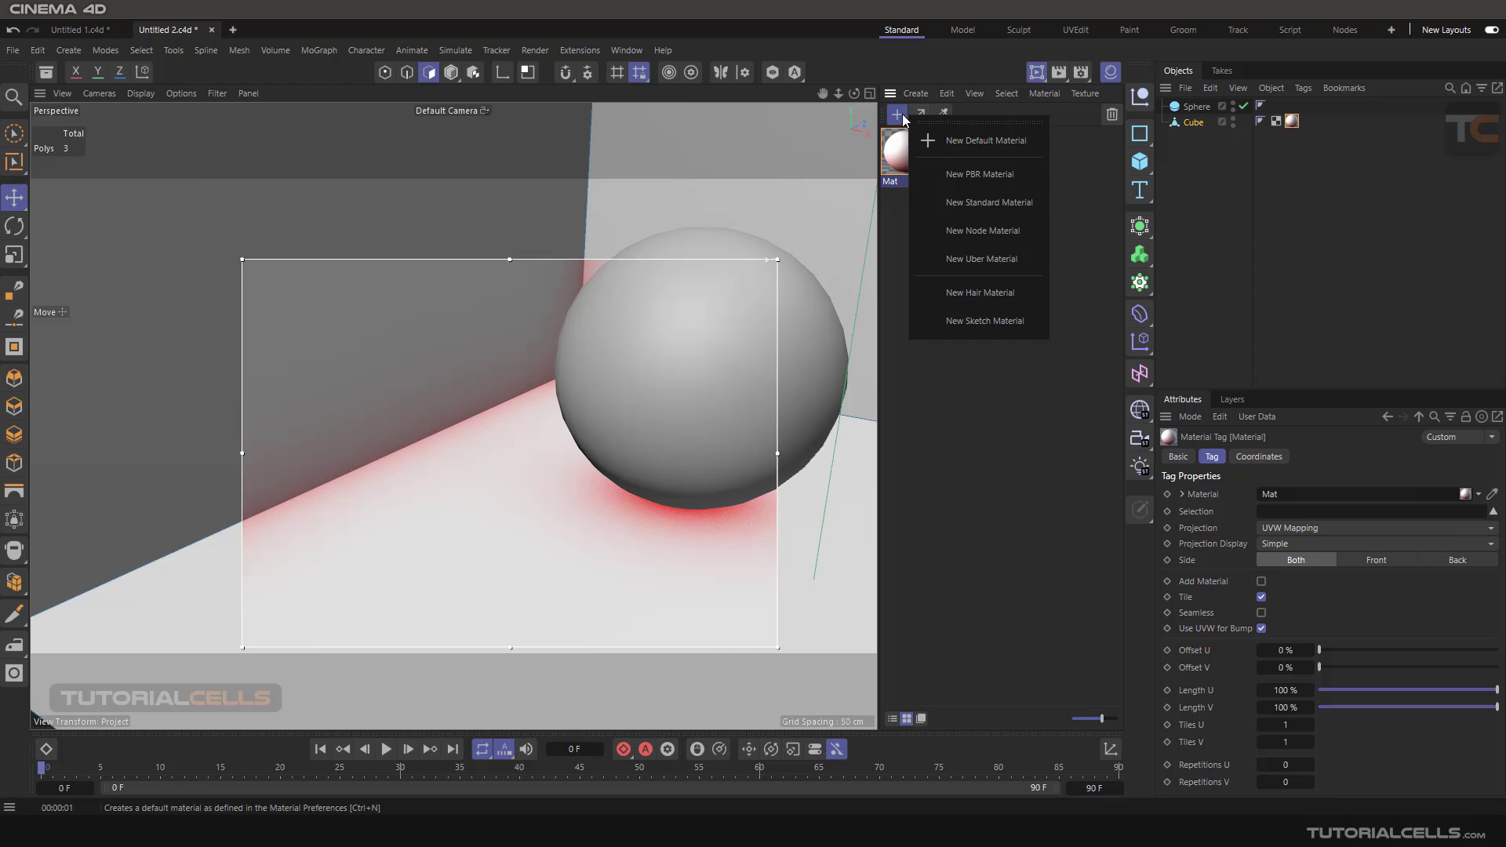
pyautogui.click(969, 211)
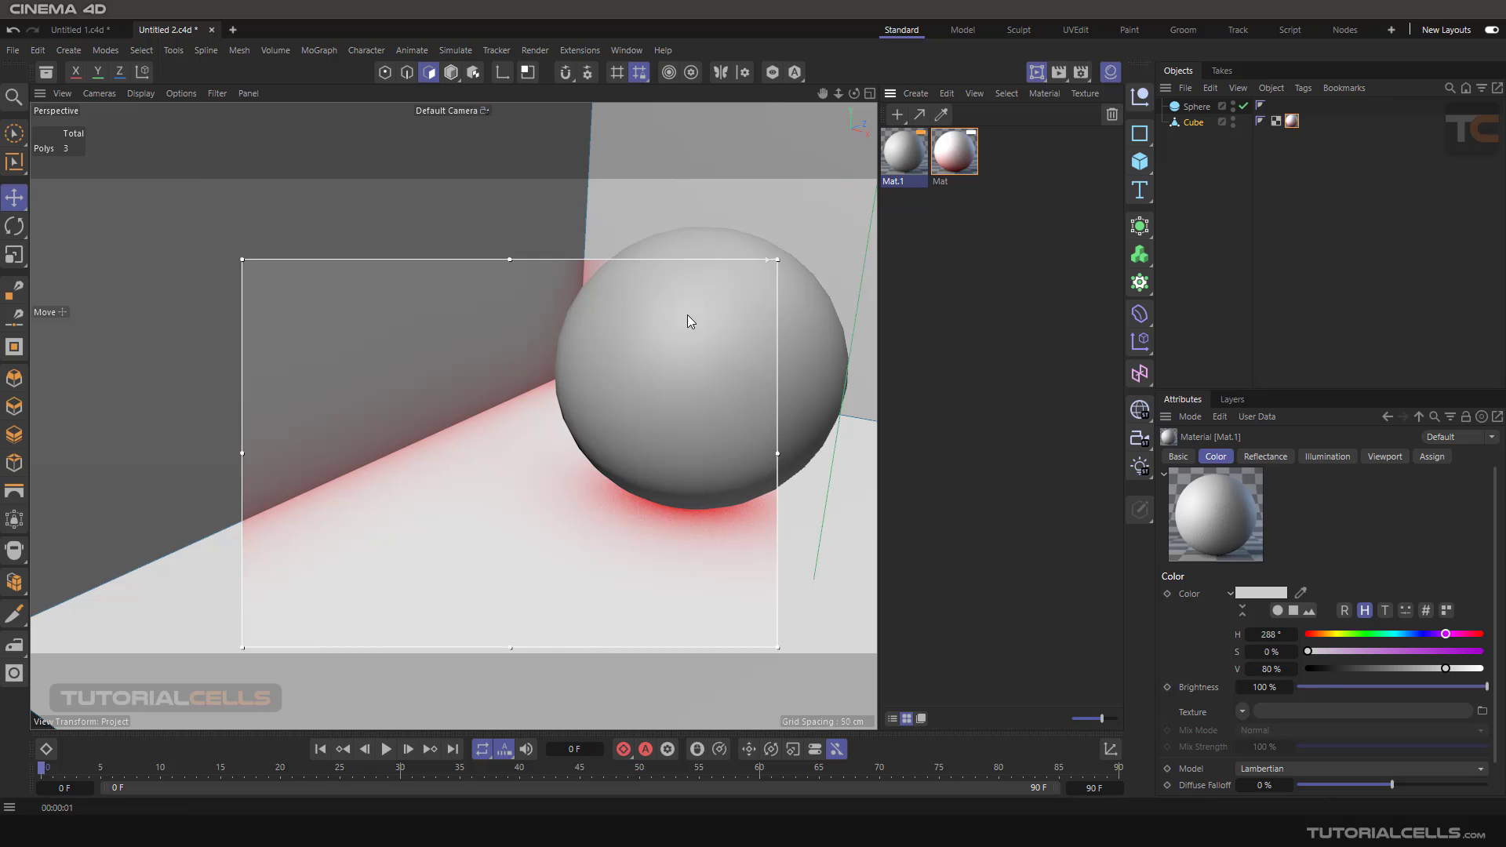
pyautogui.moveTo(688, 316); pyautogui.dragTo(689, 322)
pyautogui.middleClick(686, 362)
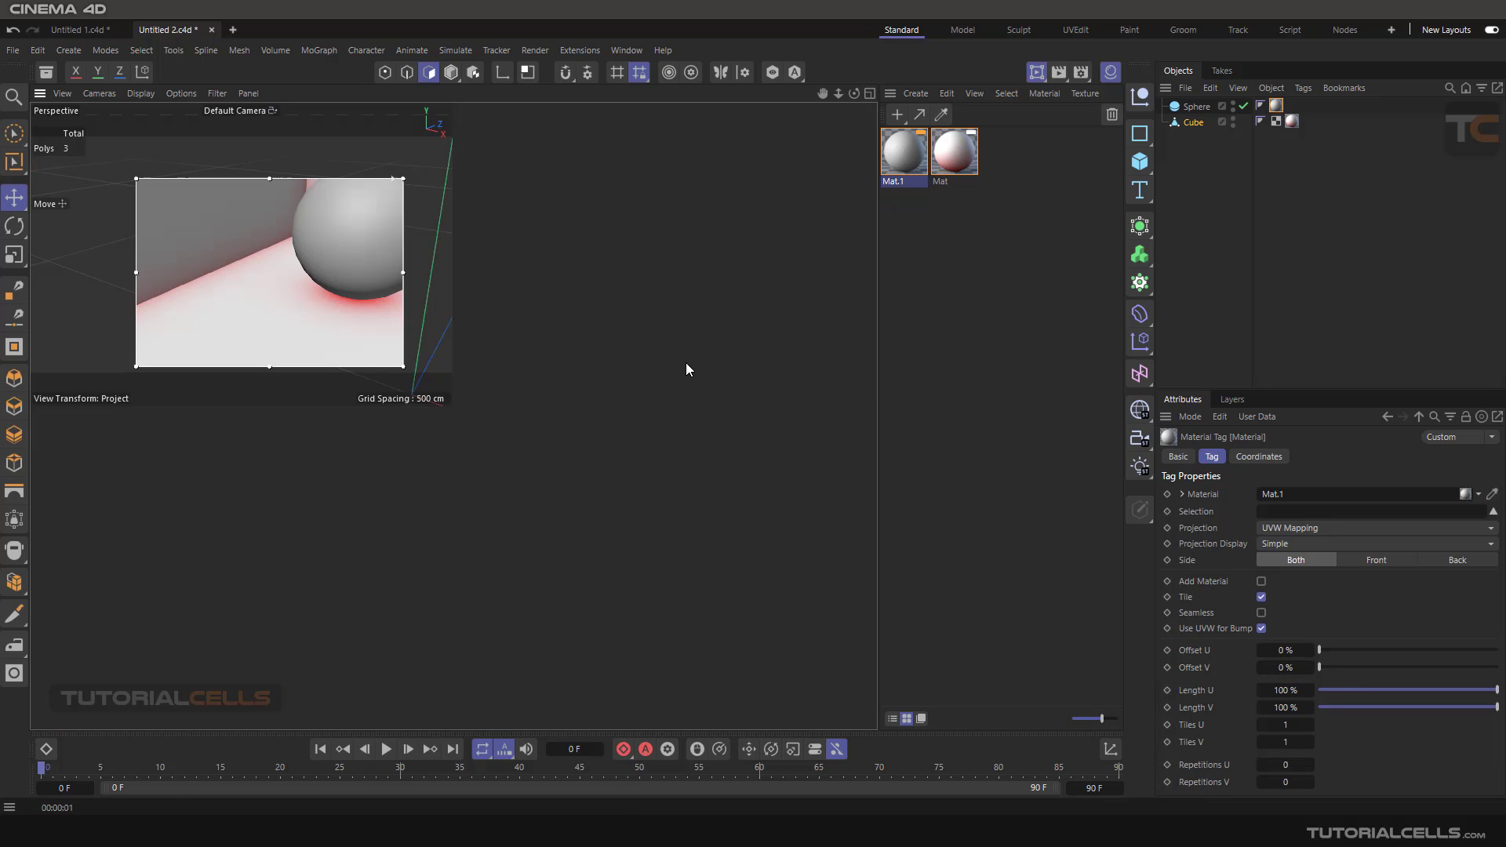
pyautogui.middleClick(314, 248)
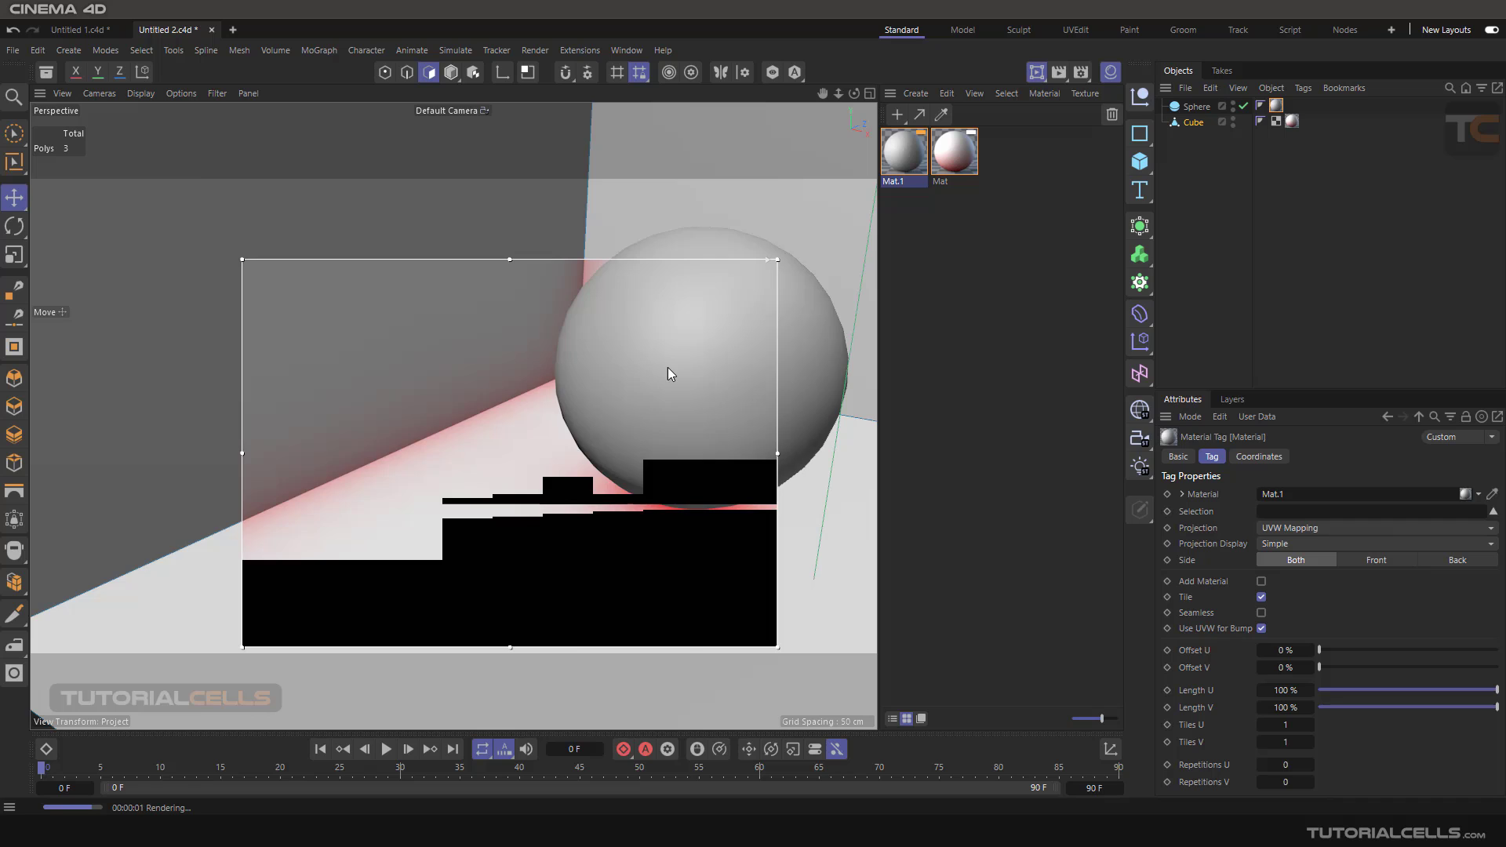
pyautogui.keyDown('alt'); pyautogui.moveTo(668, 370); pyautogui.dragTo(503, 419, button='middle'); pyautogui.keyUp('alt')
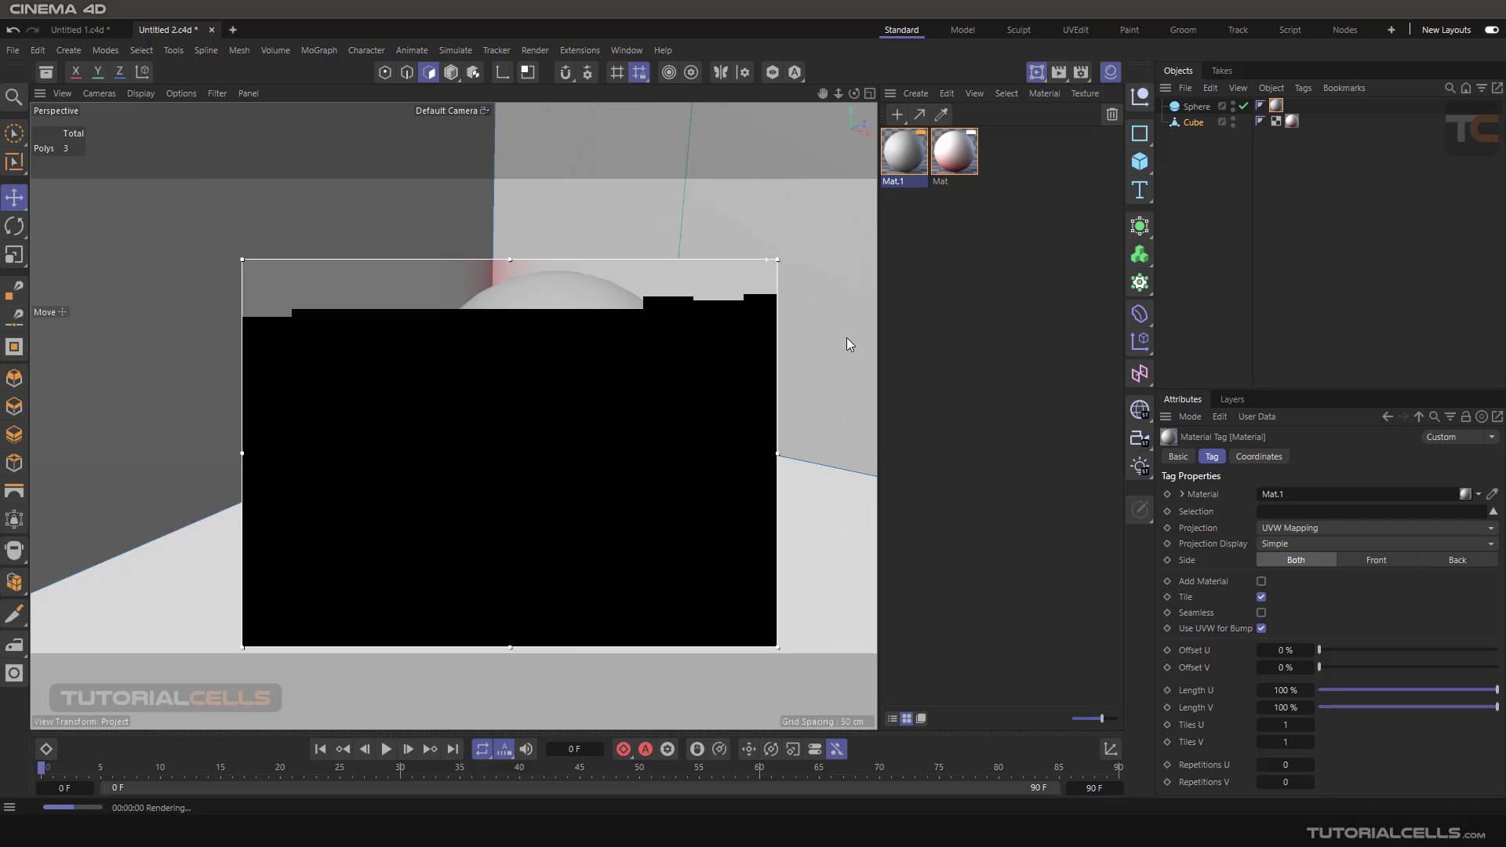
# - Enable the Transparency channel in the sphere's material, Mat.1
pyautogui.doubleClick(902, 154)
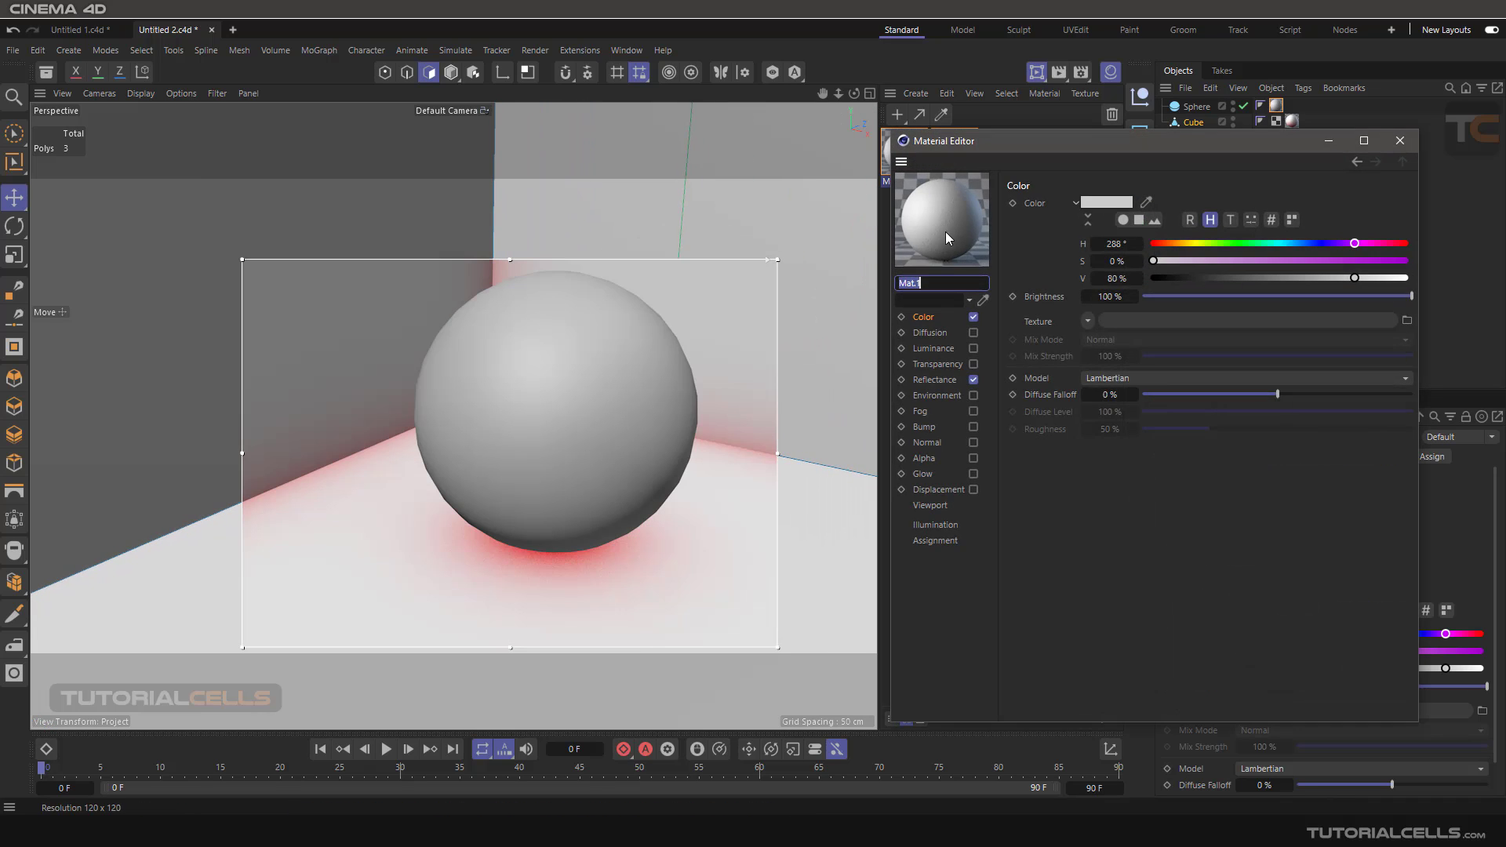
pyautogui.click(932, 366)
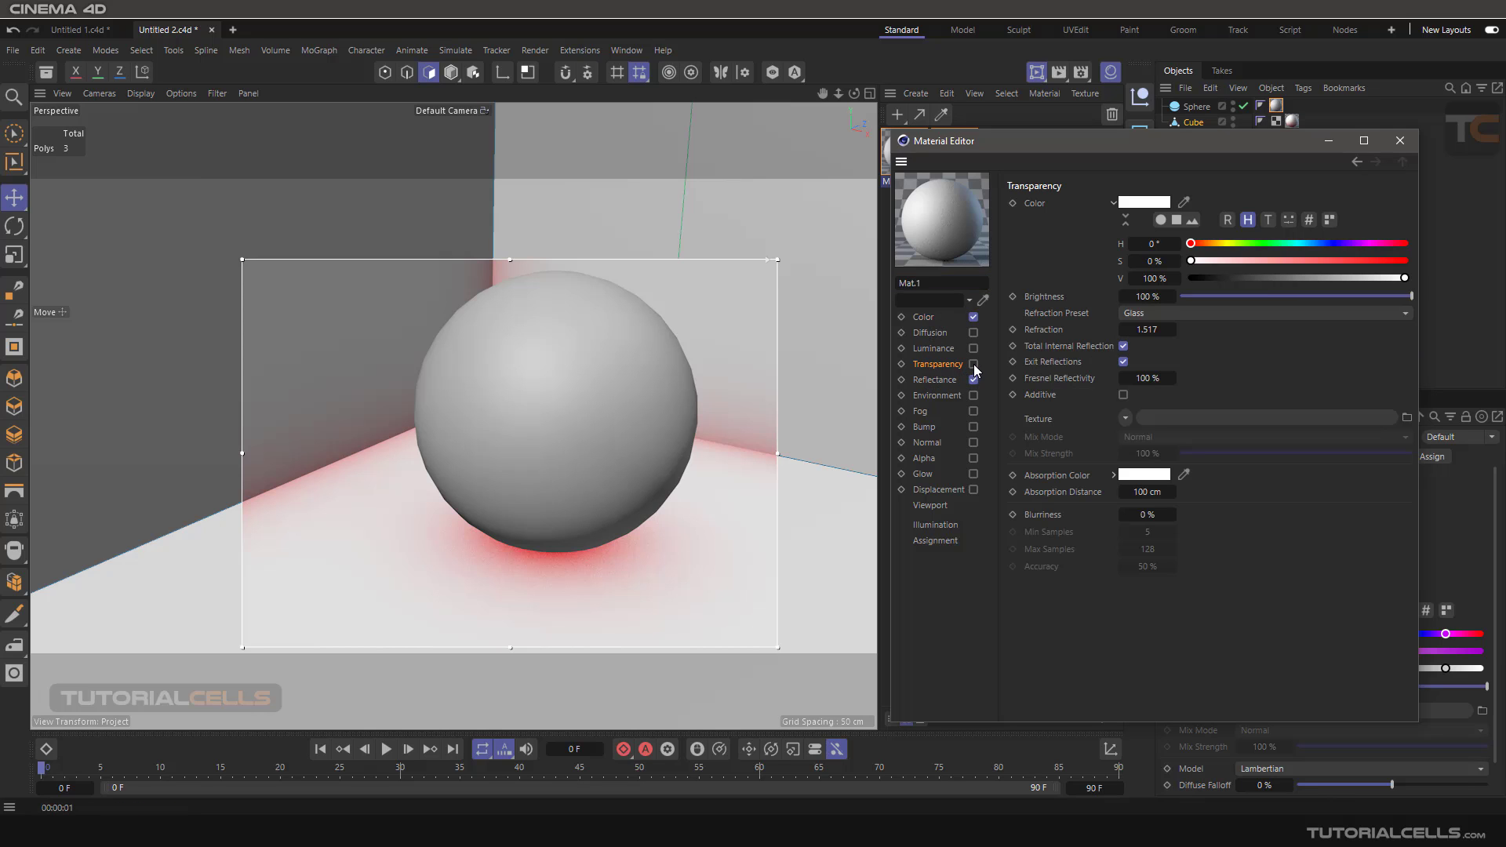
pyautogui.click(973, 364)
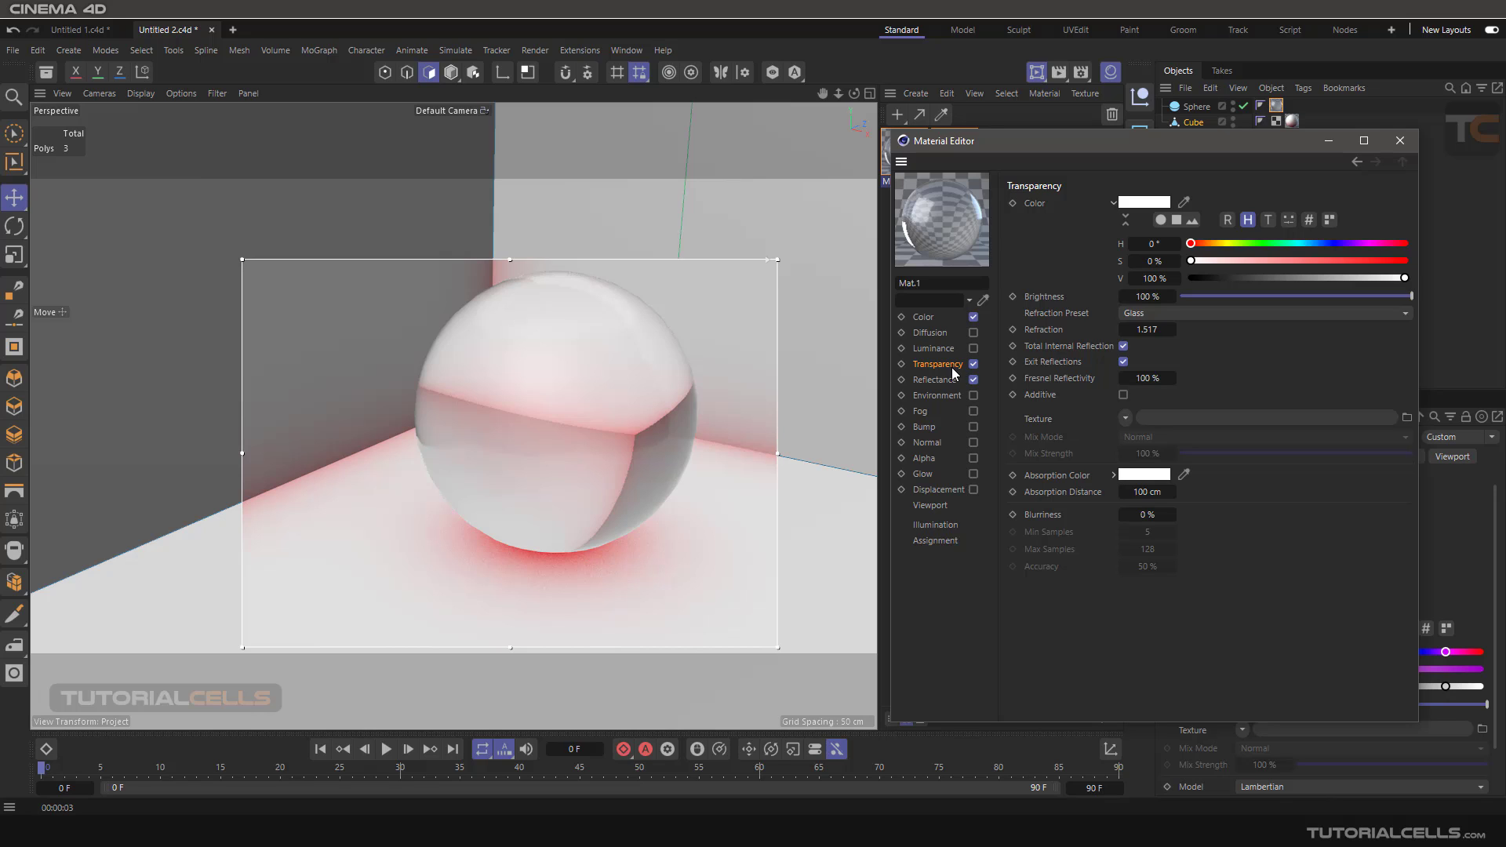
# - Try a transparency brightness of 56% with the Glass preset kept, return it to 100%, and close the Material Editor
pyautogui.click(1179, 313)
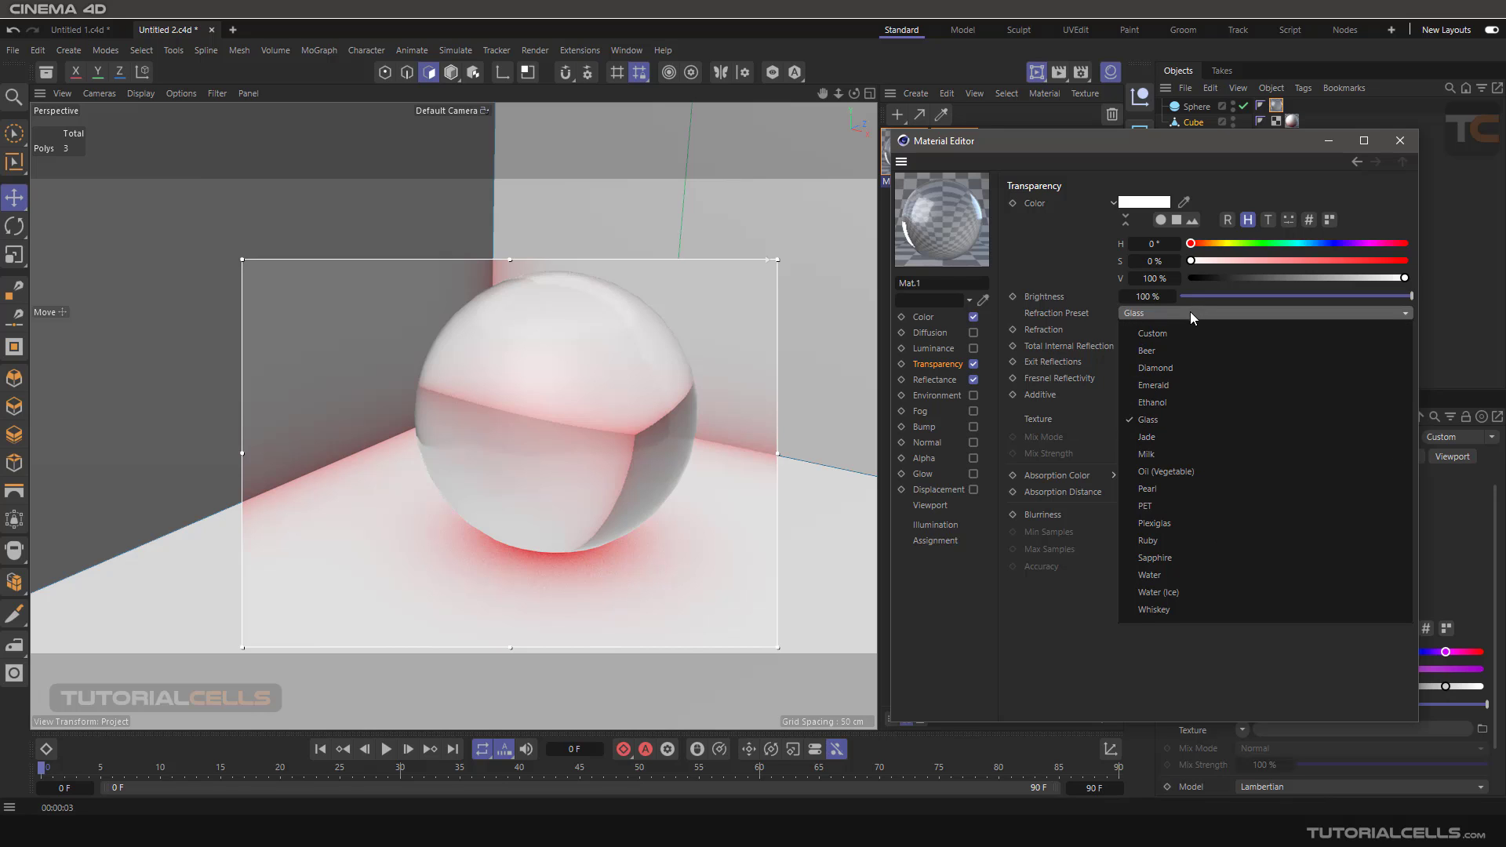
pyautogui.click(1189, 313)
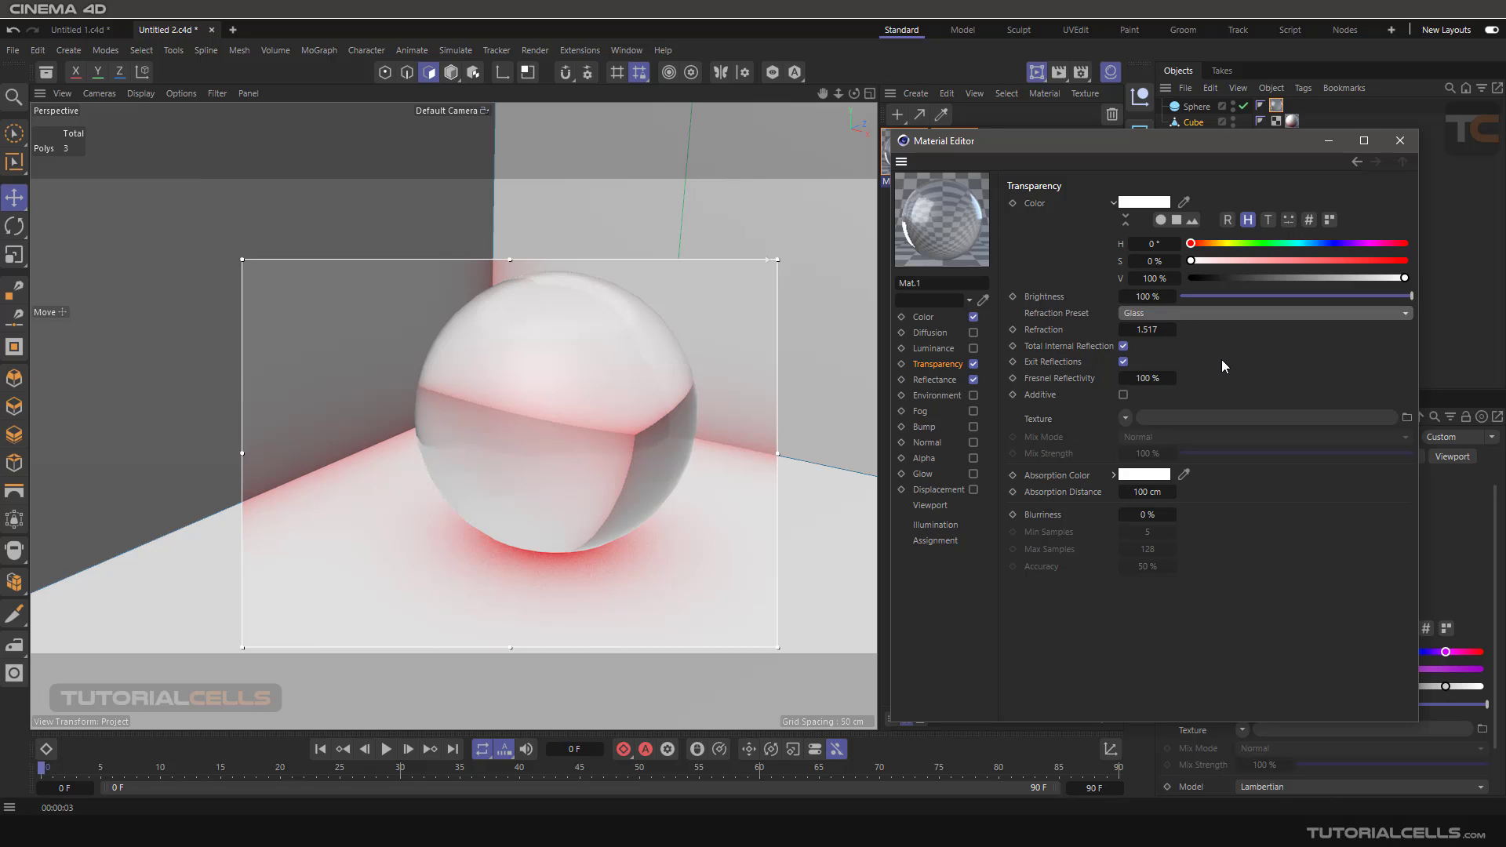
pyautogui.click(1309, 296)
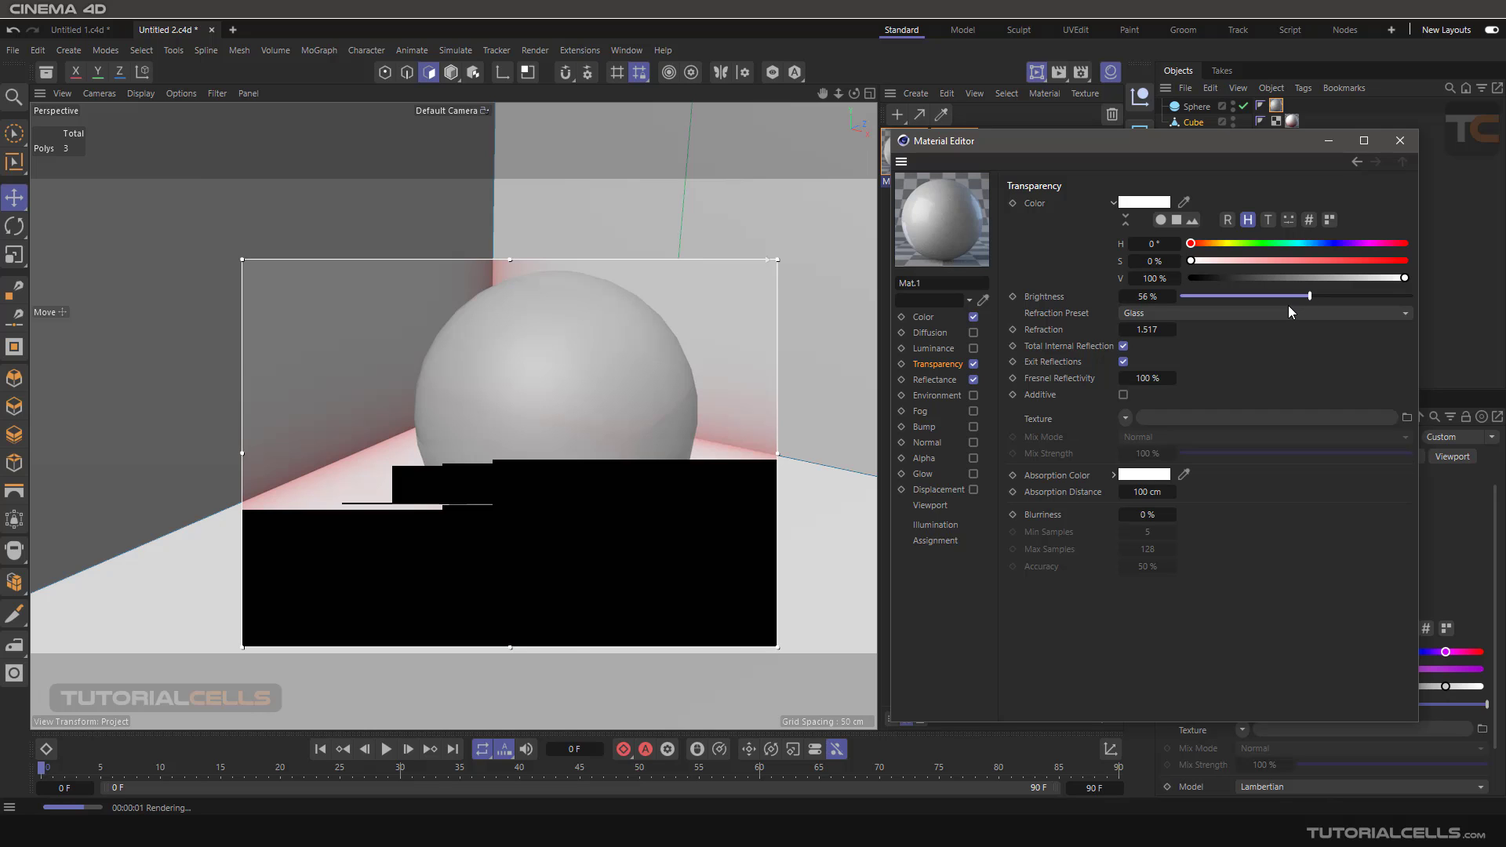
pyautogui.moveTo(1308, 296); pyautogui.dragTo(1428, 297)
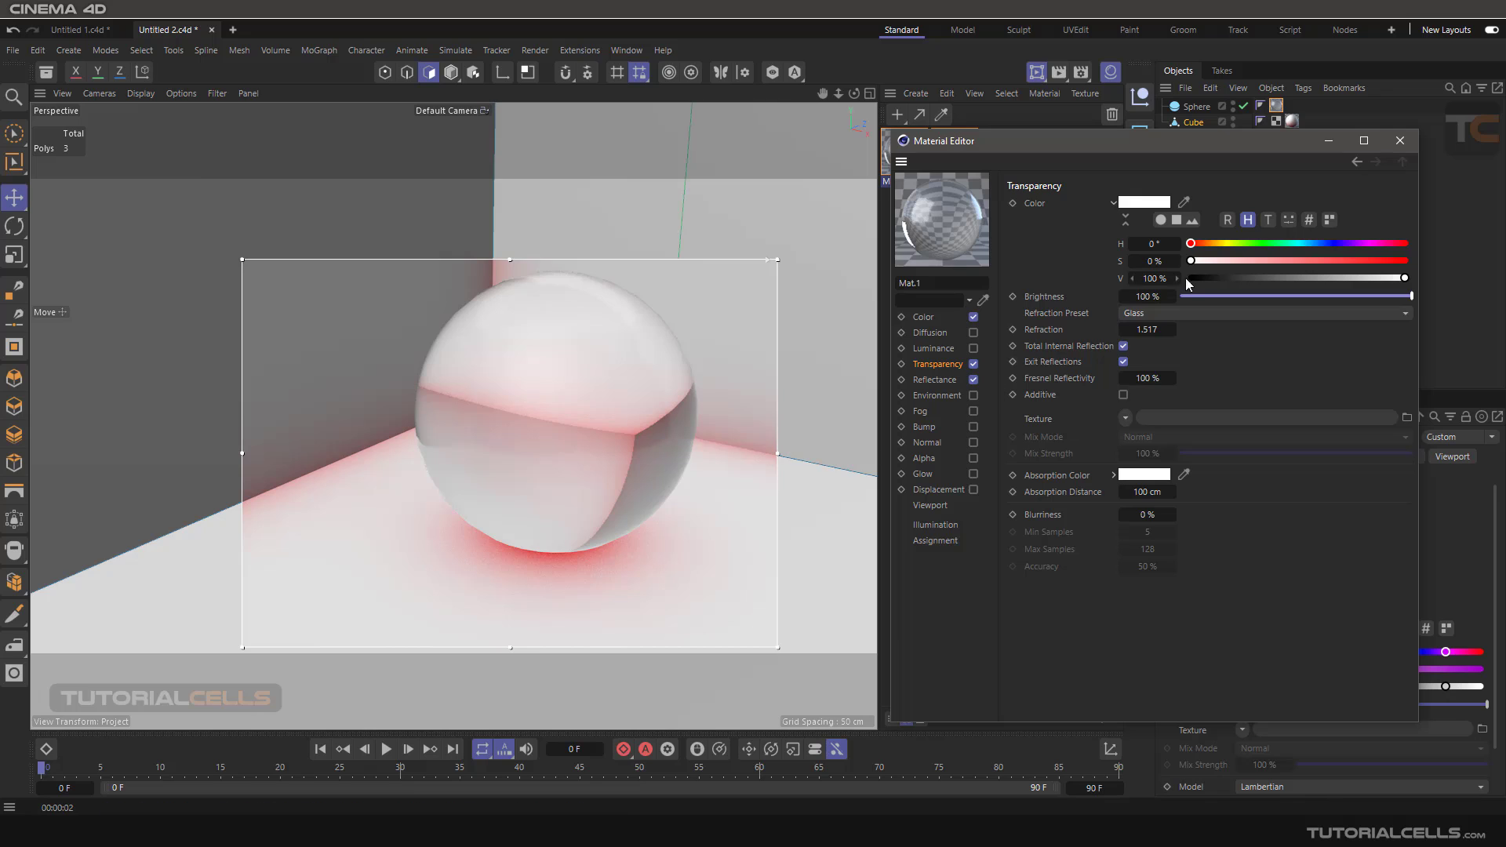
pyautogui.click(1399, 141)
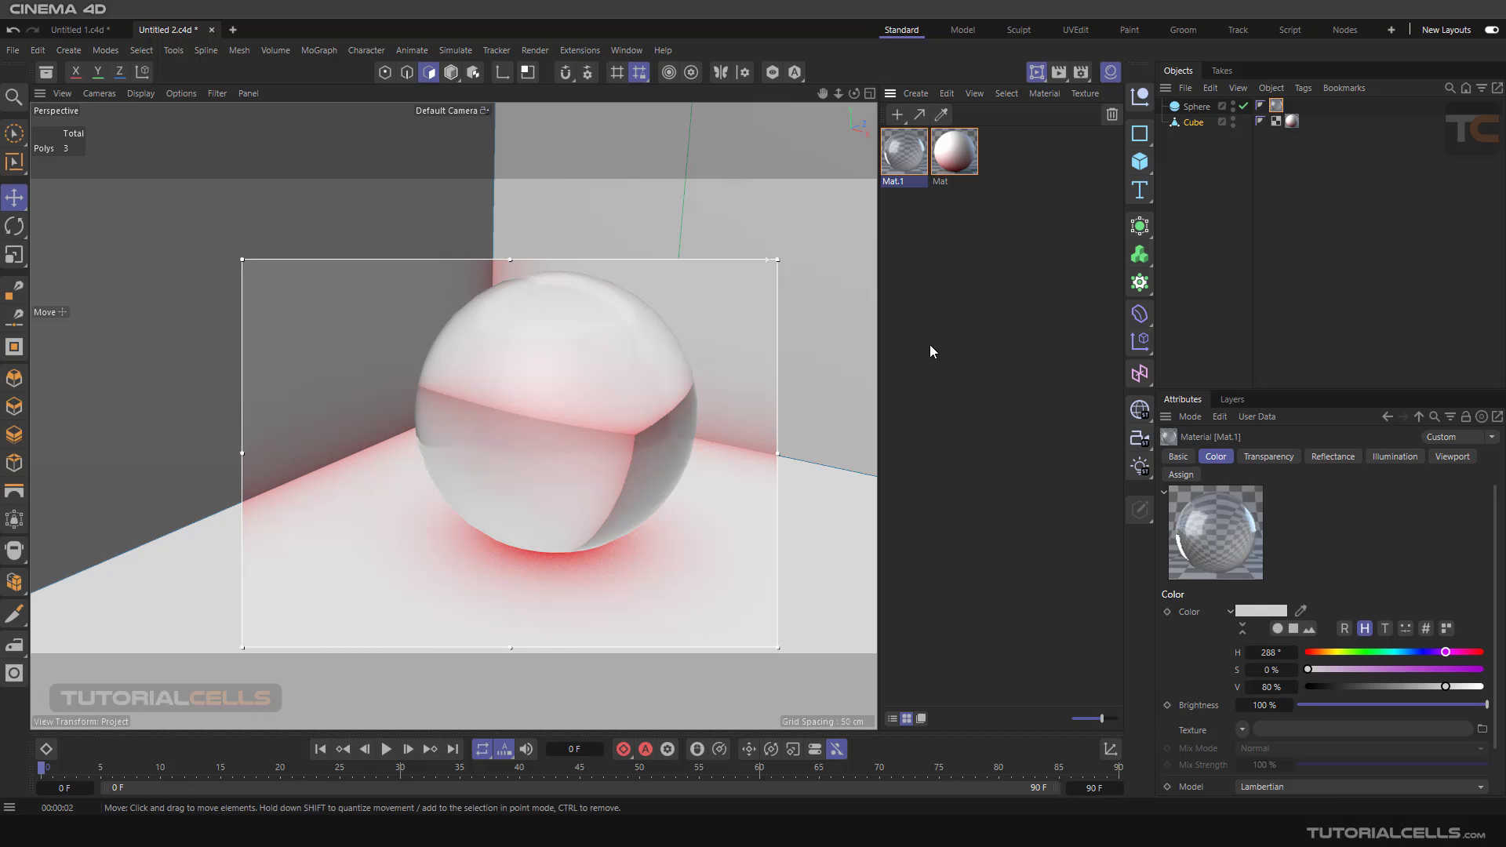
# - Open the Ambient Occlusion shader settings in the colour channel of the cube's material, Mat
pyautogui.doubleClick(965, 161)
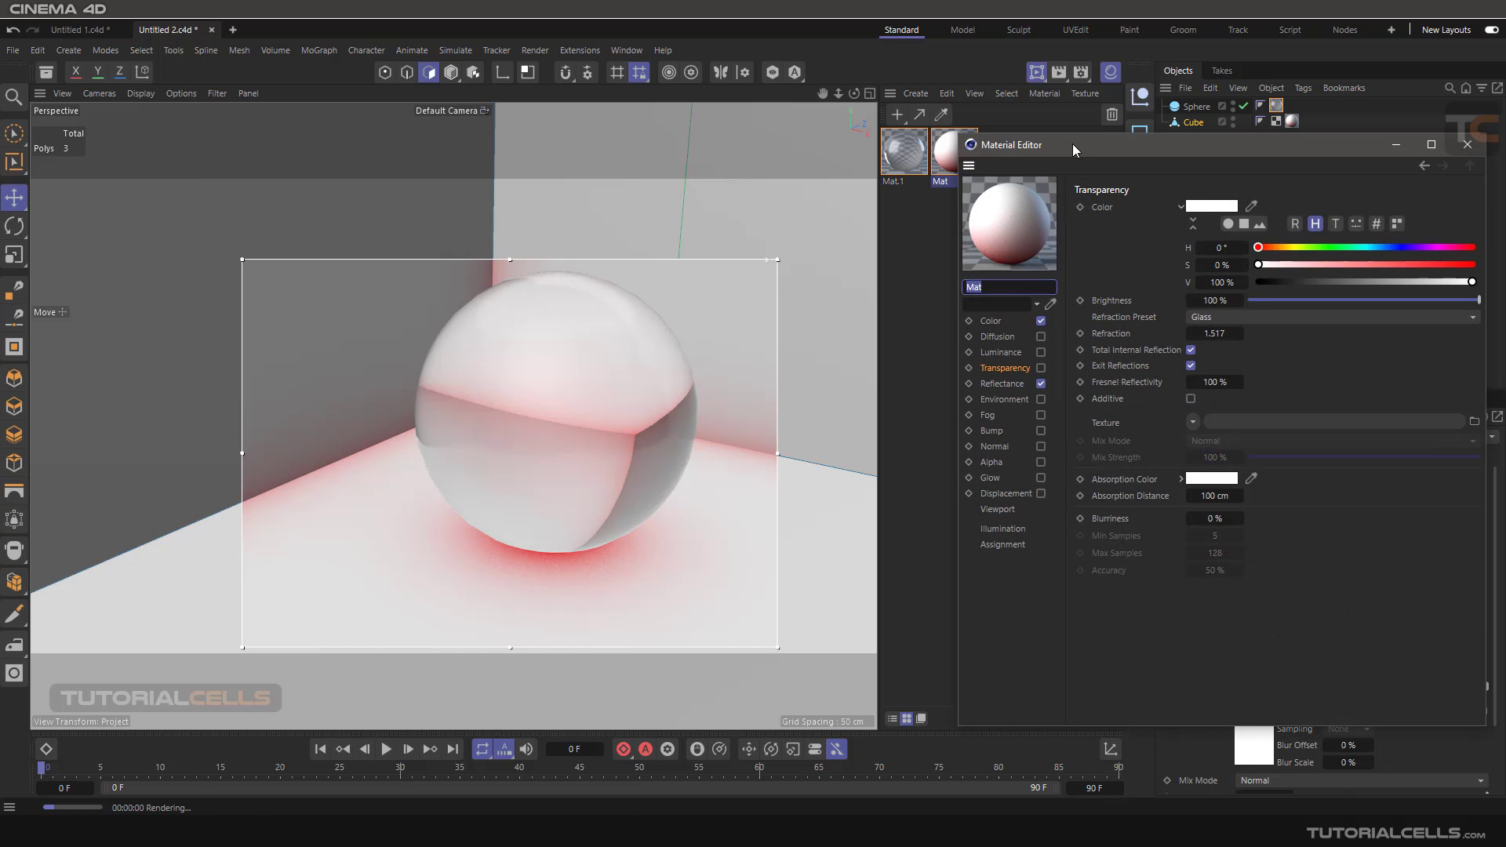
pyautogui.moveTo(1072, 143); pyautogui.dragTo(972, 142)
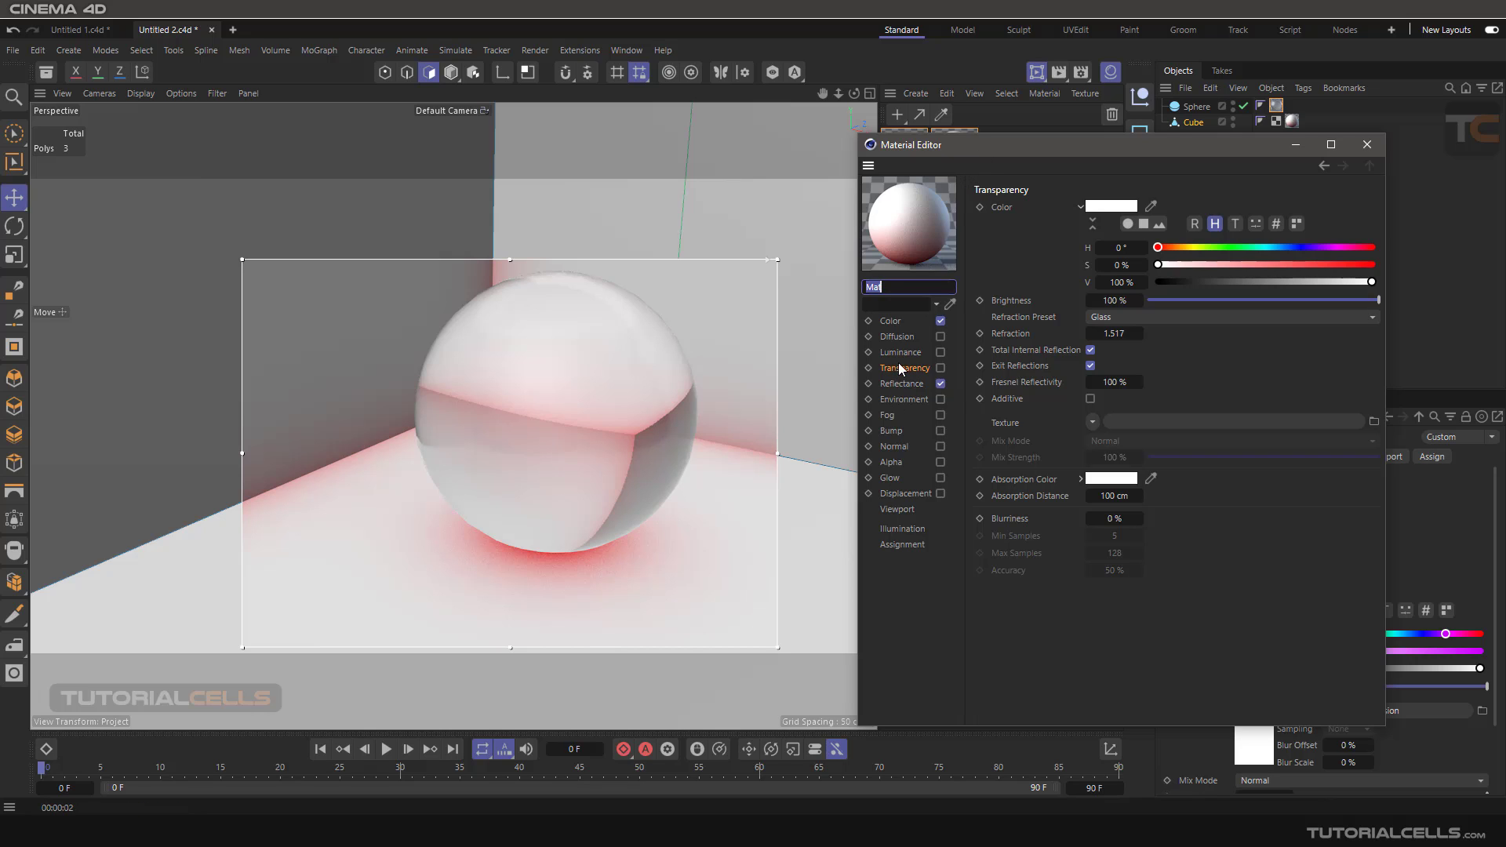
pyautogui.click(891, 322)
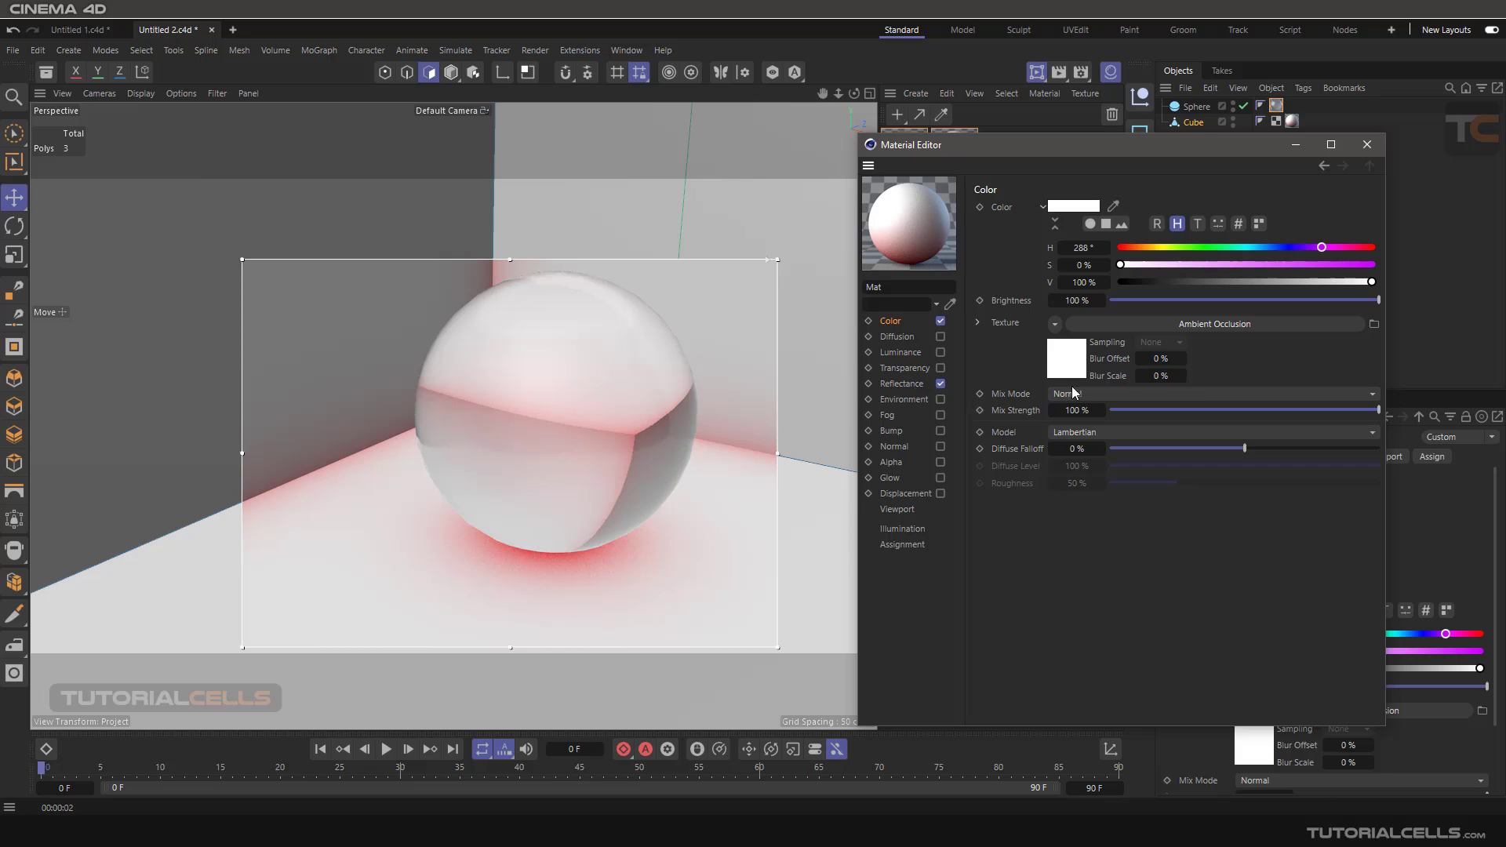
pyautogui.click(1125, 322)
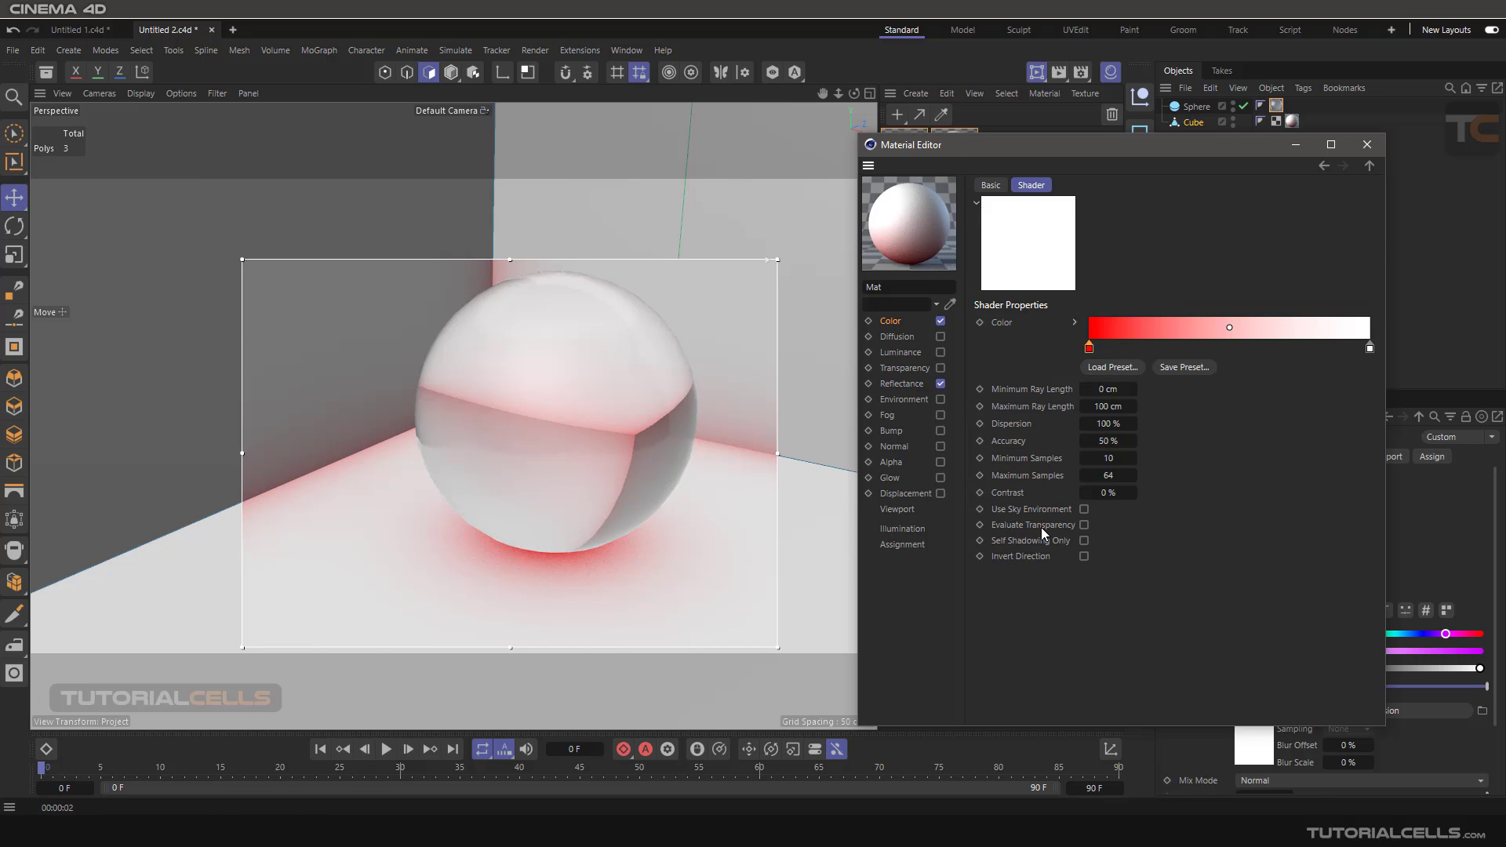
# - Render the scene with the transparent sphere to the Picture Viewer, inspect the whole image, and close the viewer
pyautogui.click(1056, 73)
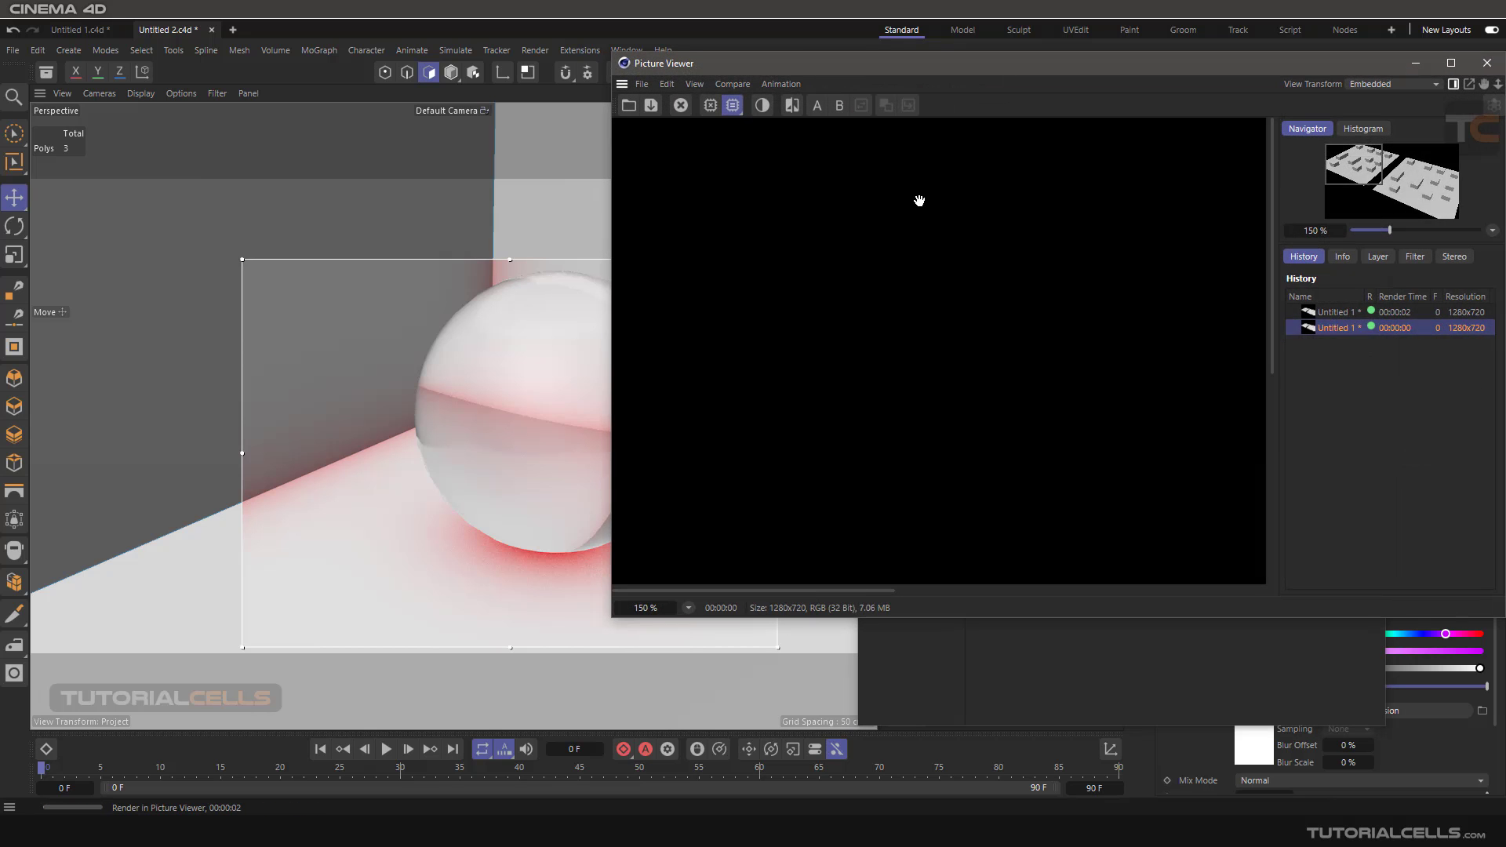
pyautogui.moveTo(1004, 64); pyautogui.dragTo(733, 116)
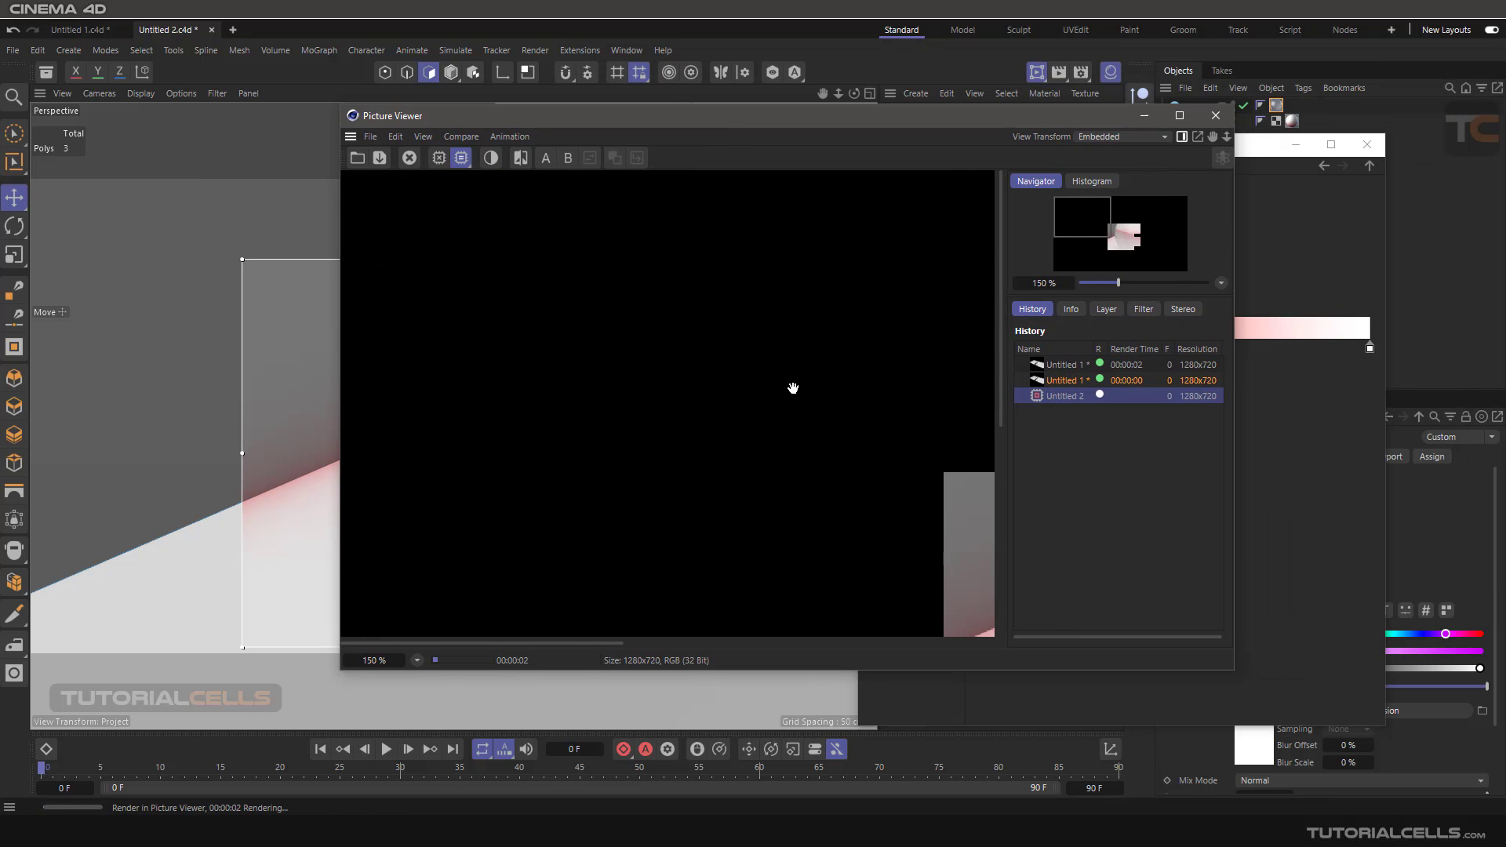
pyautogui.scroll(-4, 795, 416)
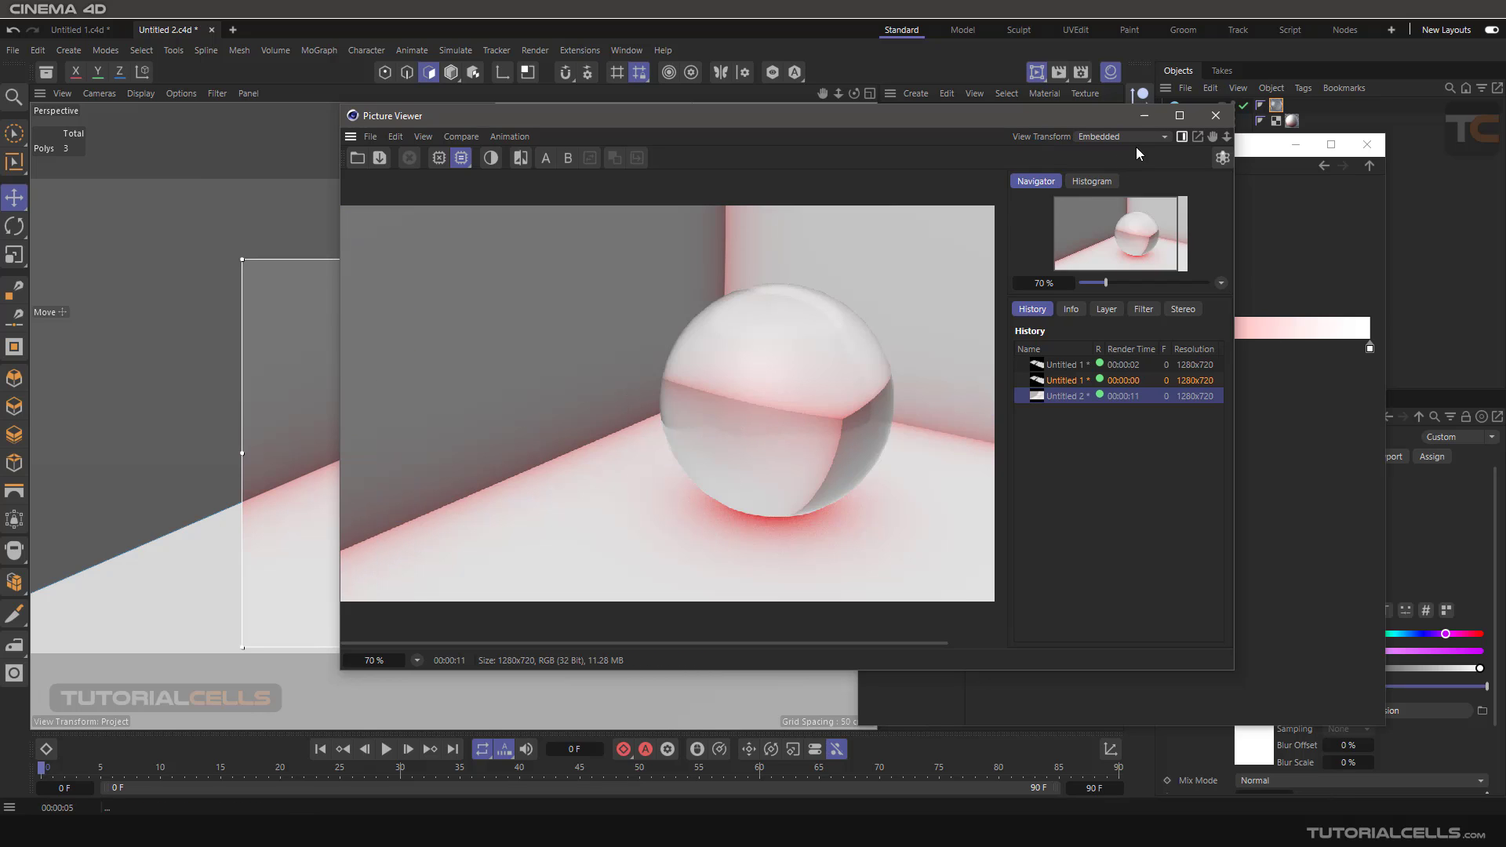
pyautogui.click(1216, 116)
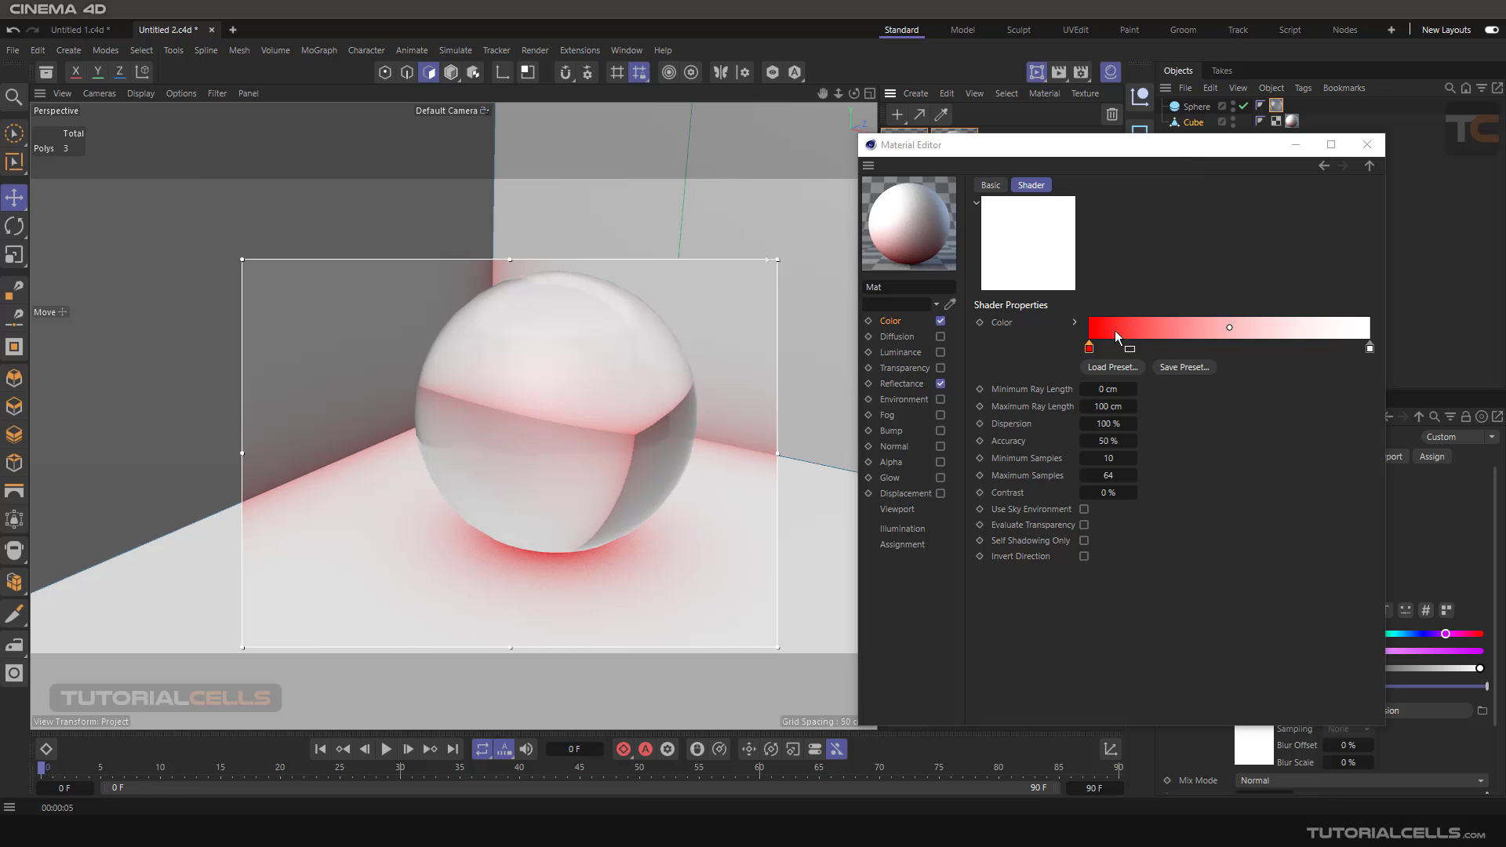
# - Preview the shader around the transparent sphere with Evaluate Transparency enabled, and disable the option again
pyautogui.click(1084, 525)
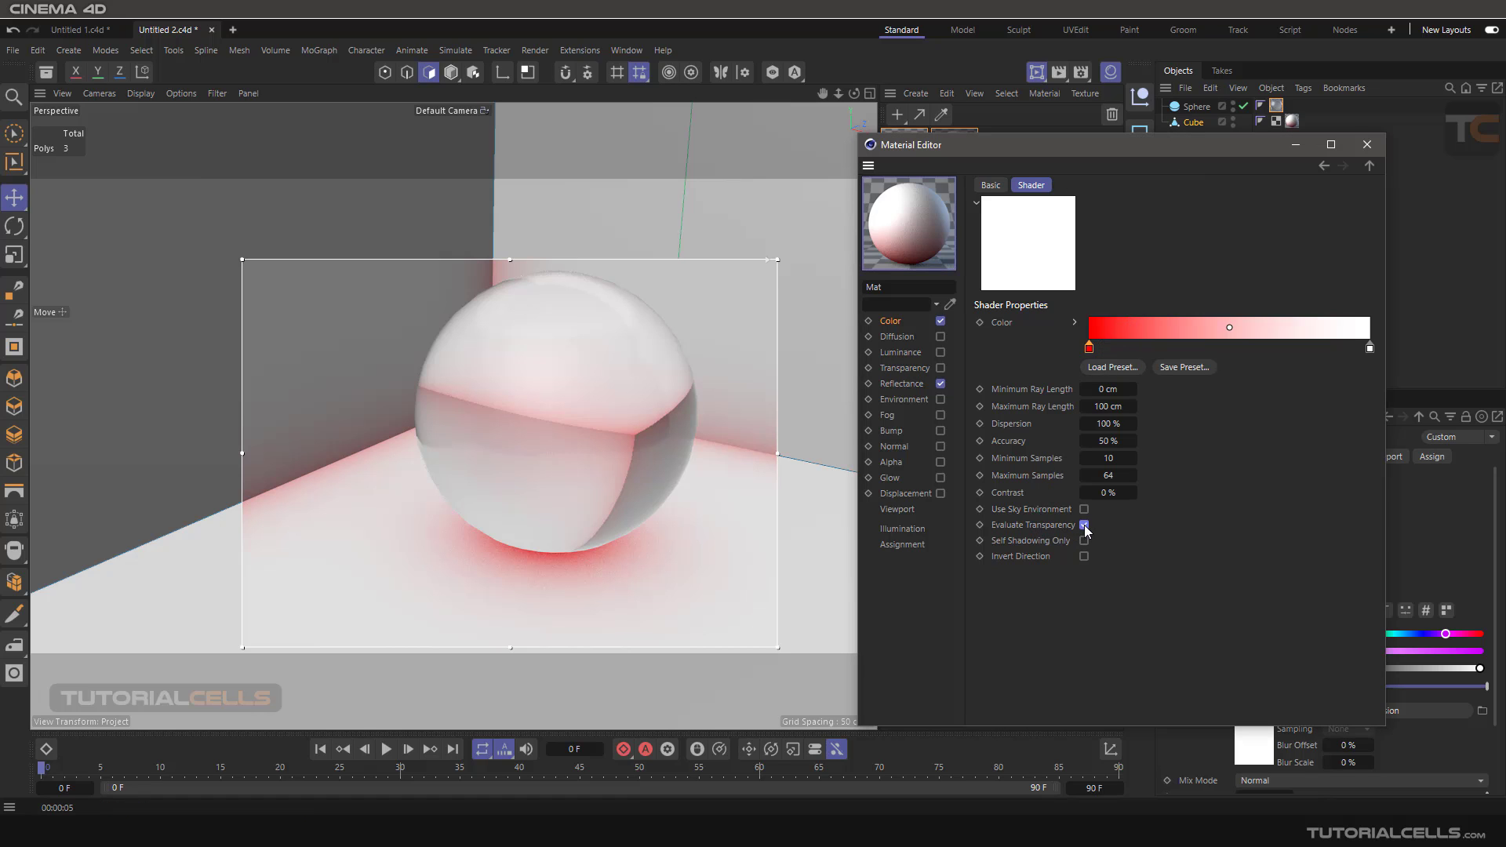
pyautogui.hotkey('ctrl', 'r')
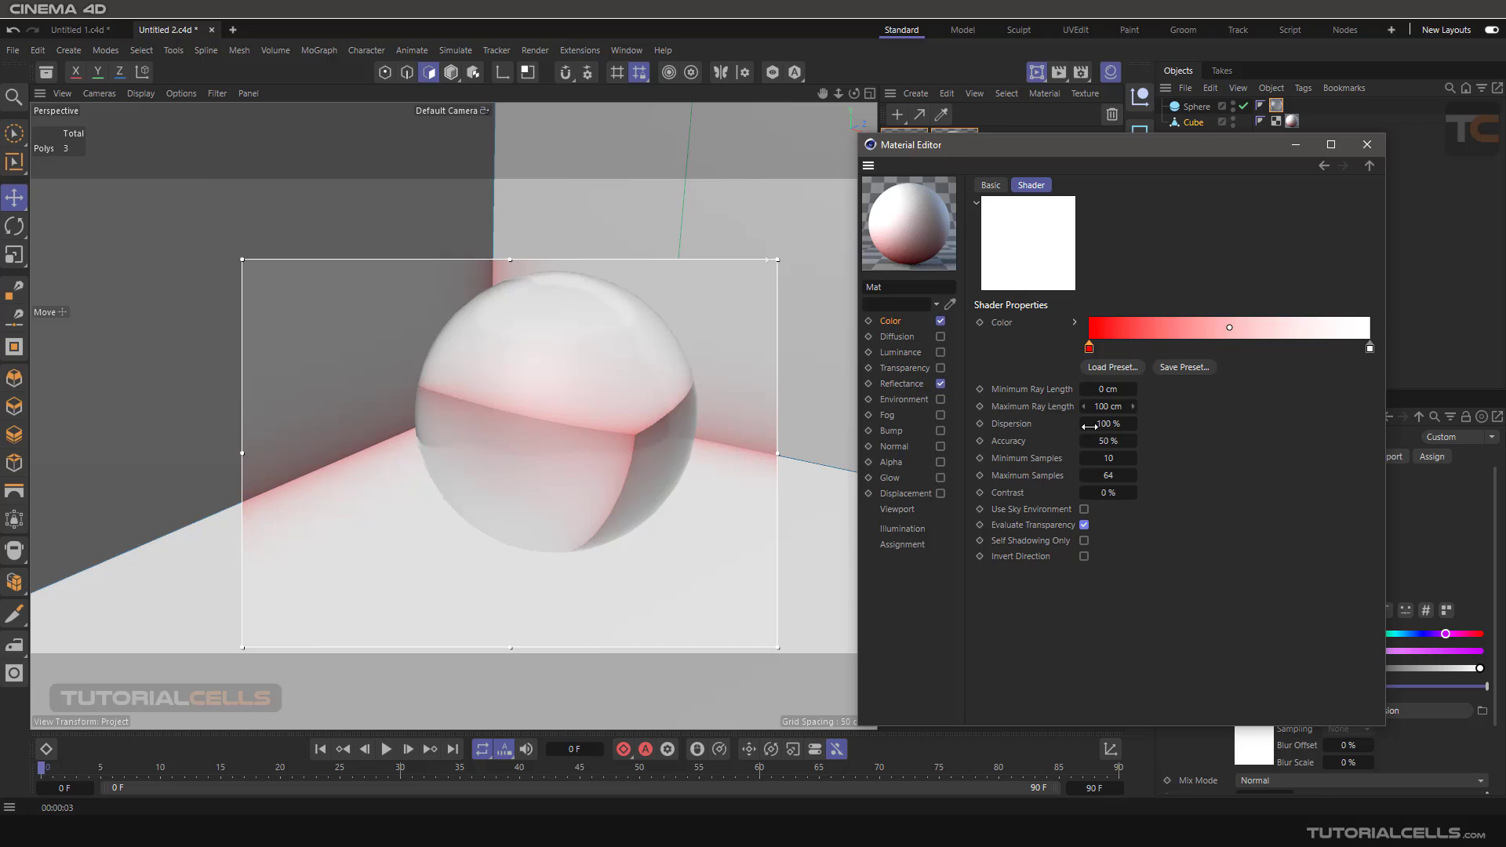
pyautogui.click(1084, 526)
# - Close the Material Editor and turn off the interactive render region
pyautogui.click(1367, 144)
pyautogui.click(1036, 73)
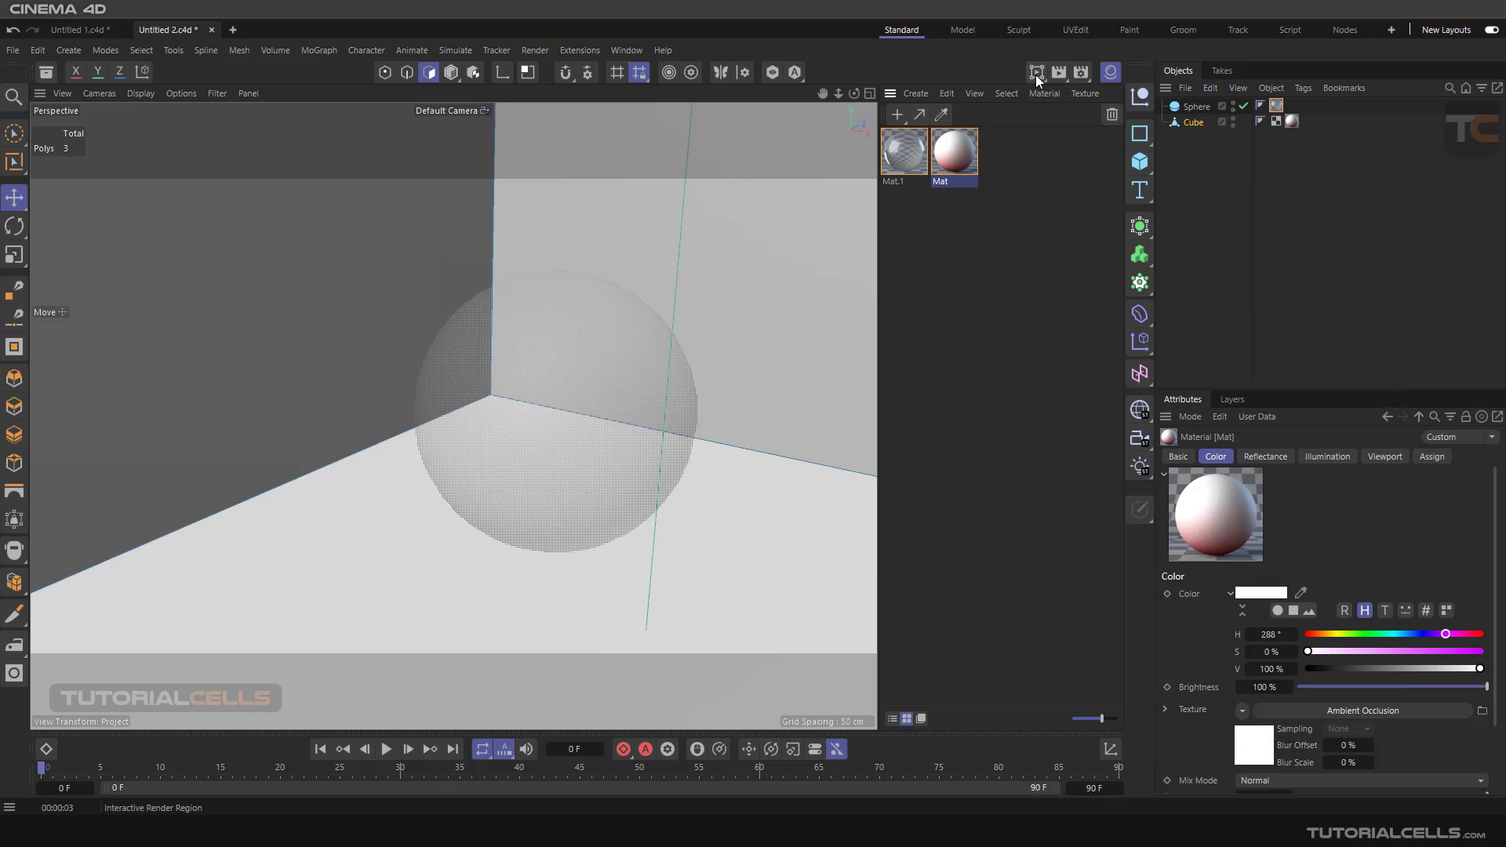
pyautogui.scroll(-6, 482, 343)
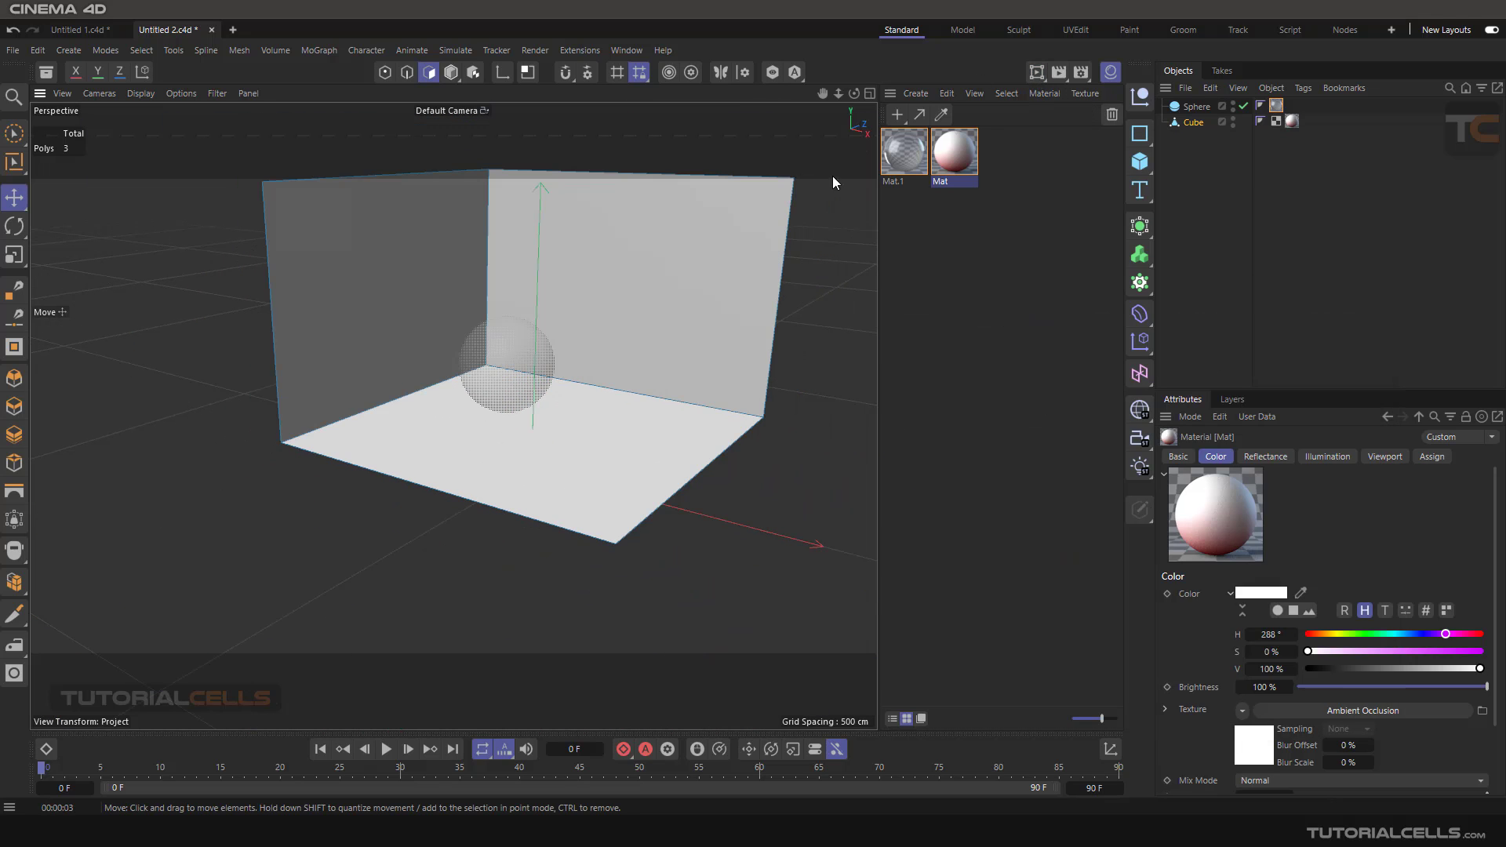
# - Delete the transparent material Mat.1 and its leftover material tag on the sphere
pyautogui.click(904, 151)
pyautogui.press('Delete')
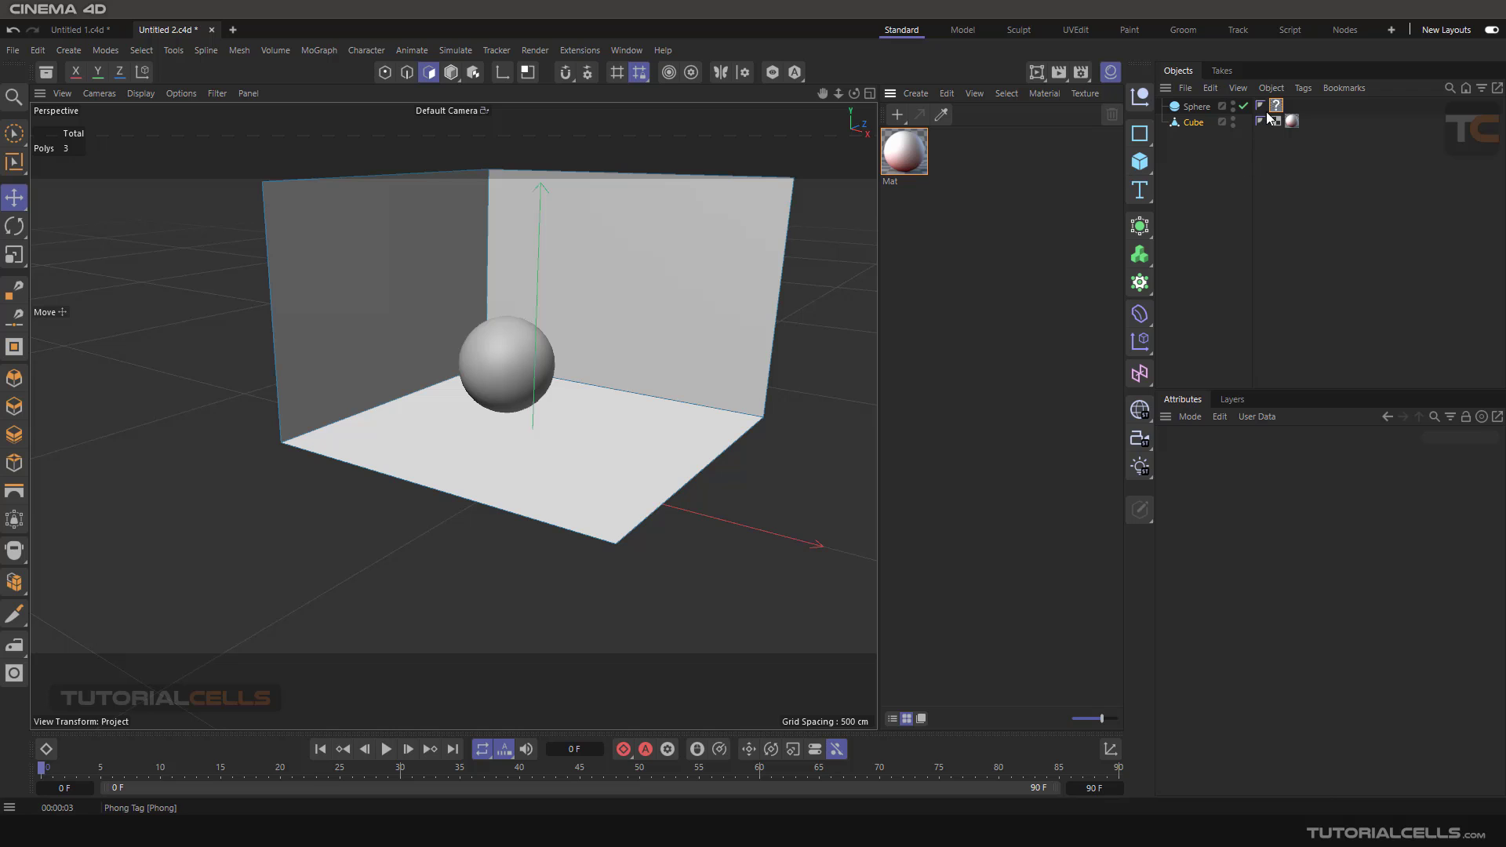
pyautogui.click(1275, 106)
pyautogui.press('Delete')
pyautogui.scroll(2, 483, 329)
pyautogui.scroll(-5, 483, 334)
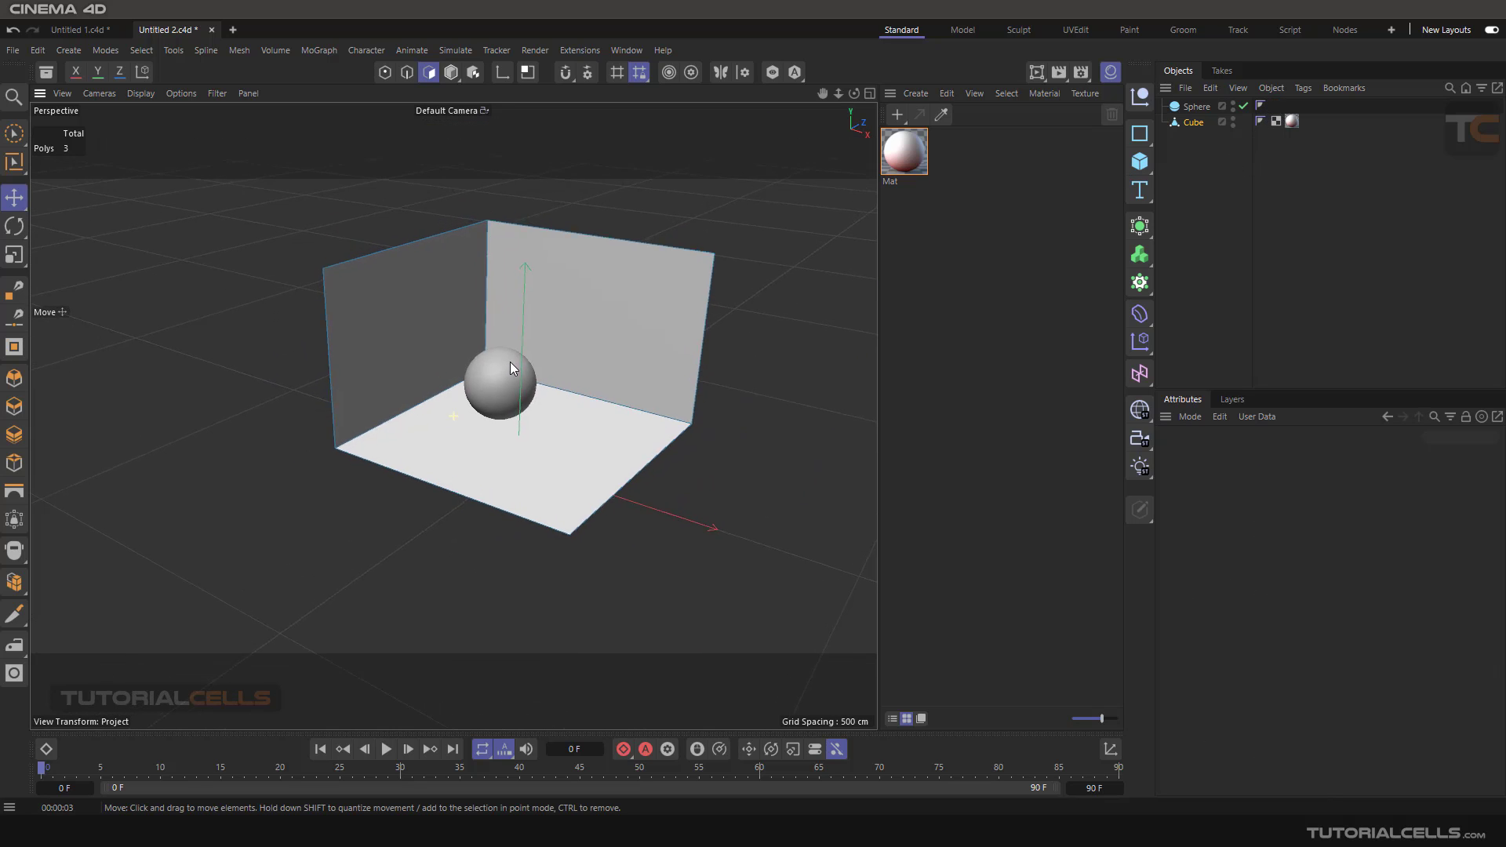
pyautogui.keyDown('alt'); pyautogui.moveTo(509, 361); pyautogui.dragTo(530, 369); pyautogui.keyUp('alt')
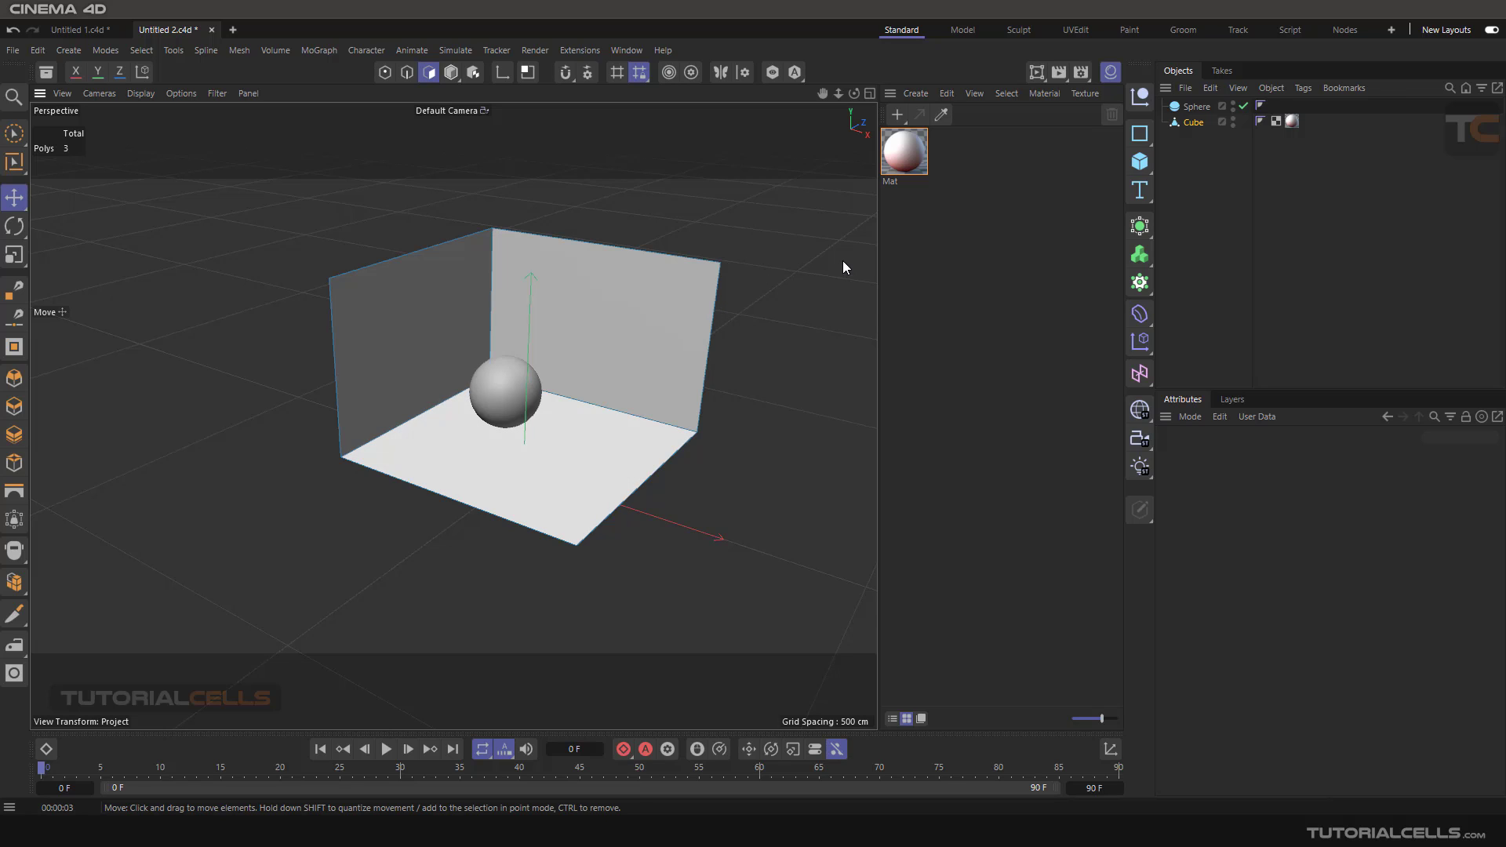
pyautogui.click(1081, 73)
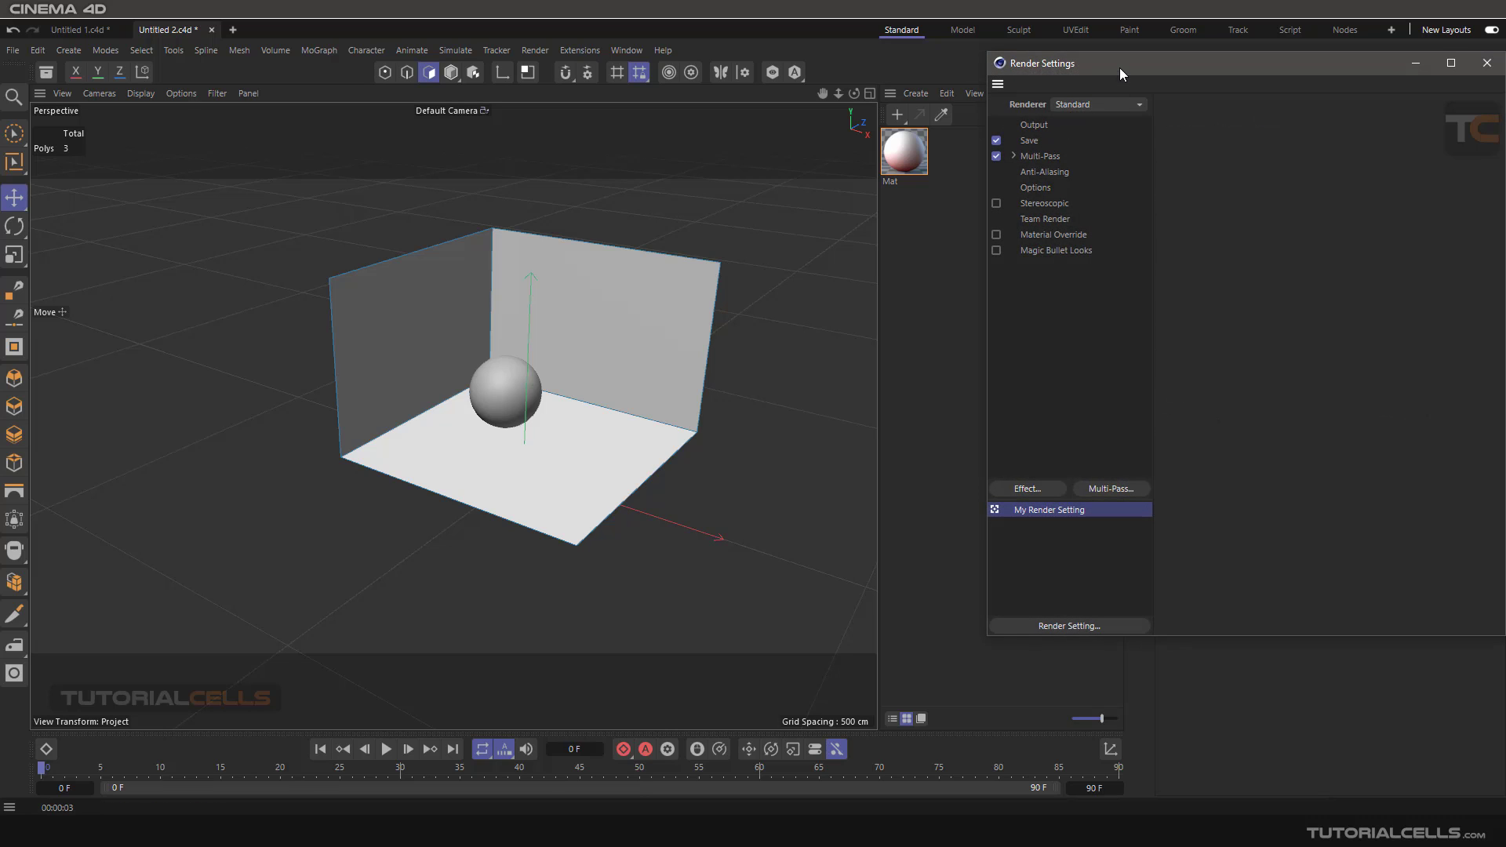
pyautogui.moveTo(1119, 67); pyautogui.dragTo(1076, 74)
pyautogui.click(1180, 64)
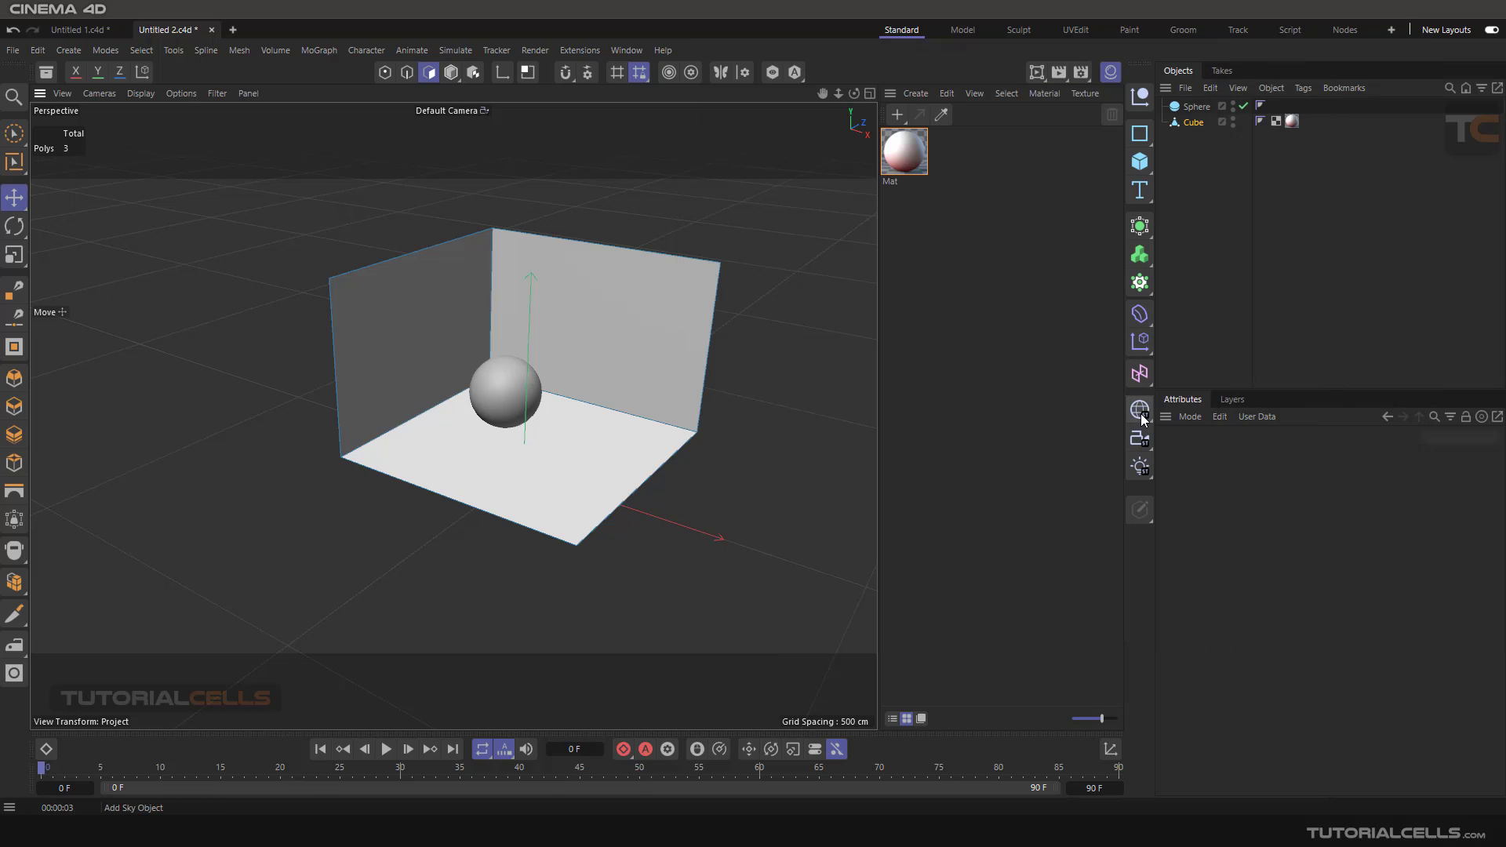
# - Add a Sky object, create a new standard material and apply it to the sky
pyautogui.moveTo(1143, 421); pyautogui.dragTo(1194, 434)
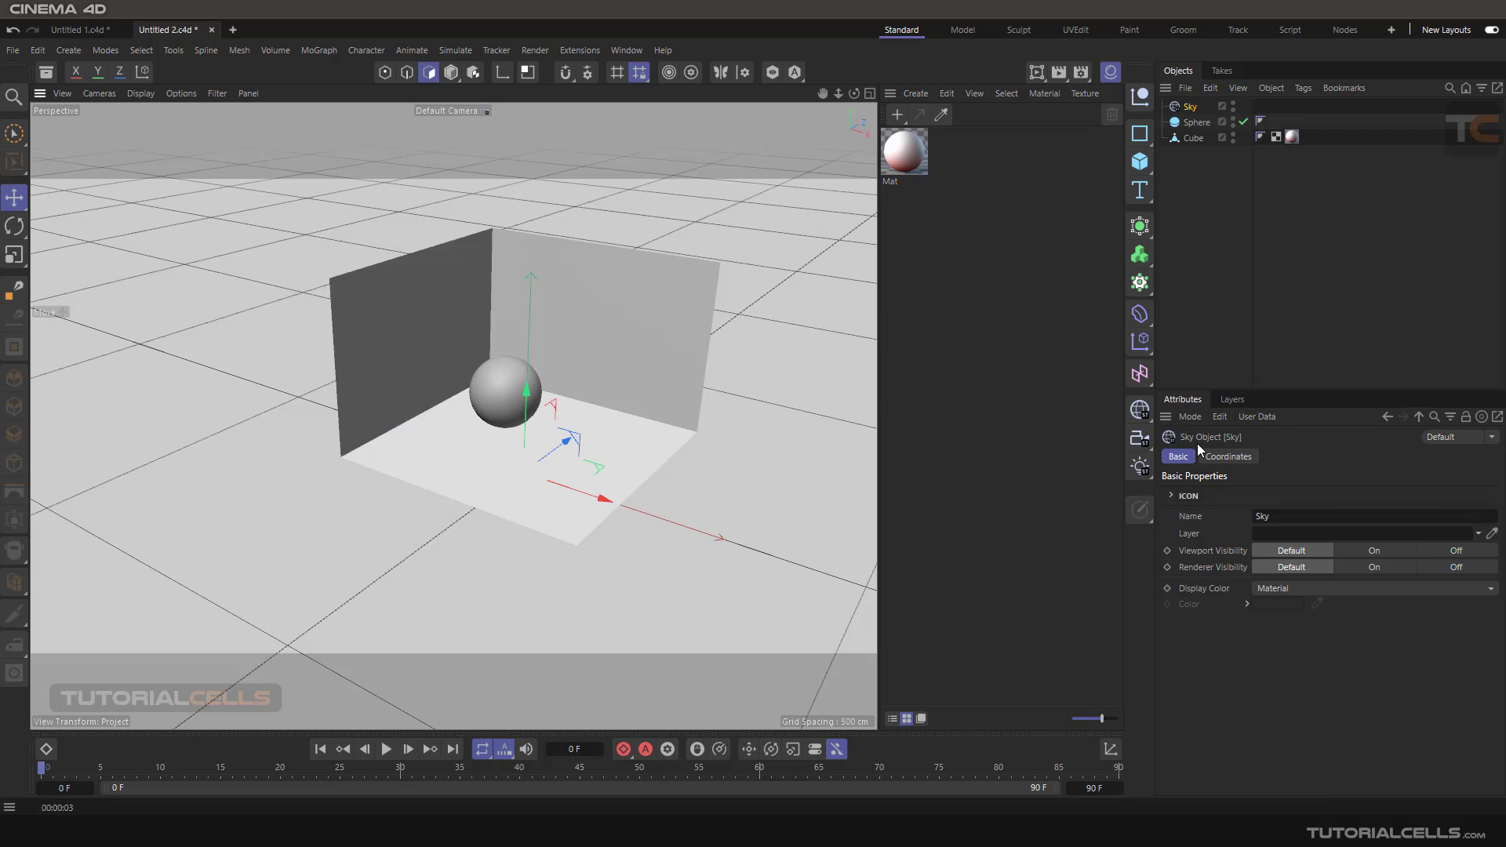
pyautogui.click(899, 114)
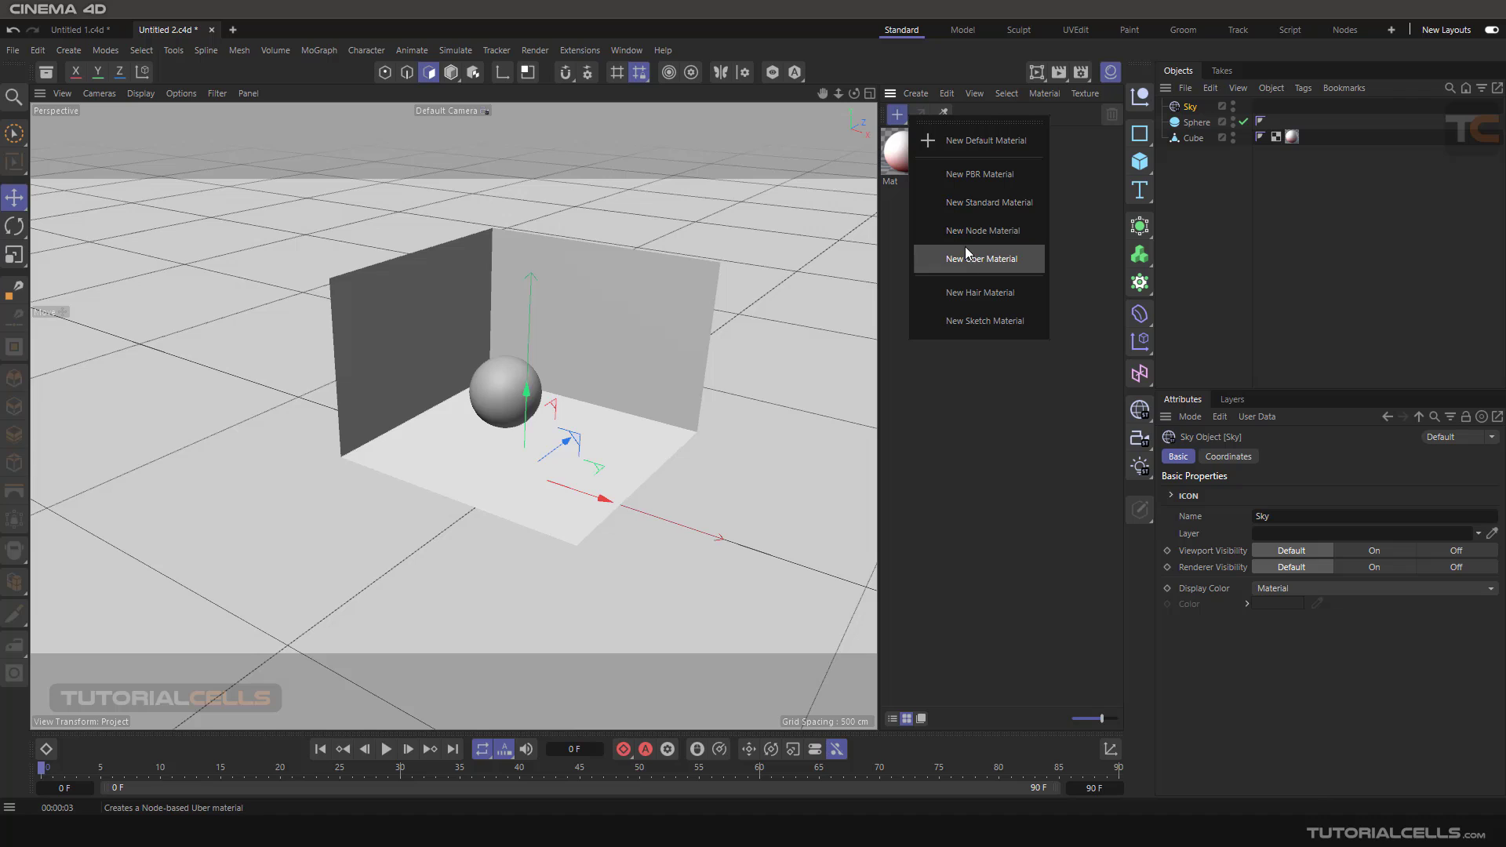
pyautogui.click(1008, 210)
pyautogui.moveTo(910, 161); pyautogui.dragTo(1187, 112)
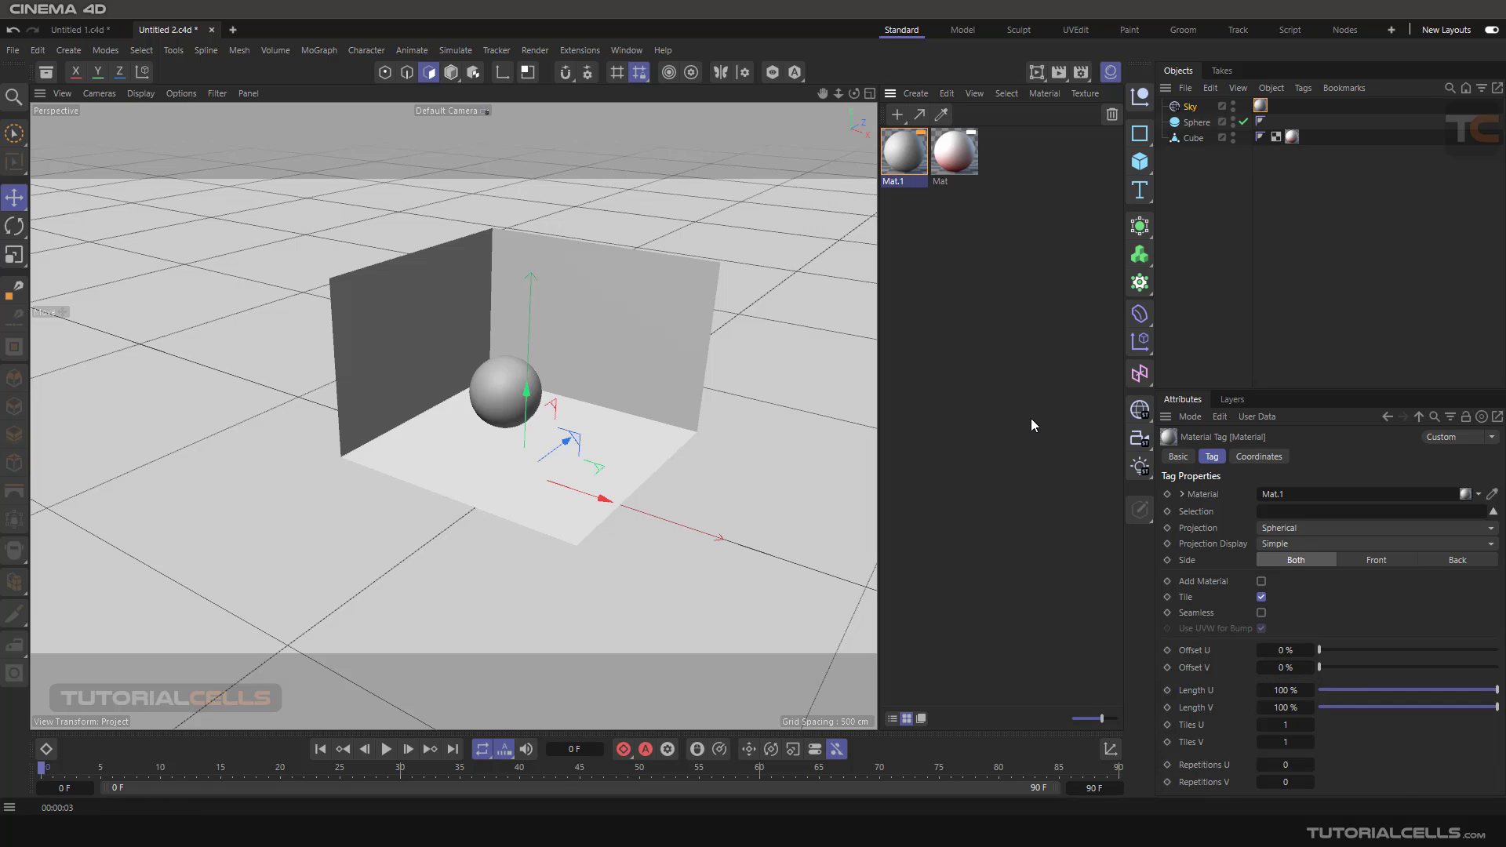
# - Load a Gradient shader as the colour texture of the sky's material
pyautogui.doubleClick(904, 157)
pyautogui.moveTo(981, 141); pyautogui.dragTo(847, 132)
pyautogui.click(802, 304)
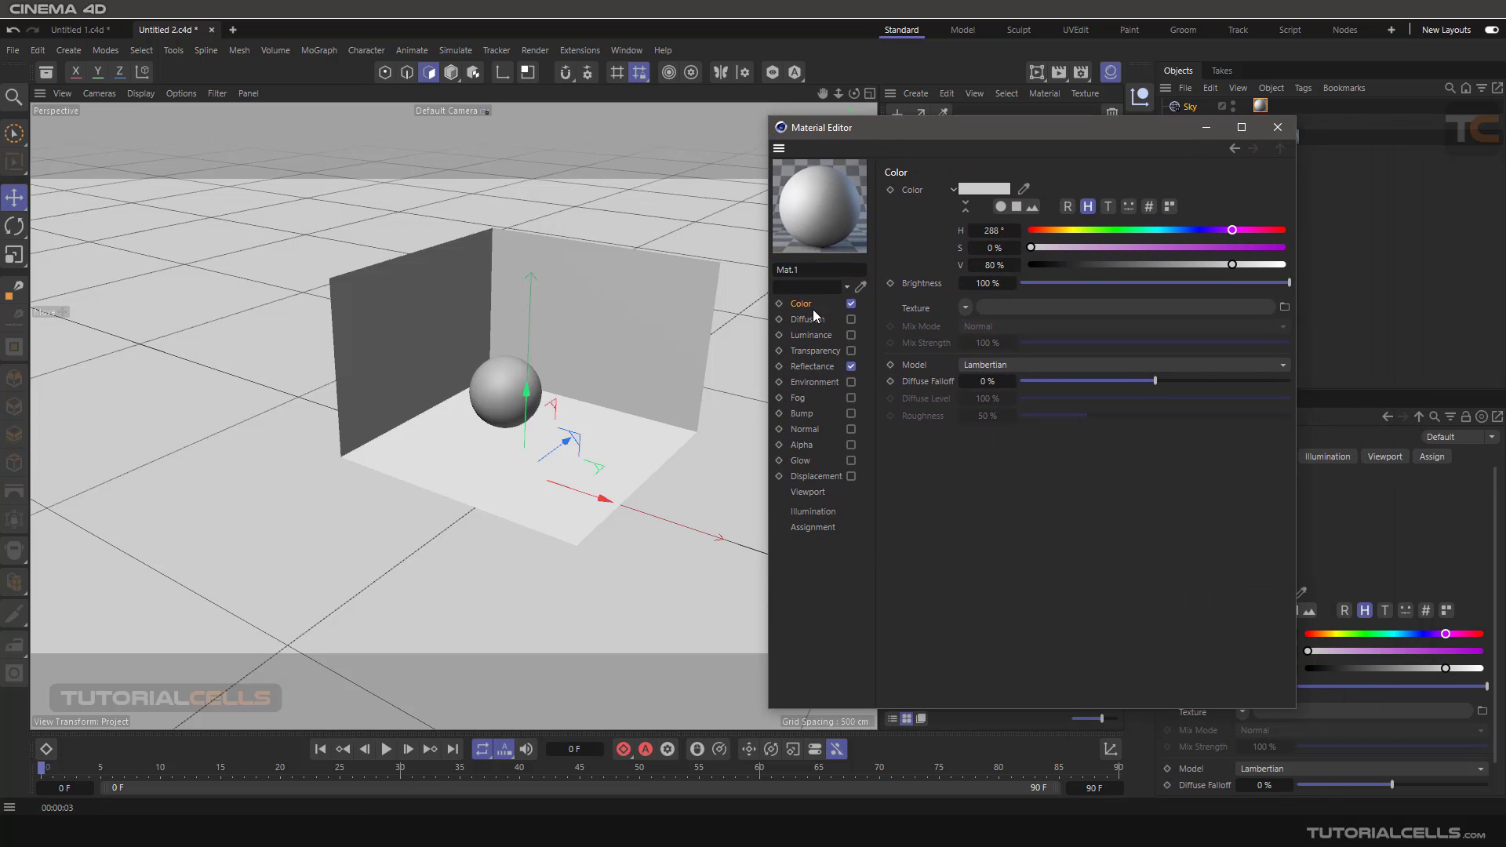
pyautogui.click(966, 307)
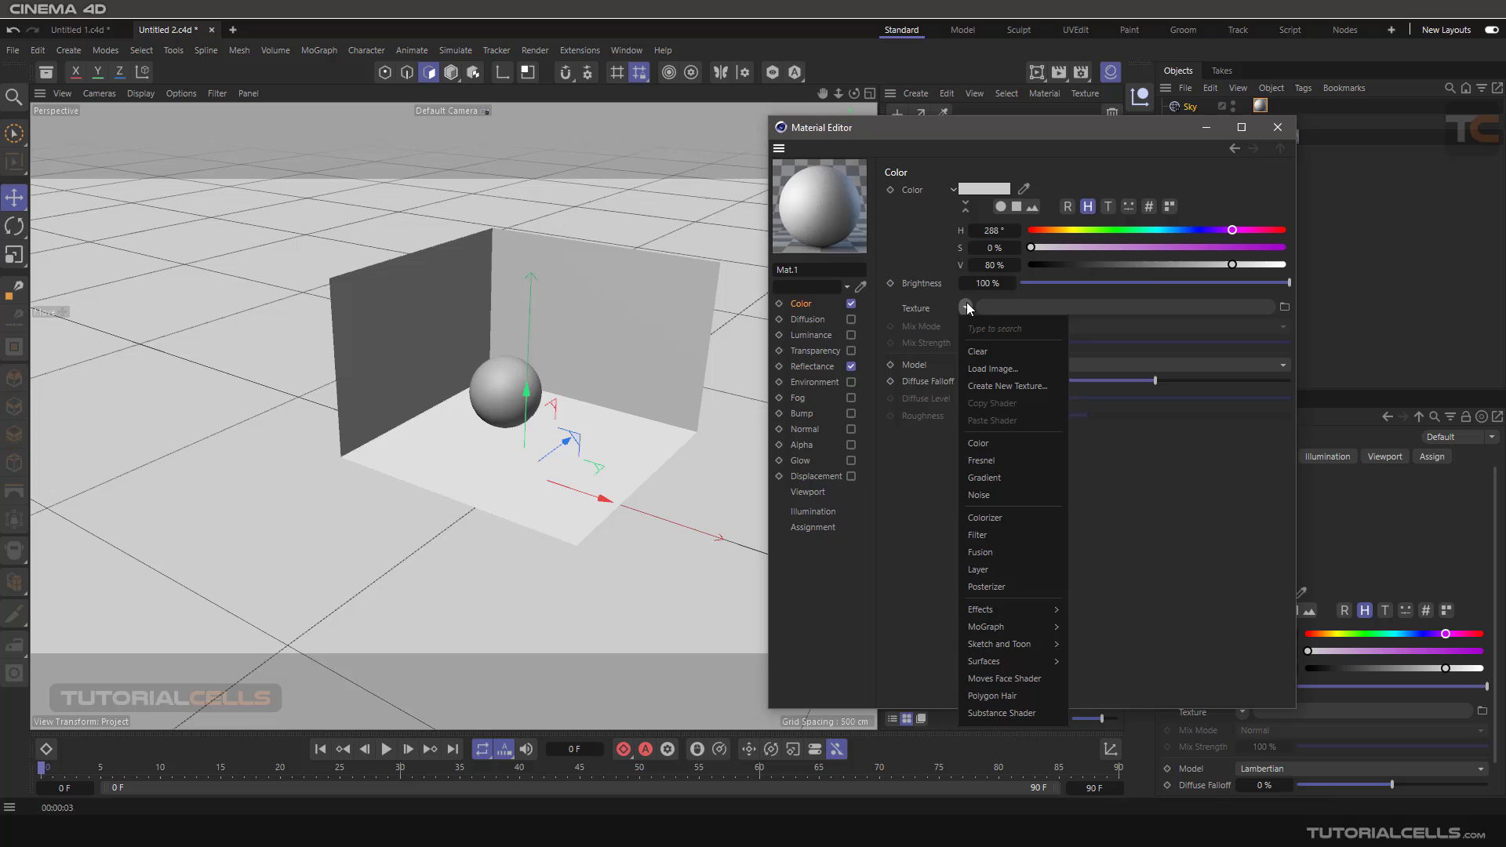
pyautogui.click(1011, 474)
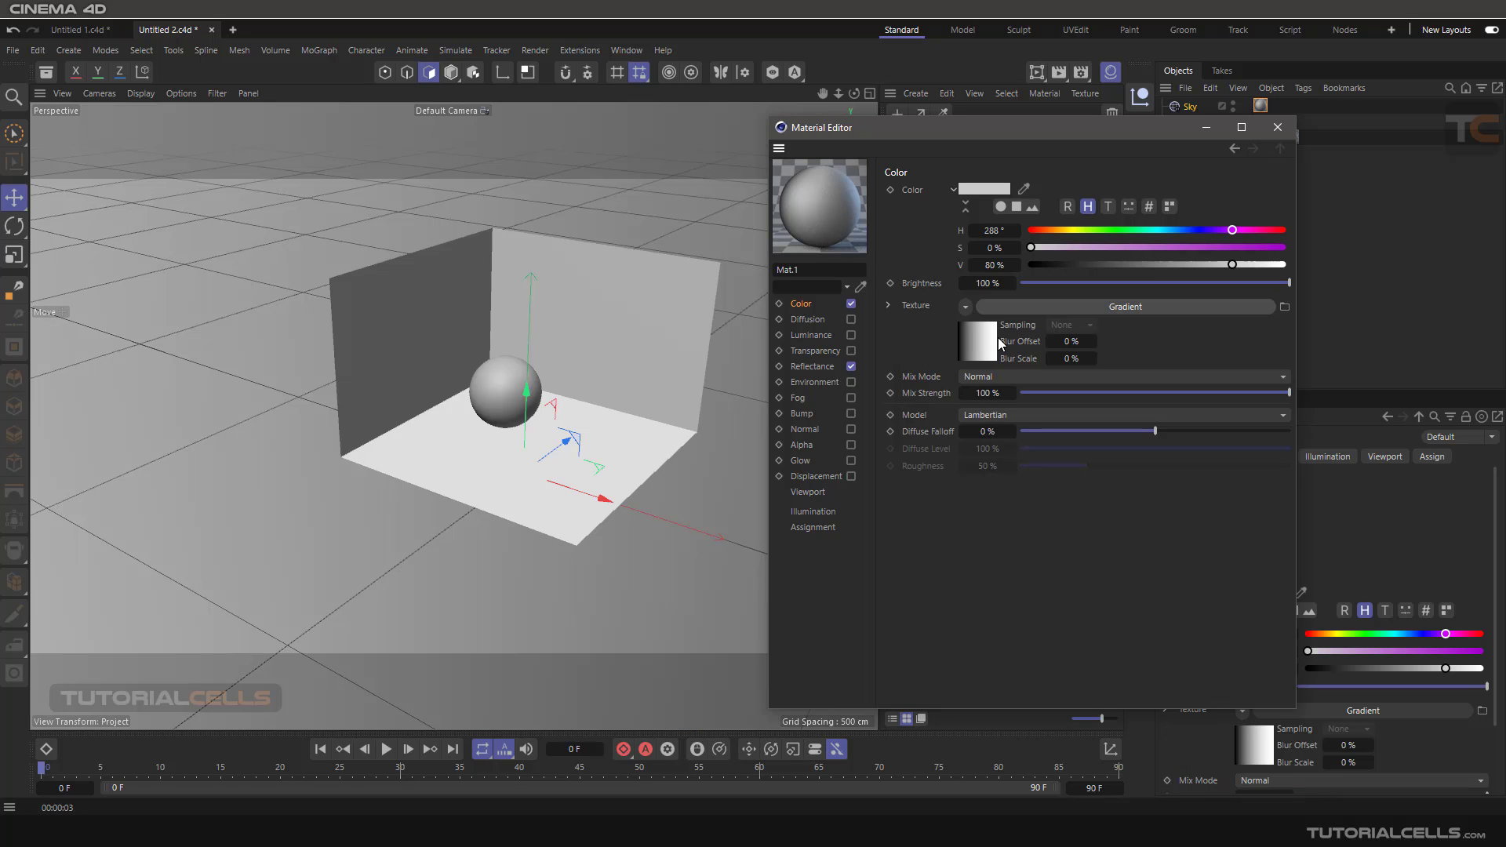
# - Set the gradient shader's type to 2D - V
pyautogui.click(1020, 306)
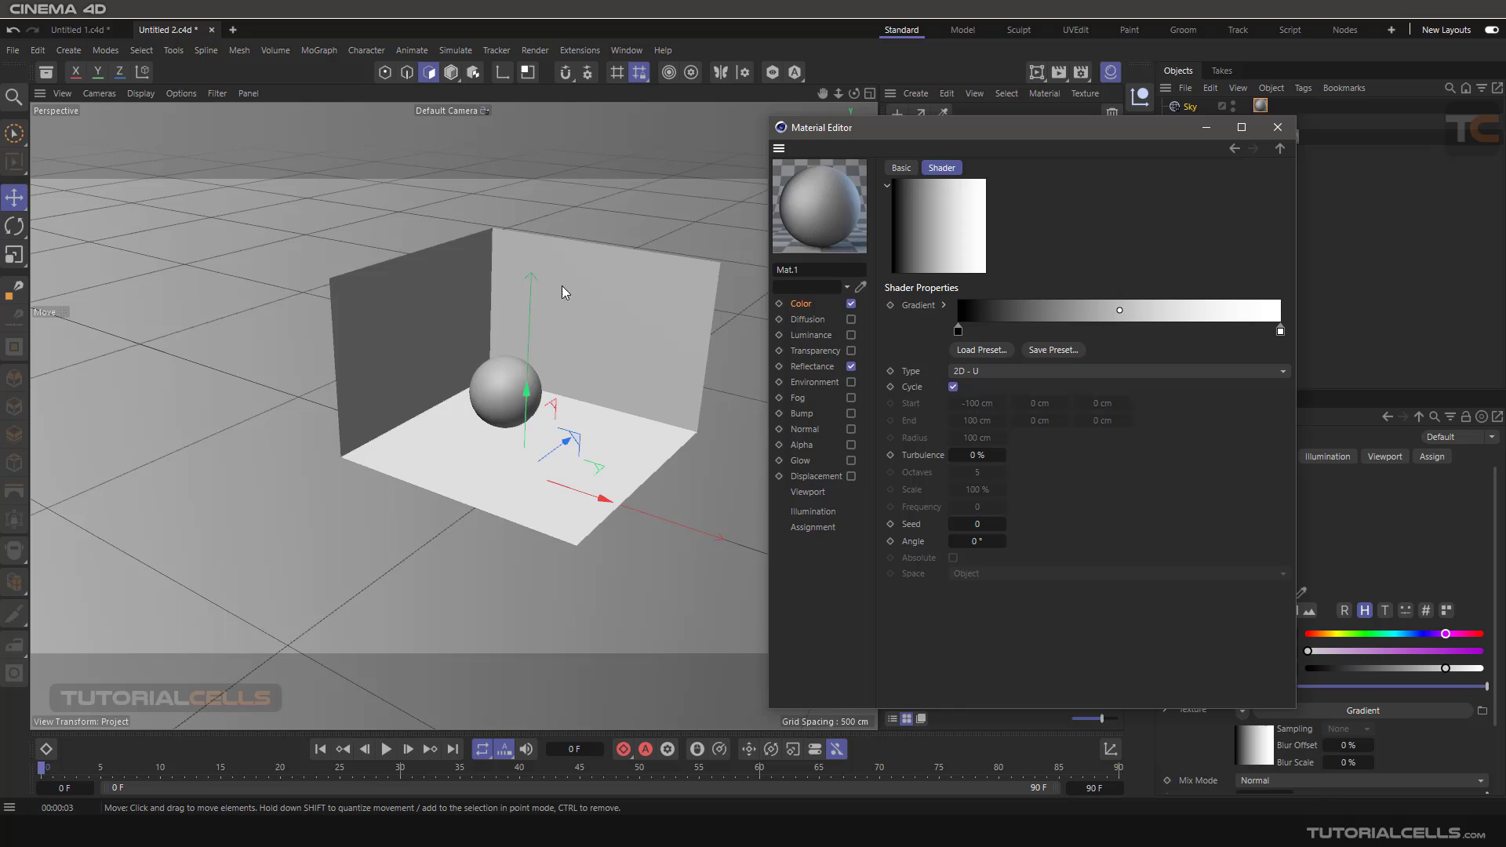
pyautogui.click(956, 371)
pyautogui.click(991, 404)
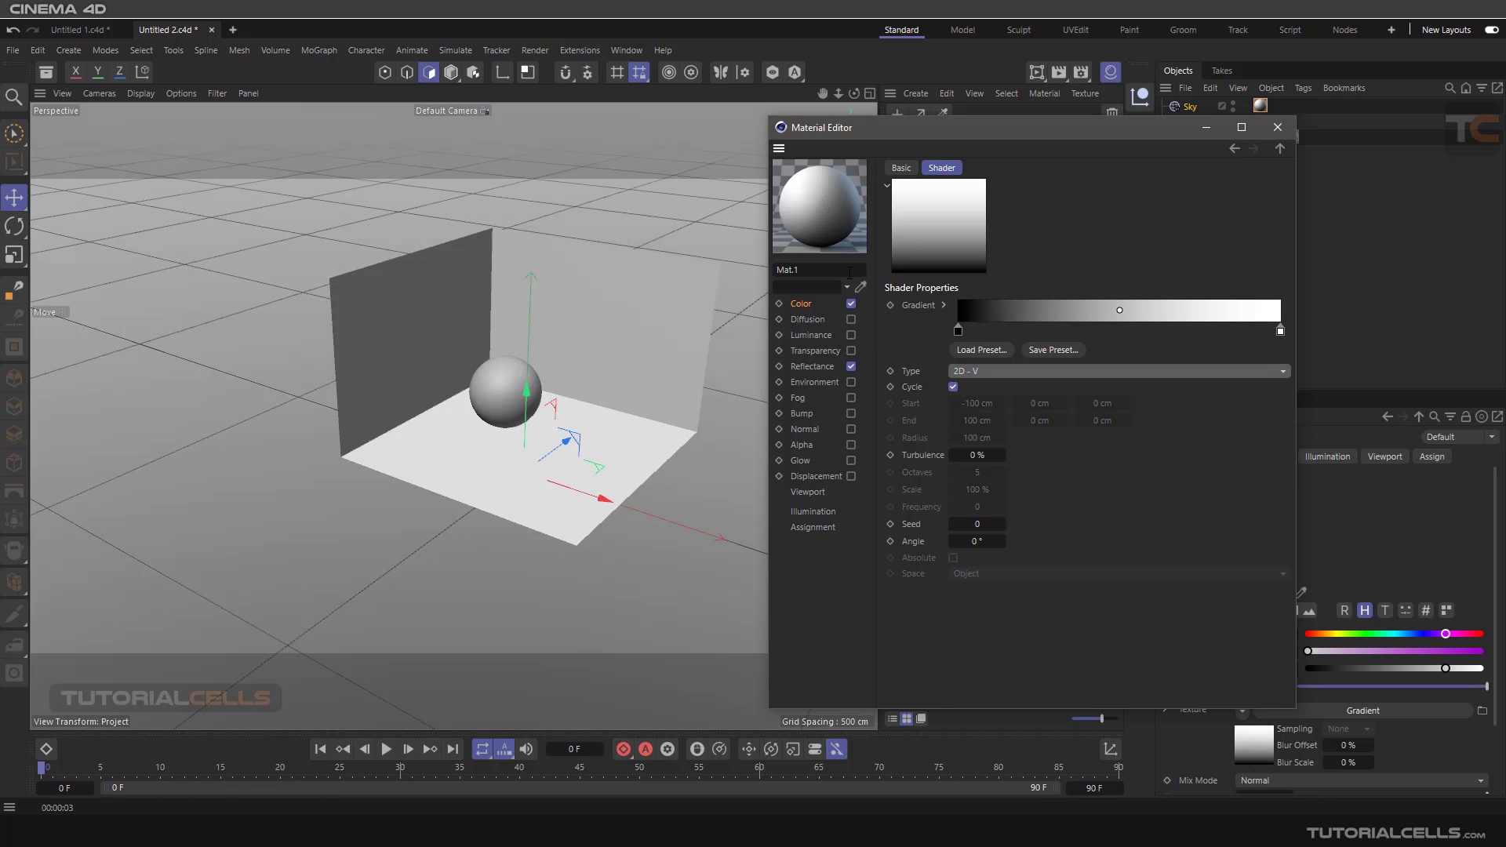
# - Recolour the black knot of the sky material's gradient to a bright blue with hue 249° and saturation 76%
pyautogui.doubleClick(958, 330)
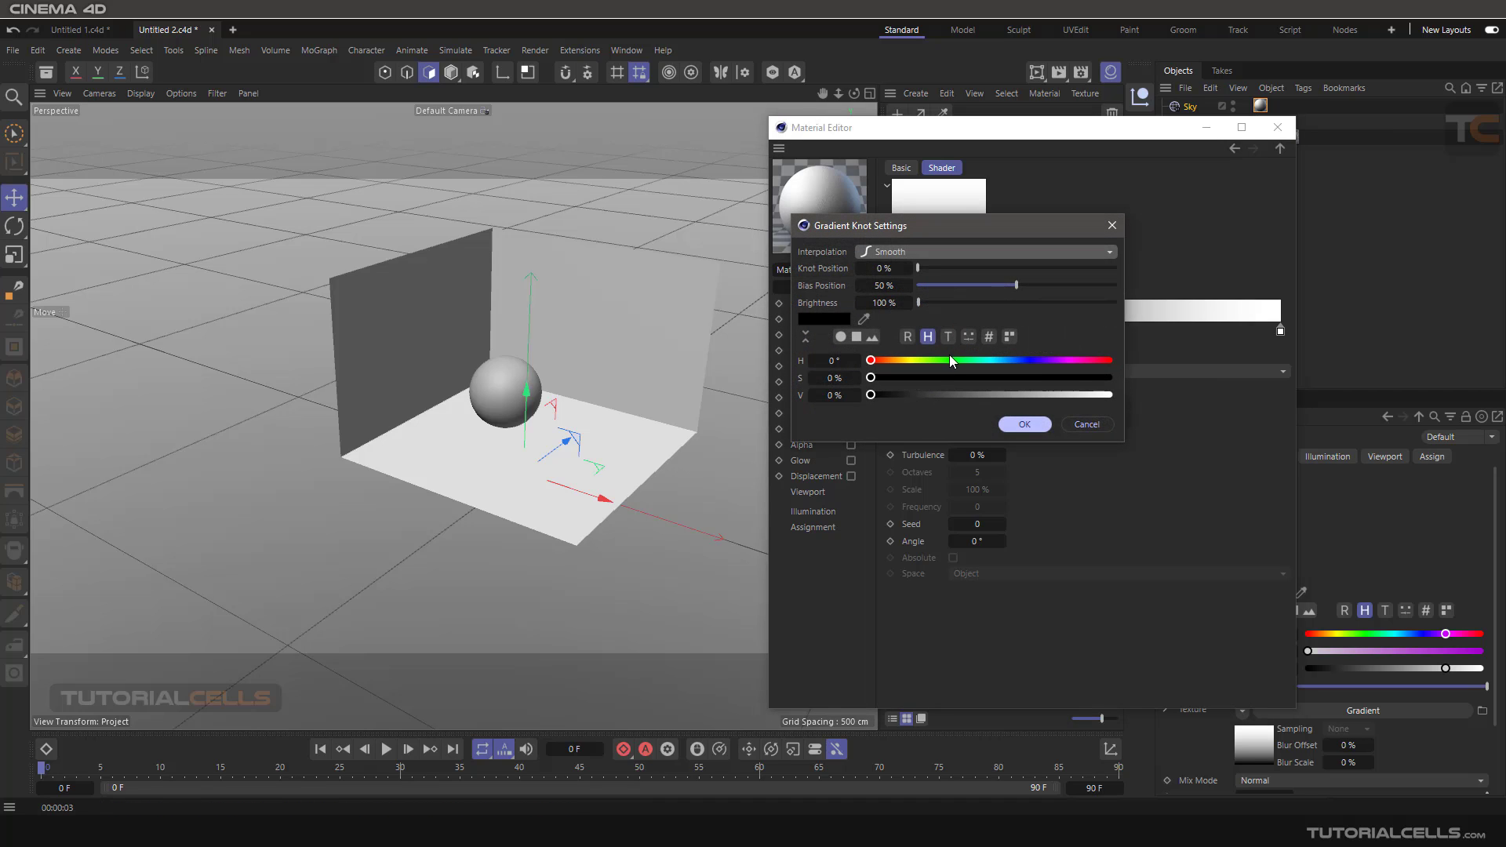
pyautogui.moveTo(949, 359); pyautogui.dragTo(1013, 361)
pyautogui.click(1039, 377)
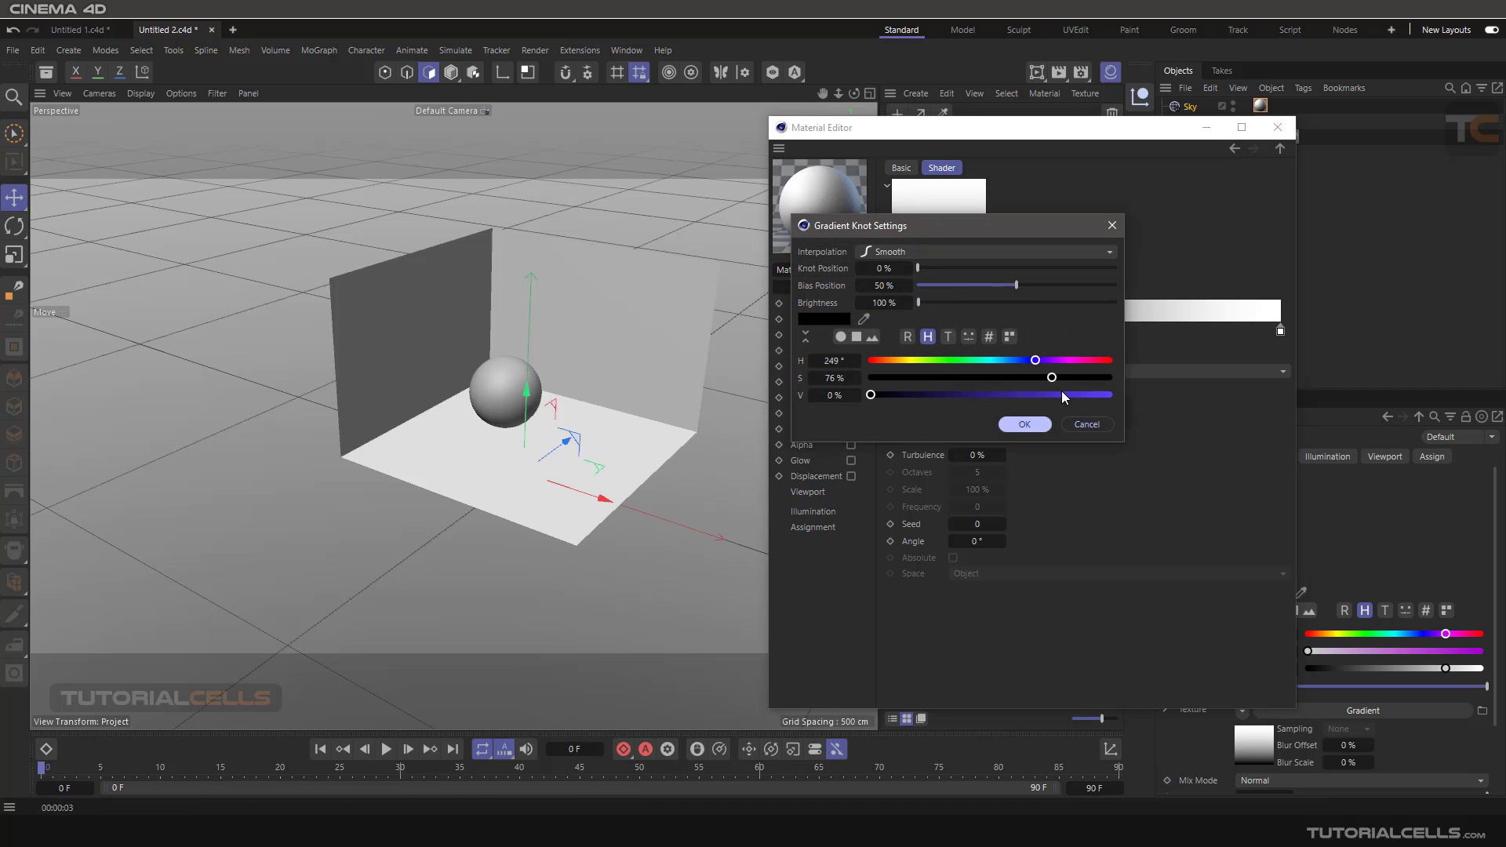
pyautogui.click(1066, 394)
pyautogui.click(1024, 423)
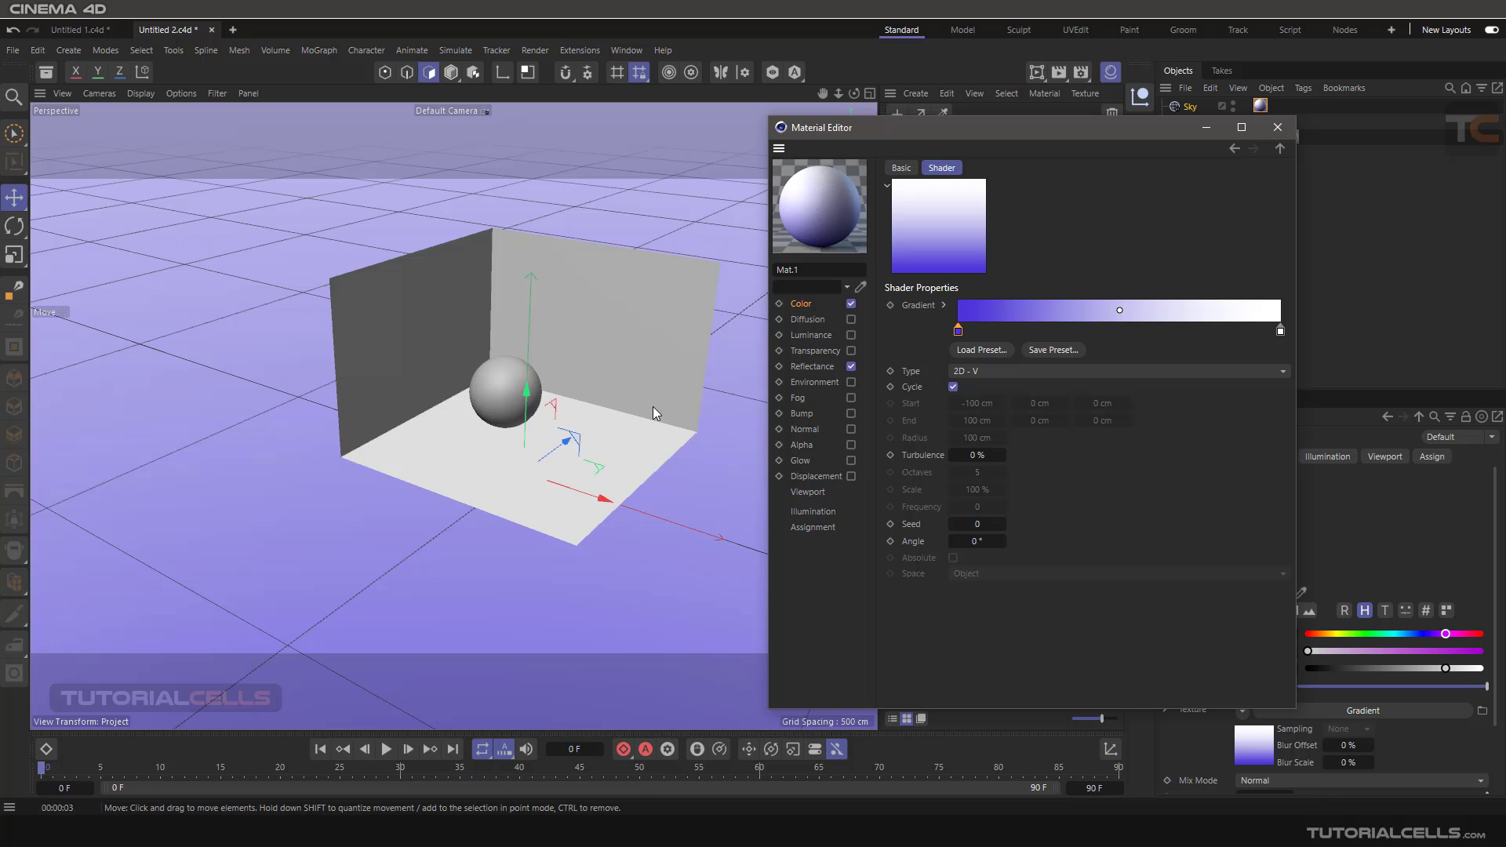
# - Invert the sky material's gradient, close the material's settings and frame the sphere in the cube's corner
pyautogui.rightClick(1056, 316)
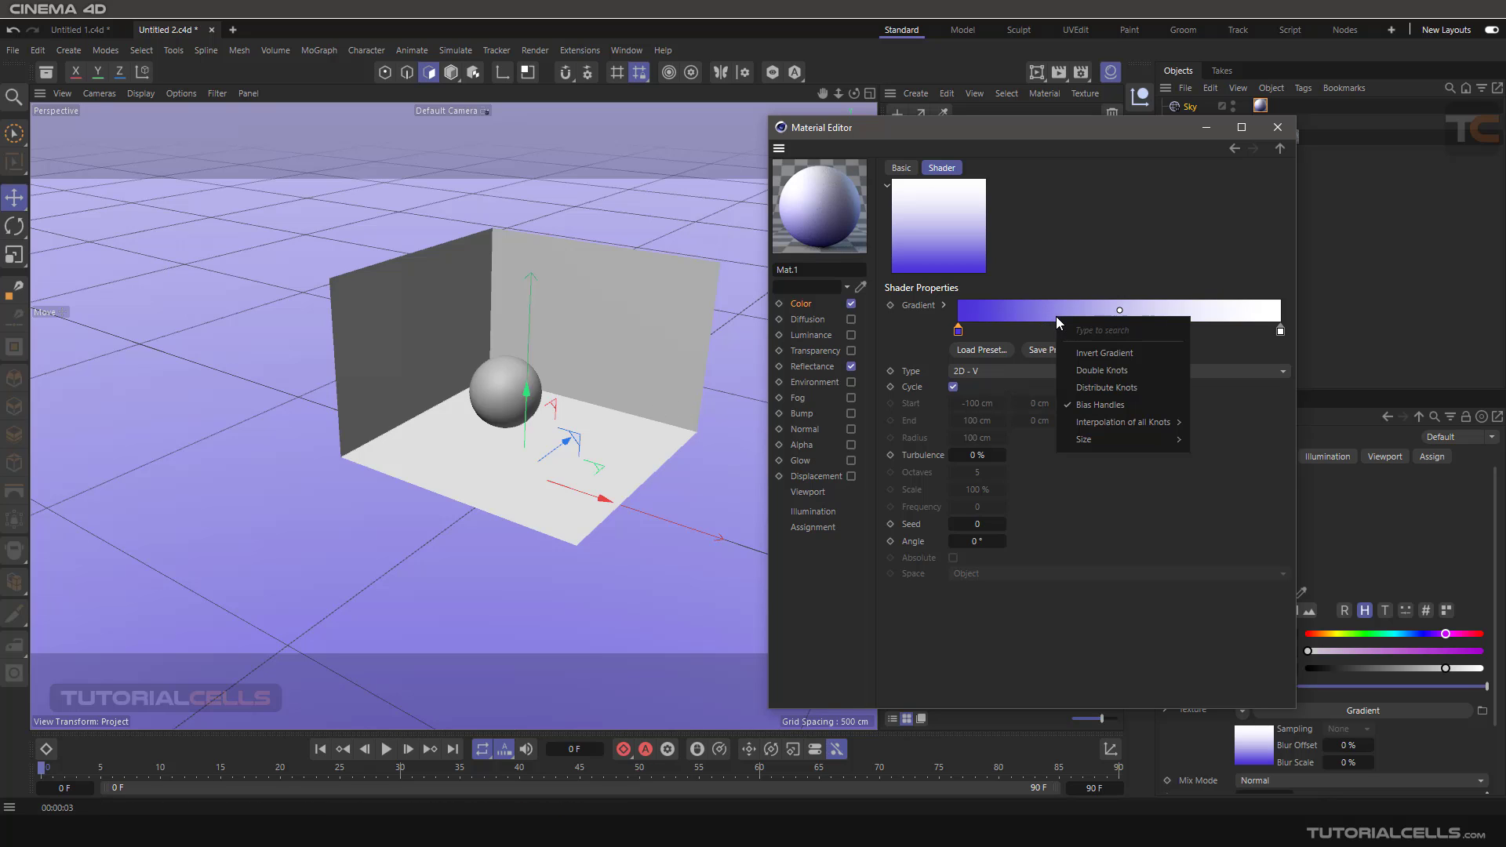
pyautogui.click(1076, 354)
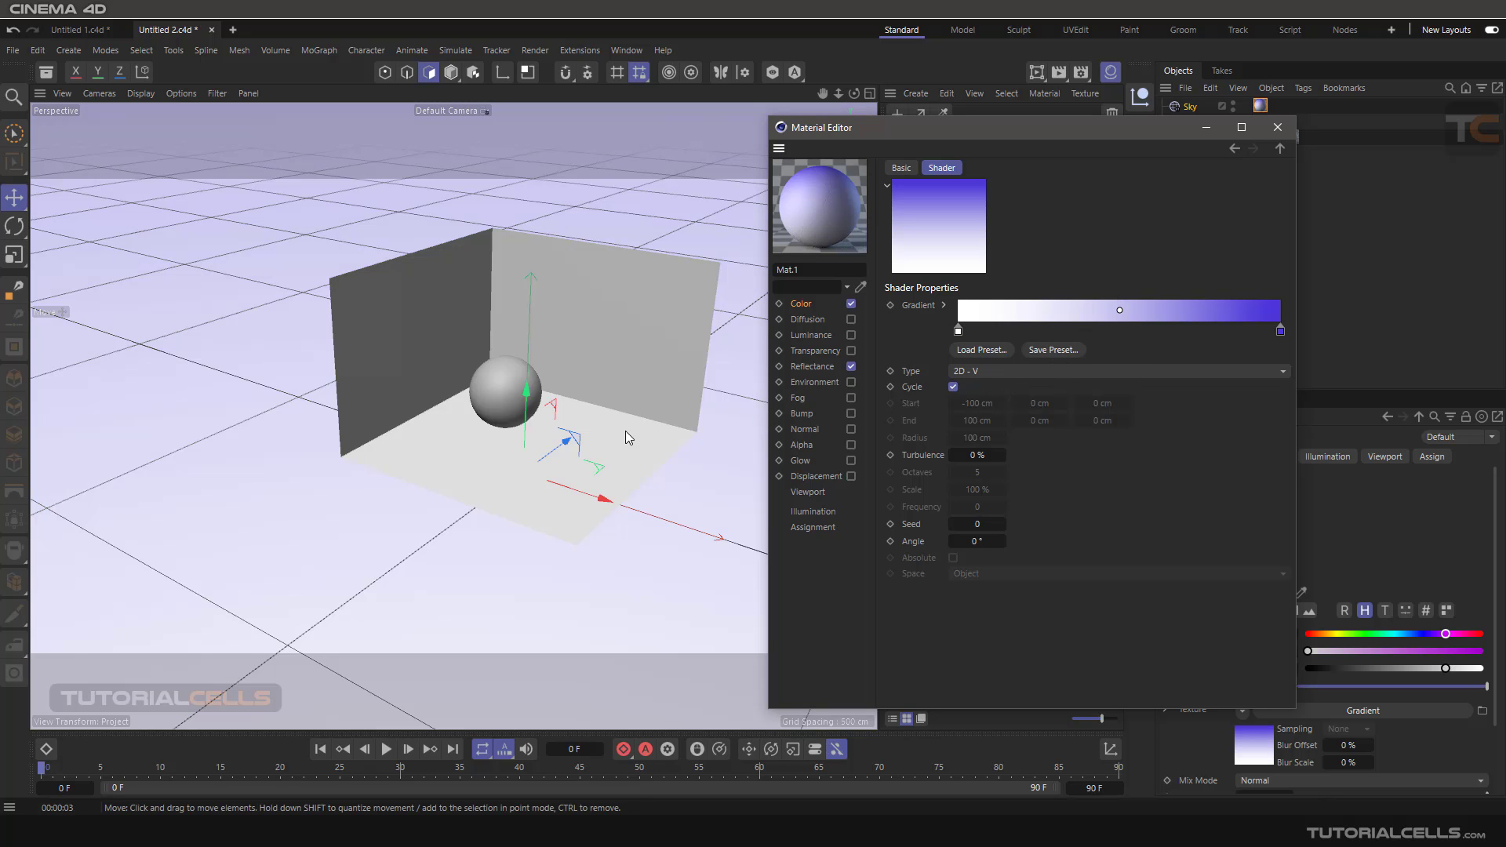
pyautogui.keyDown('alt'); pyautogui.moveTo(609, 403); pyautogui.dragTo(541, 389); pyautogui.keyUp('alt')
pyautogui.scroll(10, 549, 384)
pyautogui.click(1277, 127)
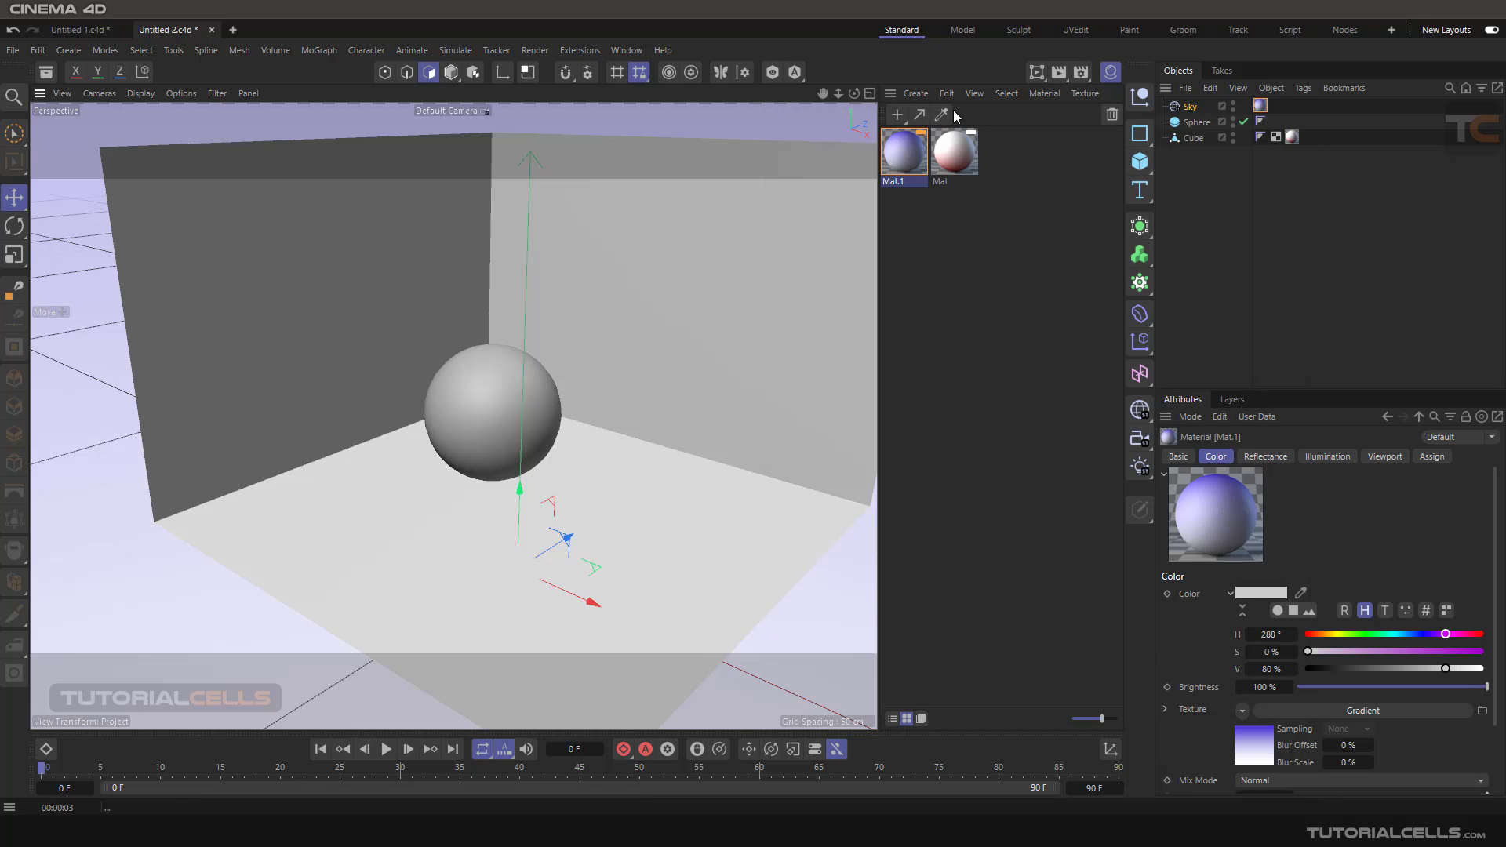
# - Start an interactive render region and enable Use Sky Environment in the Ambient Occlusion shader of the material Mat
pyautogui.click(1037, 73)
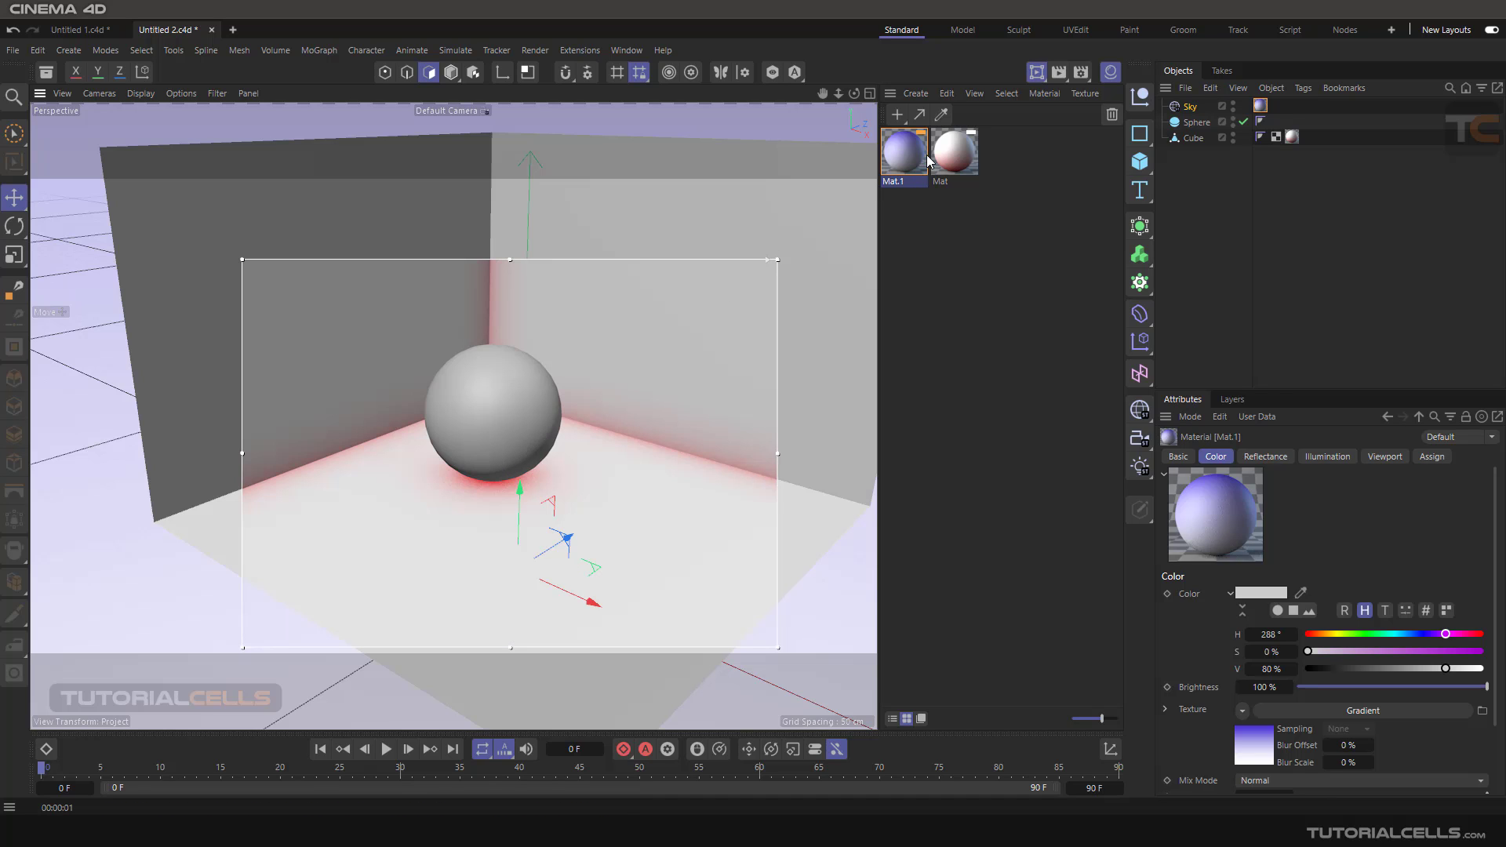
pyautogui.doubleClick(969, 160)
pyautogui.moveTo(984, 144); pyautogui.dragTo(884, 120)
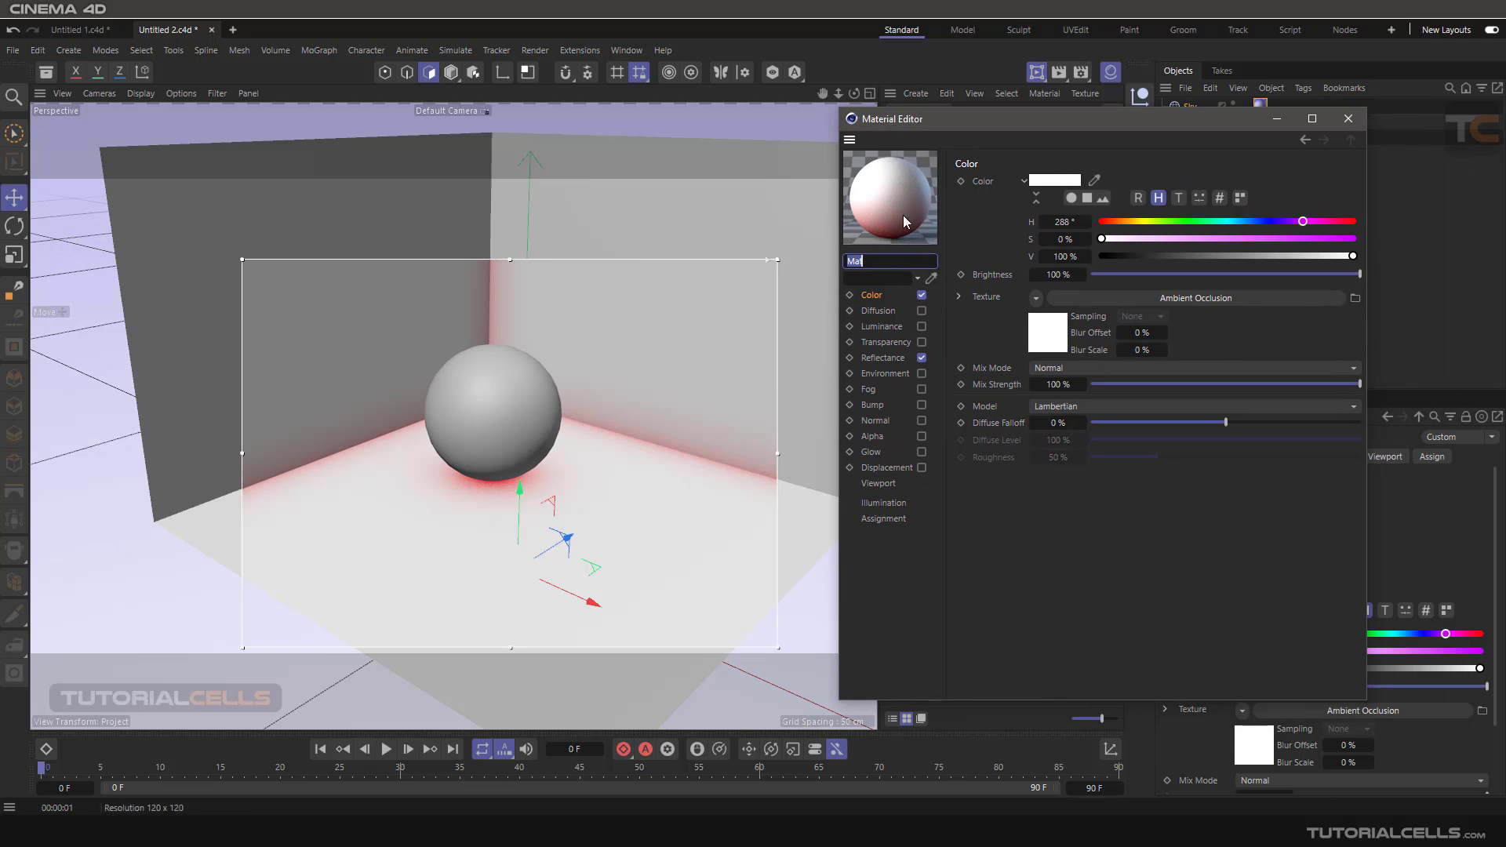
pyautogui.click(1085, 299)
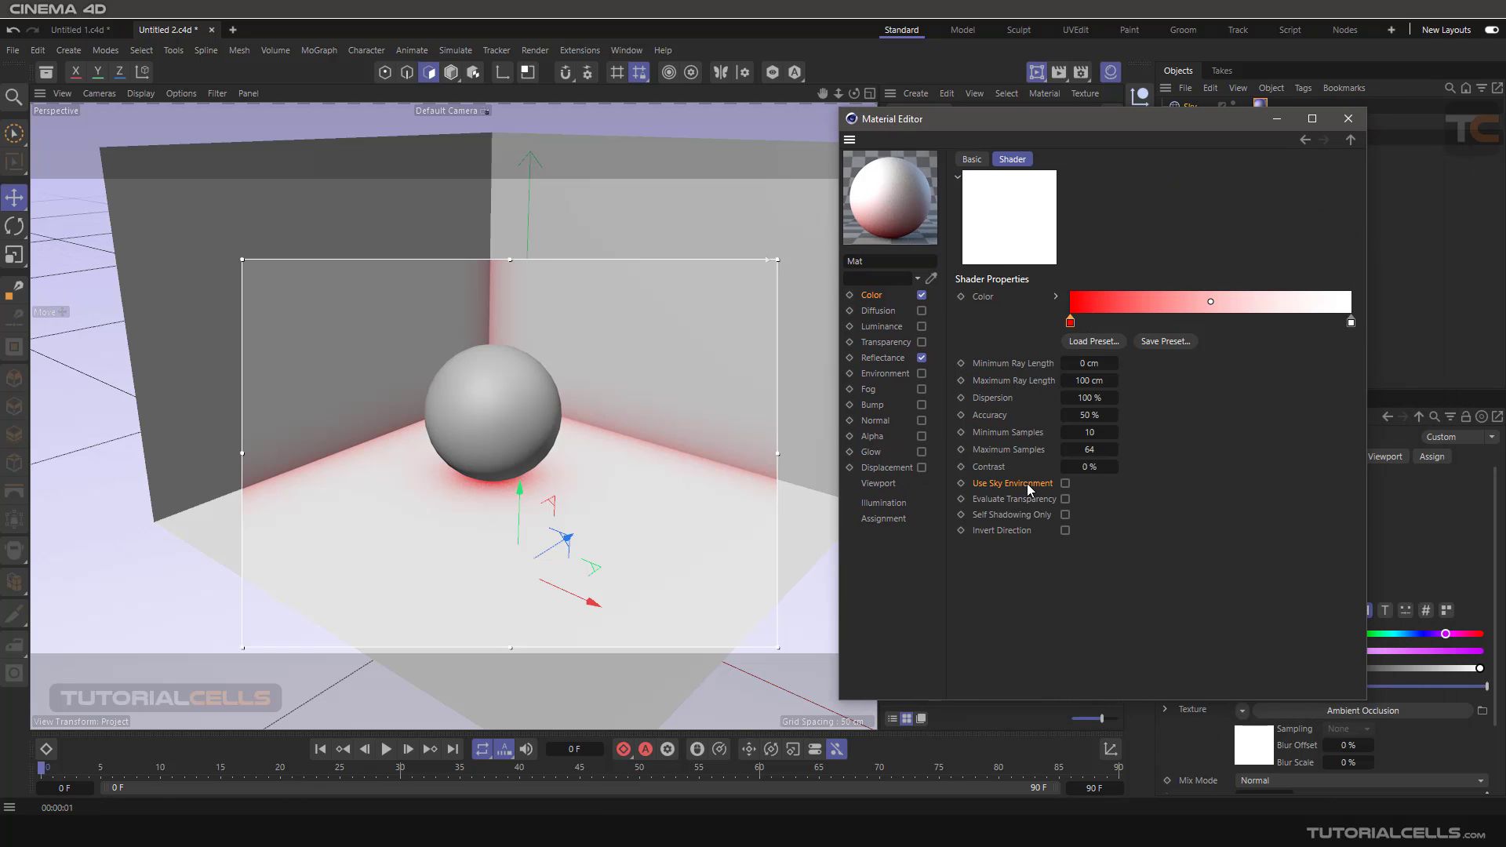
pyautogui.click(1065, 483)
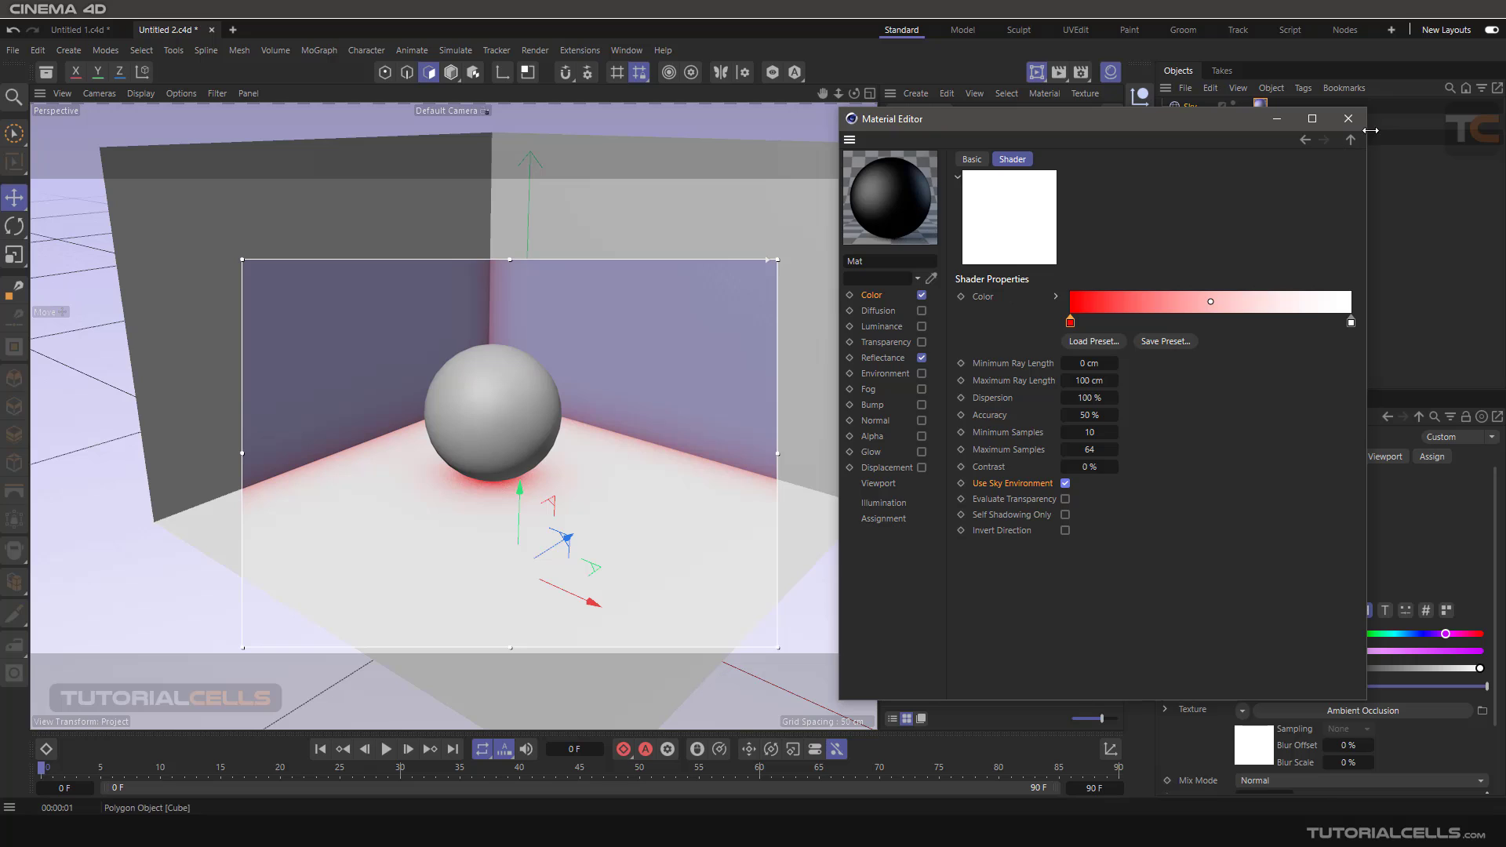
pyautogui.click(1348, 119)
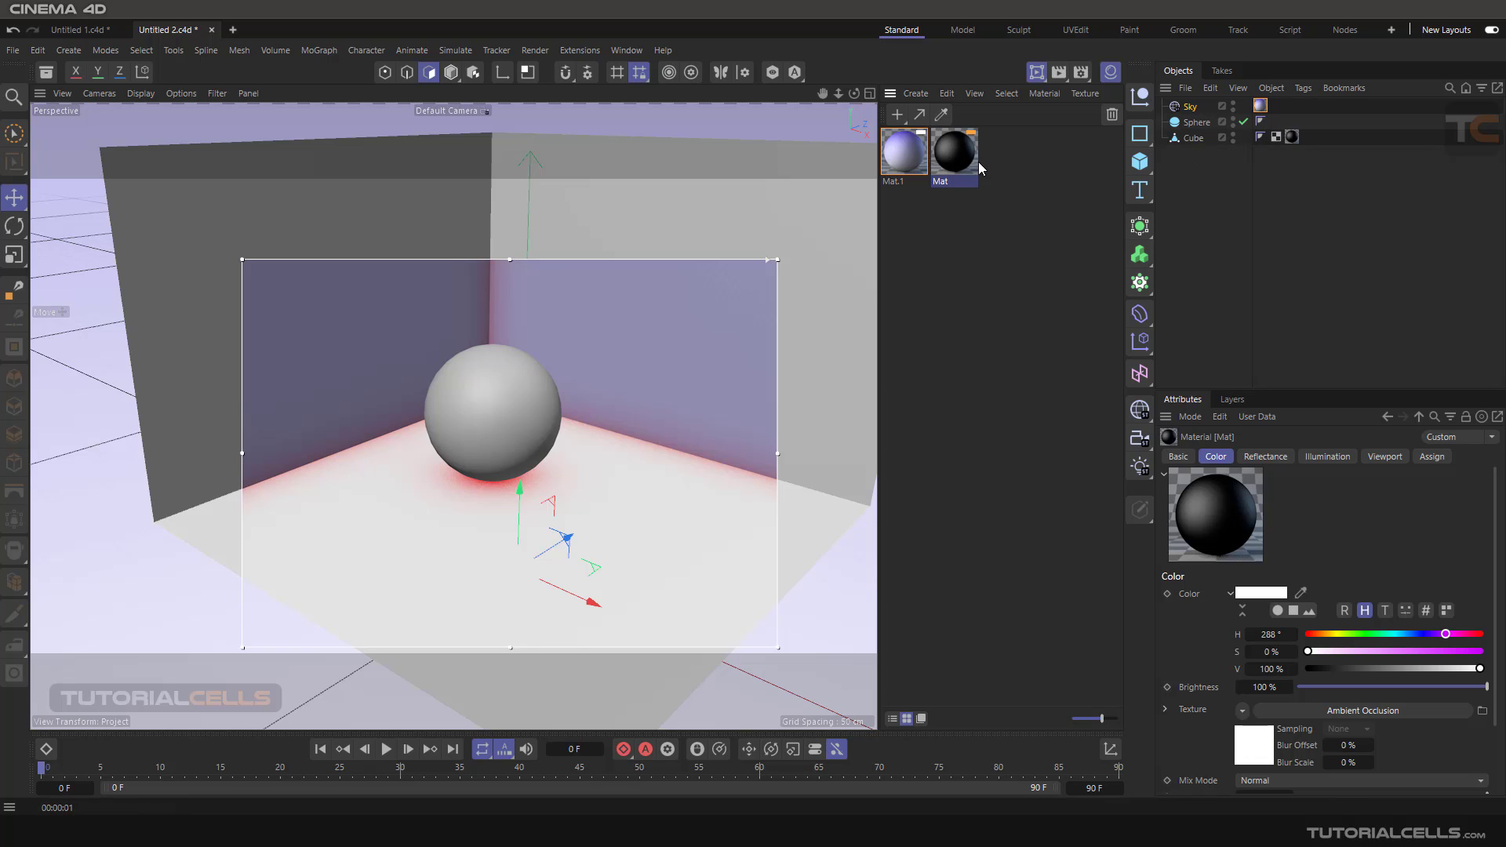
# - Apply the material Mat to the sphere, and switch its Reflectance channel off and back on
pyautogui.moveTo(949, 159); pyautogui.dragTo(1204, 121)
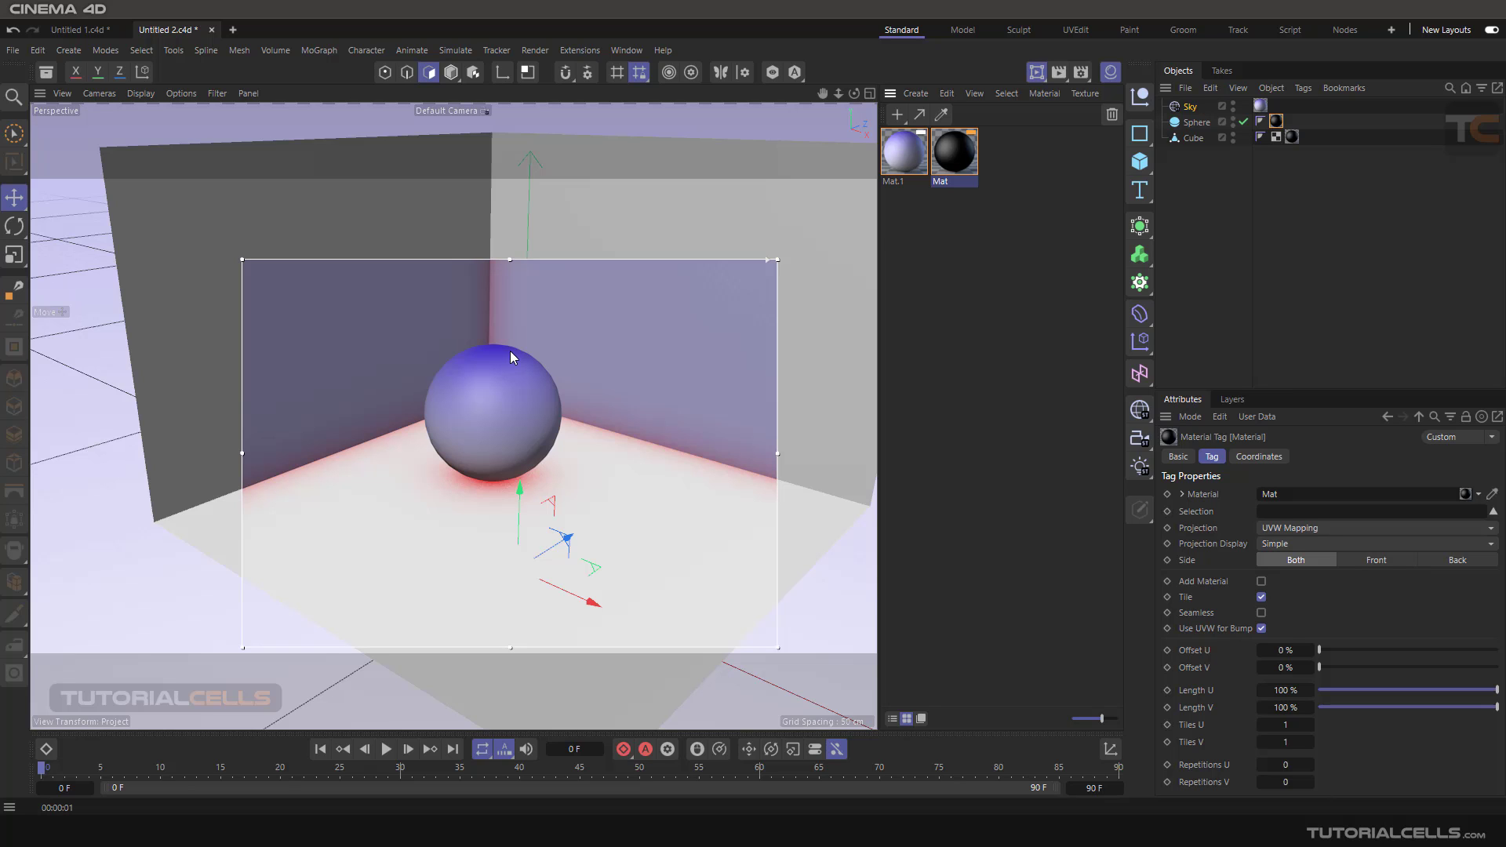
pyautogui.doubleClick(968, 164)
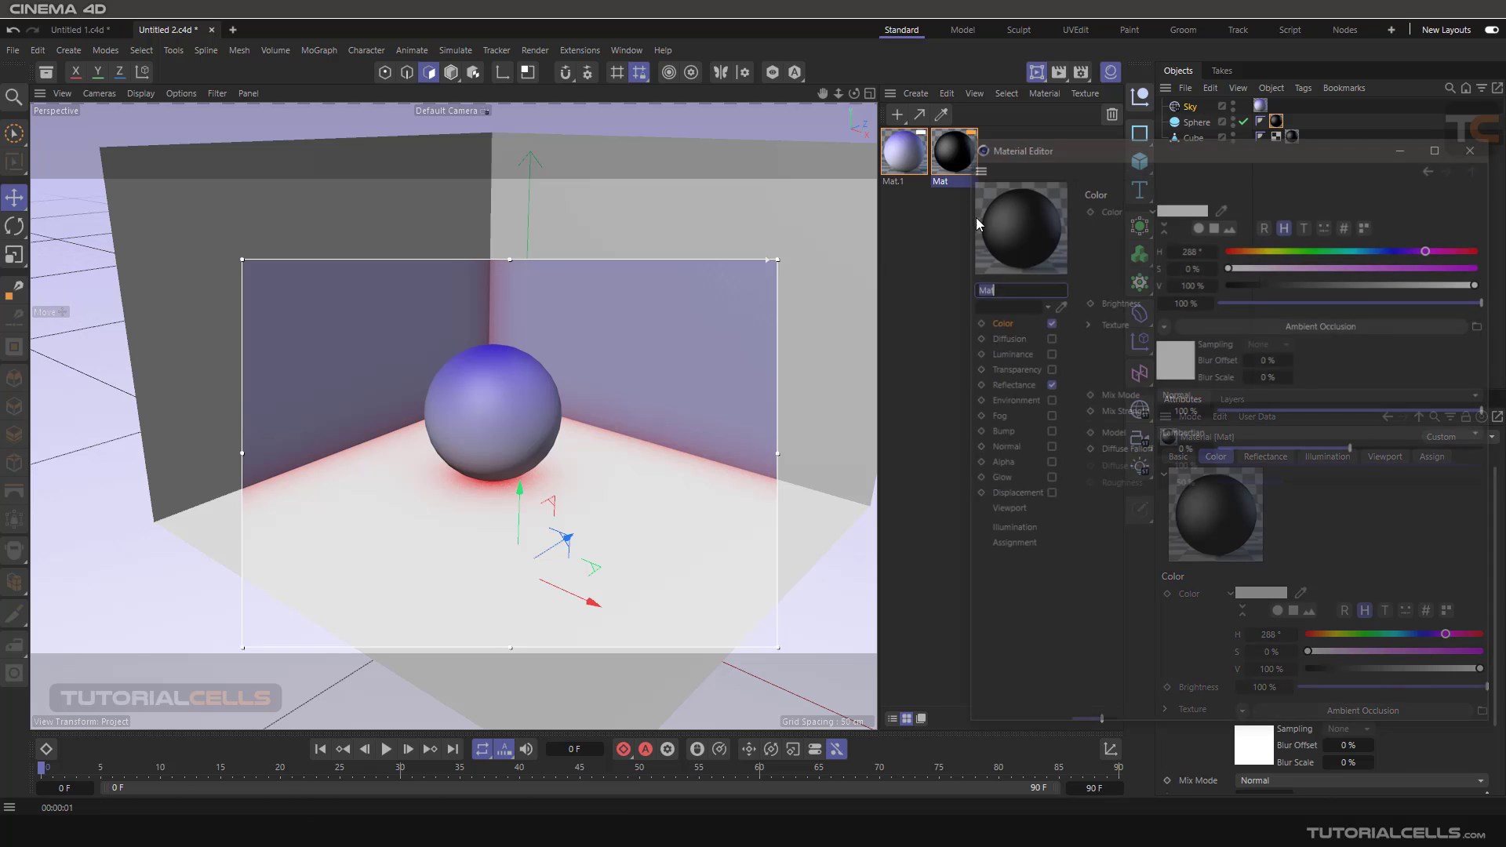
pyautogui.moveTo(1106, 152); pyautogui.dragTo(1009, 119)
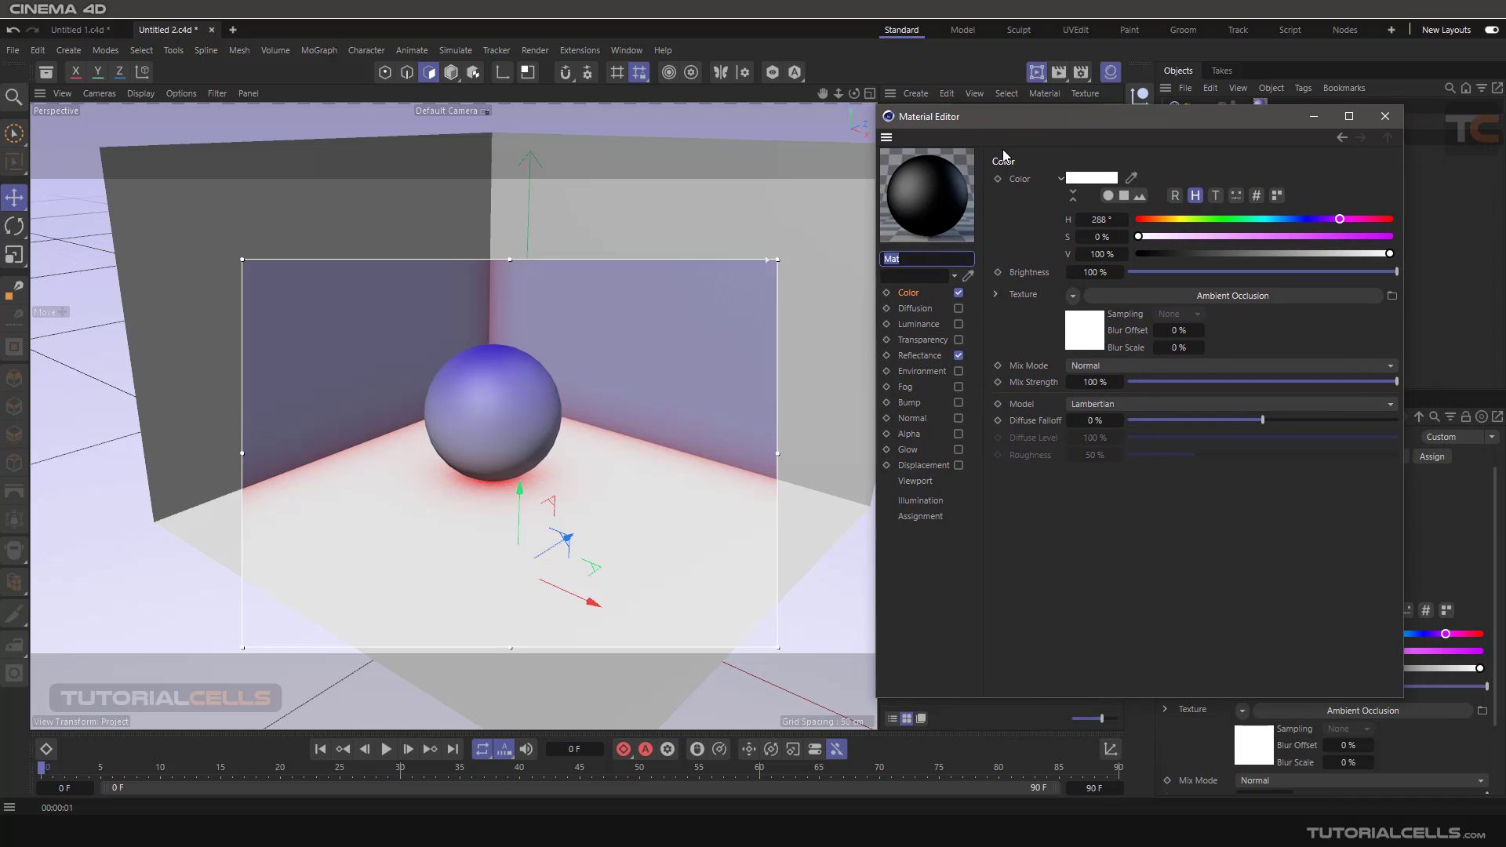
pyautogui.click(958, 356)
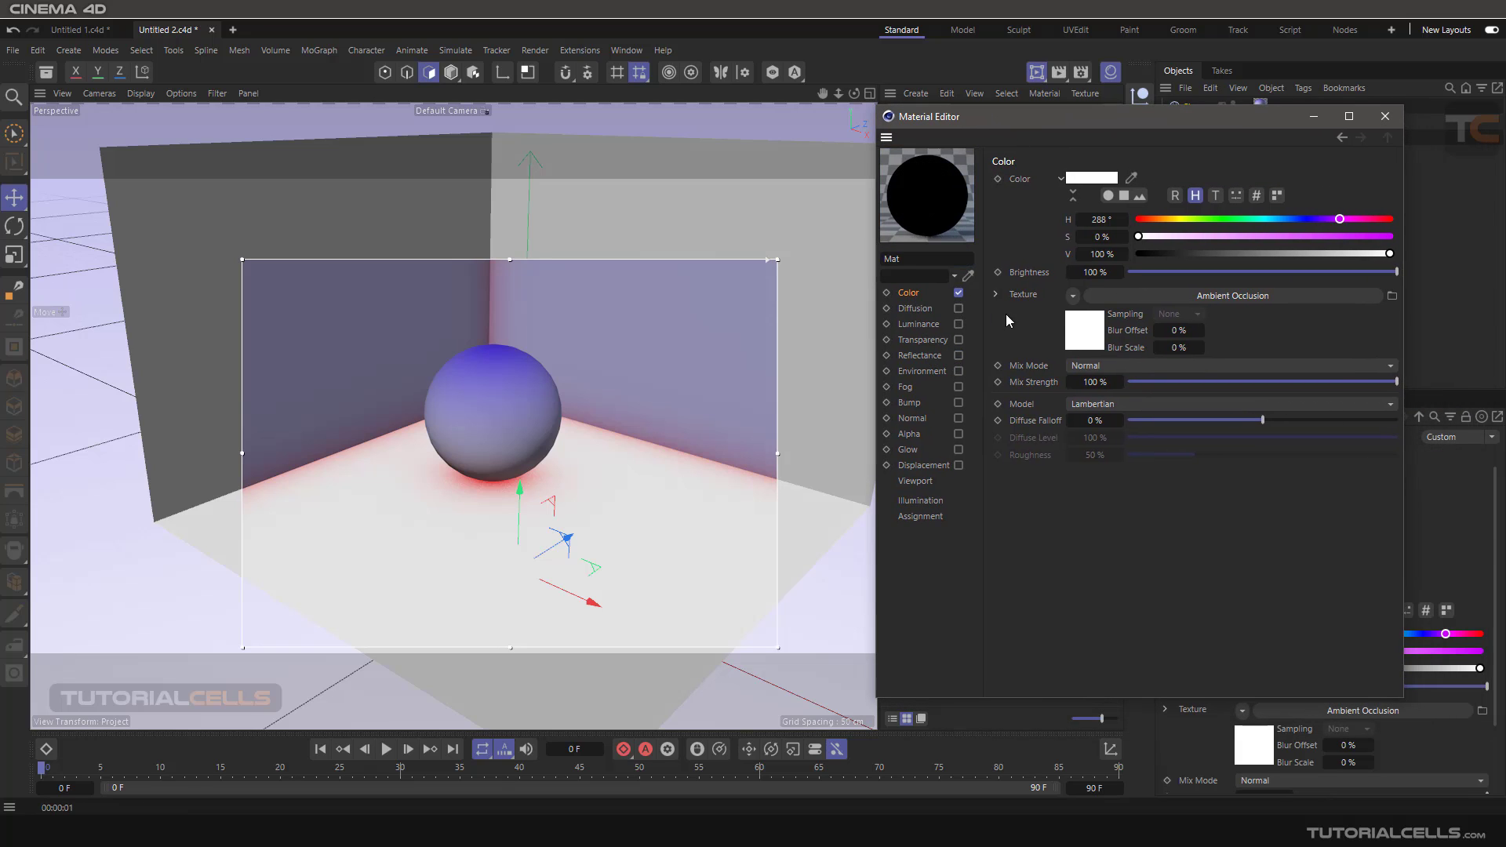
pyautogui.click(958, 356)
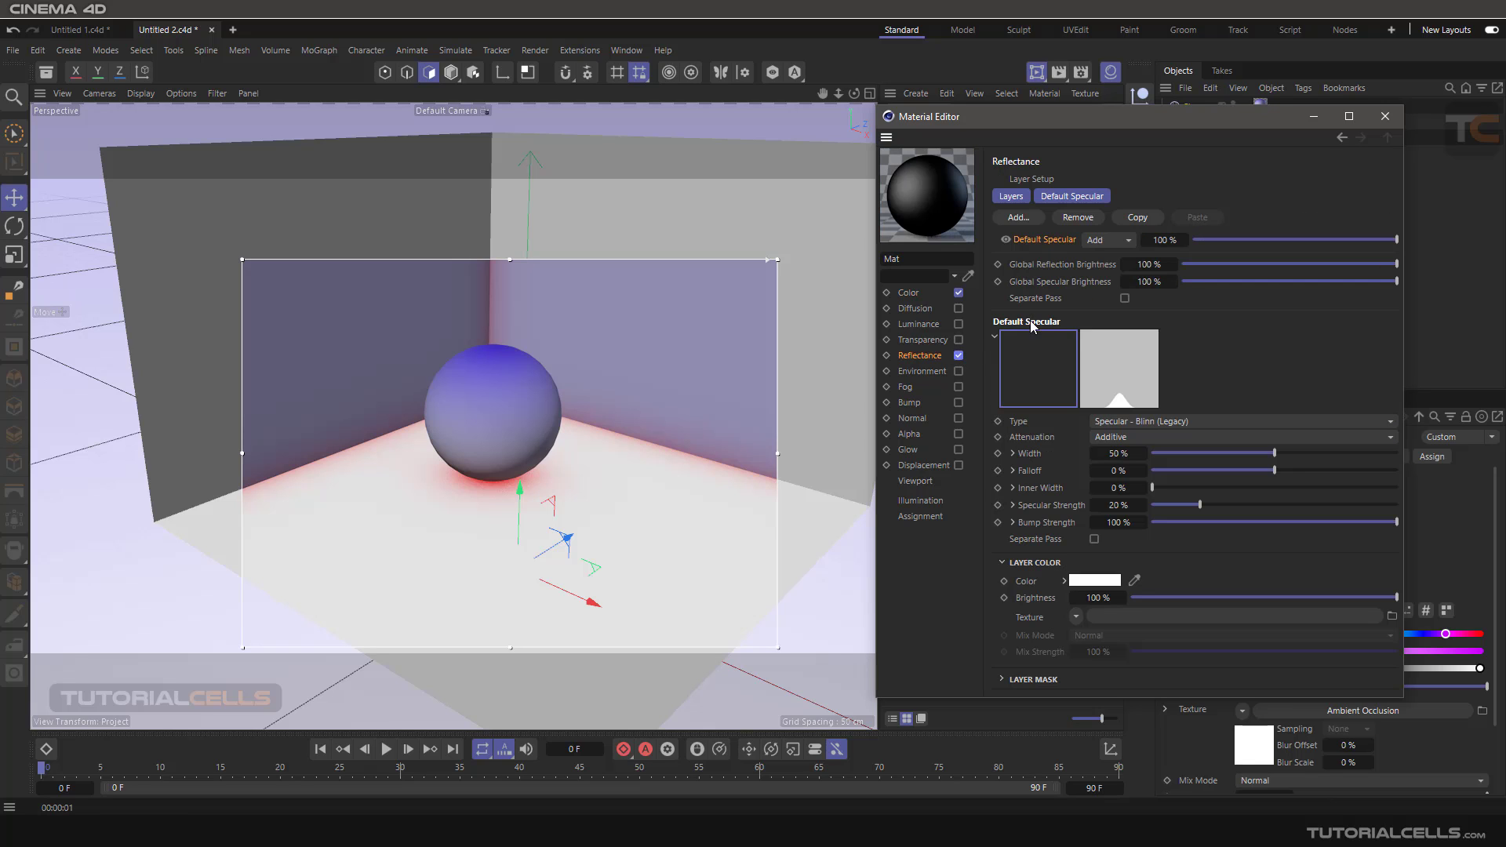
pyautogui.click(912, 294)
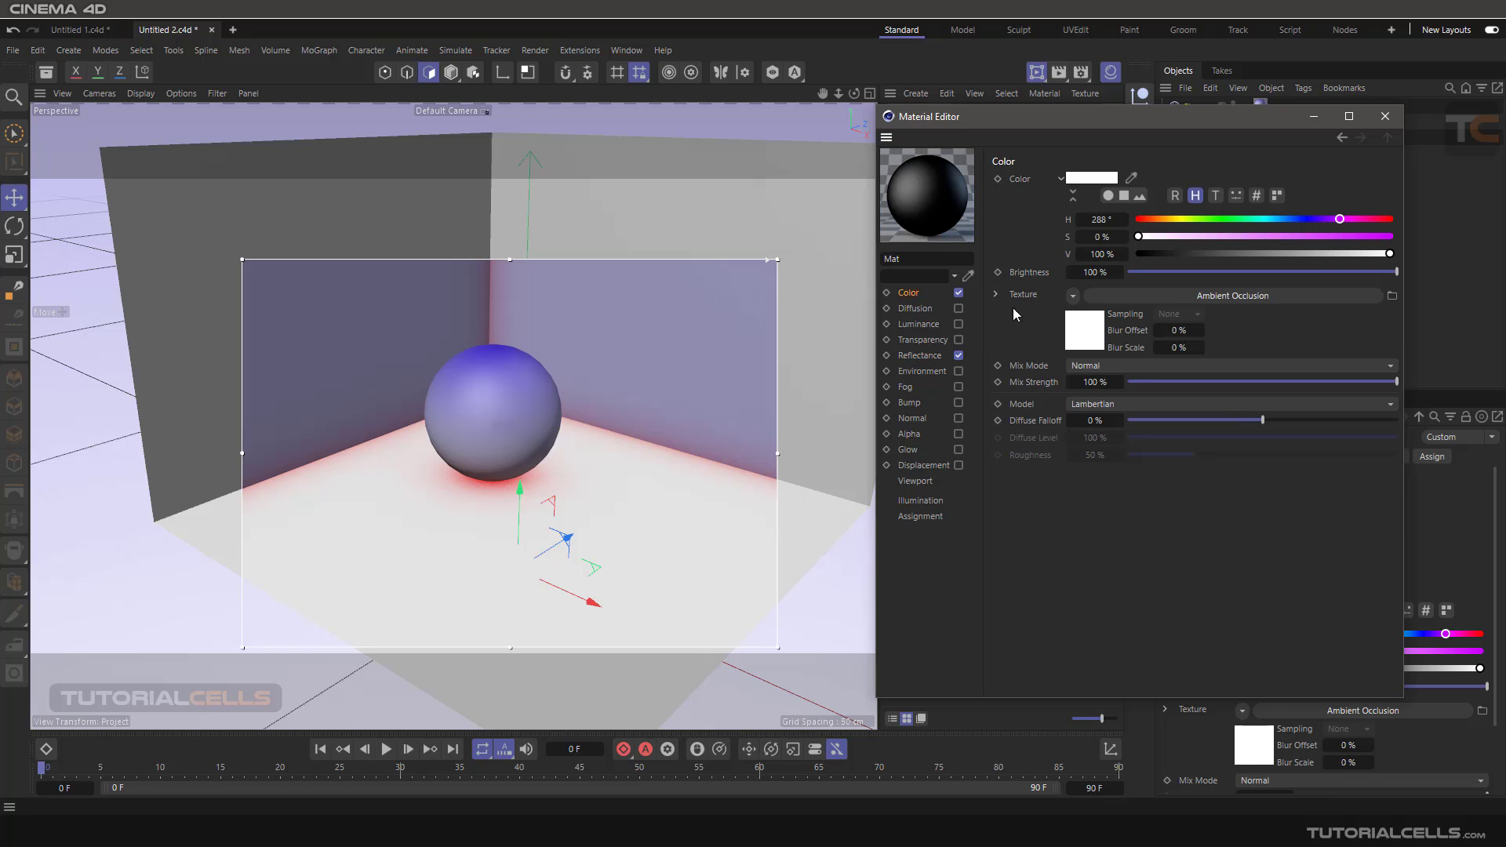
# - Disable Use Sky Environment in Mat's Ambient Occlusion shader and check the rendered cube and sphere from another angle
pyautogui.click(1118, 299)
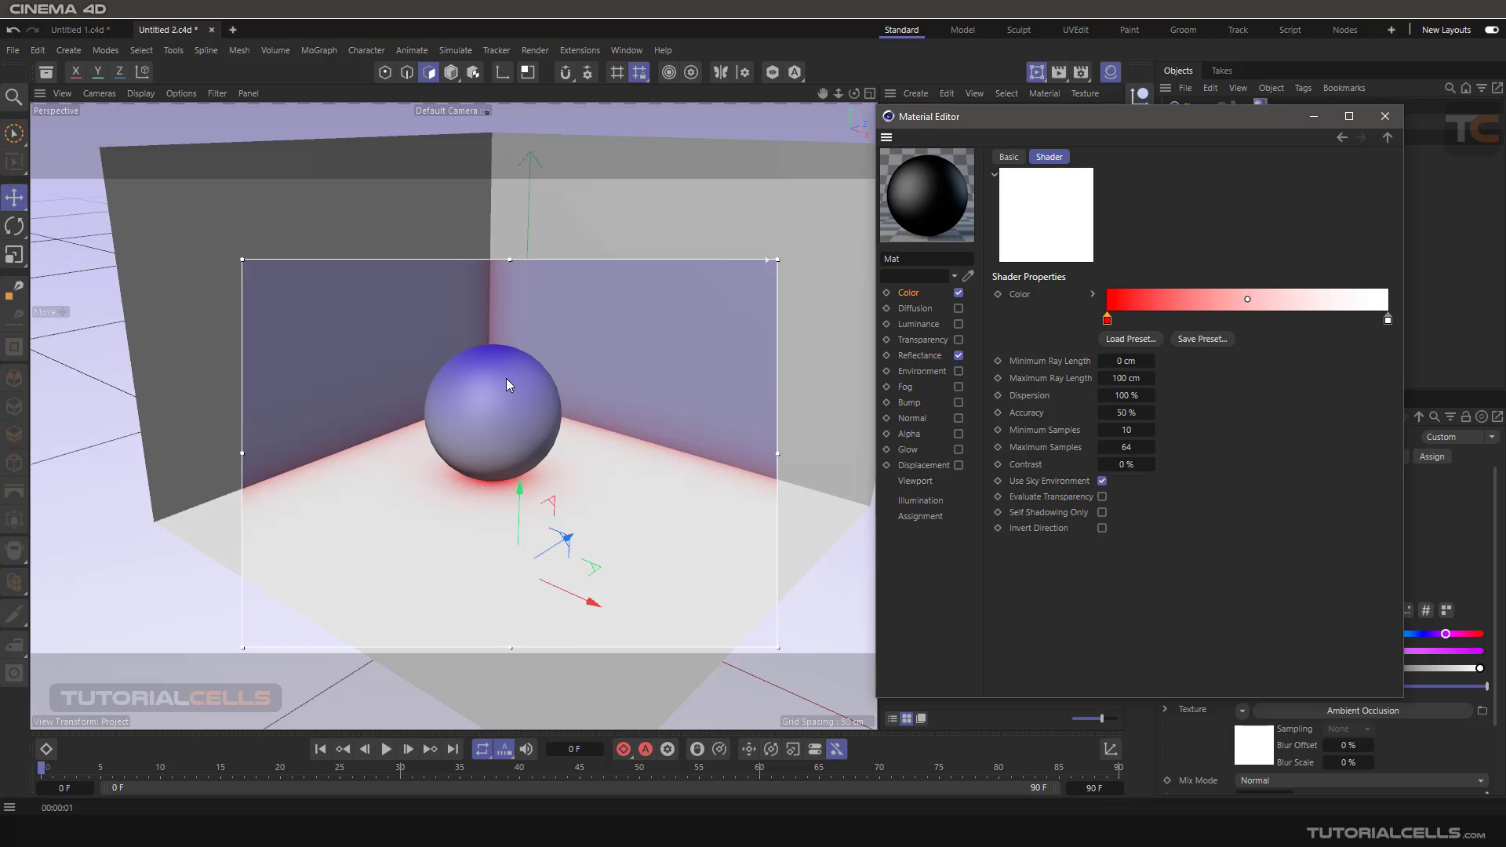
pyautogui.click(1102, 481)
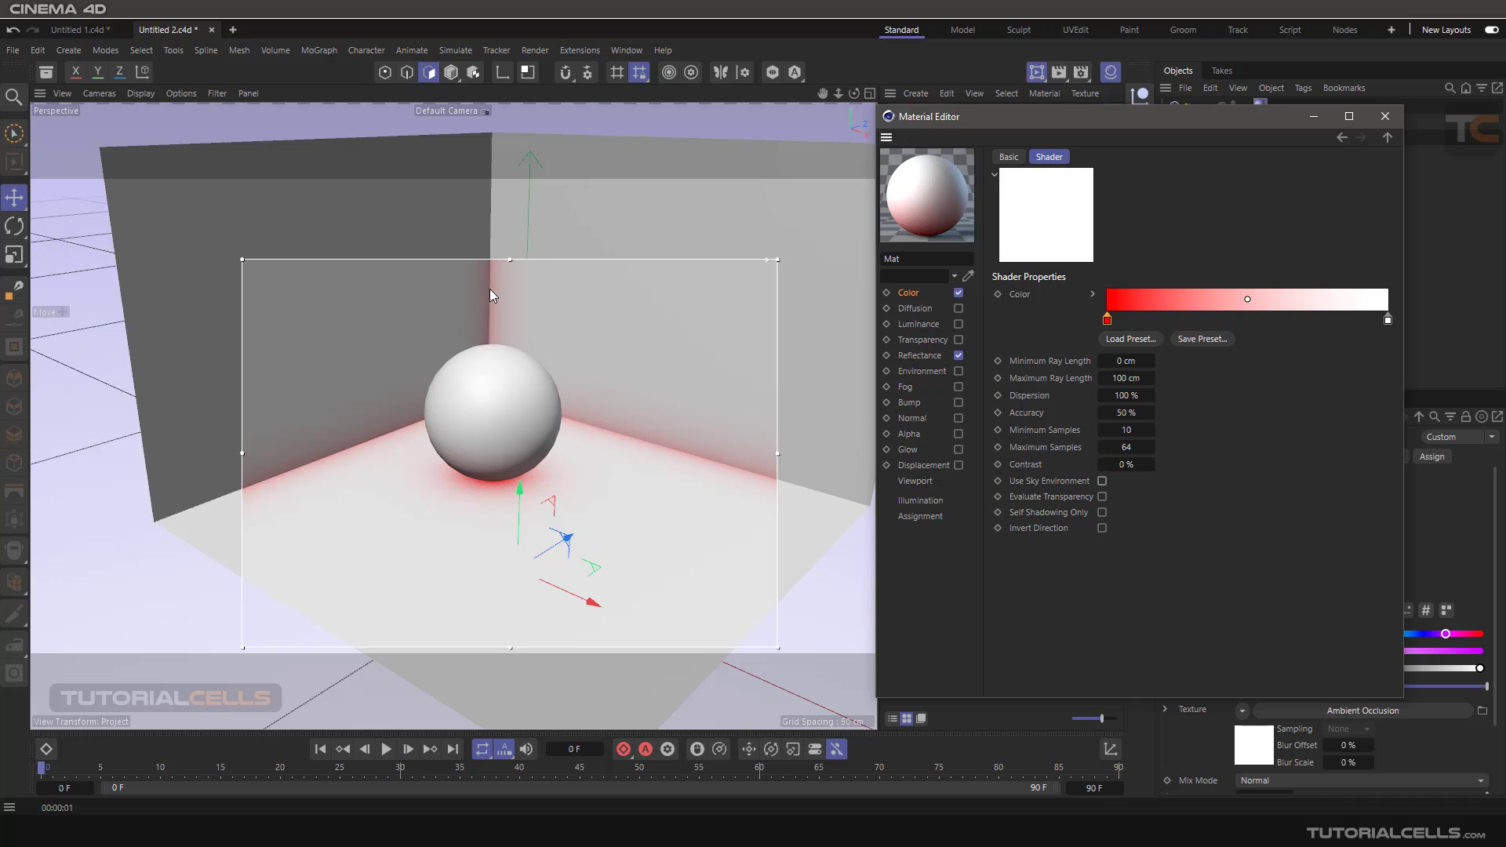
pyautogui.scroll(-6, 484, 328)
pyautogui.keyDown('alt'); pyautogui.moveTo(486, 361); pyautogui.dragTo(508, 413); pyautogui.keyUp('alt')
pyautogui.scroll(5, 529, 359)
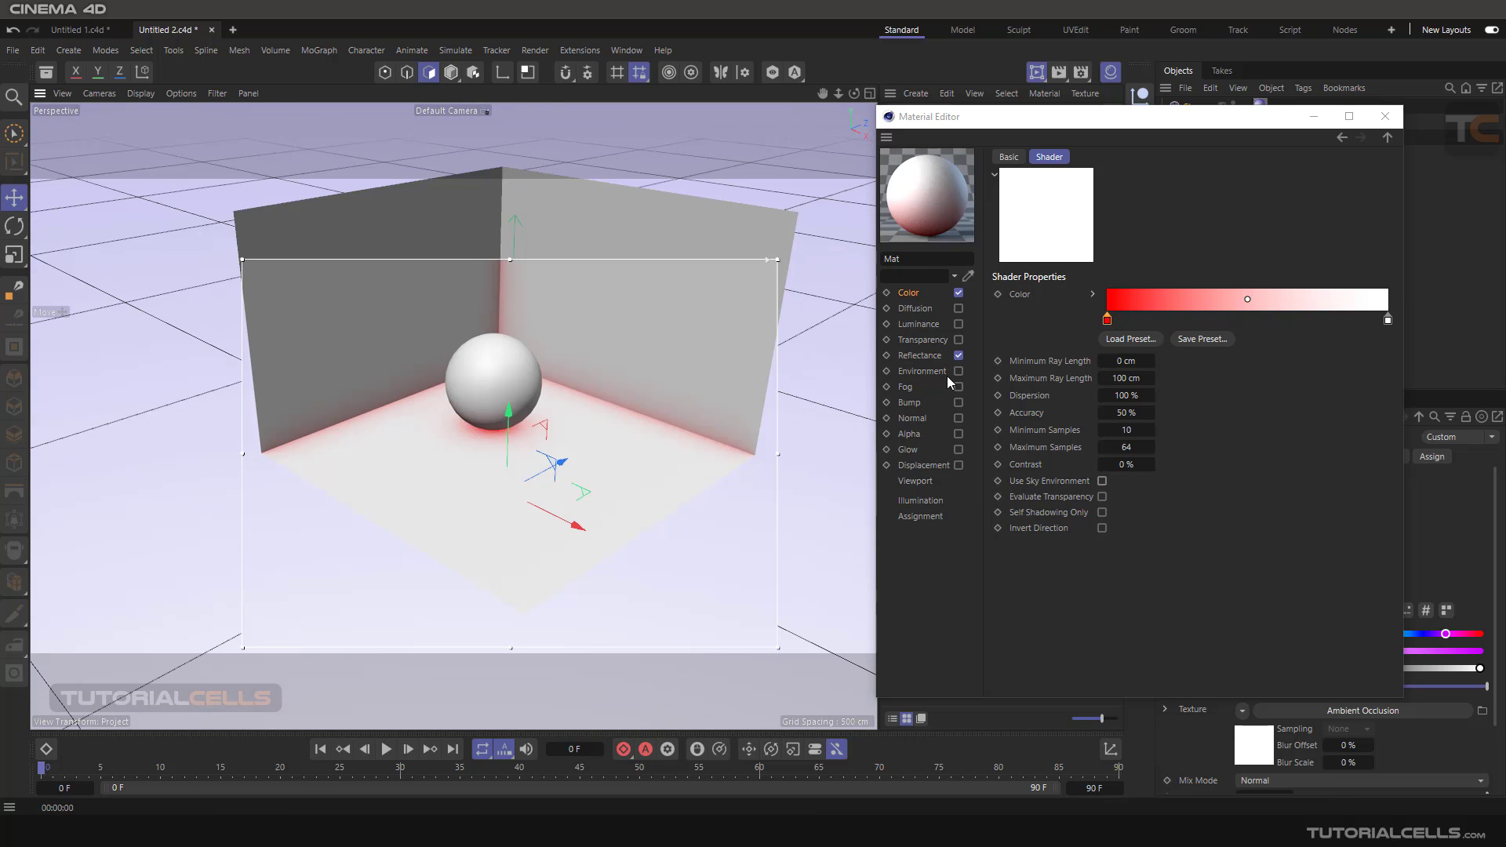
# - Close the material's settings, turn off the interactive render region and delete the Sky object
pyautogui.click(1385, 117)
pyautogui.hotkey('alt', 'r')
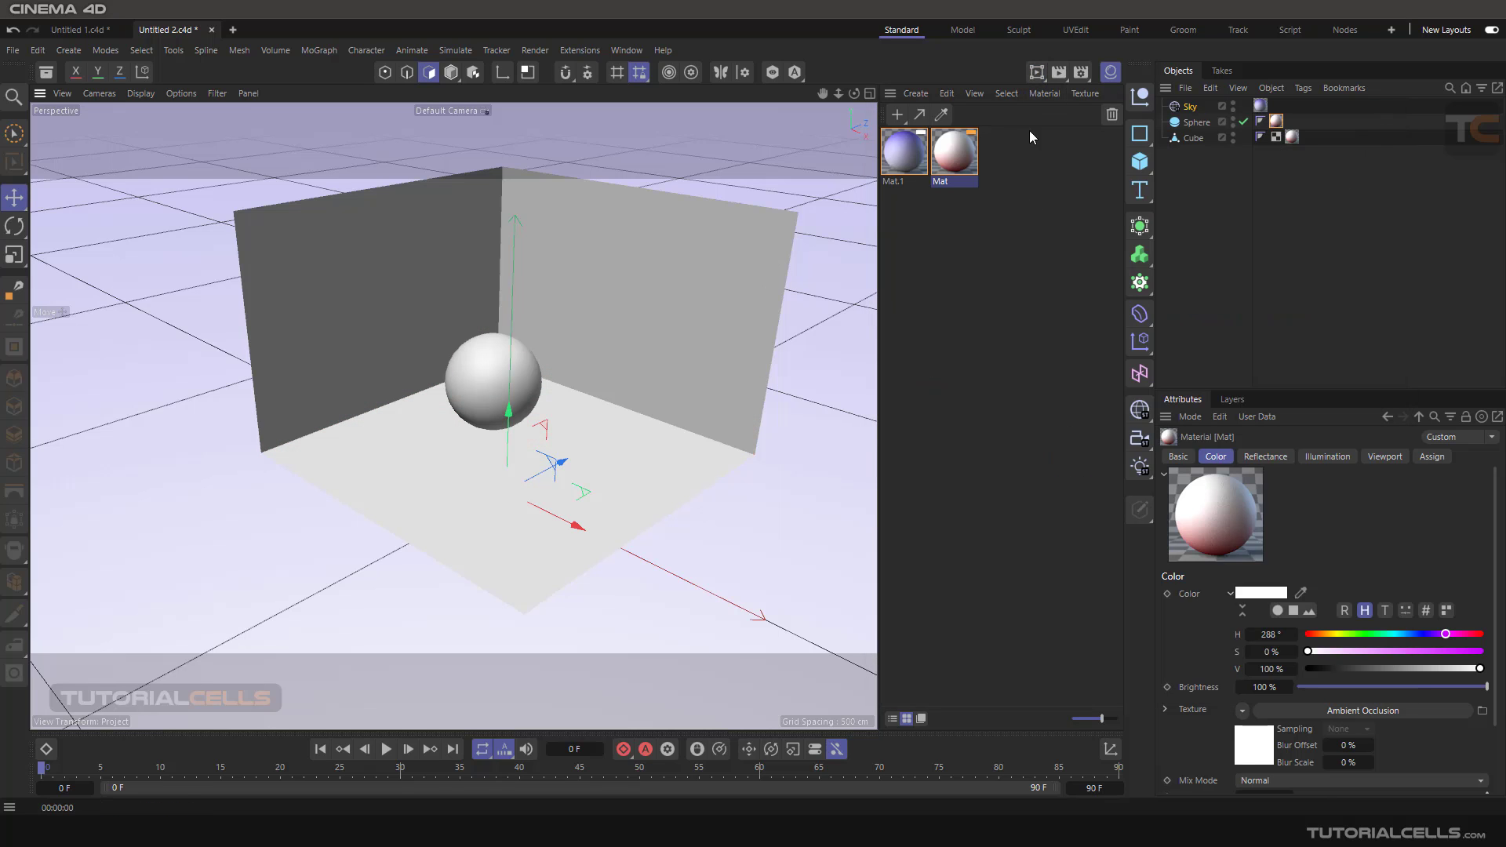
pyautogui.scroll(3, 526, 364)
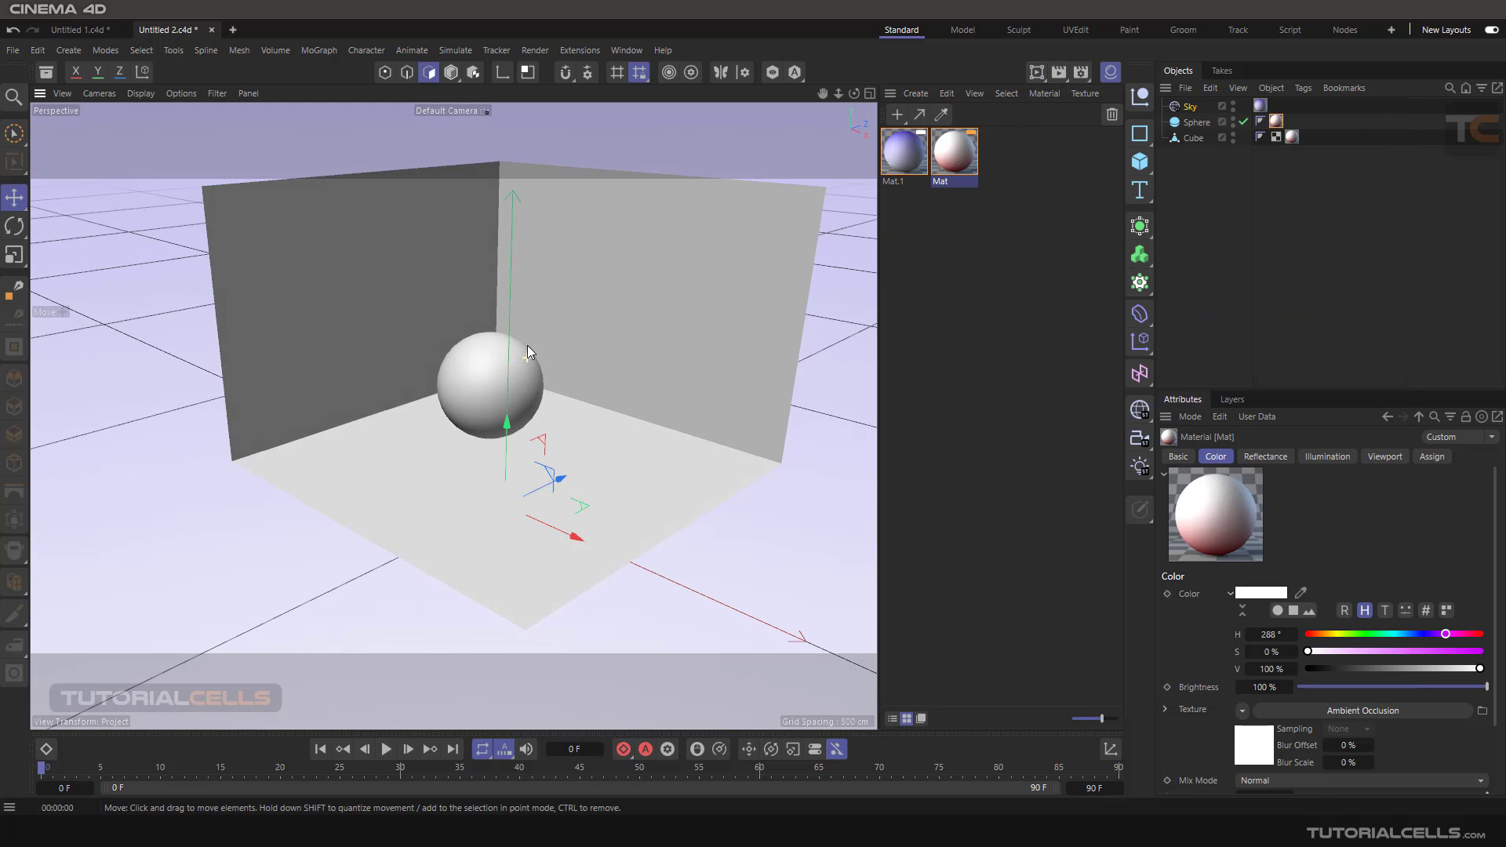
pyautogui.click(1205, 109)
pyautogui.press('Delete')
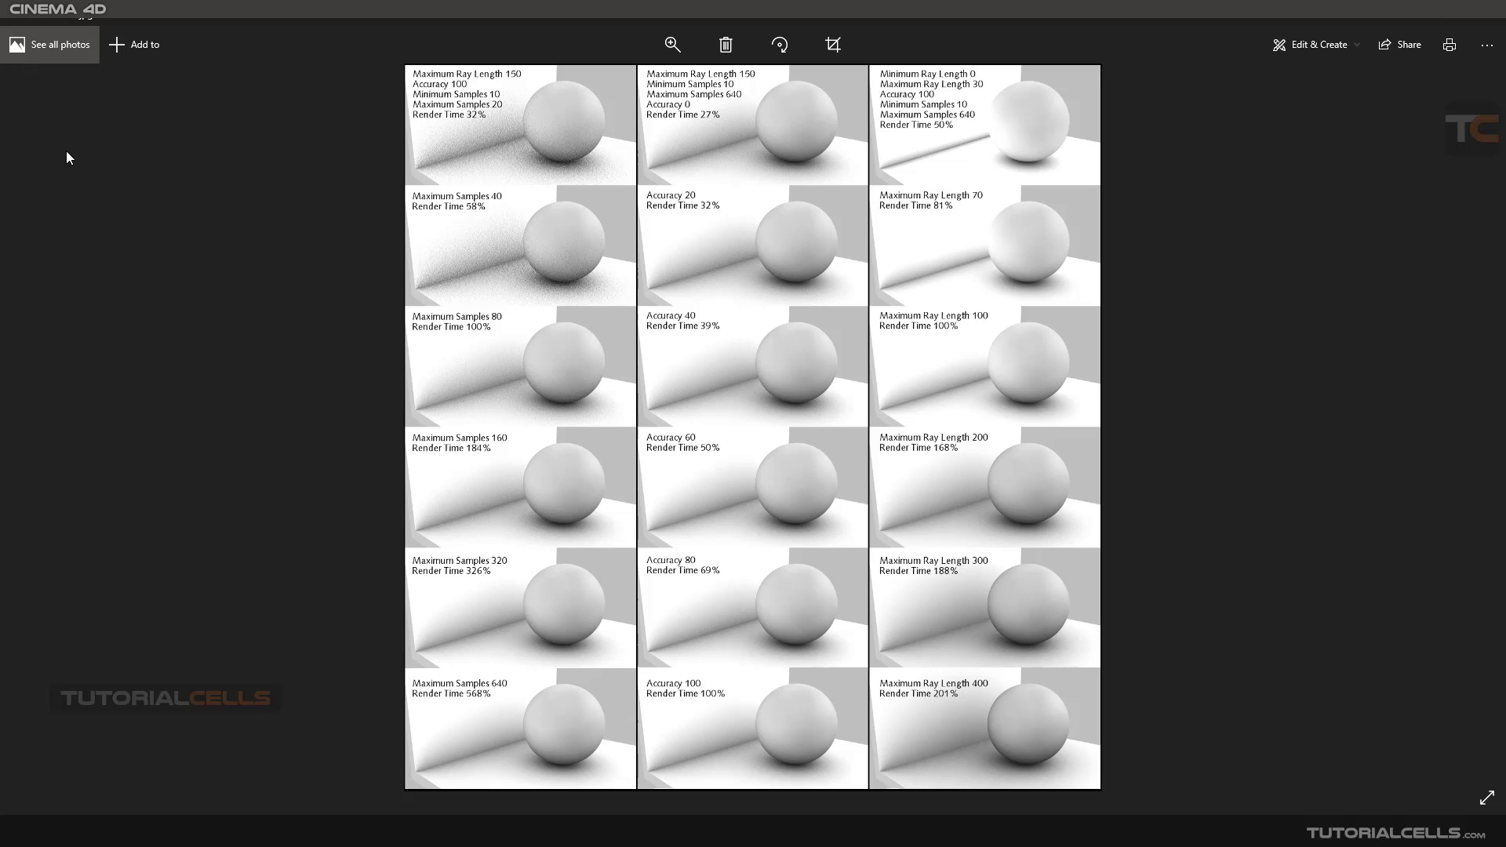
# - Enlarge the ambient occlusion comparison image in the Photos app and examine its uppermost rows of renders
pyautogui.click(683, 40)
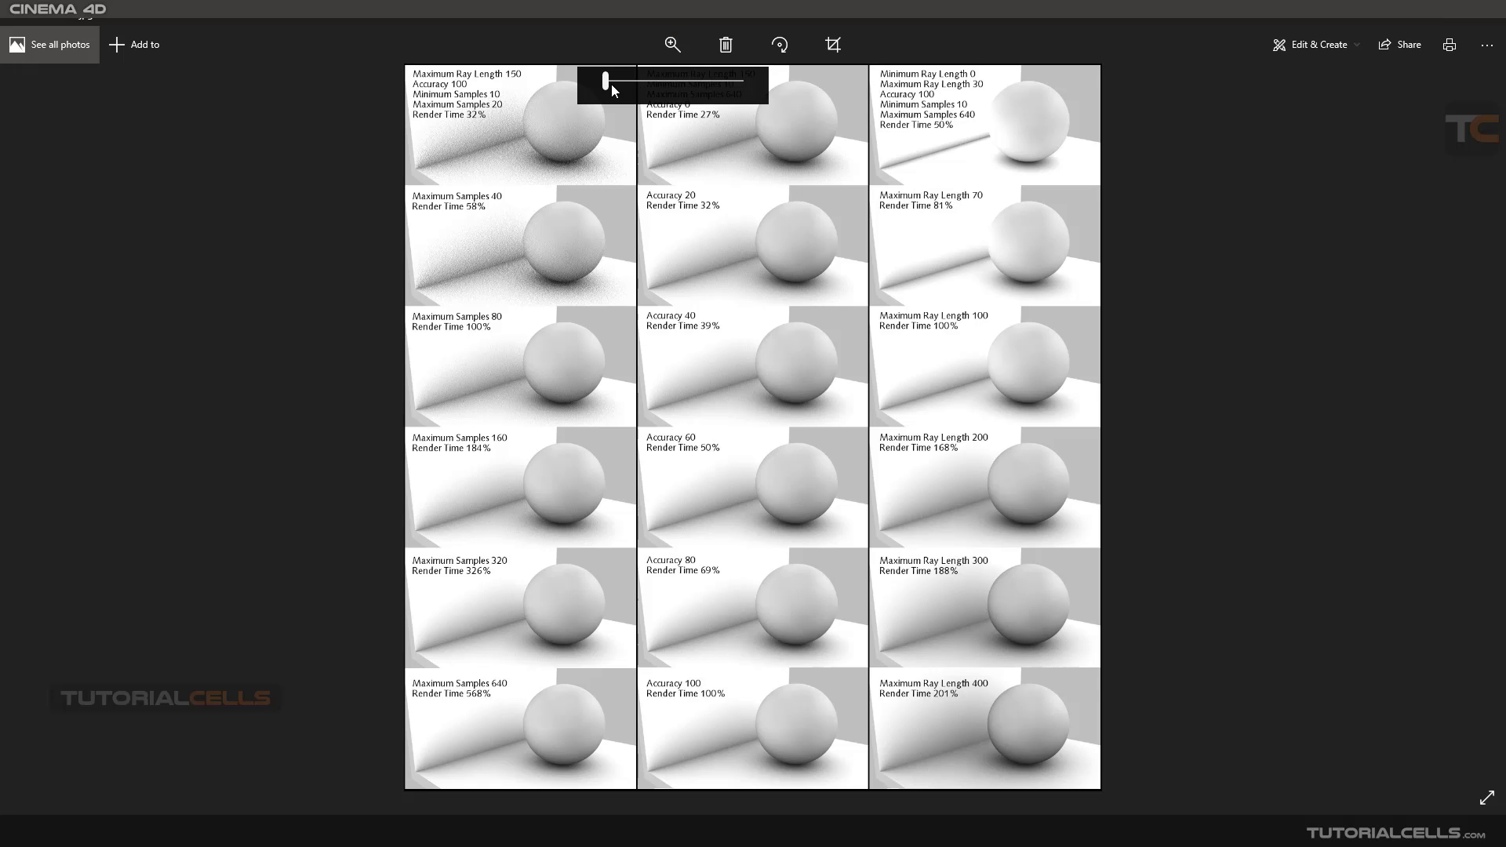
pyautogui.moveTo(610, 83); pyautogui.dragTo(629, 82)
pyautogui.moveTo(642, 195); pyautogui.dragTo(635, 500)
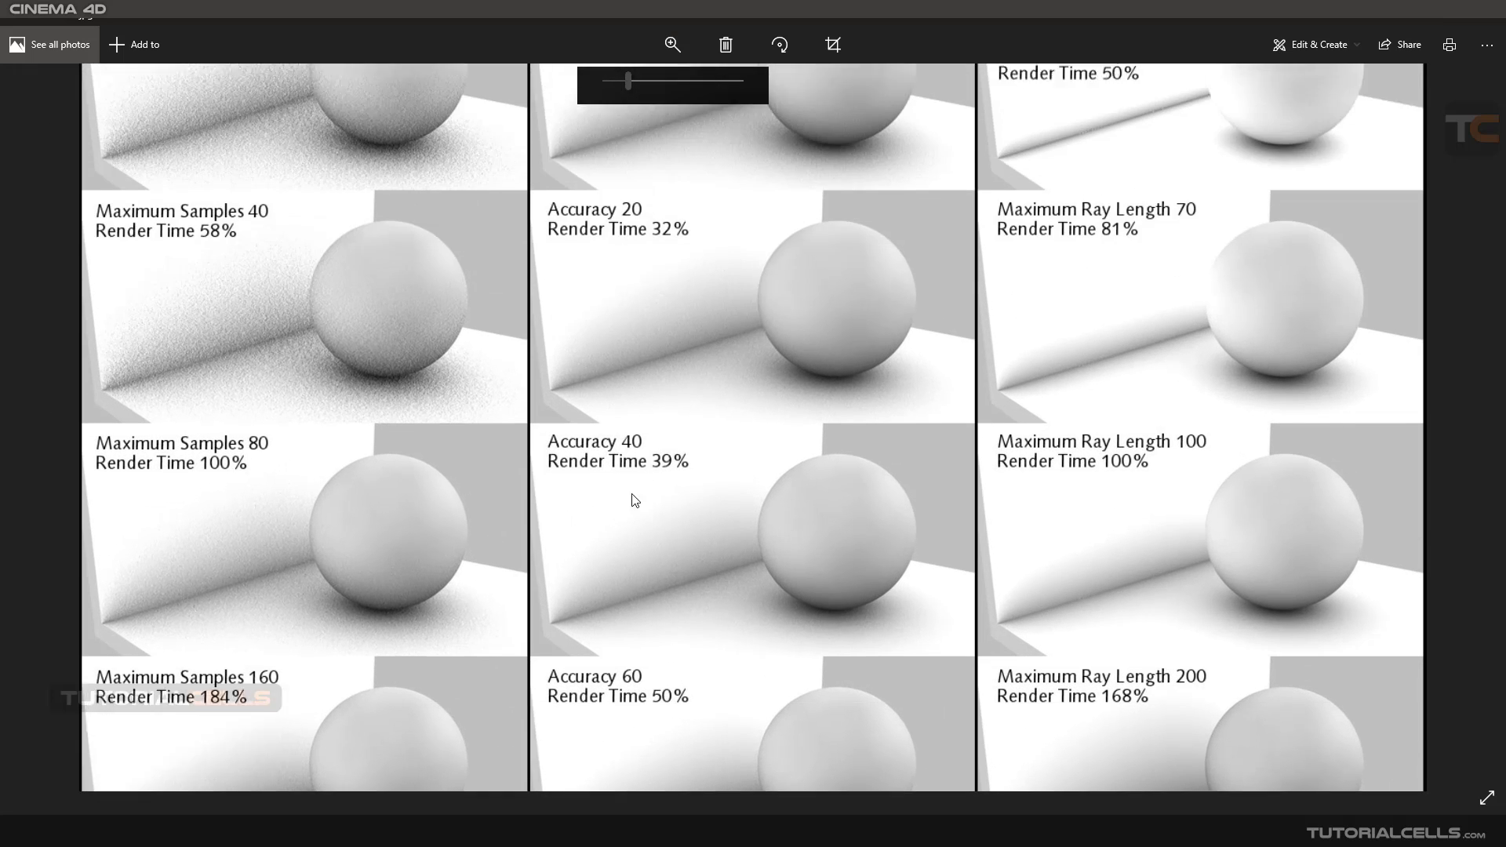
pyautogui.moveTo(658, 283); pyautogui.dragTo(662, 376)
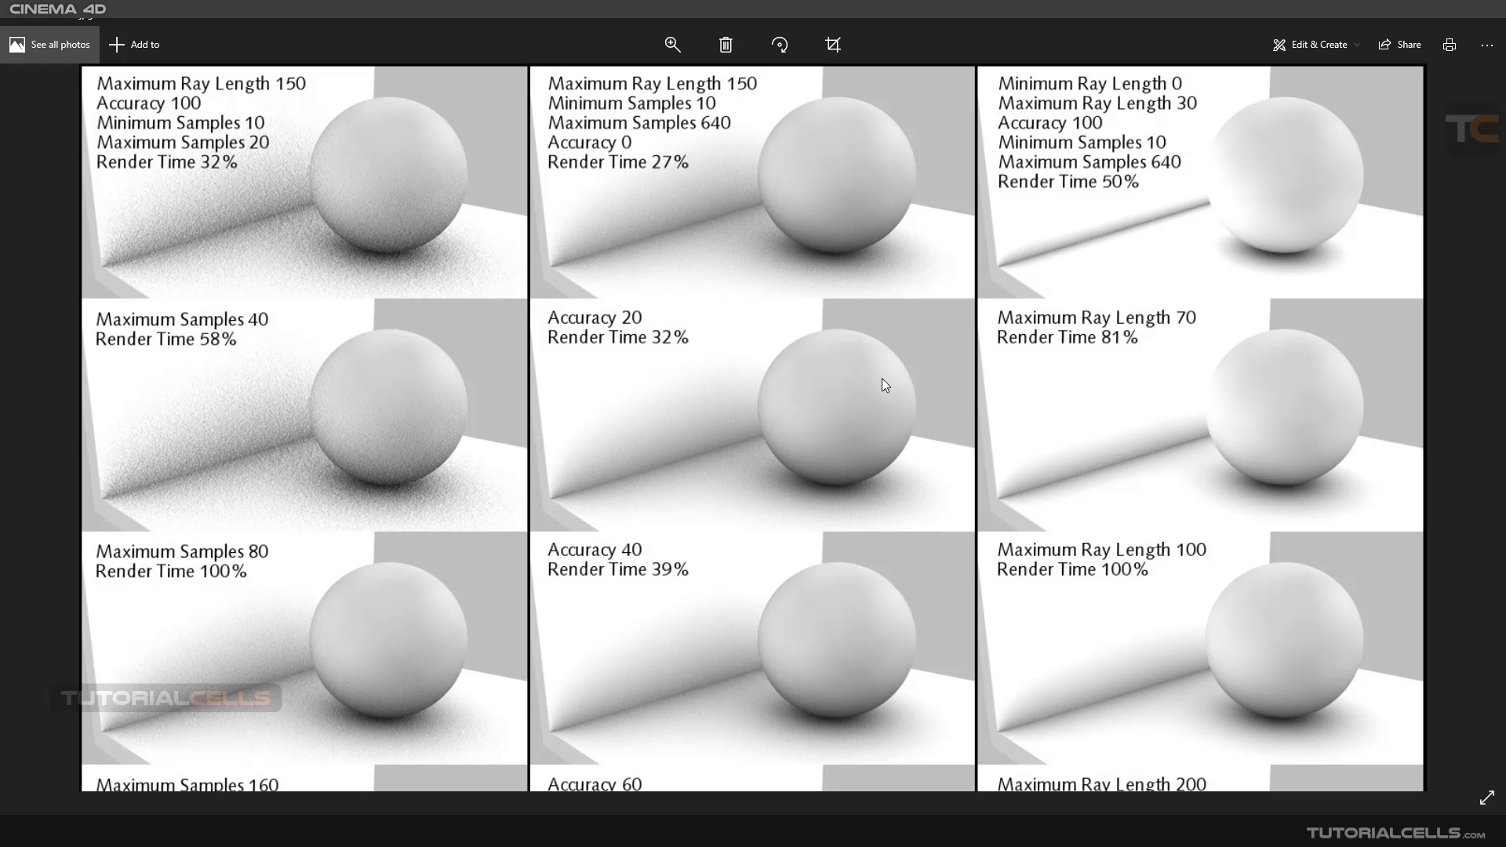
# - Compare how Maximum Samples, Accuracy and Maximum Ray Length affect quality and render time across the image's rows
pyautogui.moveTo(835, 483); pyautogui.dragTo(830, 312)
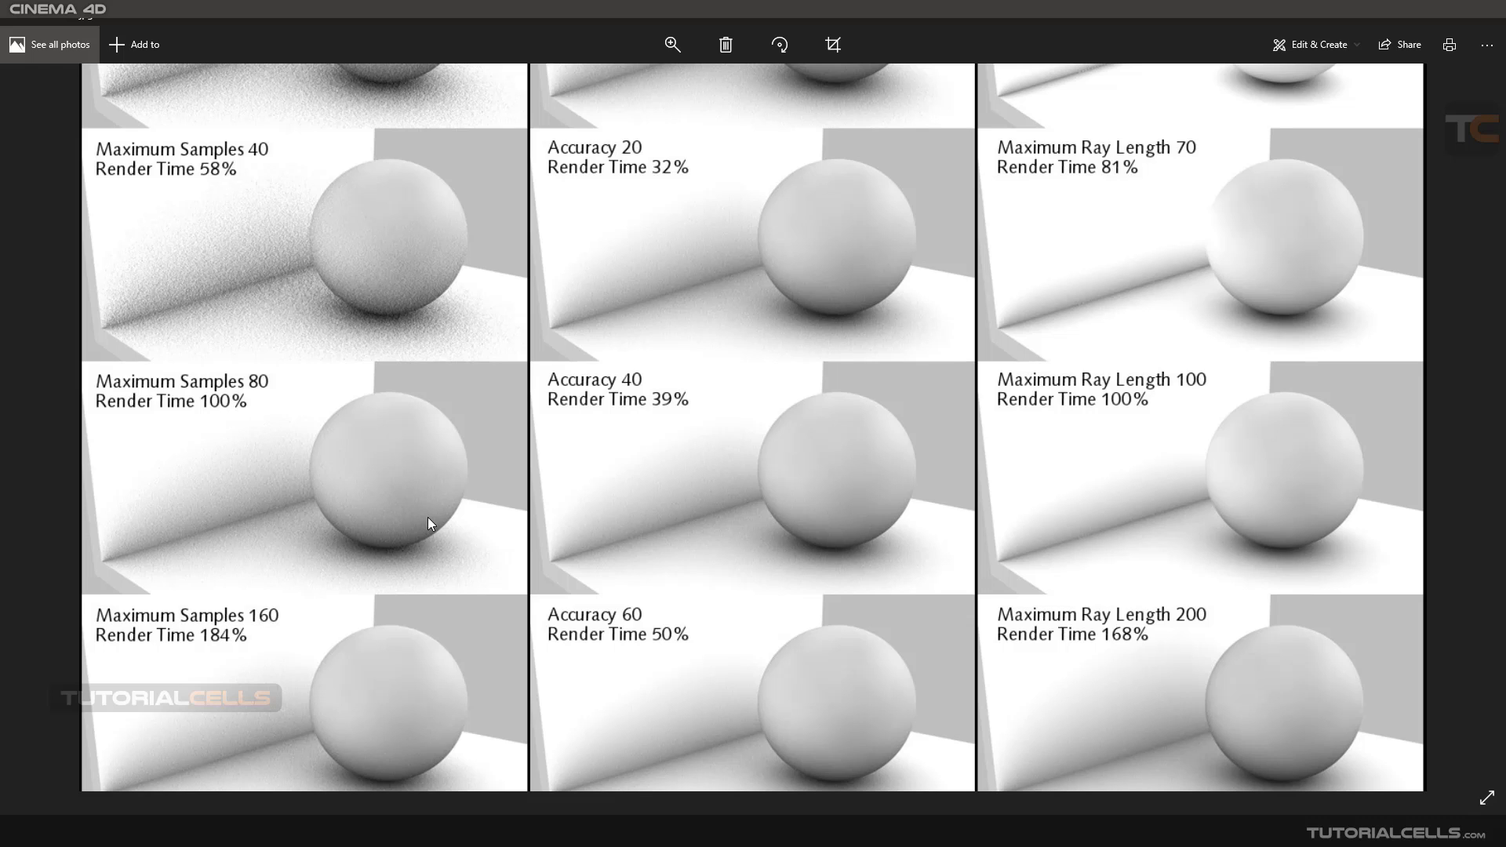
pyautogui.scroll(-1, 515, 557)
pyautogui.scroll(-4, 534, 502)
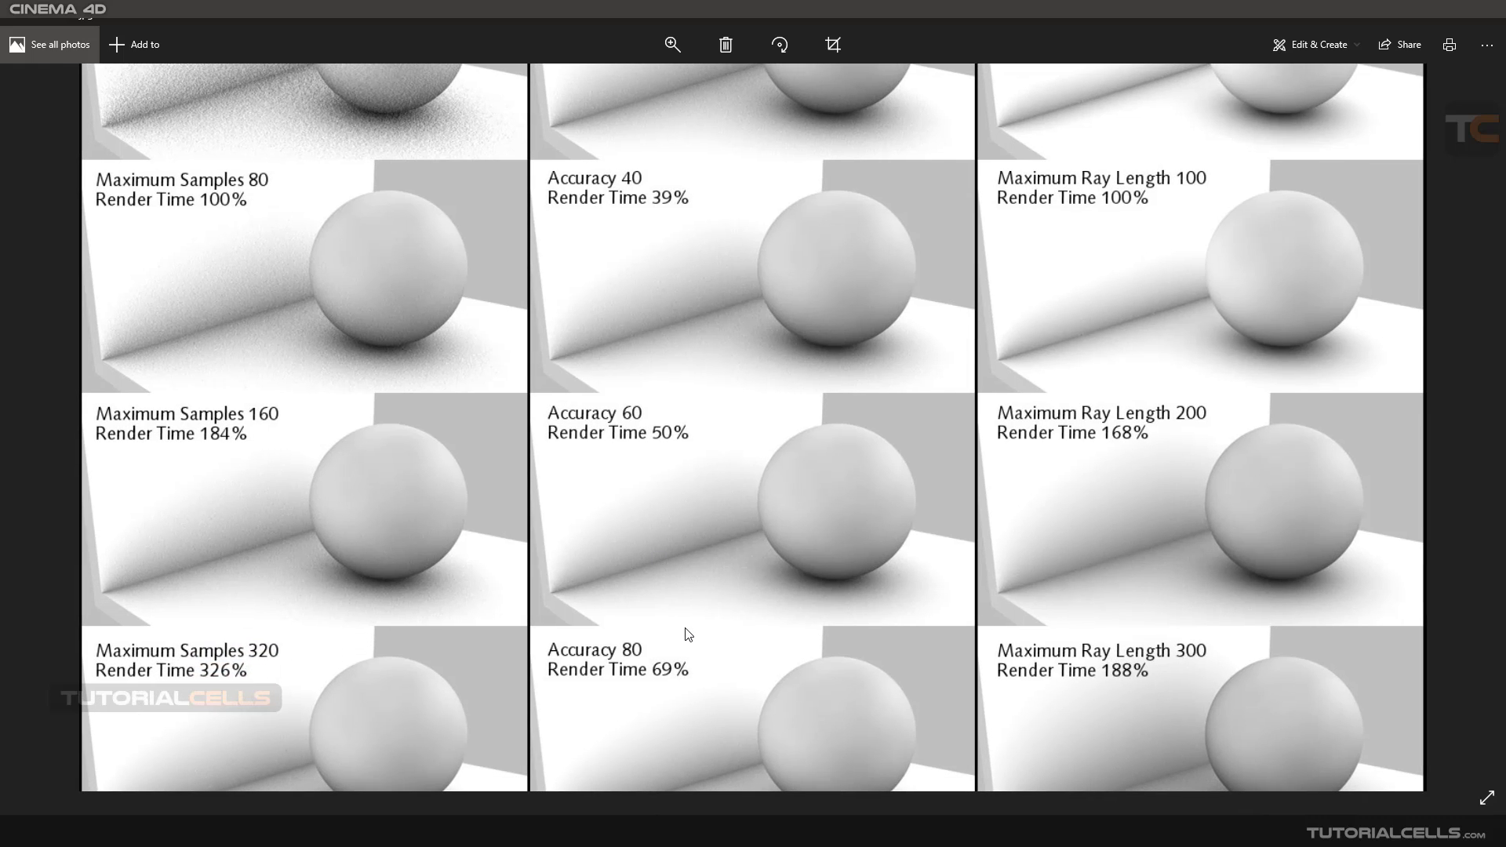
pyautogui.scroll(-5, 682, 632)
pyautogui.hscroll(-1, 665, 480)
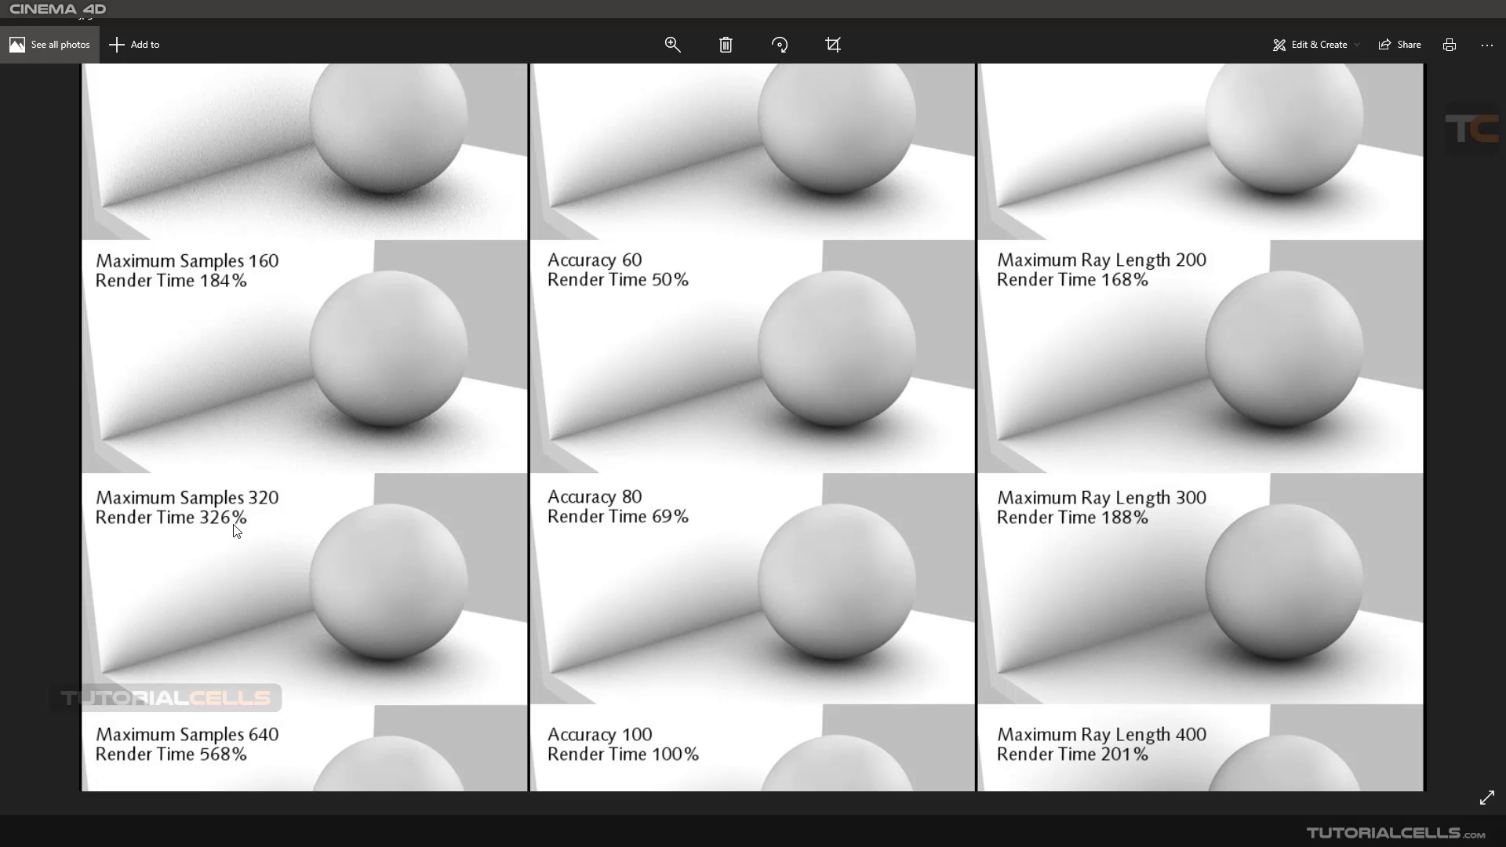
pyautogui.scroll(-1, 657, 587)
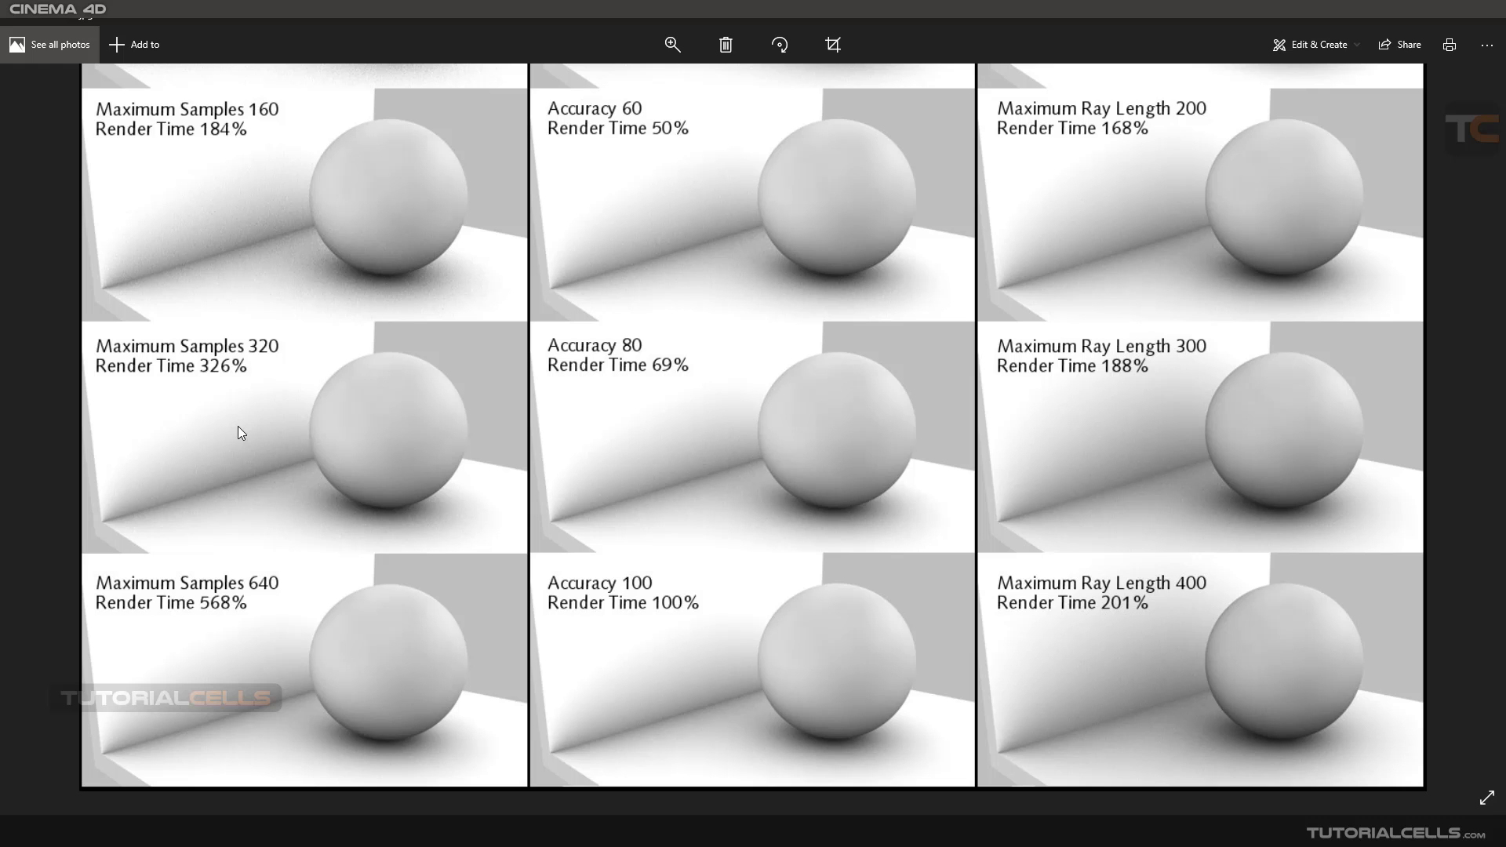
pyautogui.moveTo(739, 256); pyautogui.dragTo(738, 383)
pyautogui.moveTo(742, 266); pyautogui.dragTo(737, 346)
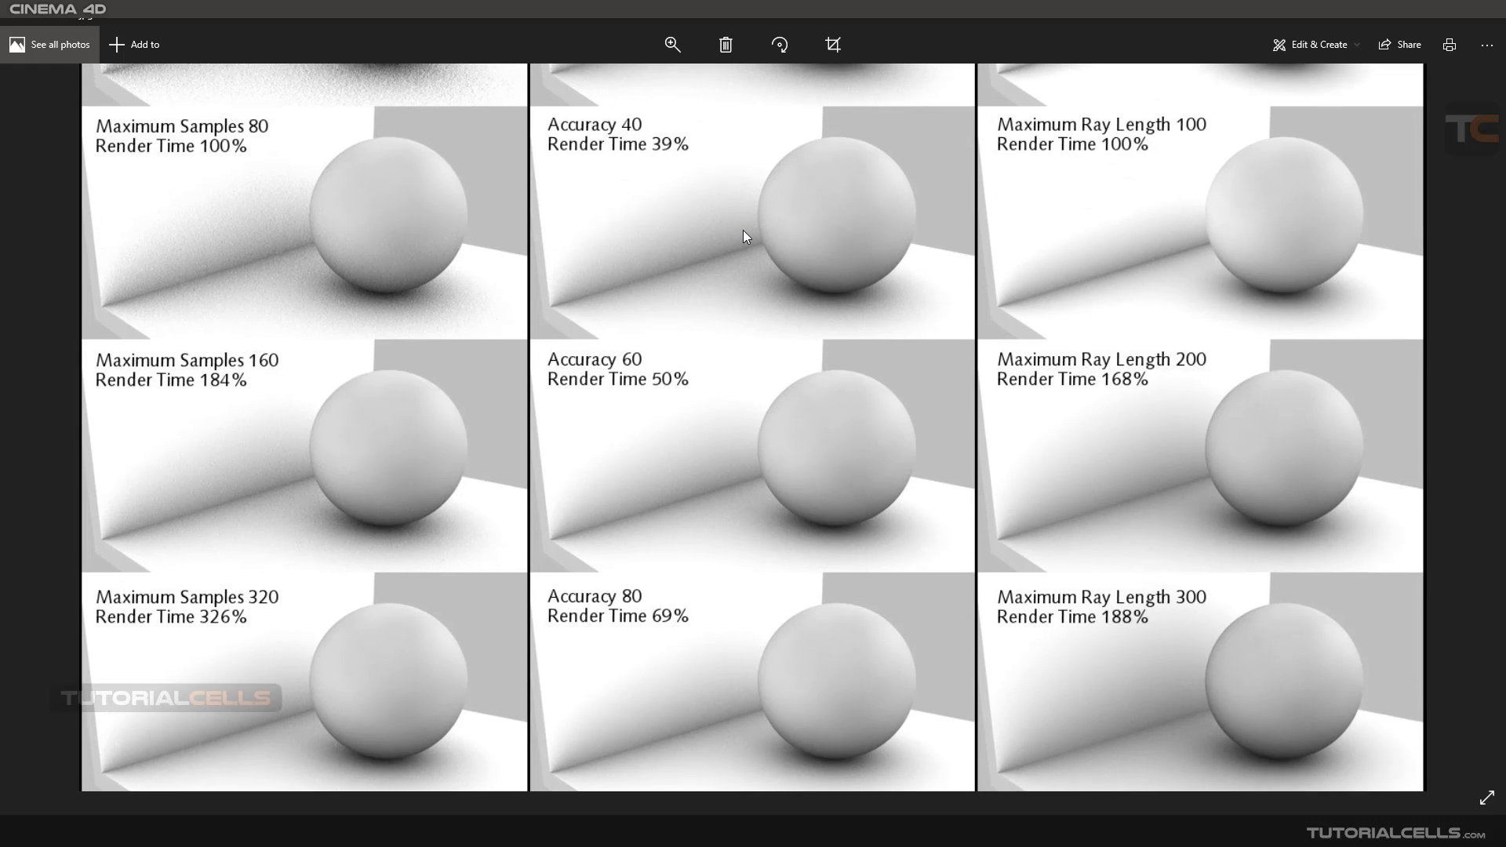
pyautogui.moveTo(742, 229); pyautogui.dragTo(772, 429)
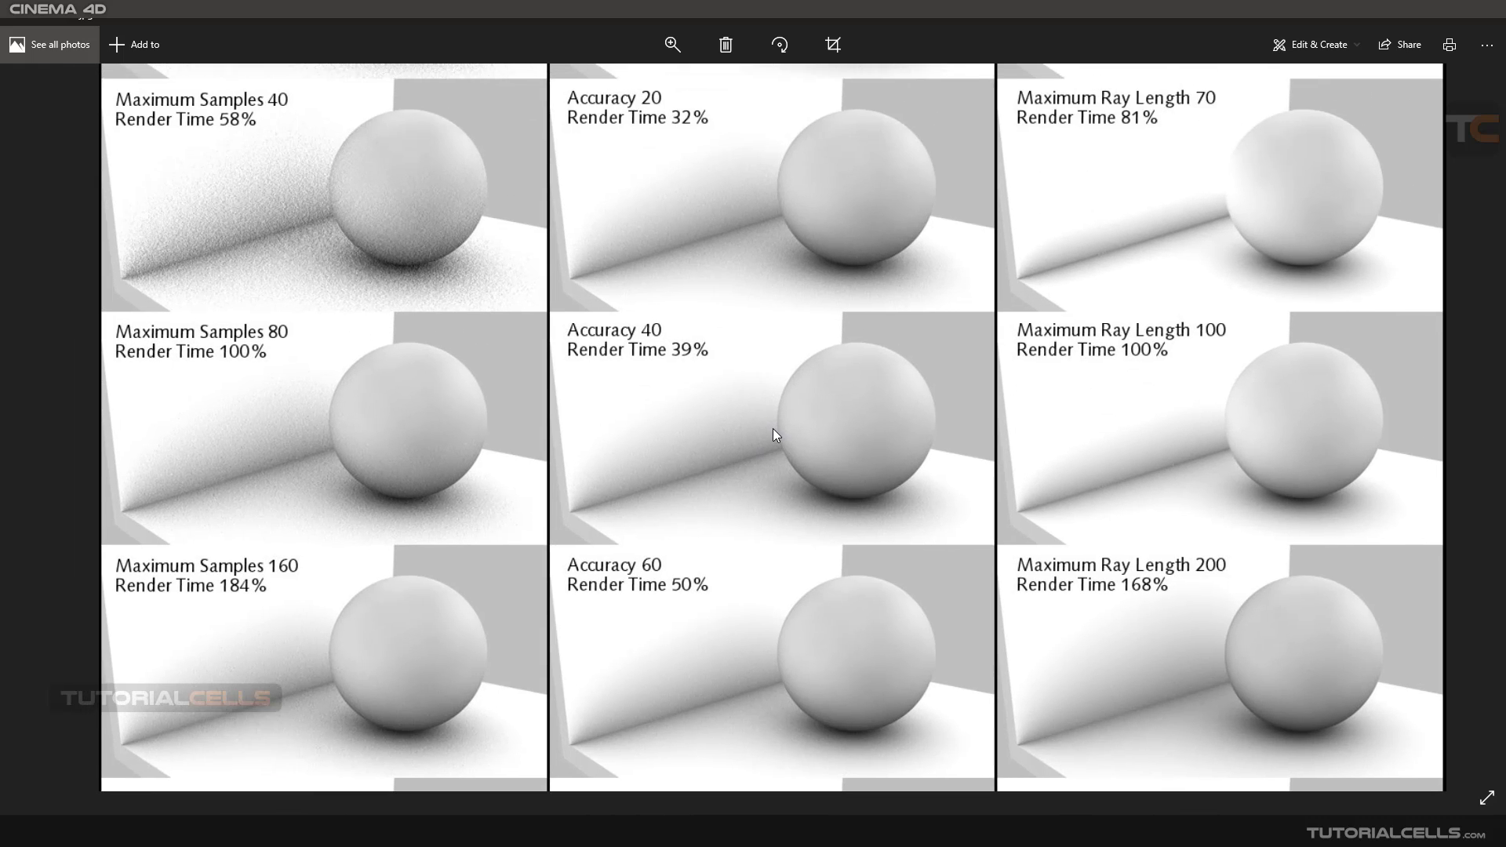